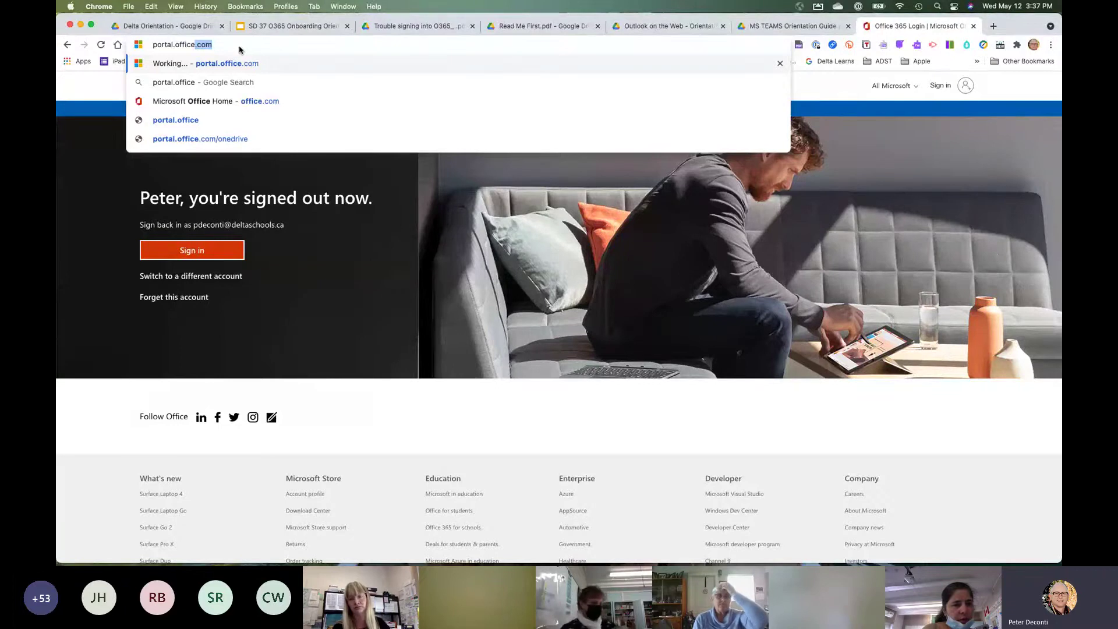
# Load portal.office.com in Chrome to bring up the Microsoft account picker.
pyautogui.write('.com')
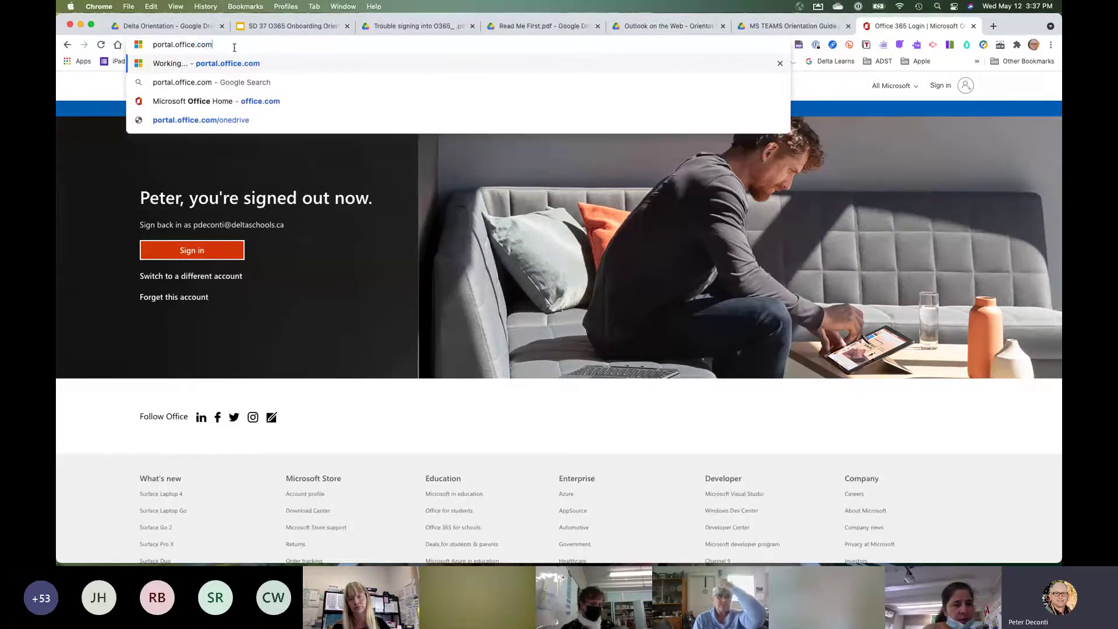
pyautogui.press('Return')
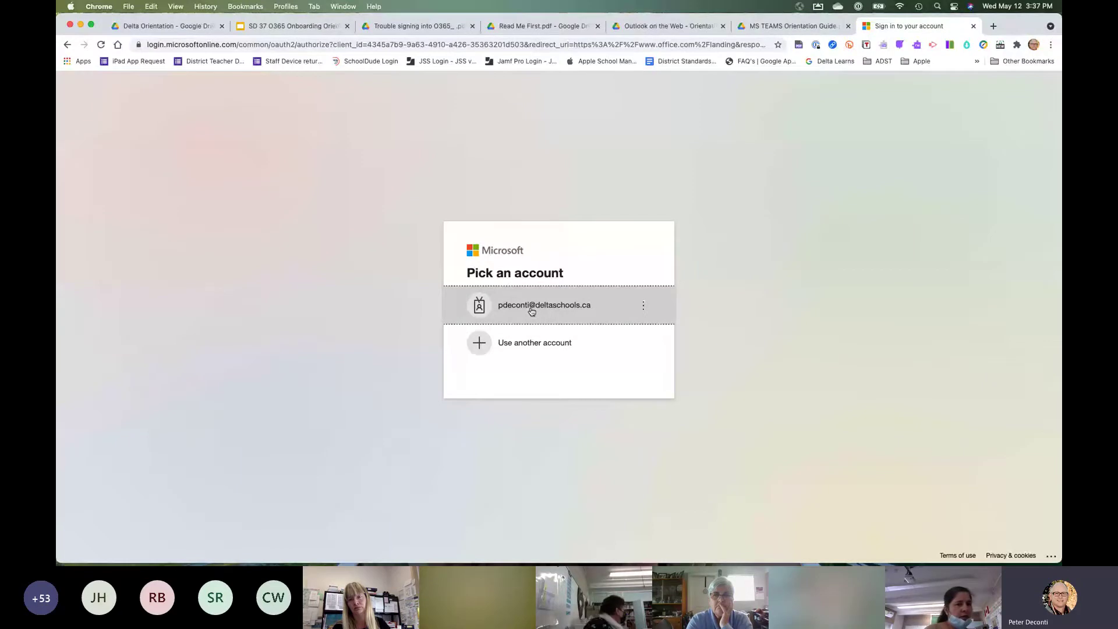
# Choose the school account, paste its password, and sign in to Office 365.
pyautogui.click(532, 311)
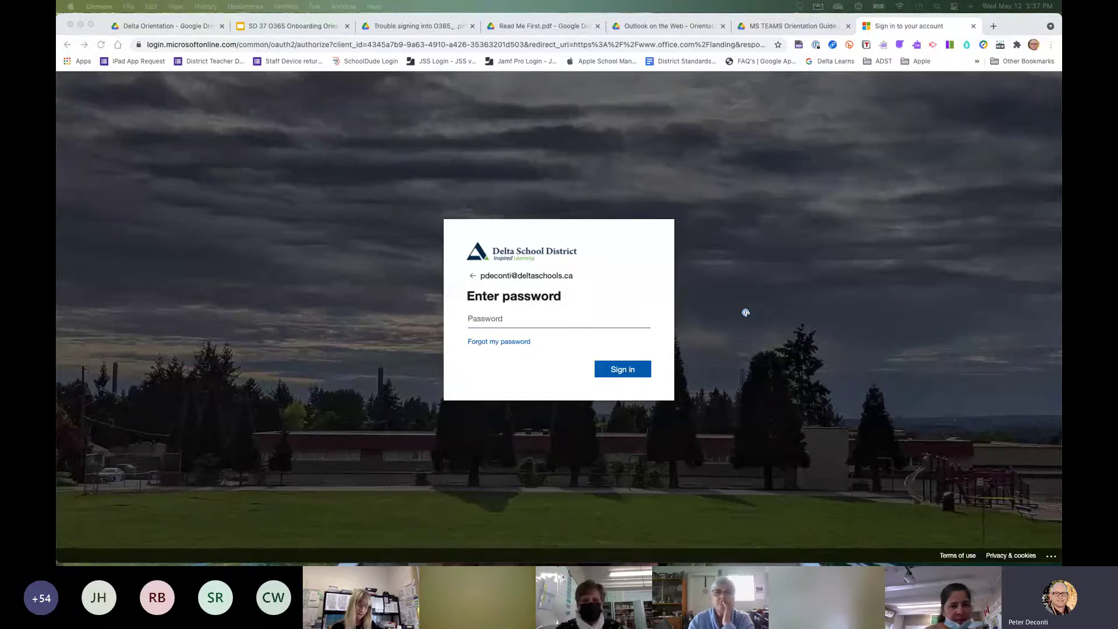
pyautogui.click(485, 323)
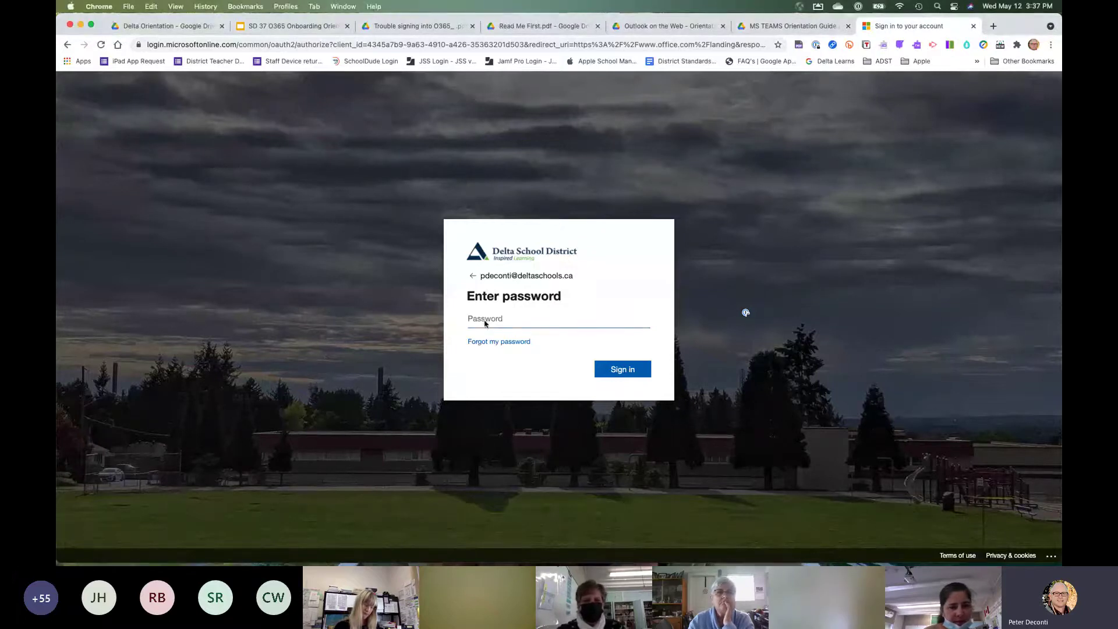
pyautogui.press('super+v')
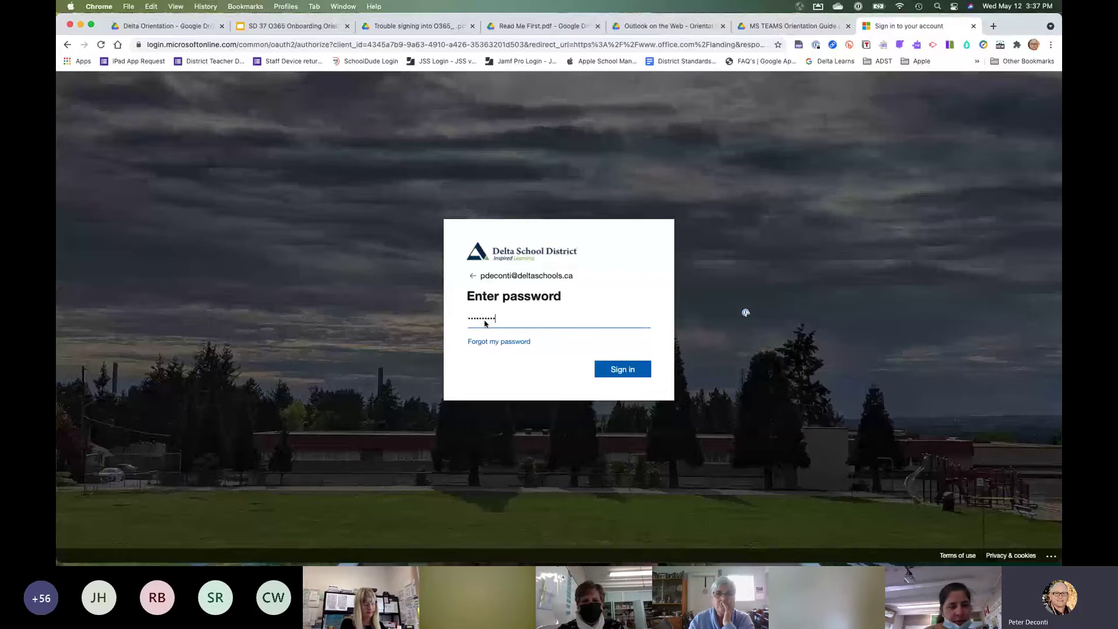
pyautogui.click(629, 373)
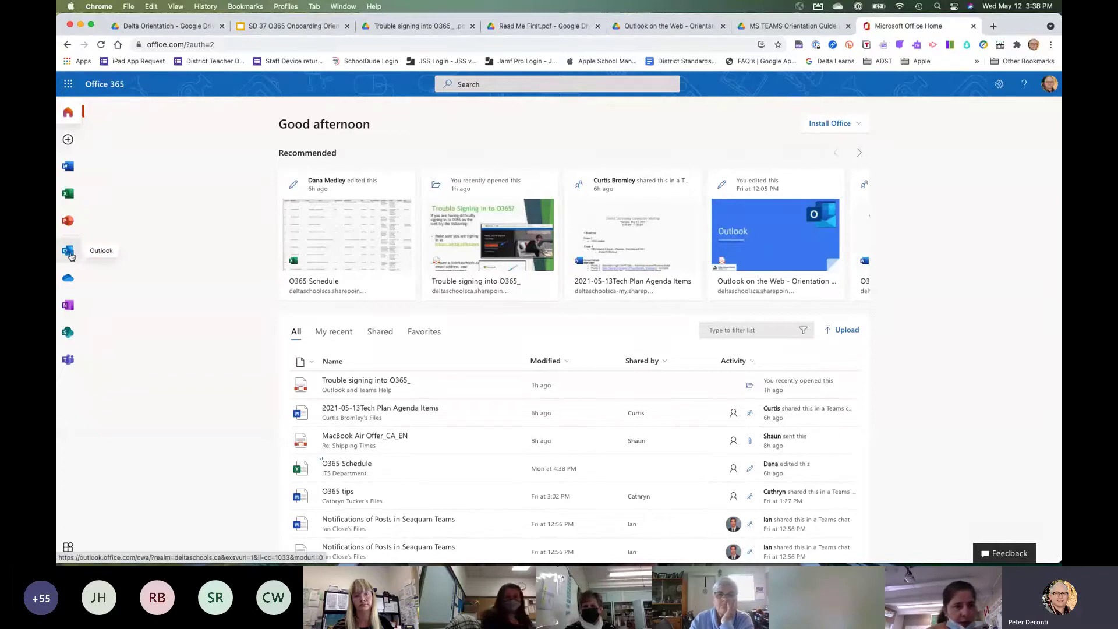
# Launch Outlook from the Office 365 app bar to reach the Inbox.
pyautogui.click(70, 252)
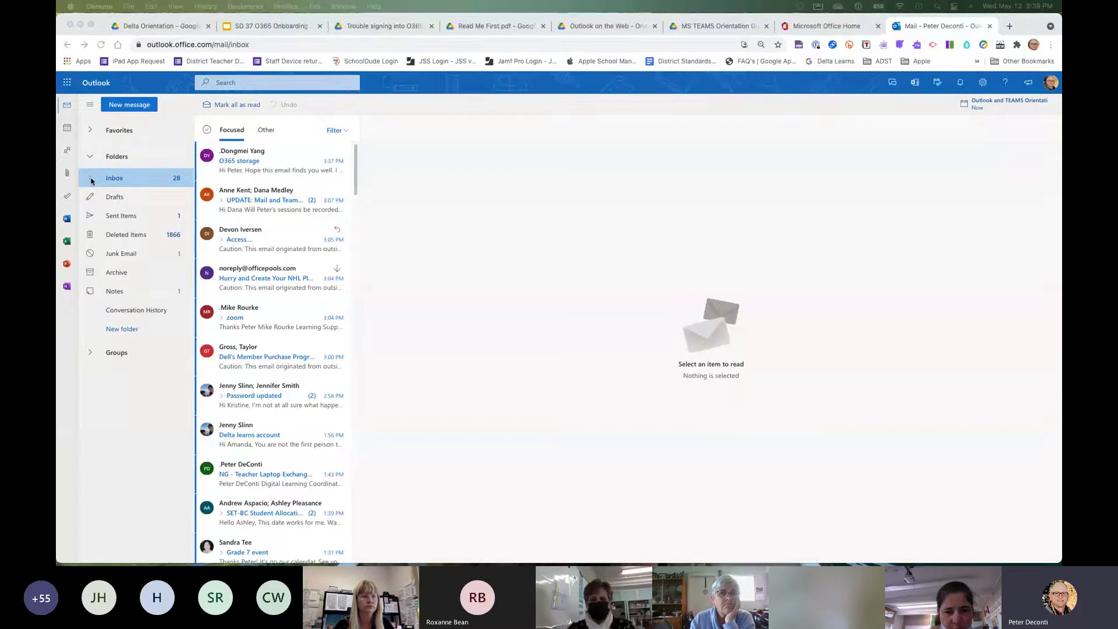
# Expand the Inbox, DLC and ADST folders in the folder pane to list their subfolders.
pyautogui.click(91, 180)
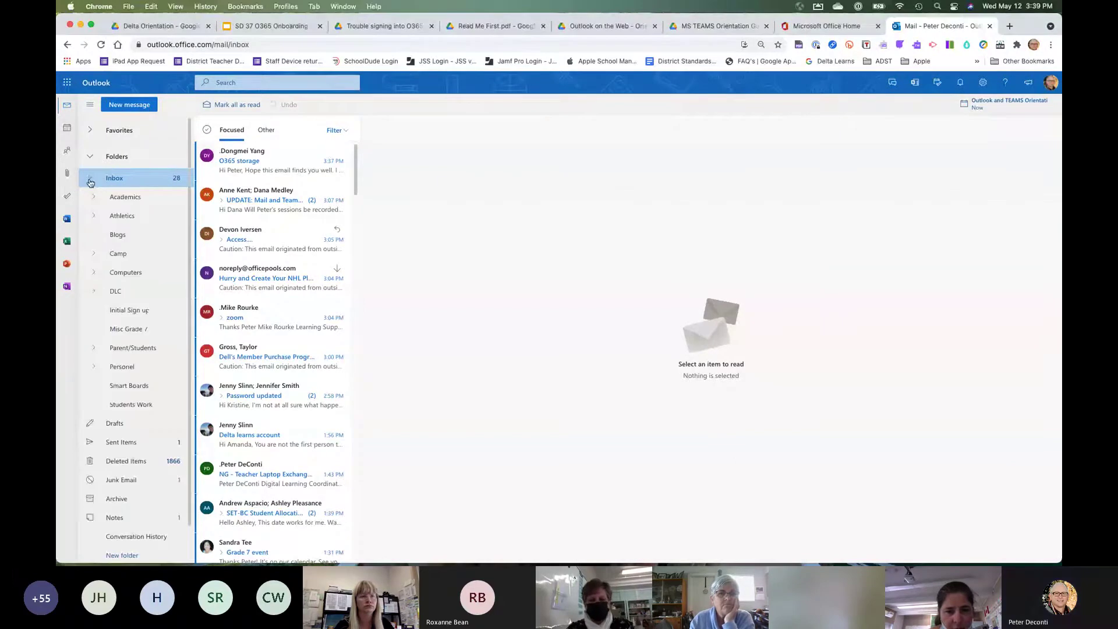
pyautogui.scroll(-1, 113, 206)
pyautogui.scroll(1, 114, 207)
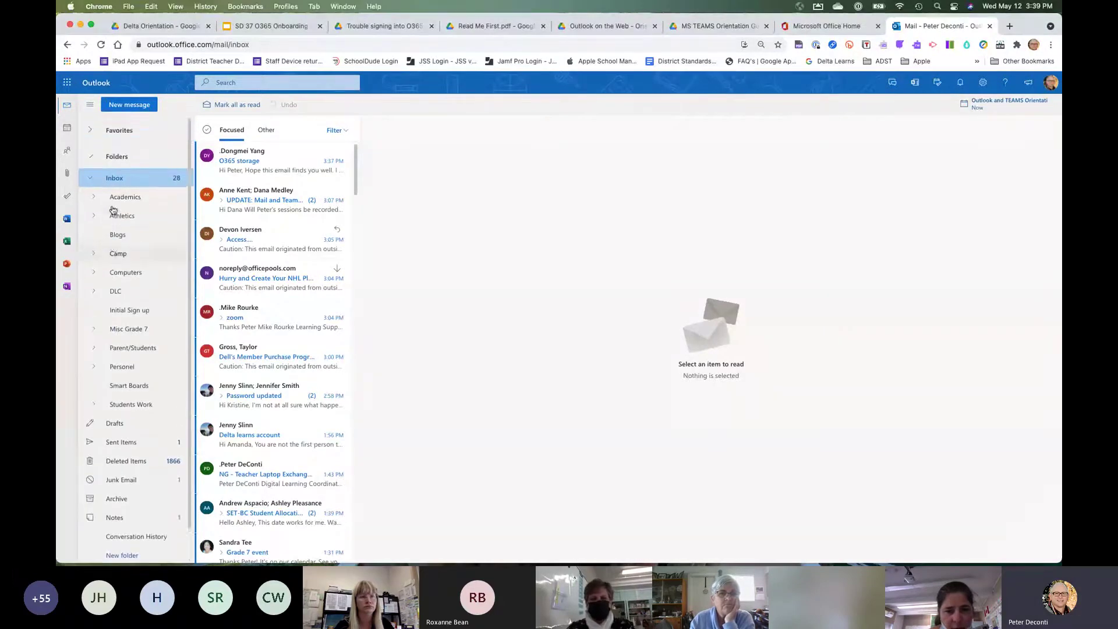
pyautogui.scroll(-1, 114, 209)
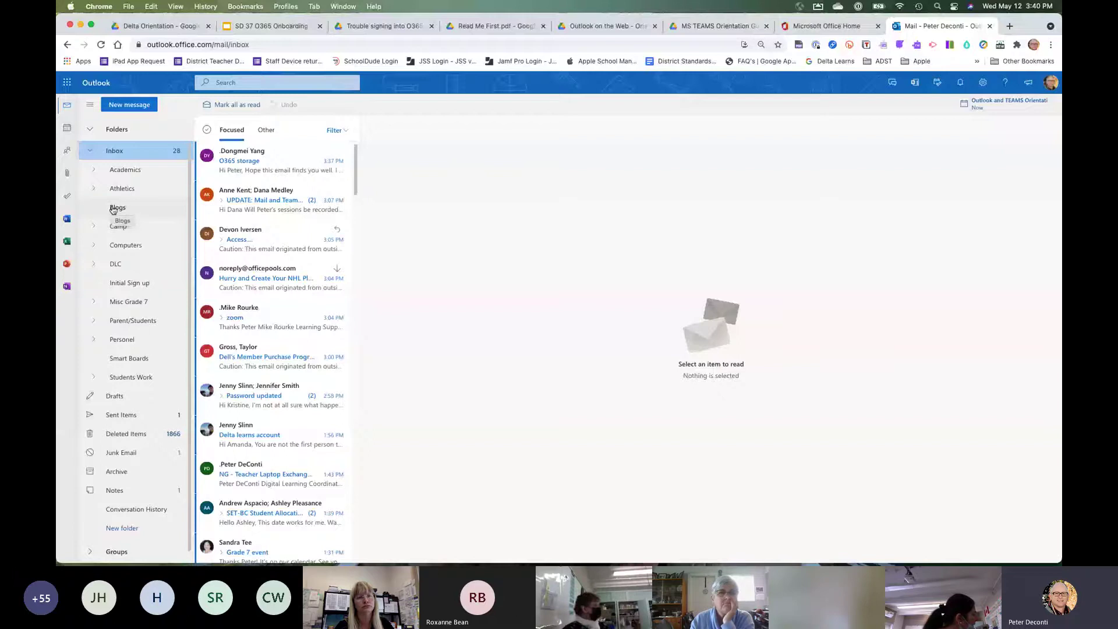
pyautogui.click(93, 263)
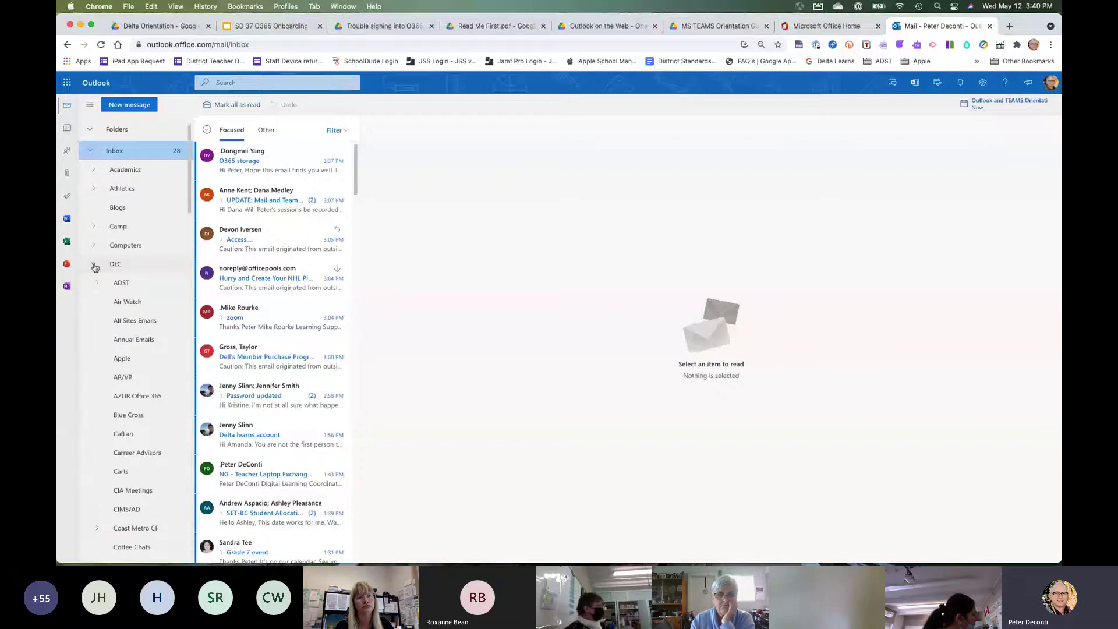
pyautogui.scroll(-8, 130, 288)
pyautogui.scroll(-5, 130, 285)
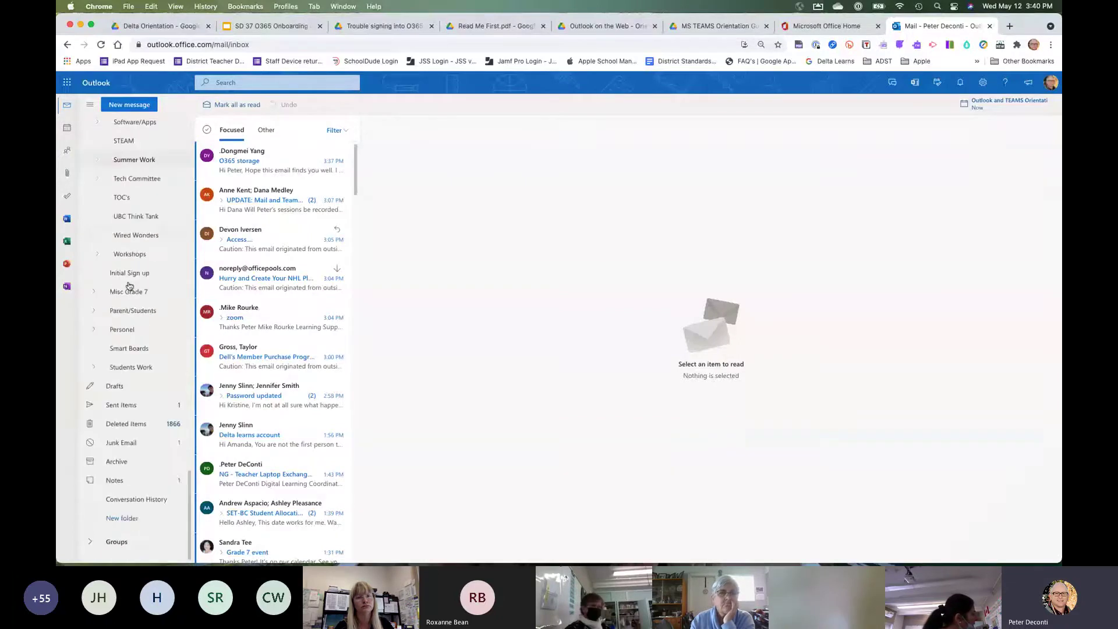
pyautogui.scroll(15, 129, 286)
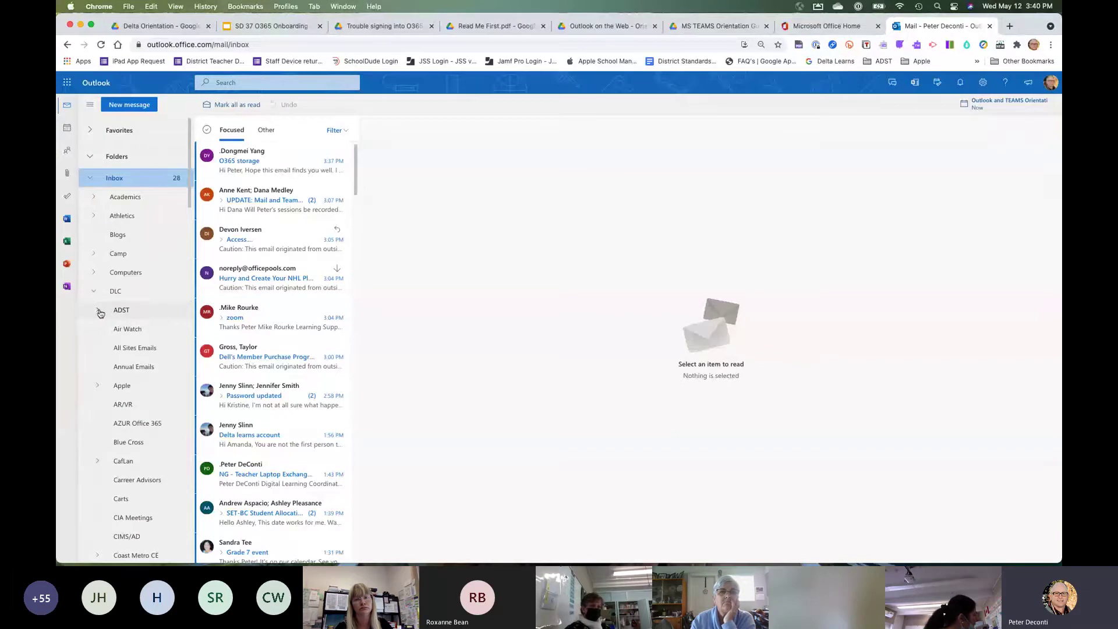
pyautogui.click(98, 311)
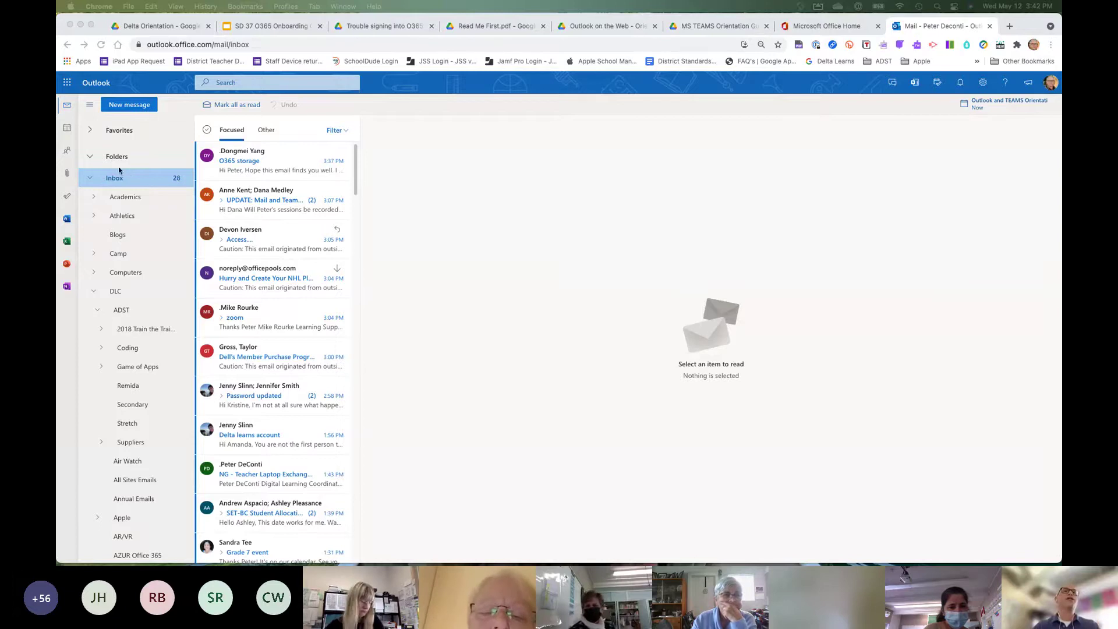
# Collapse the Inbox subfolders and open the Inclusive Learning purchase confirmation in Junk Email.
pyautogui.click(89, 161)
pyautogui.click(91, 178)
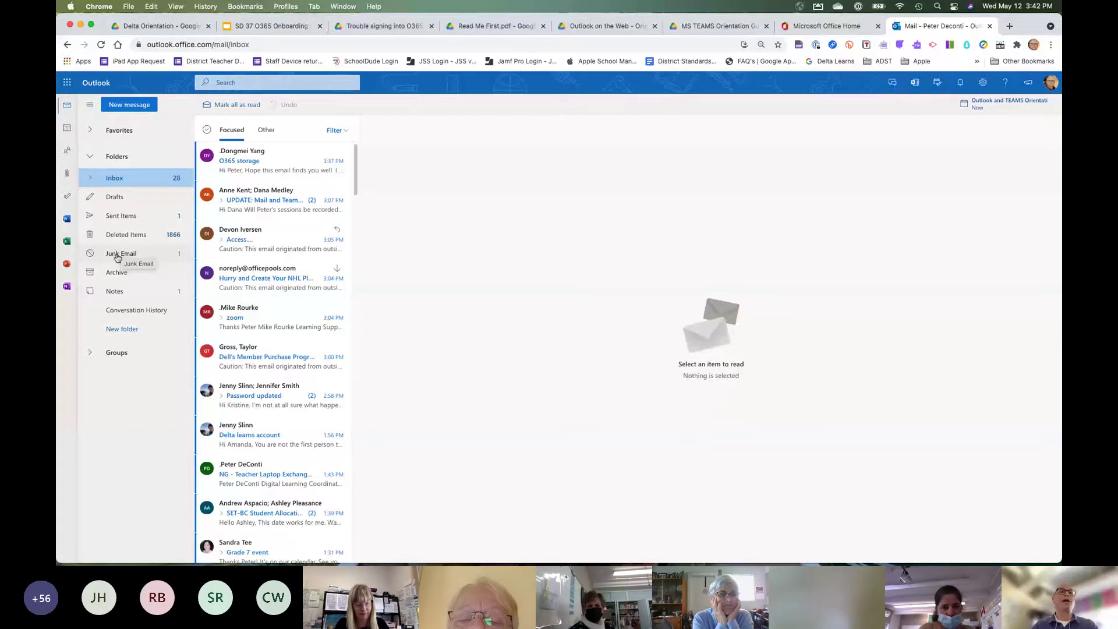
pyautogui.click(117, 258)
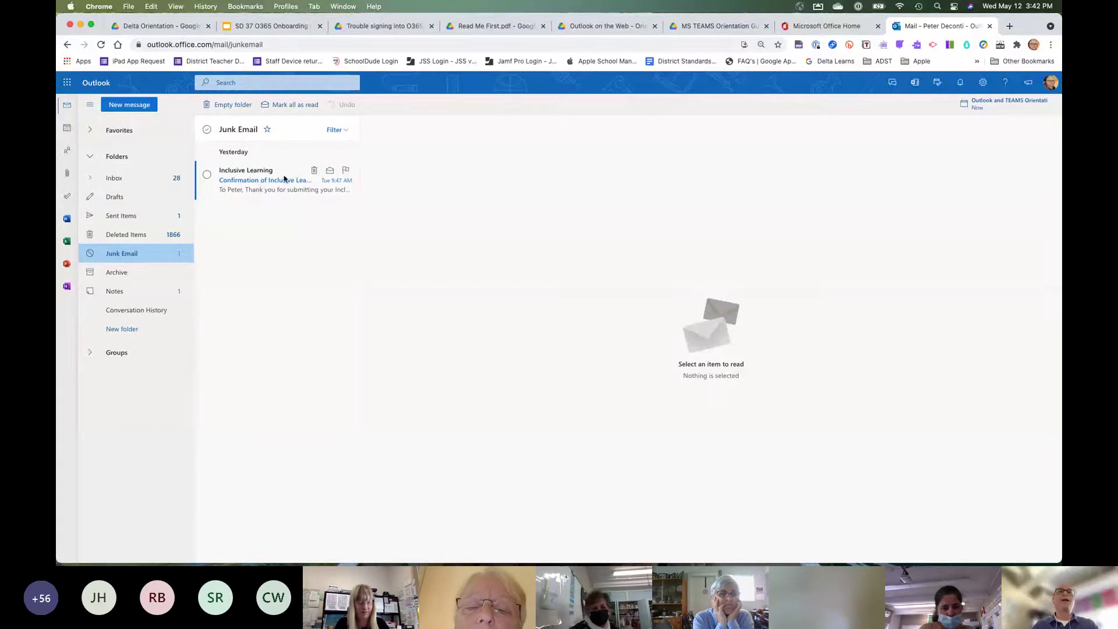
pyautogui.click(265, 182)
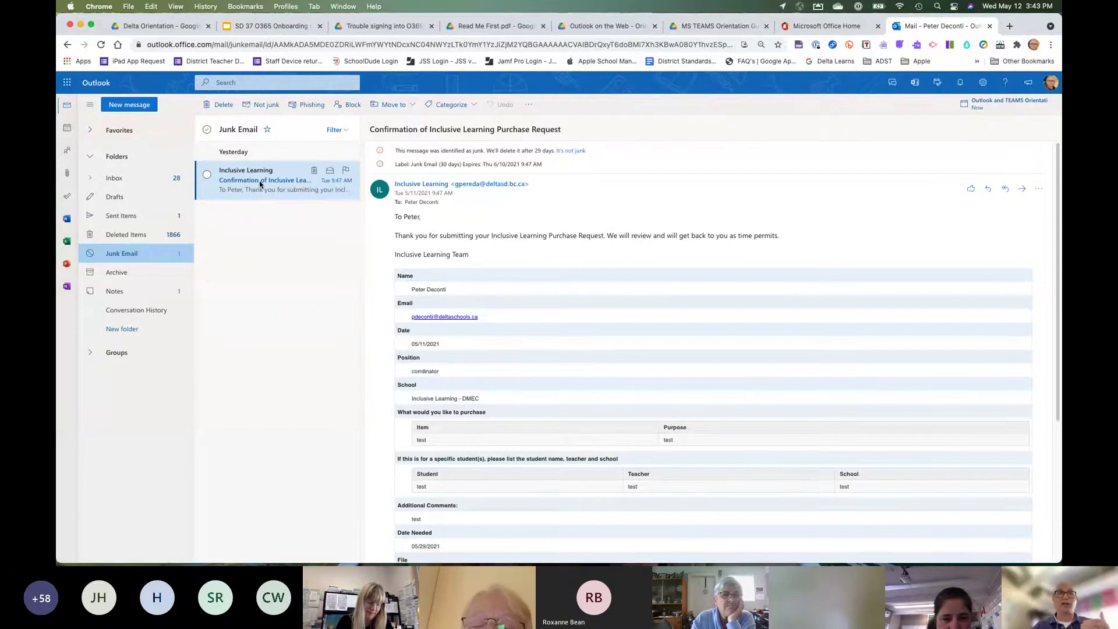
# Report the Inclusive Learning message as not junk, sending a copy to Microsoft.
pyautogui.click(262, 105)
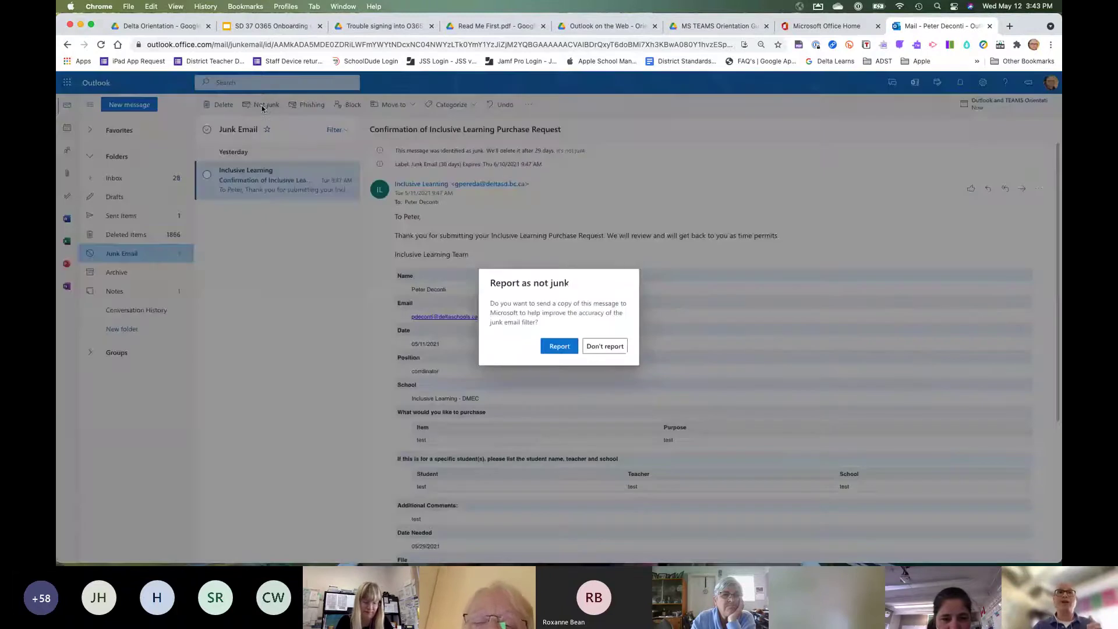
pyautogui.click(560, 347)
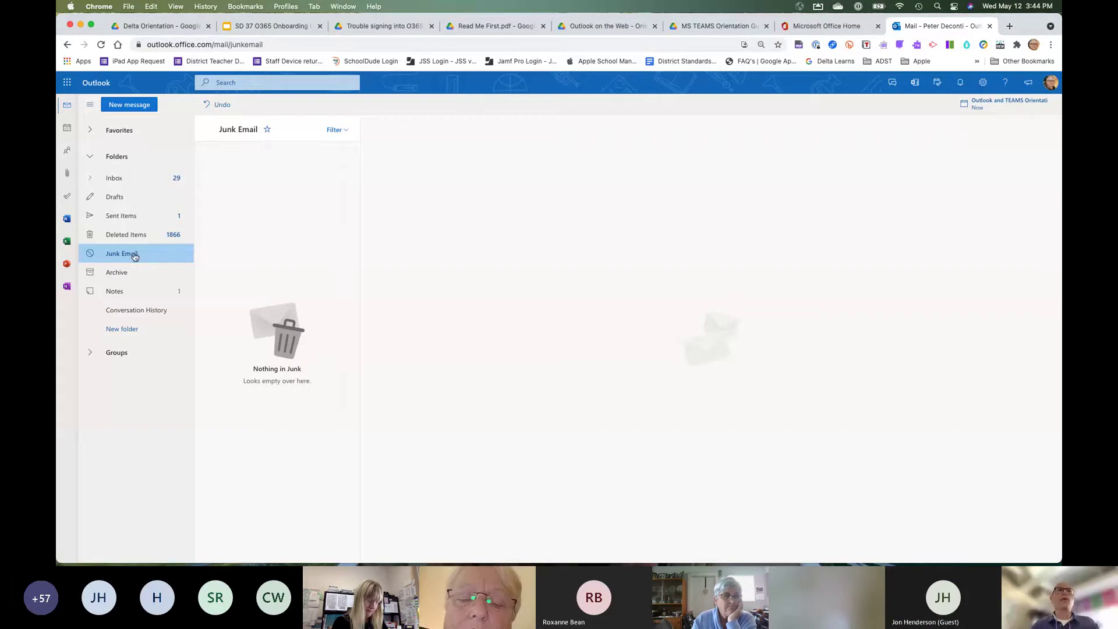
# Return to the Inbox folder to view its 30 unread messages.
pyautogui.click(119, 182)
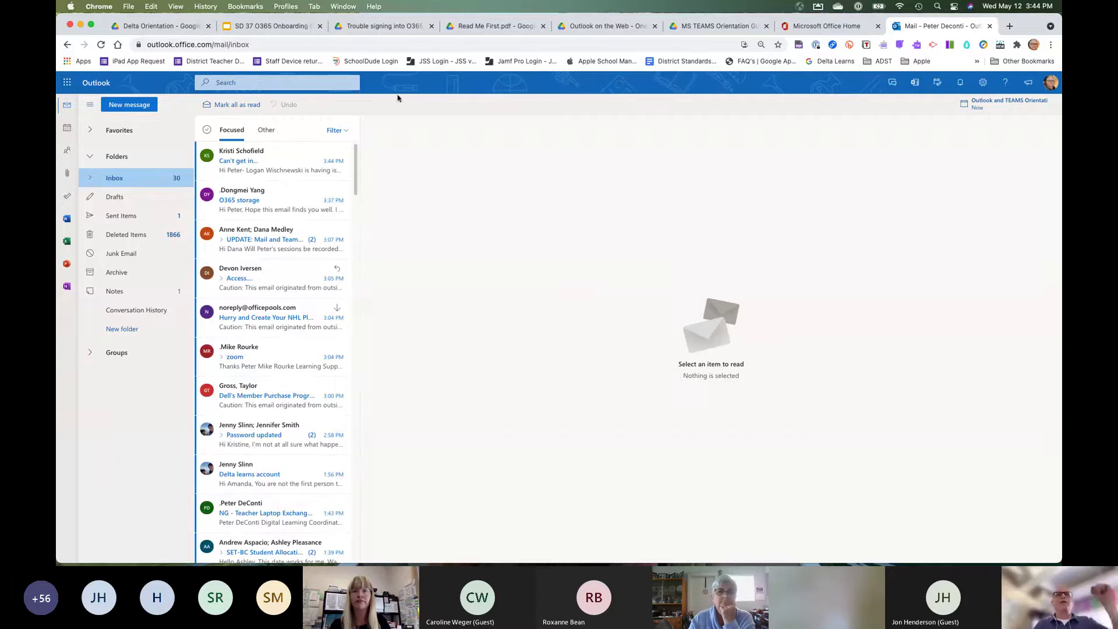
pyautogui.click(247, 82)
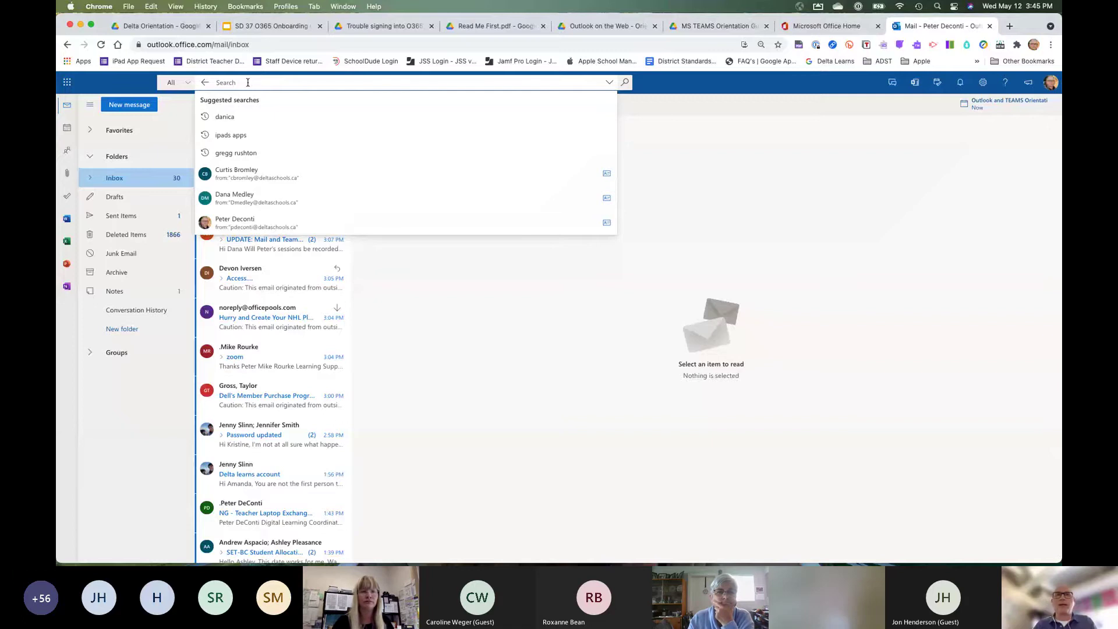
pyautogui.write('ipad')
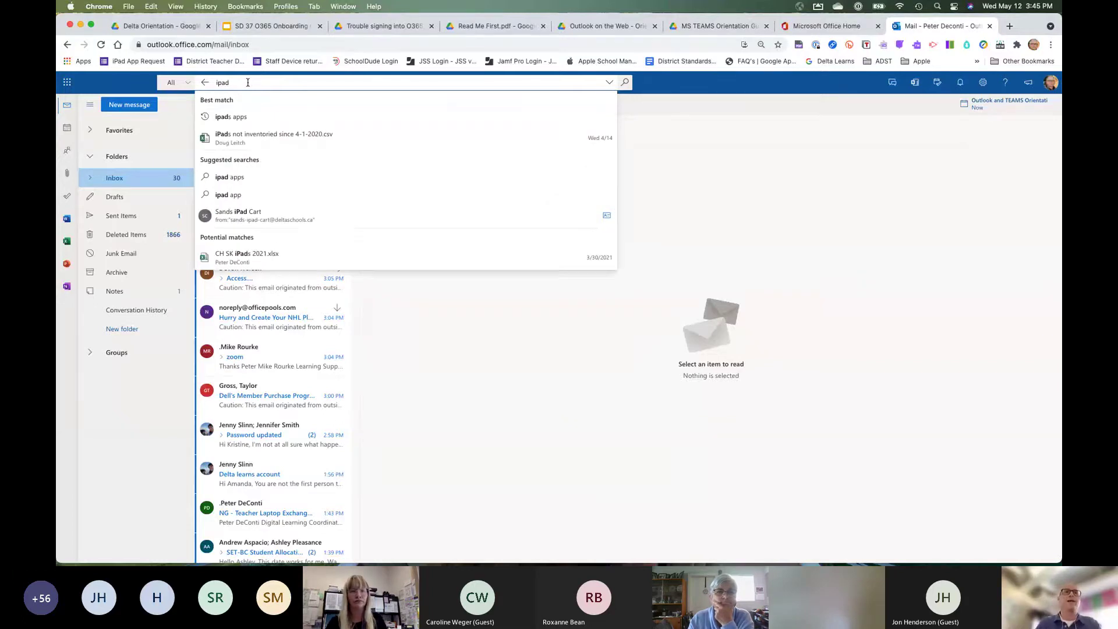
pyautogui.press('Return')
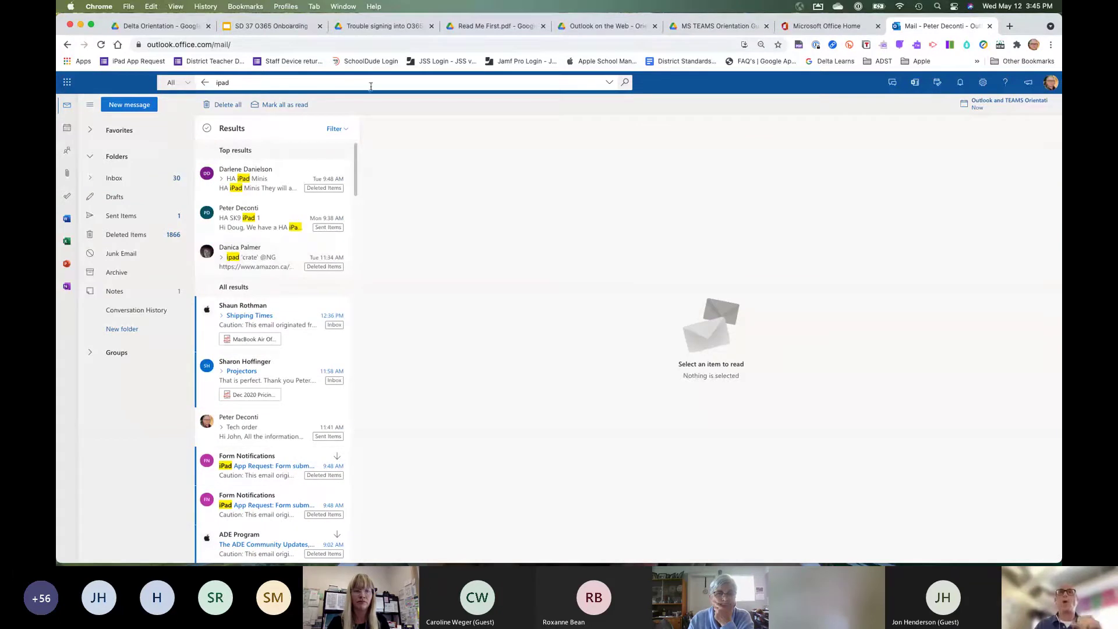
pyautogui.click(570, 79)
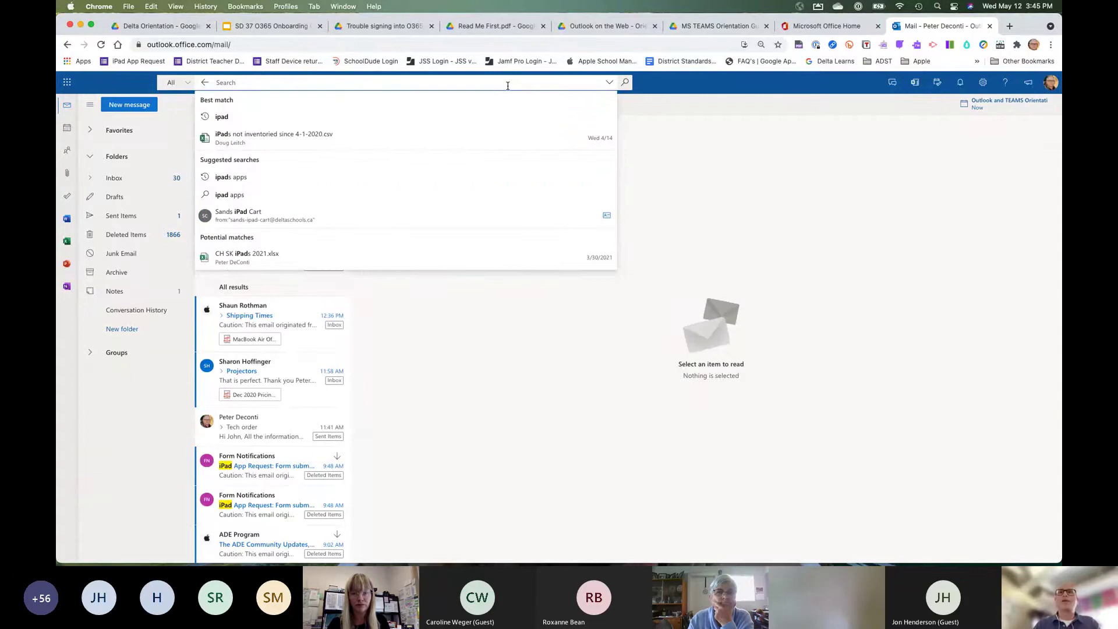
pyautogui.click(789, 231)
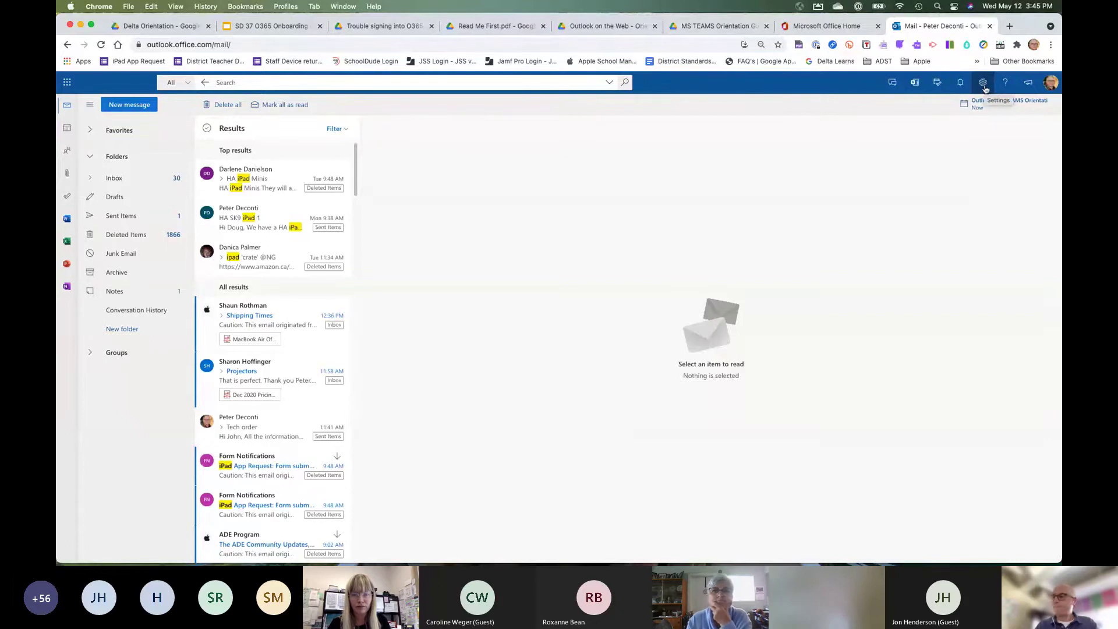
# In quick settings, turn Dark mode on and then back off.
pyautogui.click(984, 87)
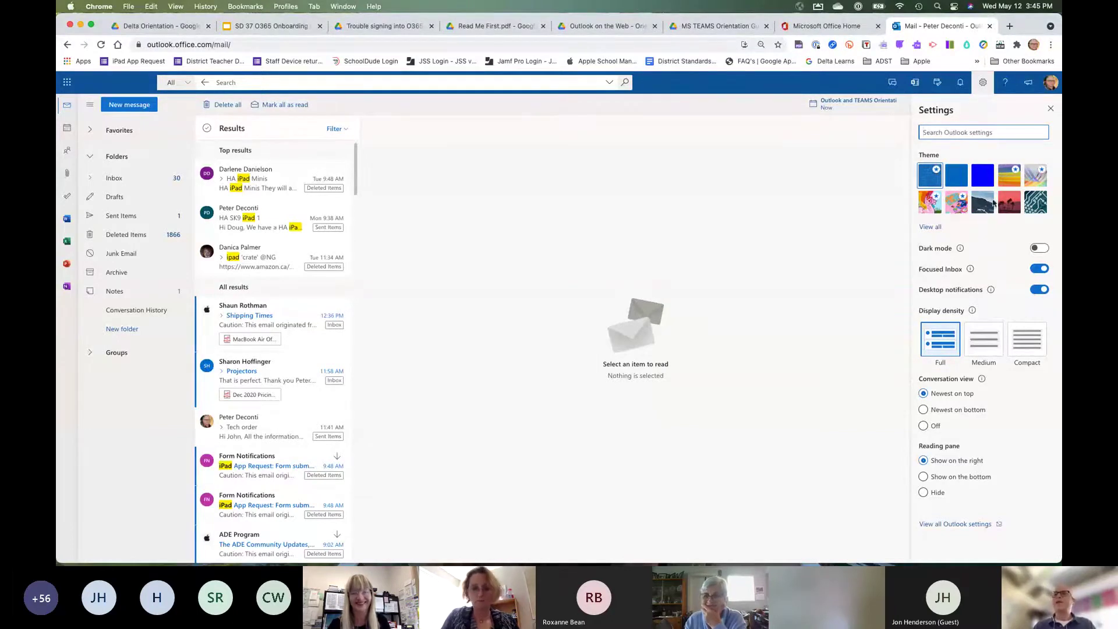
pyautogui.click(1042, 248)
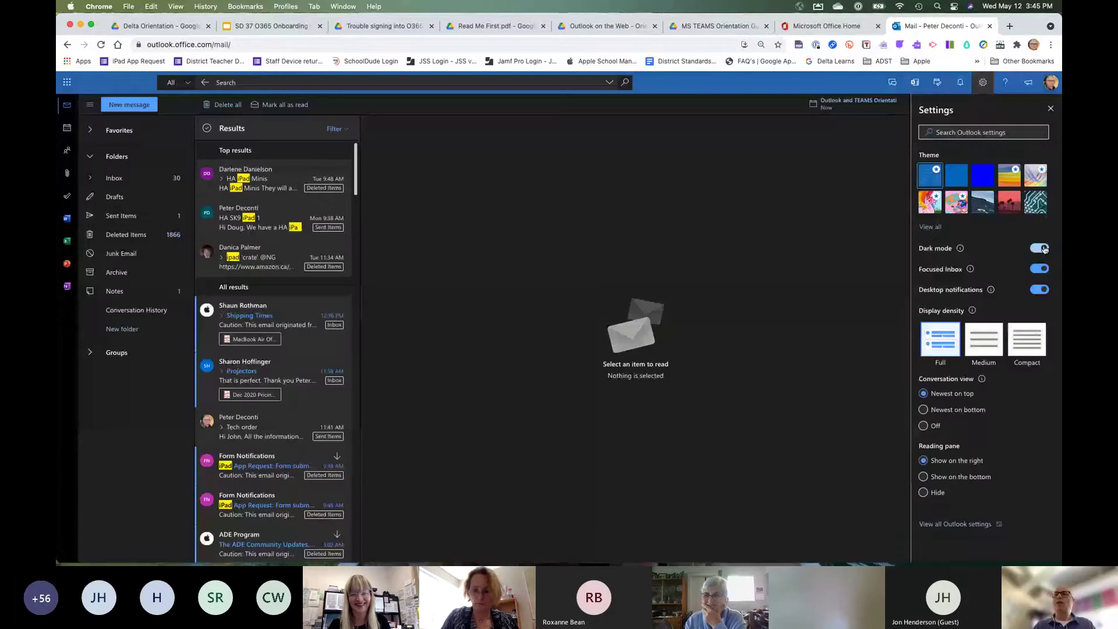
pyautogui.click(1037, 249)
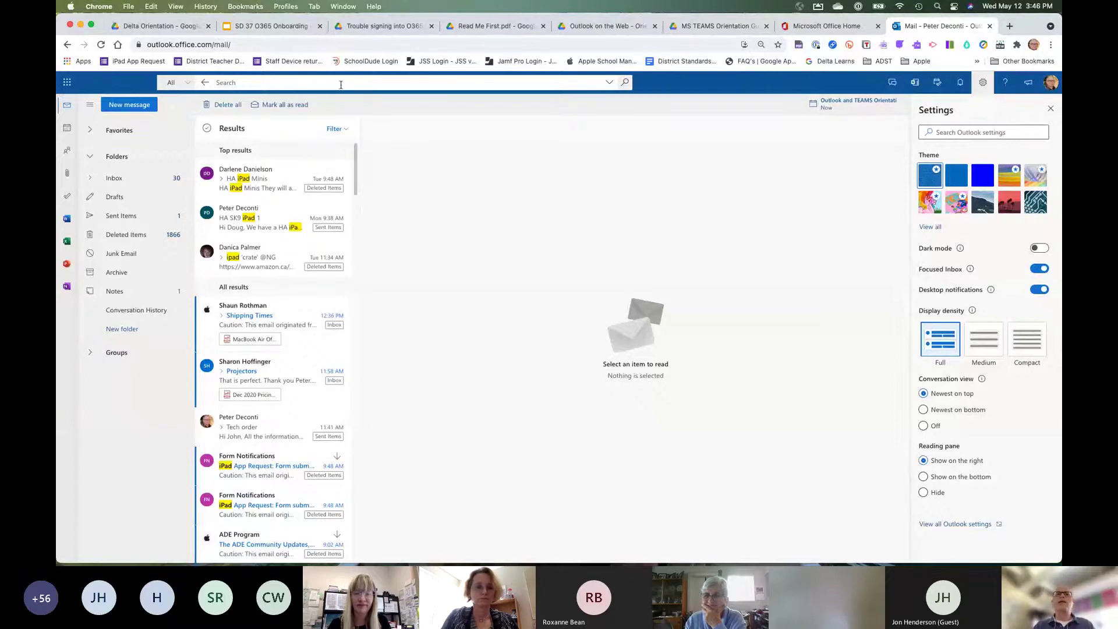
# Open and close the advanced search filters, then return to the Inbox.
pyautogui.click(608, 84)
pyautogui.click(705, 141)
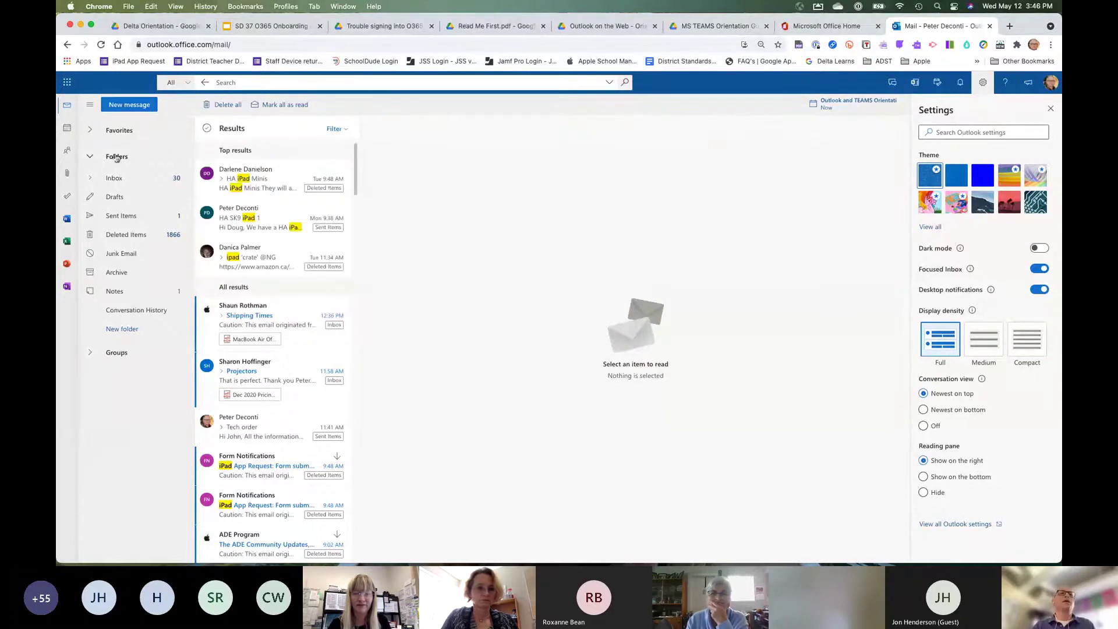
pyautogui.click(114, 179)
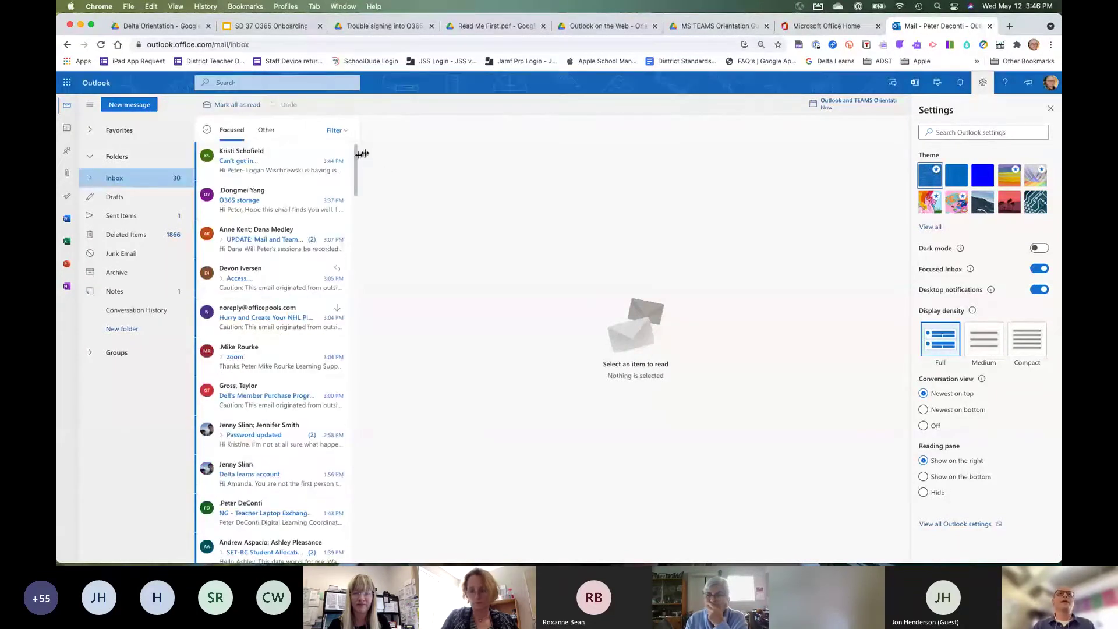
pyautogui.click(238, 139)
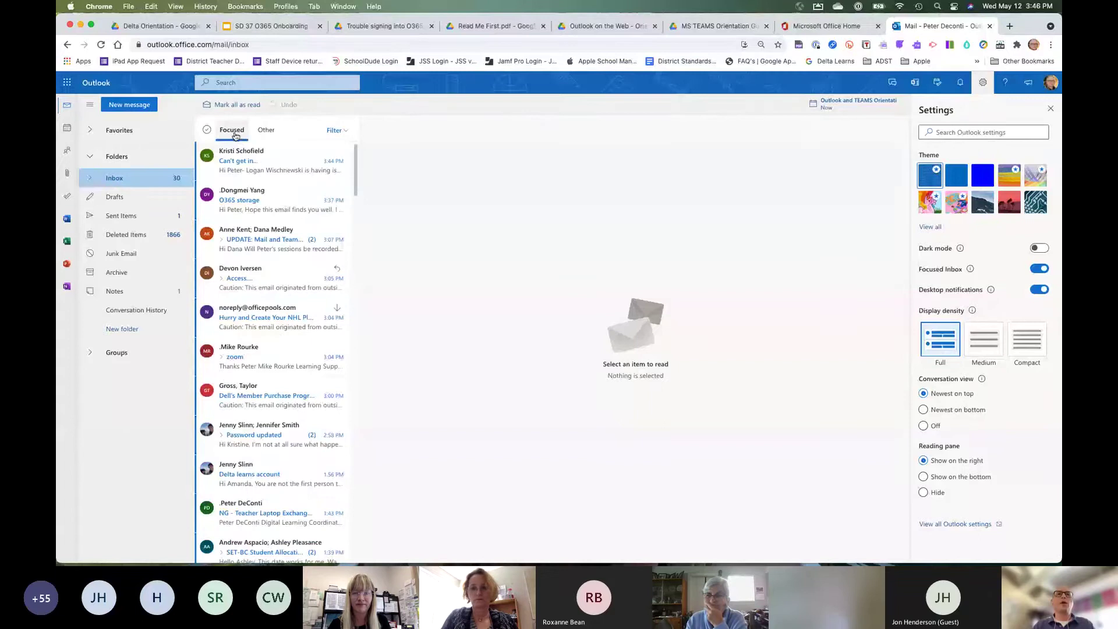
pyautogui.click(272, 132)
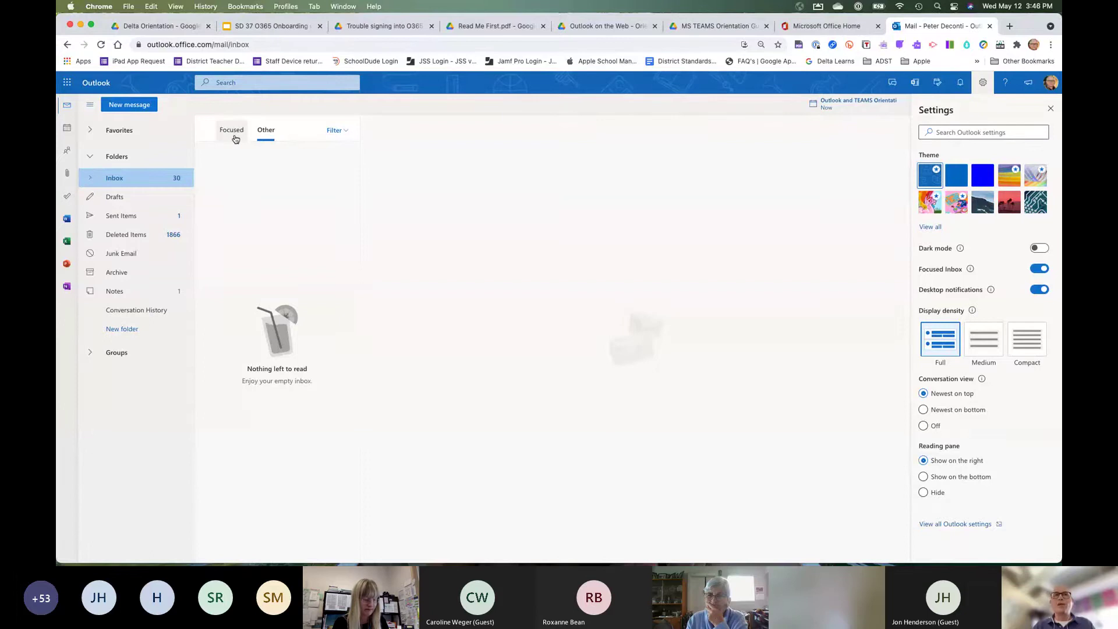
pyautogui.click(1036, 270)
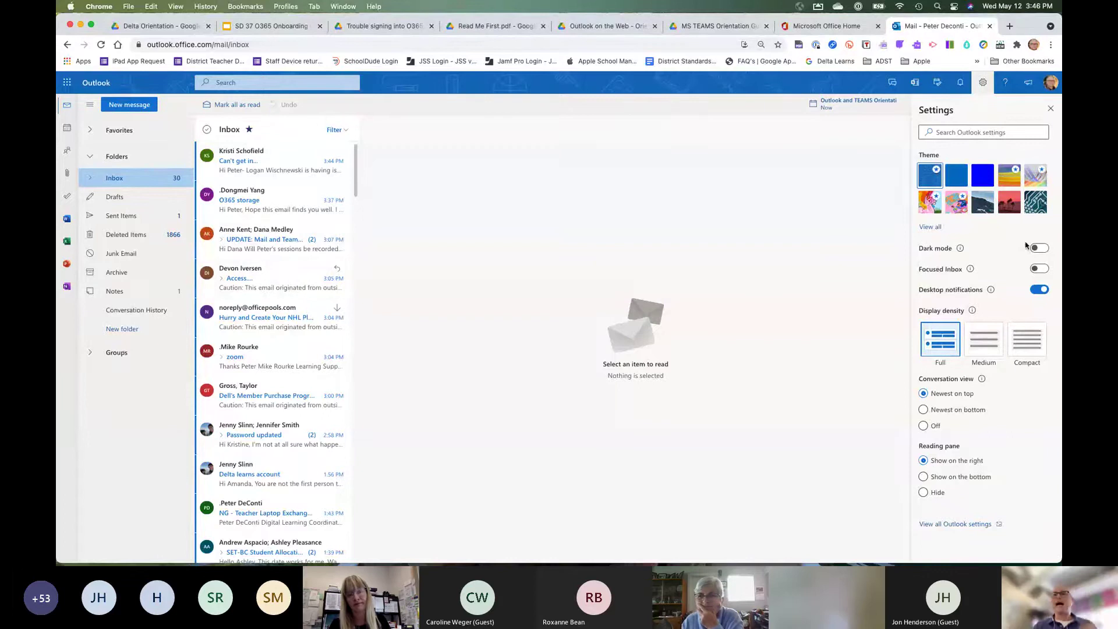
pyautogui.click(1042, 270)
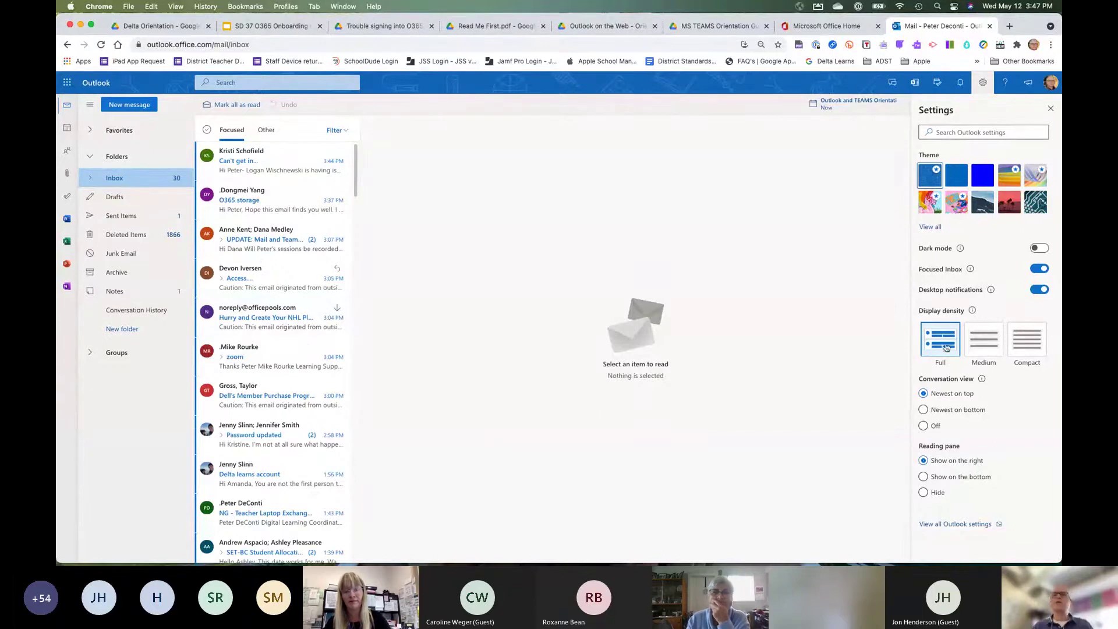
pyautogui.click(982, 350)
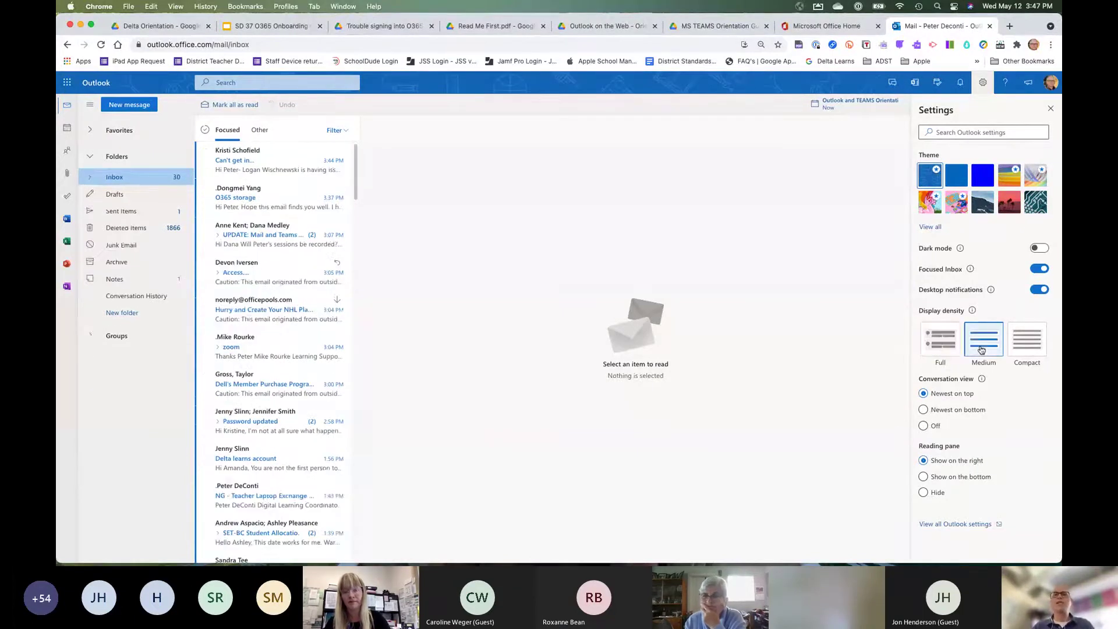
pyautogui.click(1027, 347)
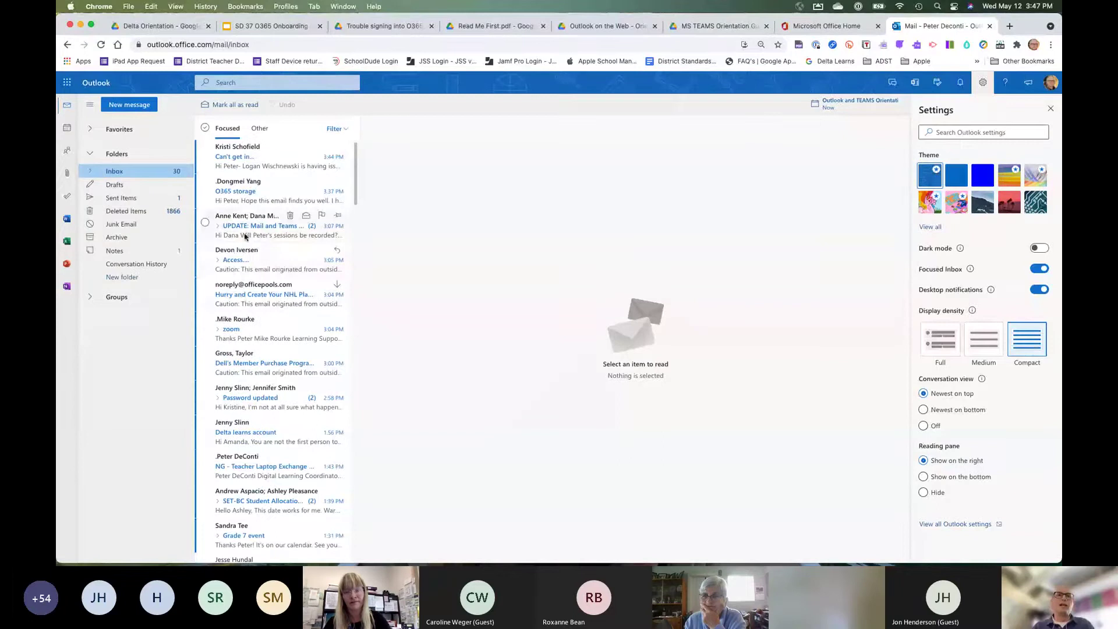
pyautogui.click(940, 345)
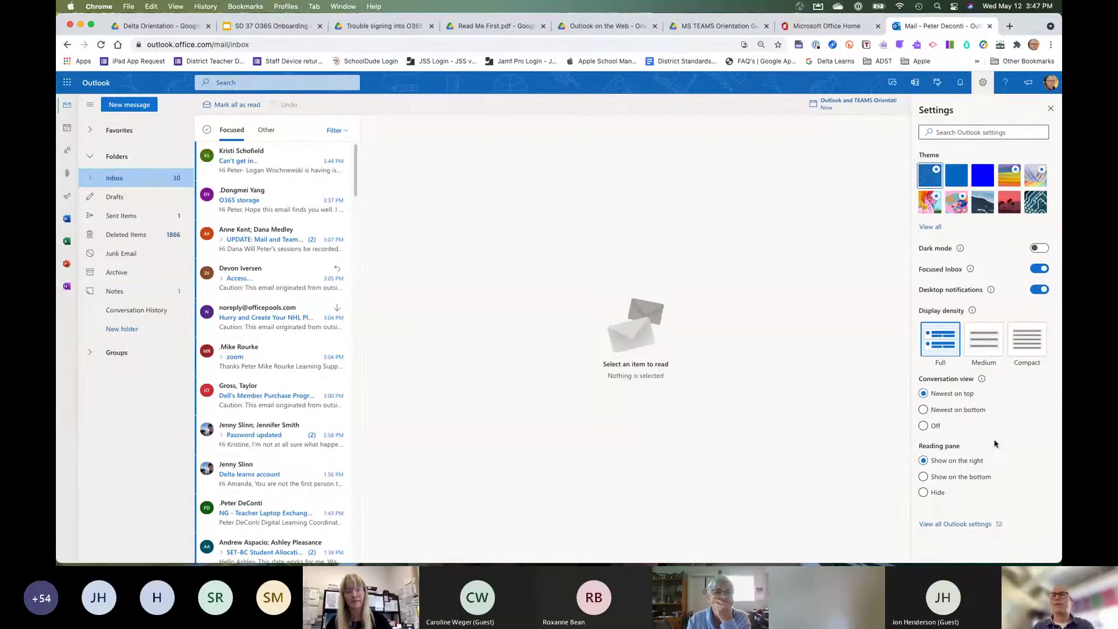
# Open all Outlook settings and go to General > Notifications.
pyautogui.click(962, 525)
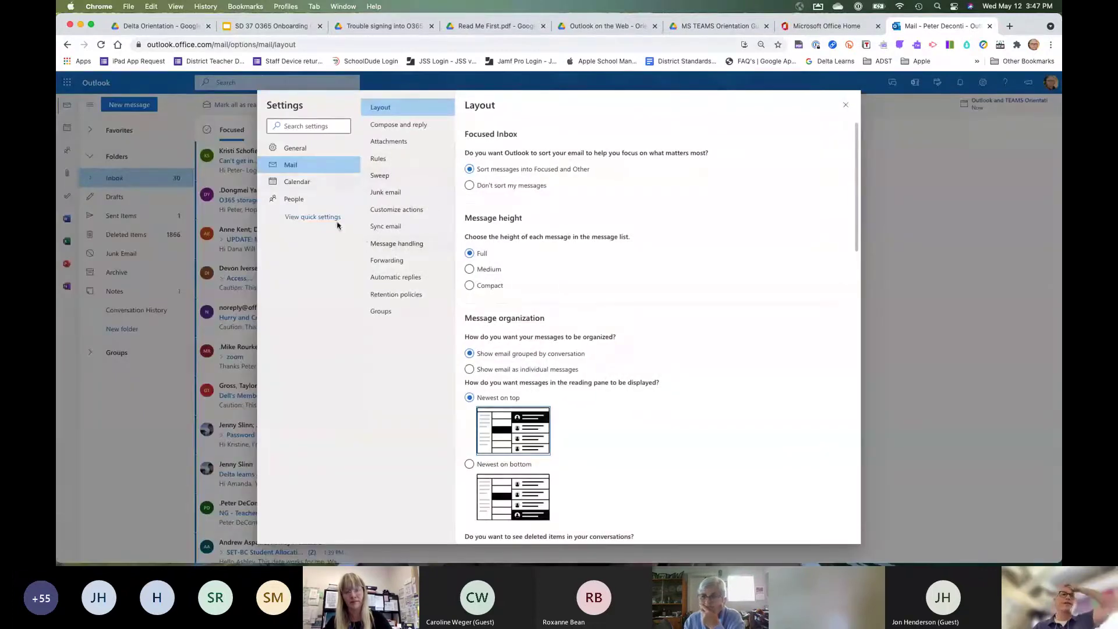
pyautogui.click(298, 151)
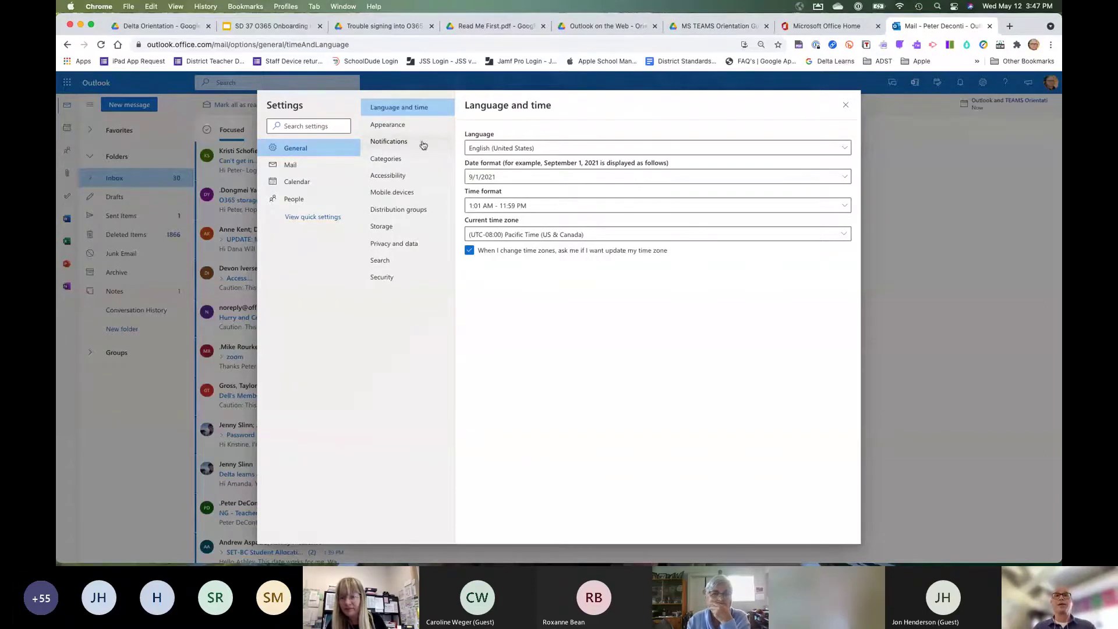
pyautogui.click(399, 147)
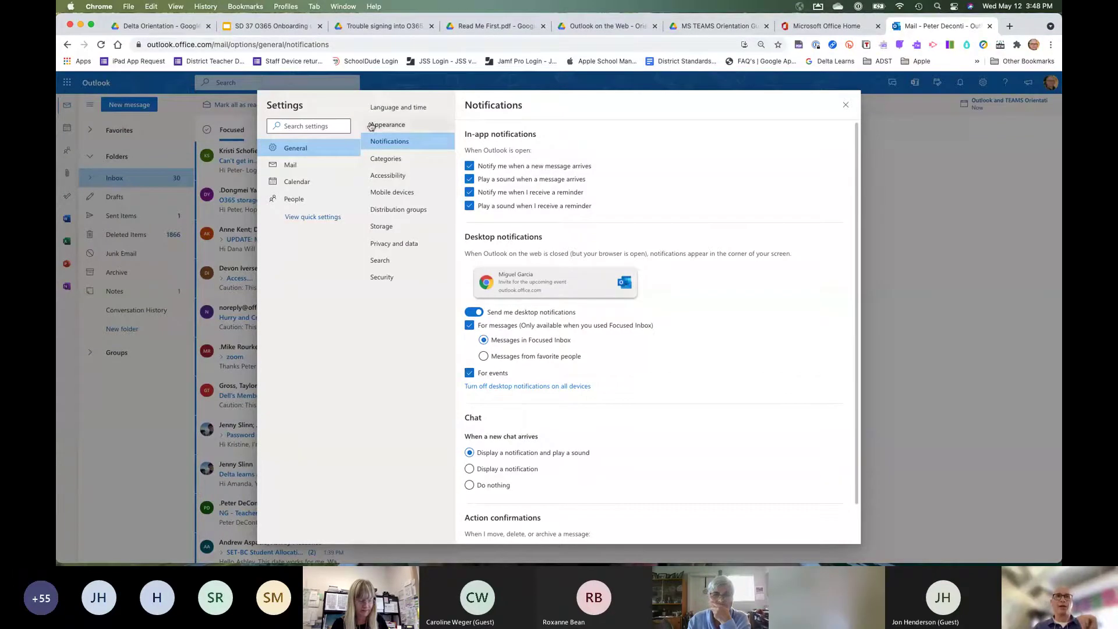
# Switch to Mail > Layout settings and scroll through its options and back up.
pyautogui.click(294, 166)
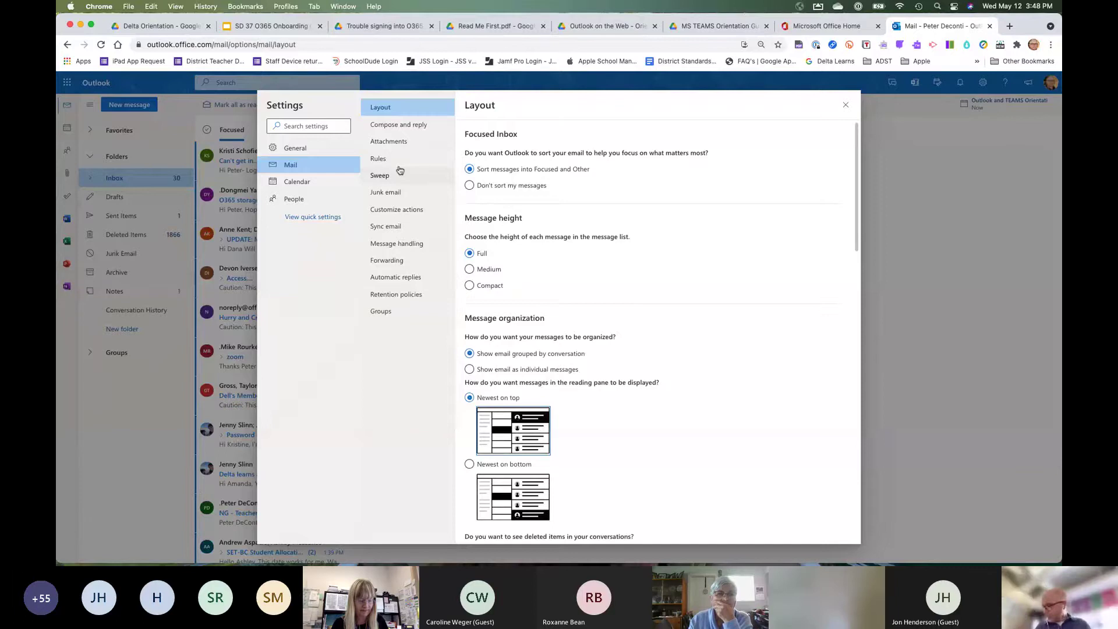
pyautogui.scroll(-8, 558, 189)
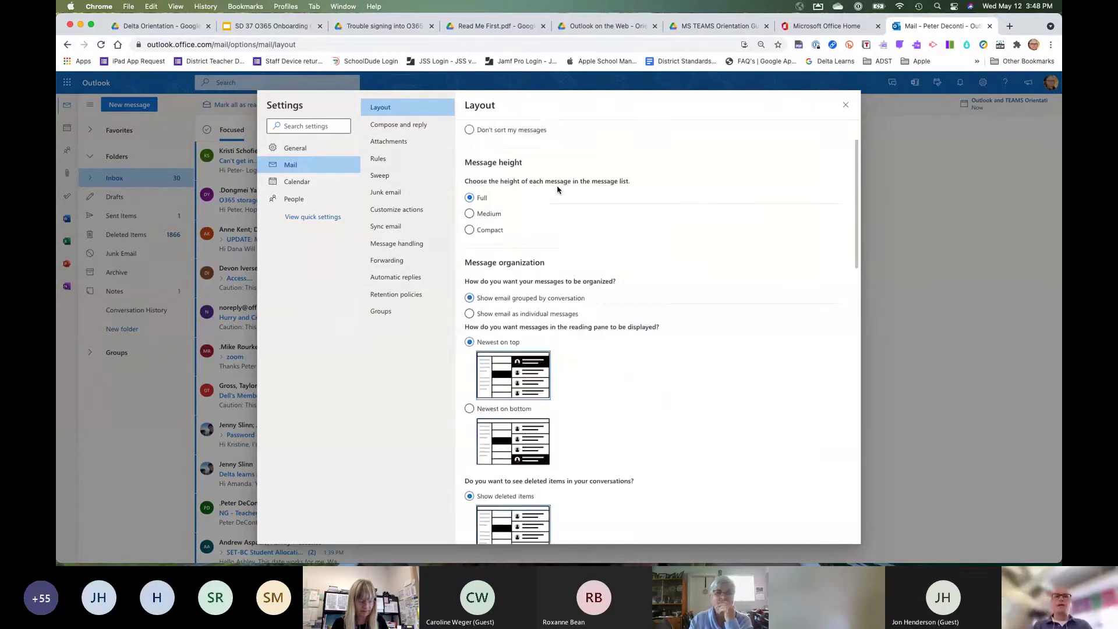
pyautogui.scroll(-10, 558, 188)
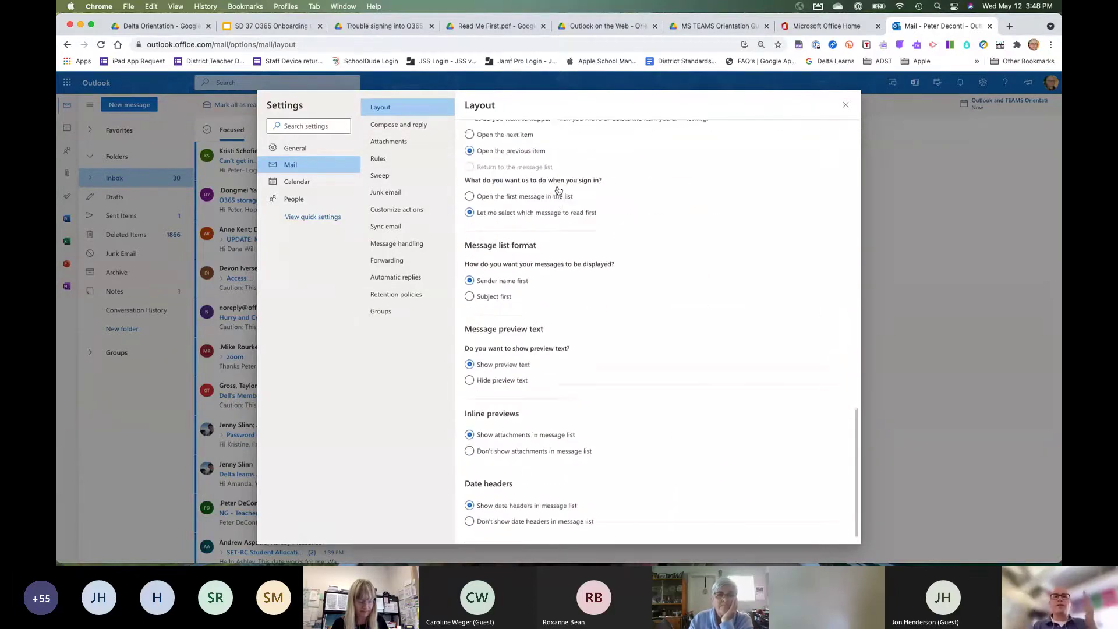
pyautogui.scroll(15, 557, 189)
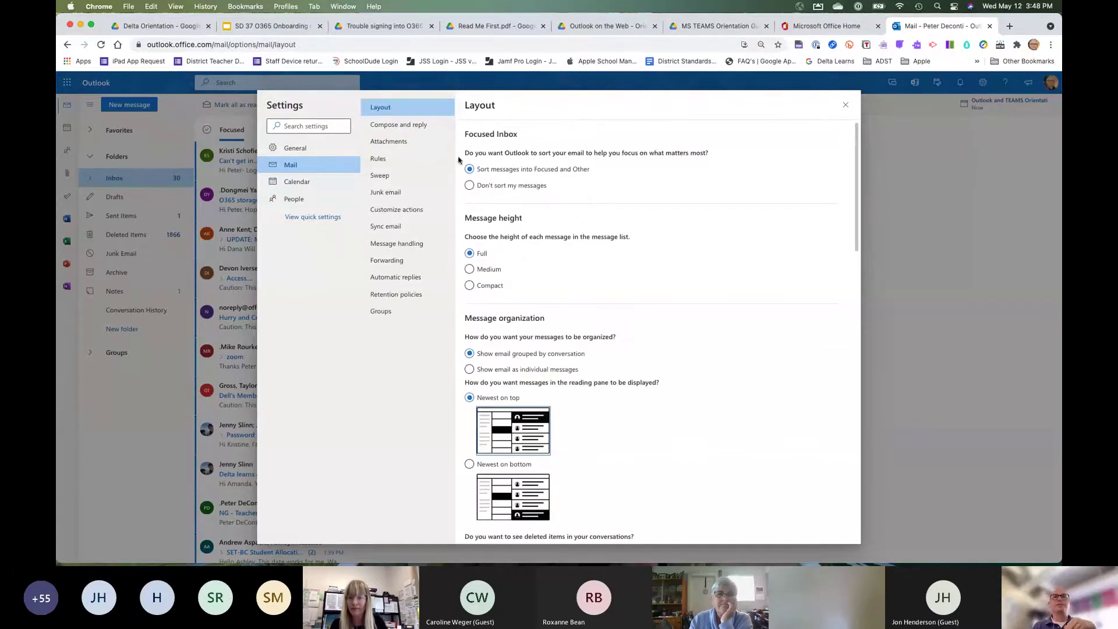
pyautogui.click(394, 126)
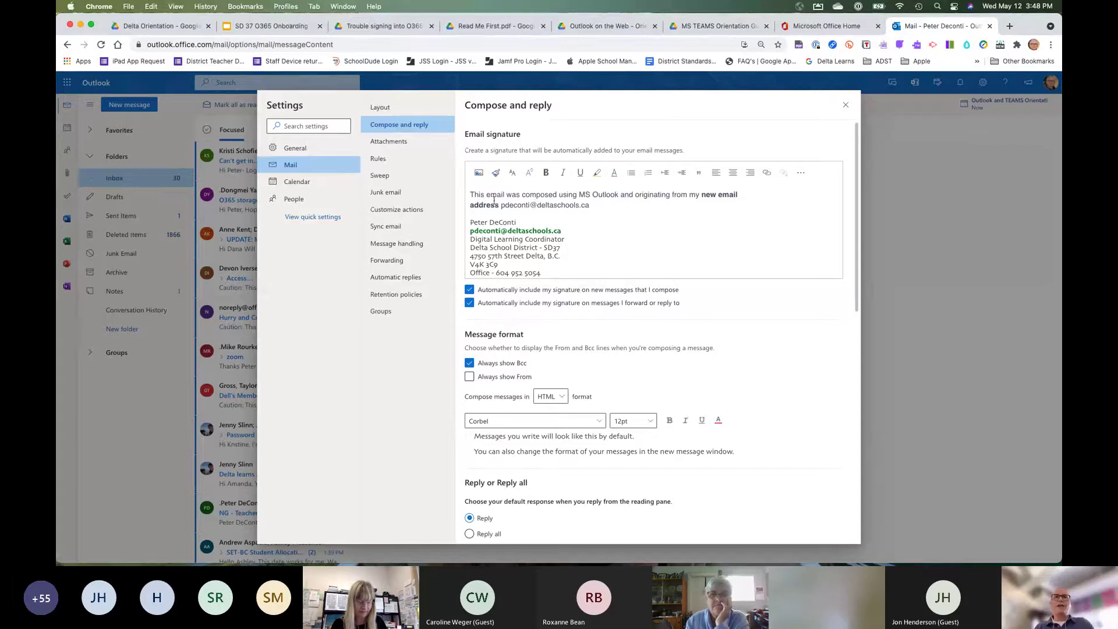
pyautogui.moveTo(470, 195); pyautogui.dragTo(602, 203)
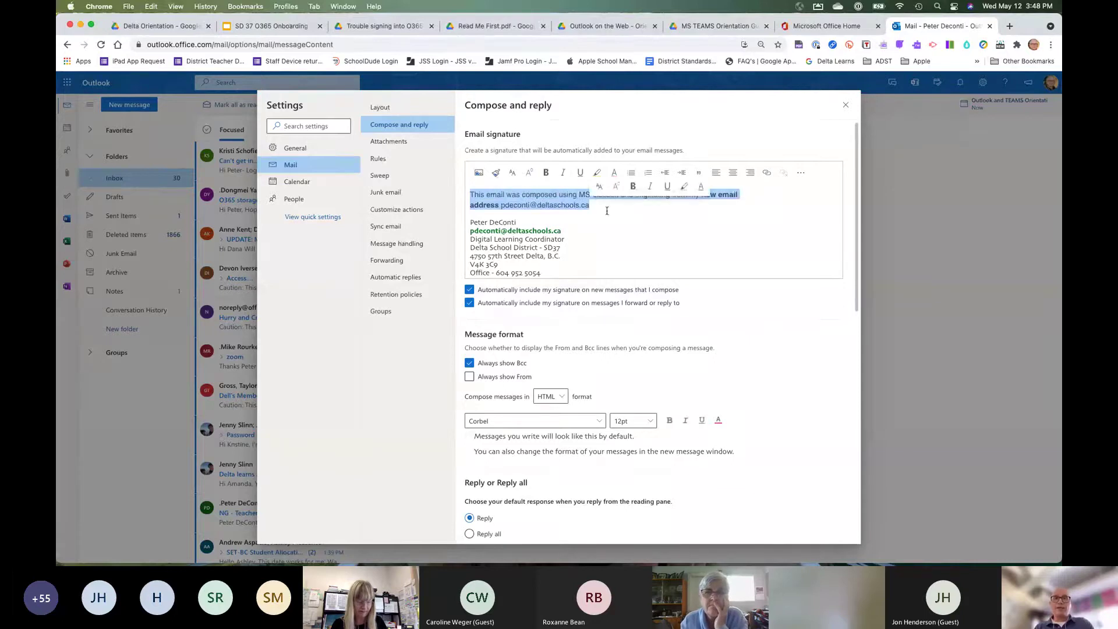
pyautogui.click(608, 221)
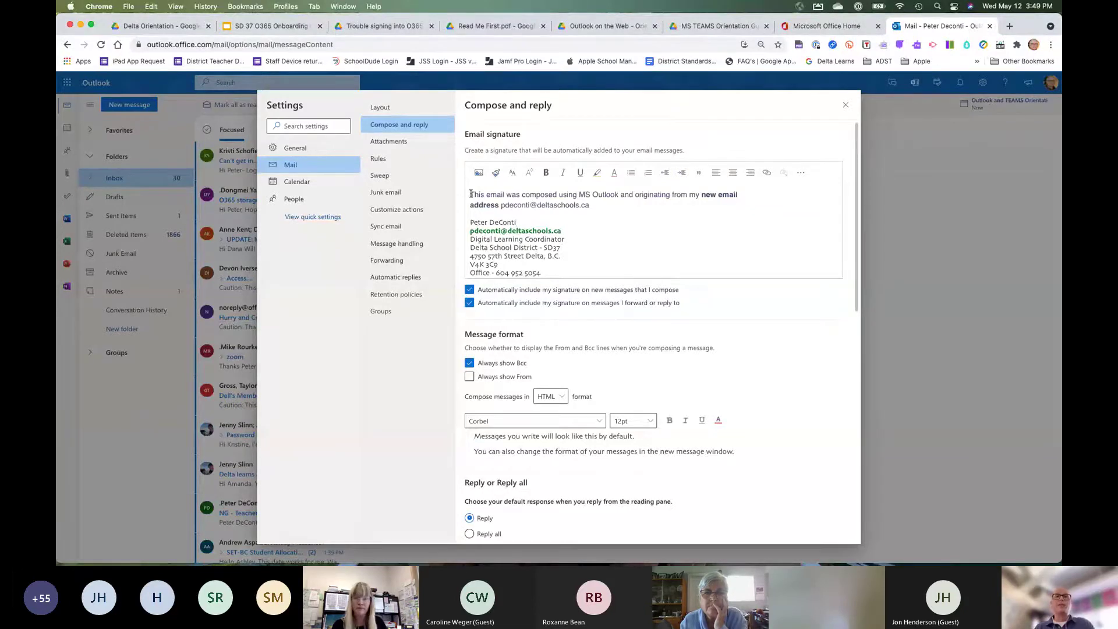
pyautogui.moveTo(471, 194); pyautogui.dragTo(598, 202)
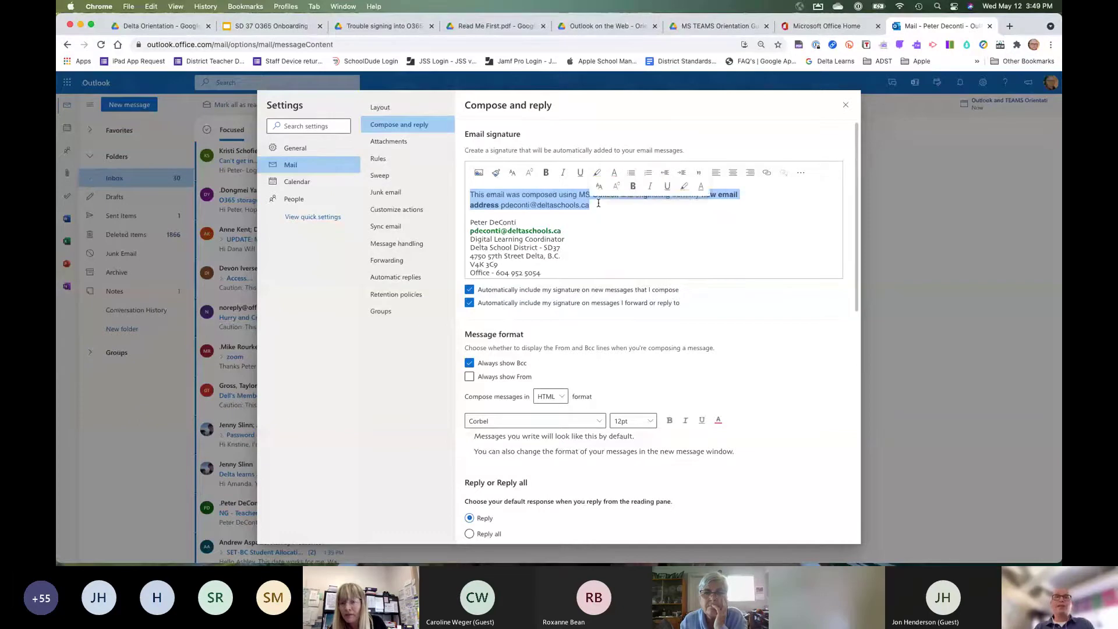
pyautogui.click(610, 230)
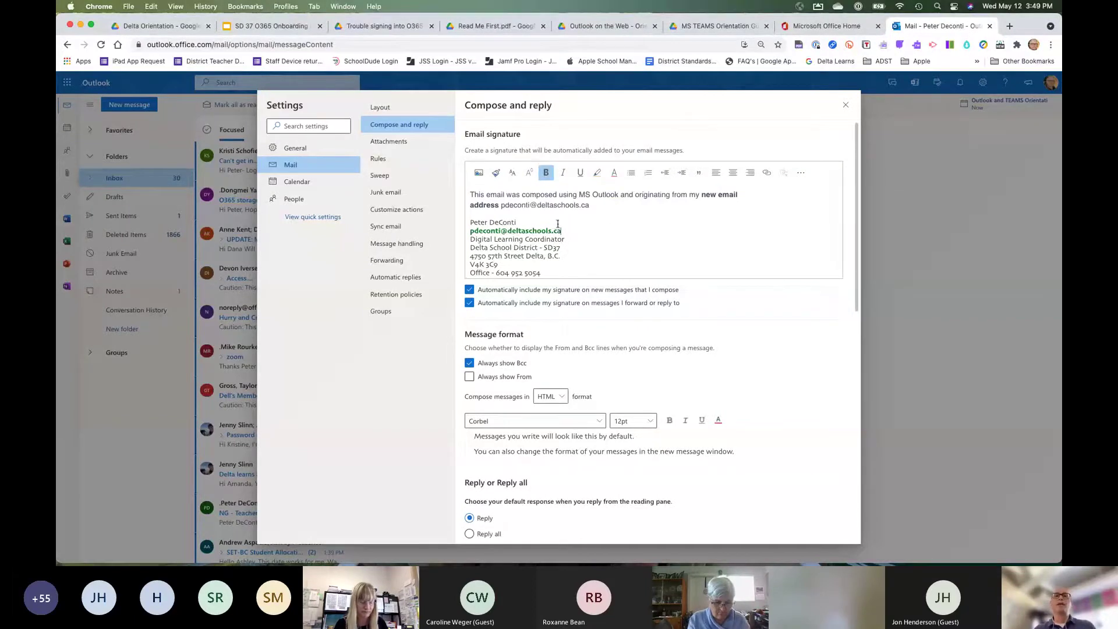
pyautogui.scroll(-3, 554, 225)
pyautogui.scroll(-3, 558, 224)
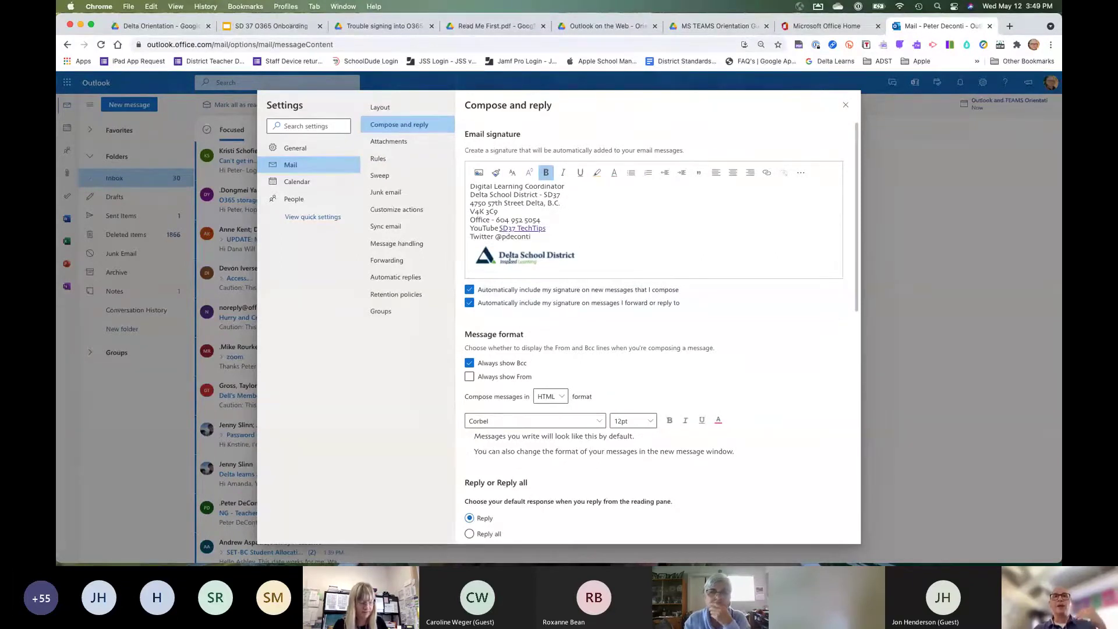
pyautogui.scroll(3, 508, 263)
pyautogui.scroll(2, 510, 258)
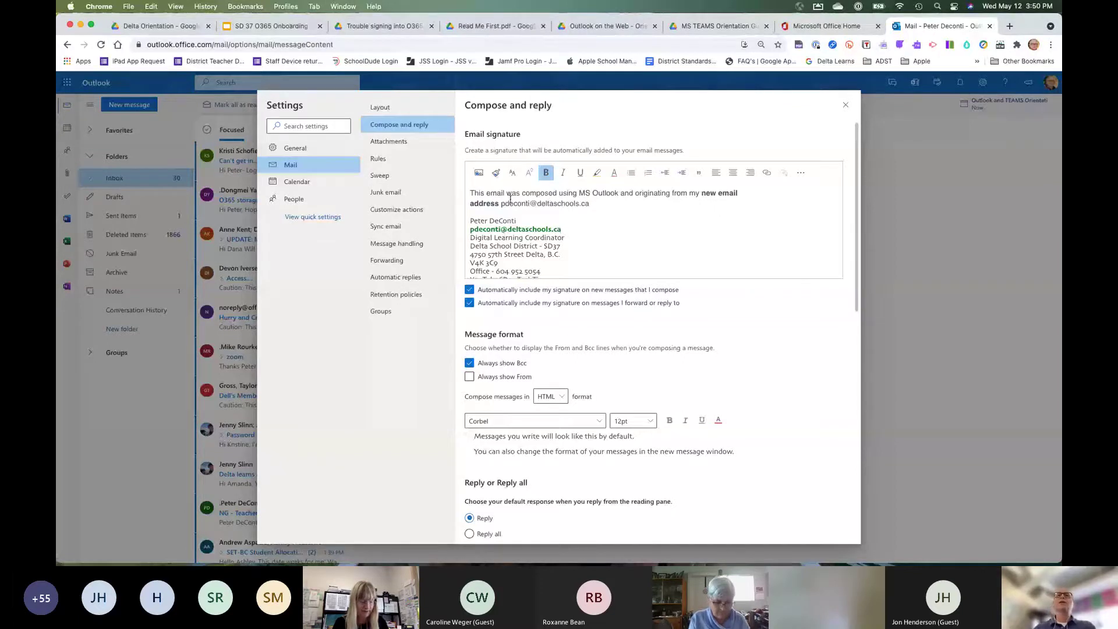
pyautogui.moveTo(470, 195)
pyautogui.mouseDown()
pyautogui.moveTo(605, 194)
pyautogui.moveTo(592, 207)
pyautogui.moveTo(499, 208)
pyautogui.moveTo(498, 194)
pyautogui.moveTo(499, 207)
pyautogui.mouseUp()
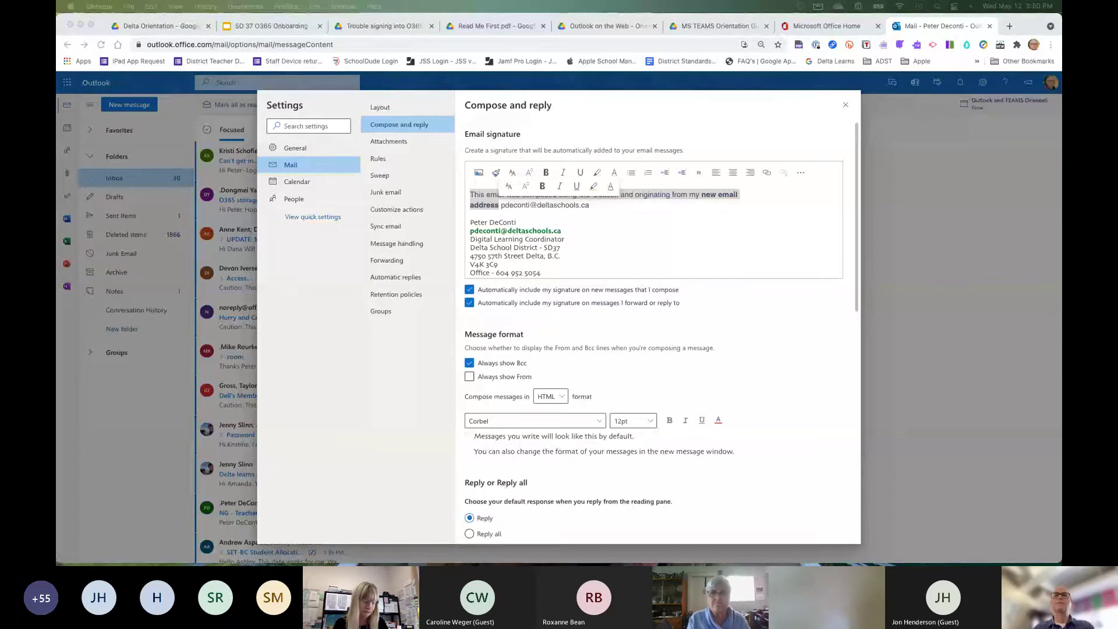
pyautogui.click(620, 234)
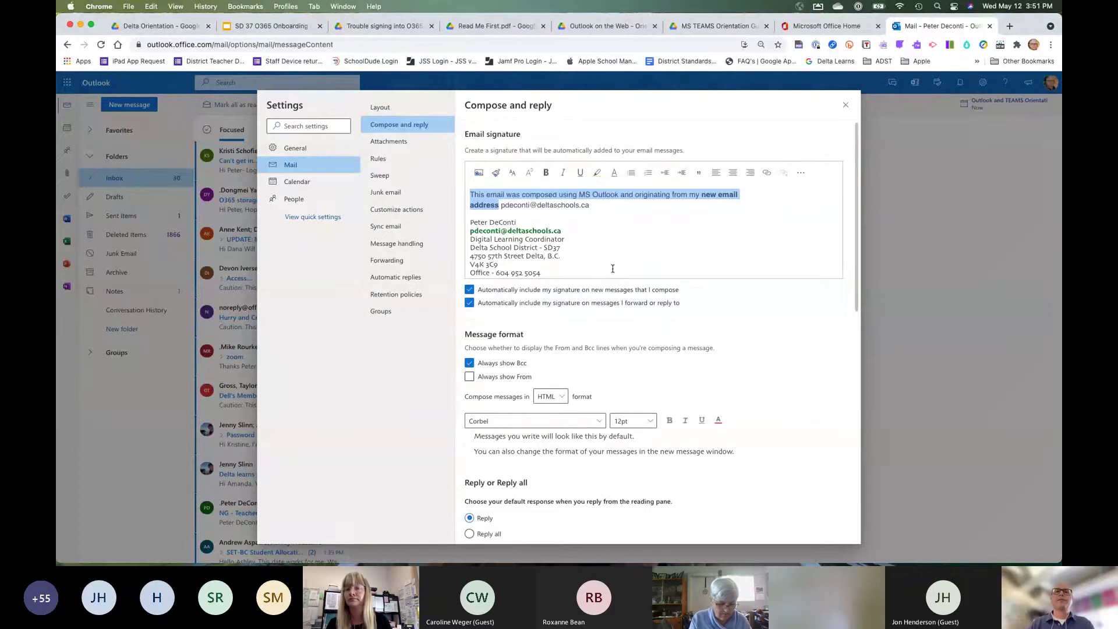
pyautogui.click(634, 245)
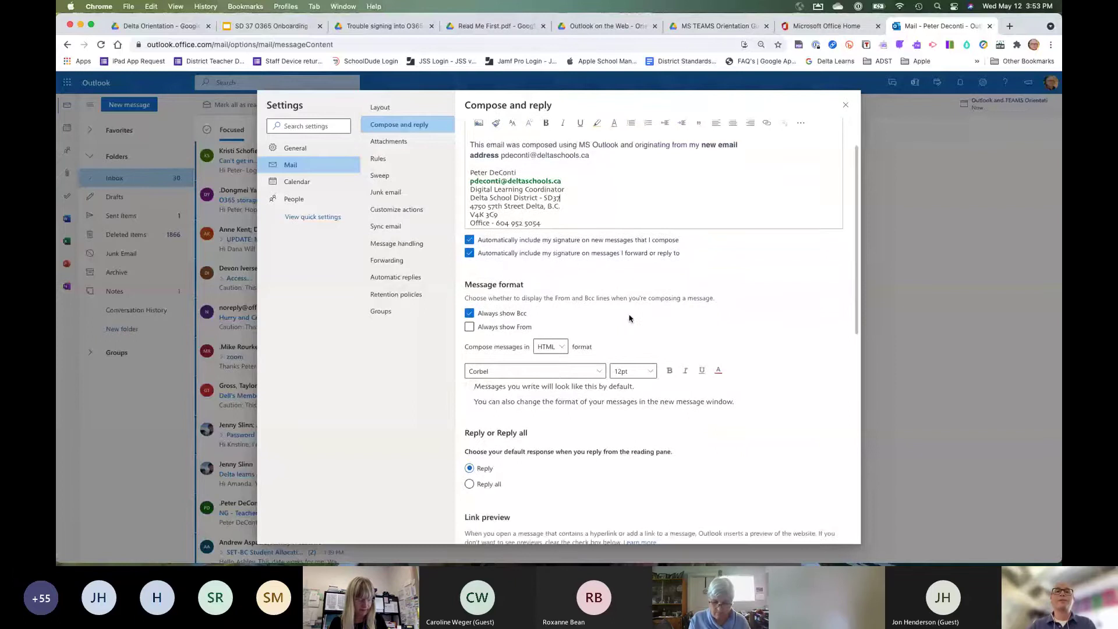
pyautogui.scroll(-5, 629, 318)
pyautogui.scroll(-2, 629, 318)
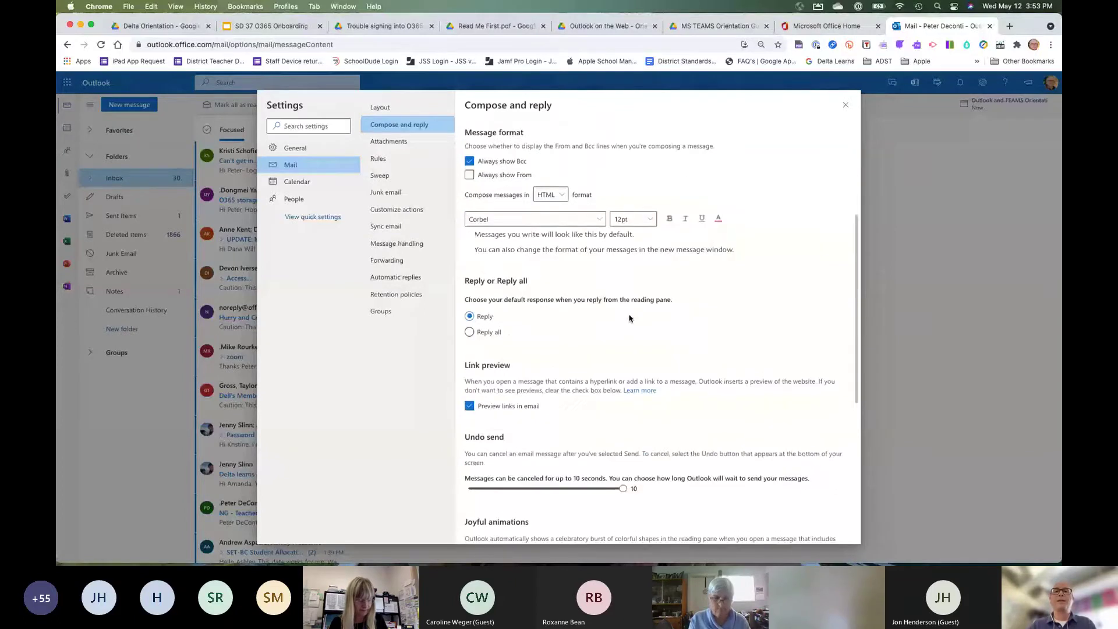
pyautogui.scroll(-1, 629, 318)
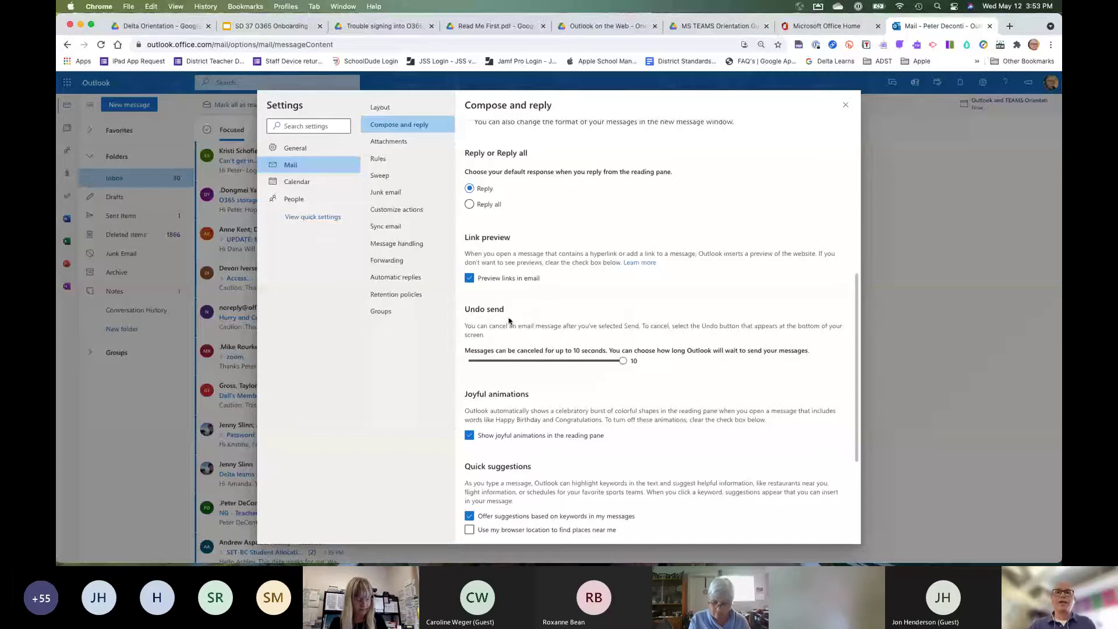
pyautogui.scroll(-1, 509, 321)
pyautogui.scroll(1, 501, 320)
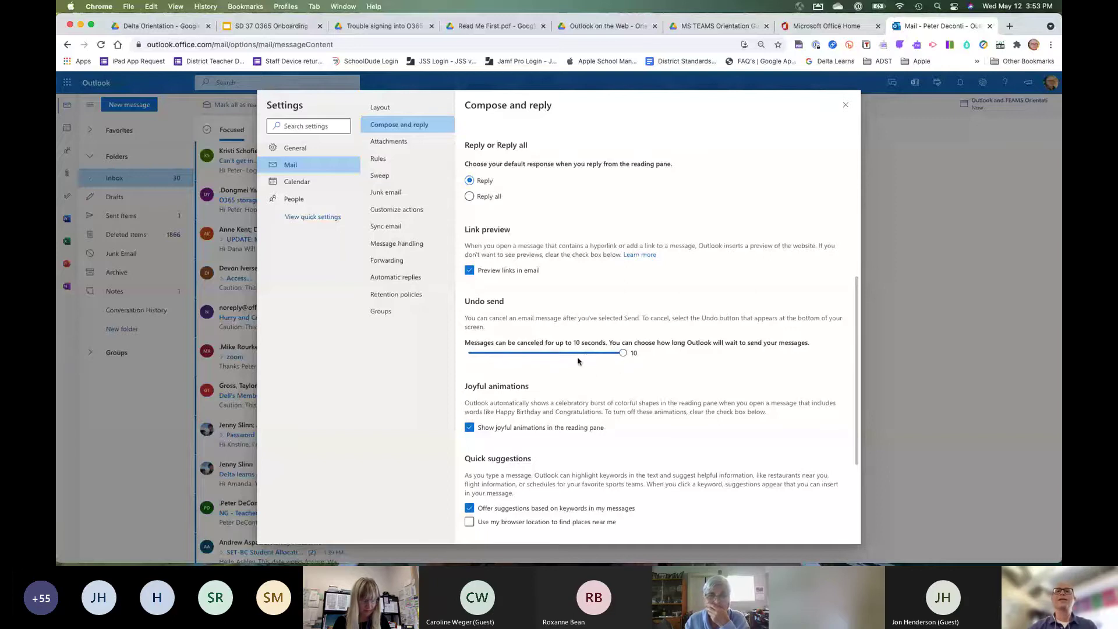
pyautogui.click(545, 354)
pyautogui.click(623, 353)
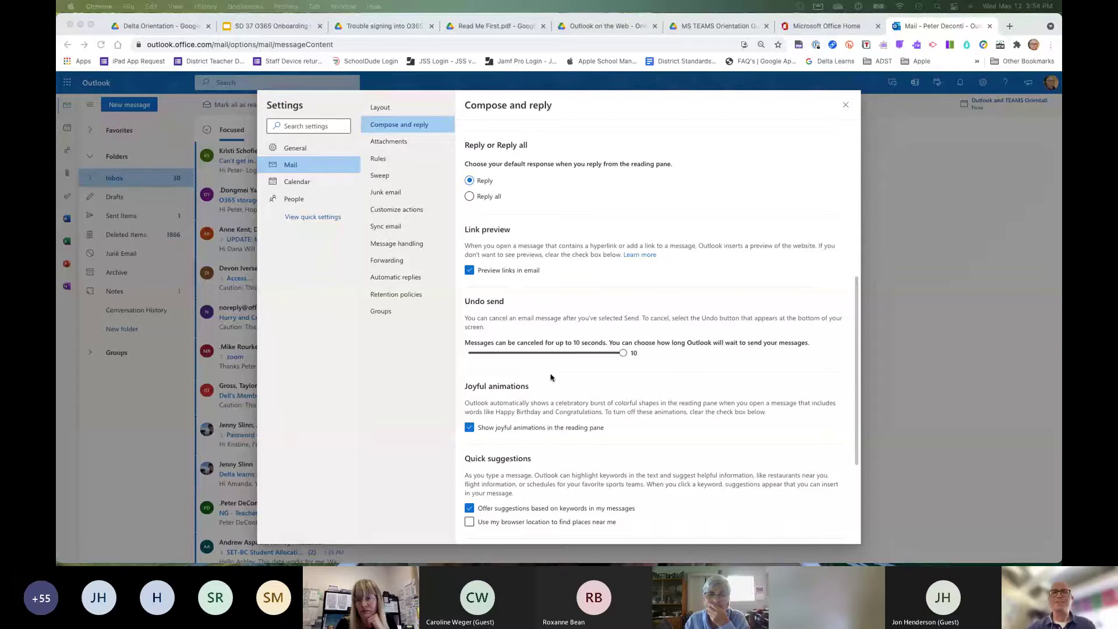
pyautogui.scroll(1, 549, 378)
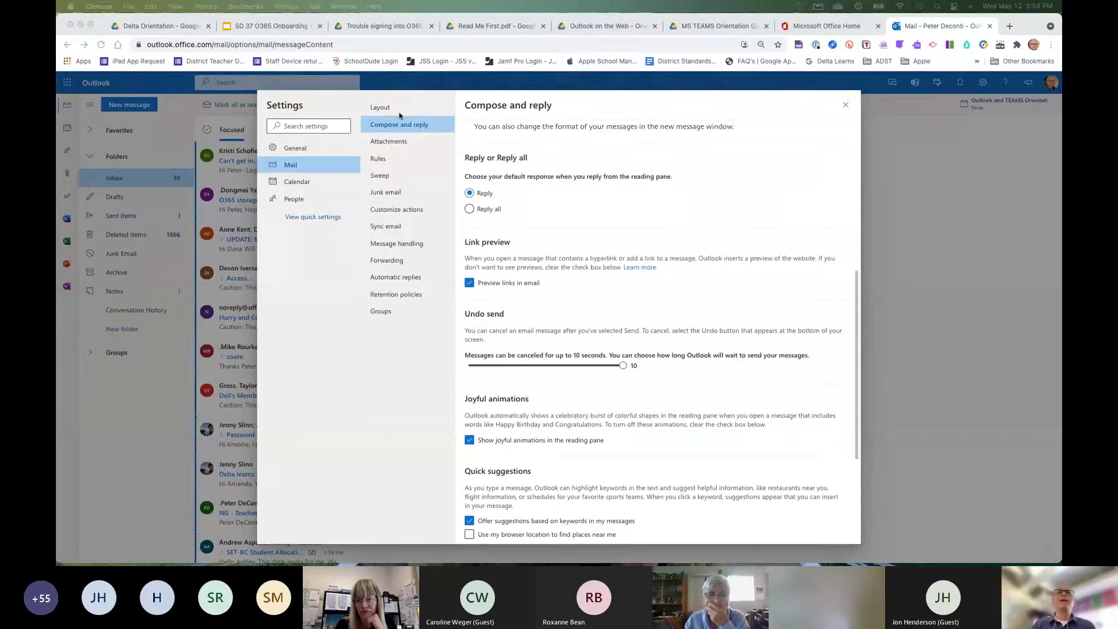
# In Attachments settings, choose Google Drive under Storage accounts to bring up Google sign-in.
pyautogui.click(386, 146)
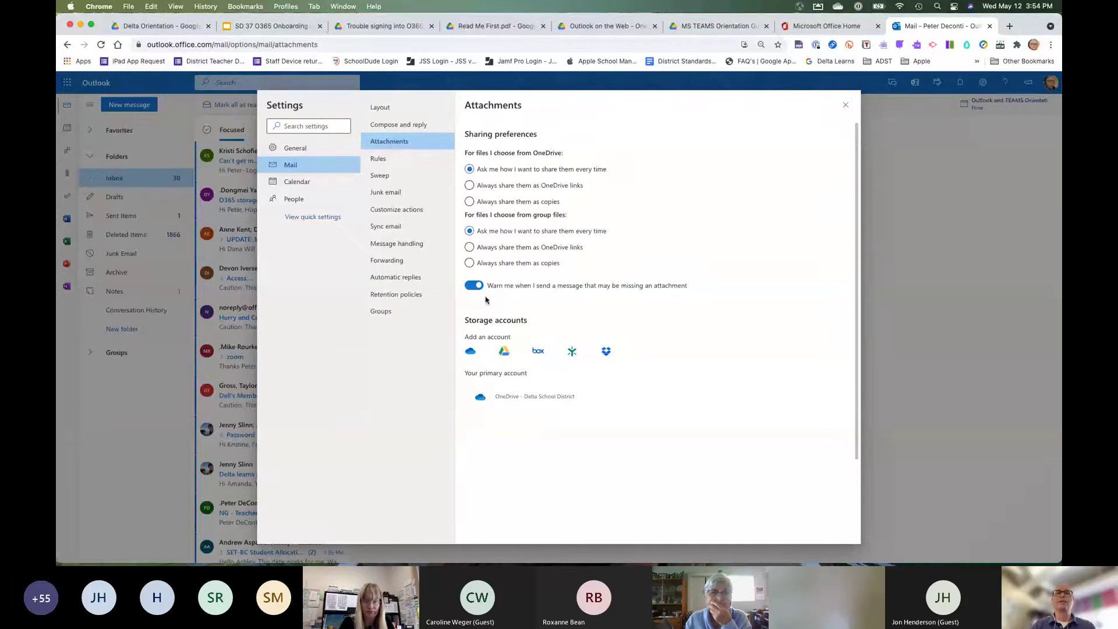
pyautogui.click(505, 353)
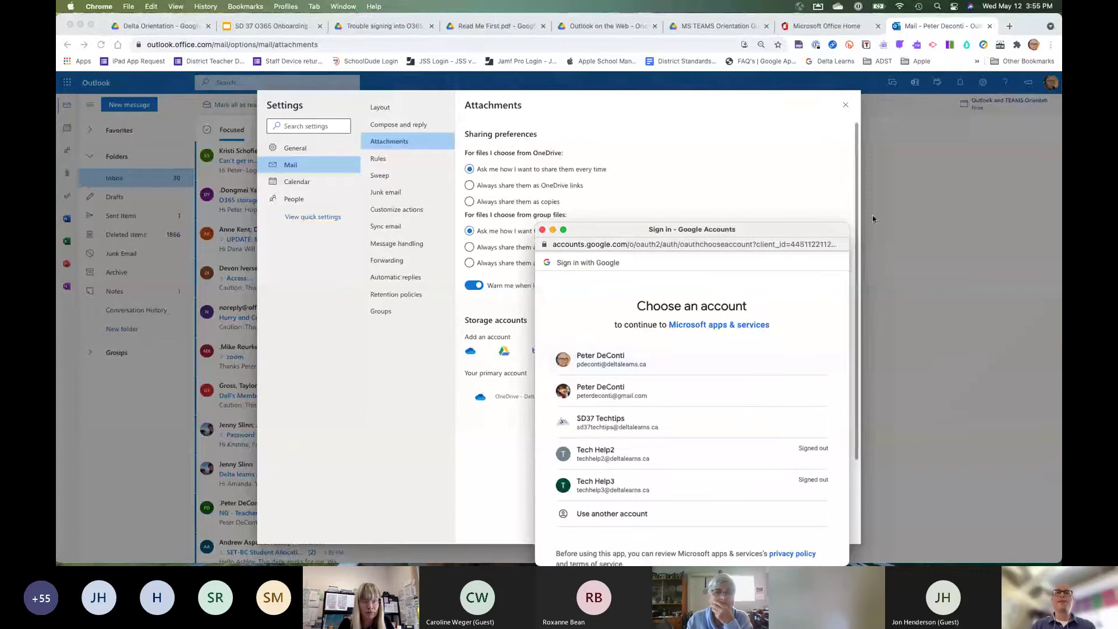
# Sign in with the school Google account and allow Microsoft access to its Google Drive.
pyautogui.click(605, 365)
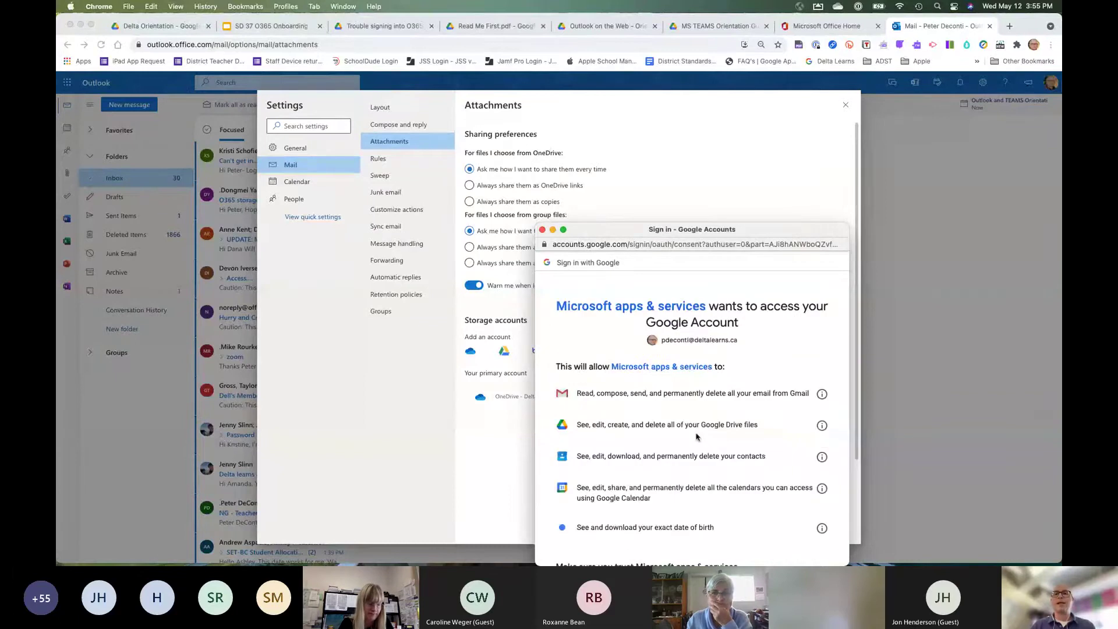
pyautogui.scroll(-5, 696, 437)
pyautogui.click(803, 497)
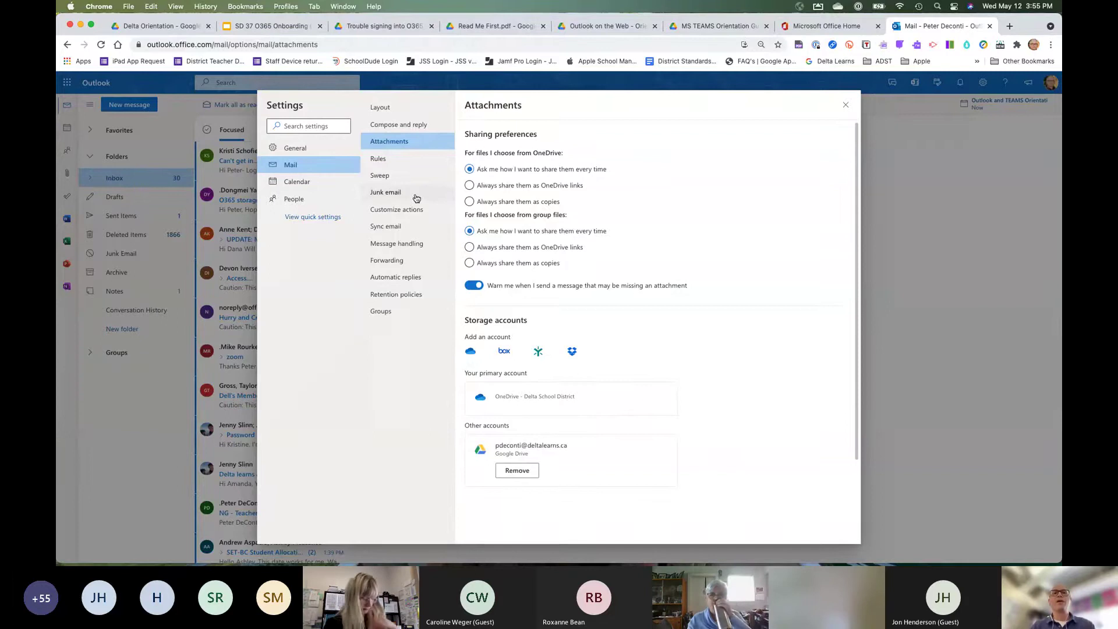
pyautogui.click(398, 195)
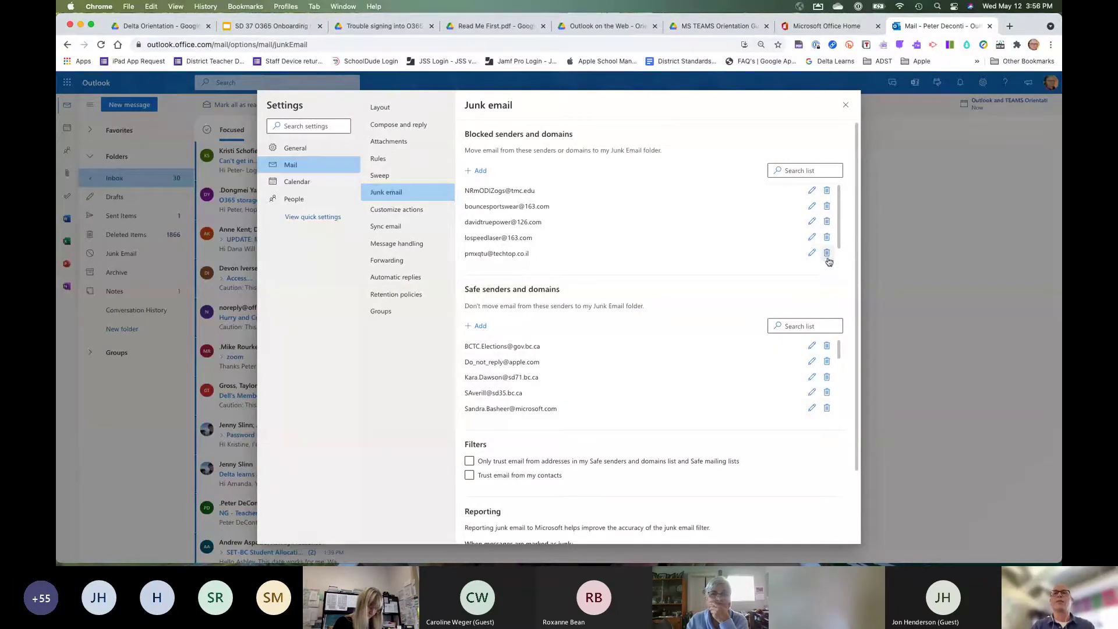
pyautogui.scroll(-3, 552, 372)
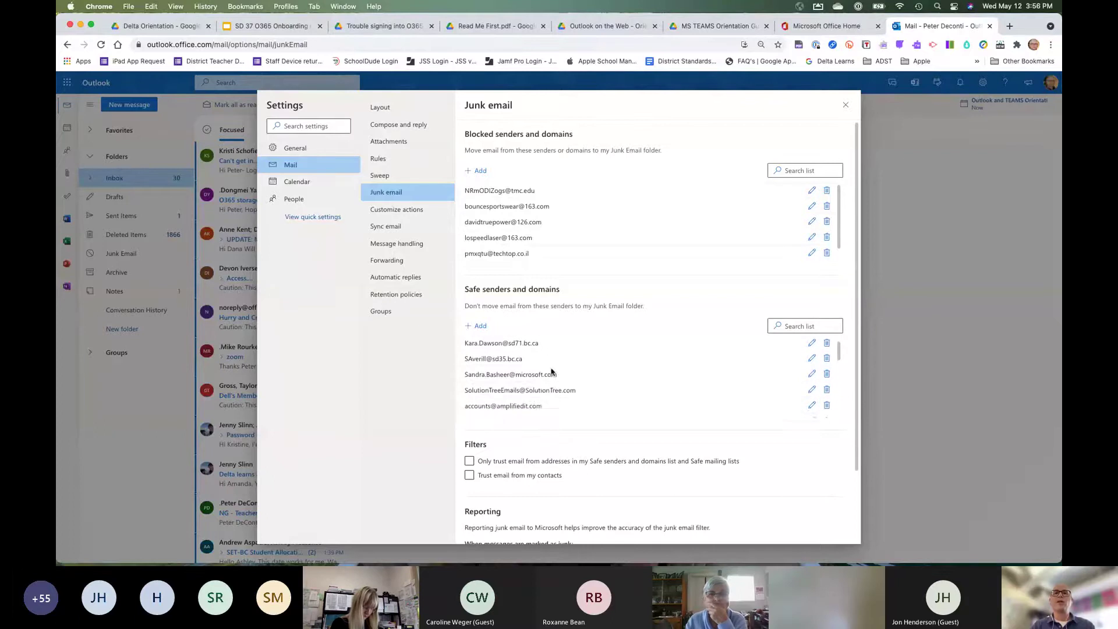
pyautogui.scroll(-8, 552, 372)
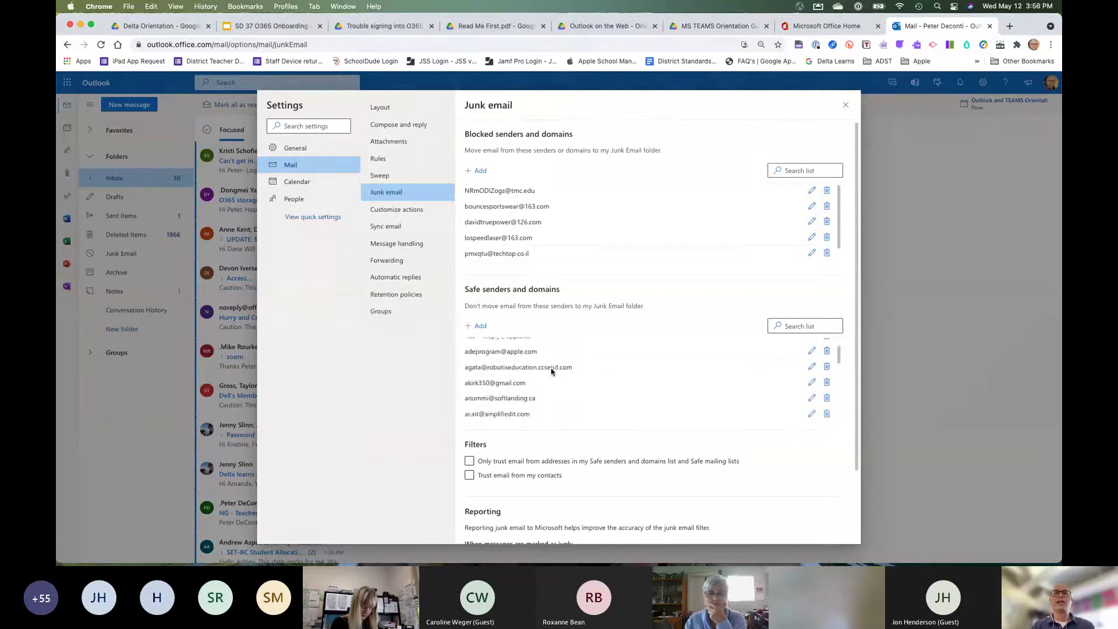
pyautogui.scroll(-5, 552, 371)
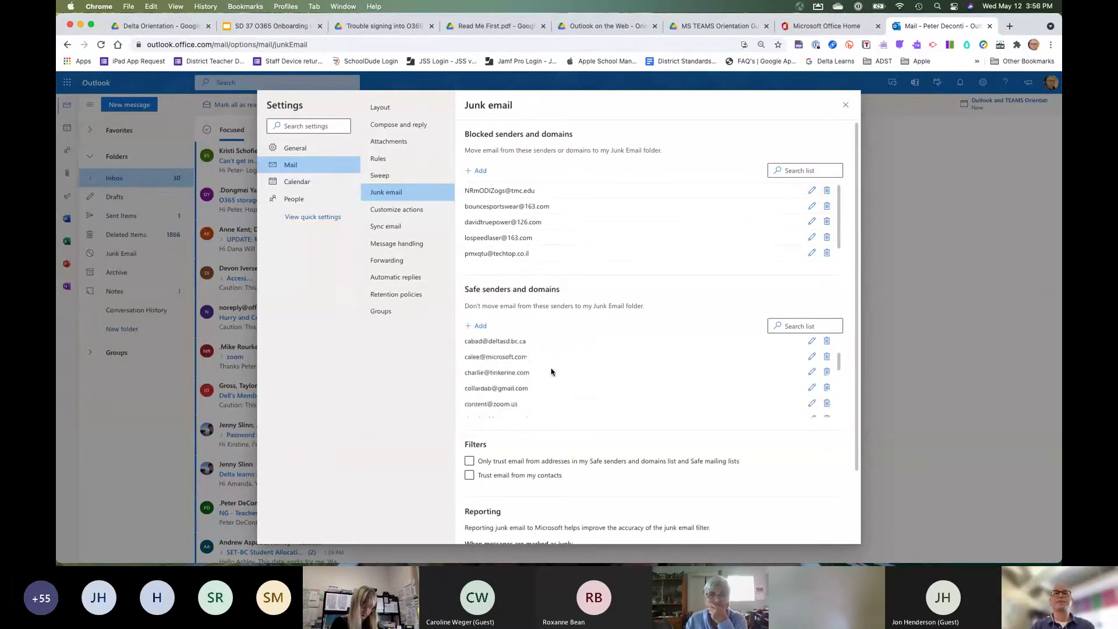
pyautogui.scroll(-6, 551, 371)
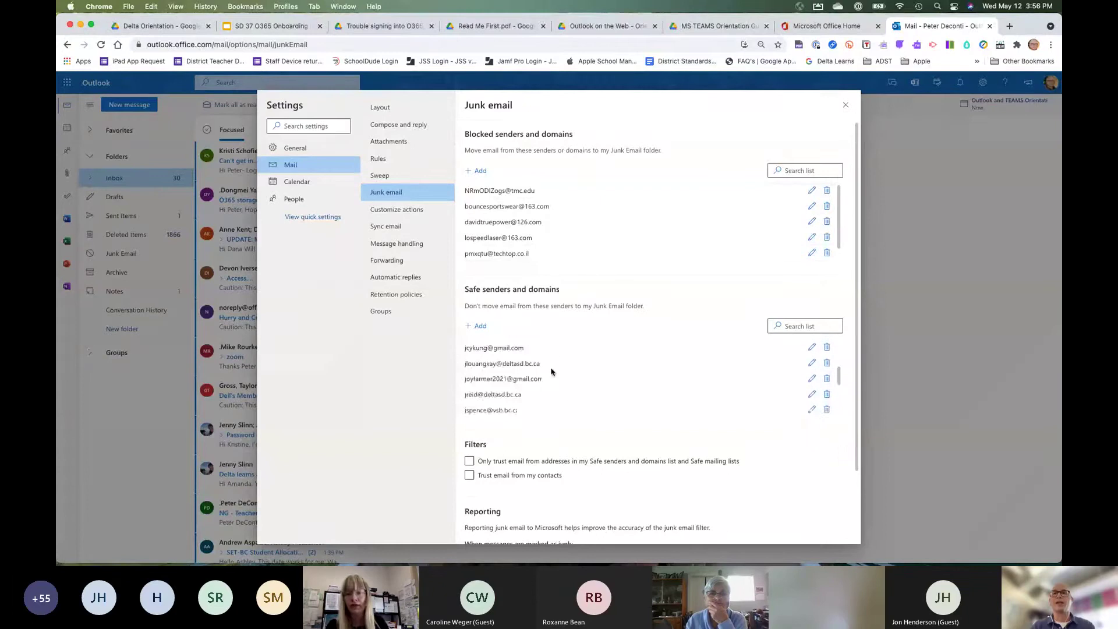
pyautogui.scroll(-8, 552, 371)
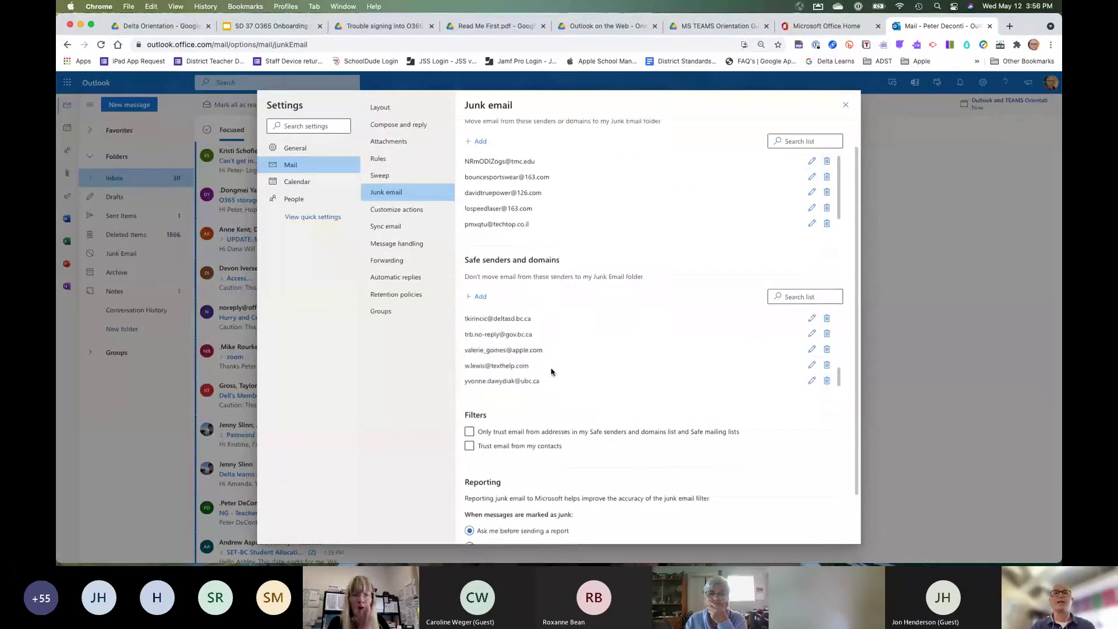
pyautogui.scroll(10, 556, 300)
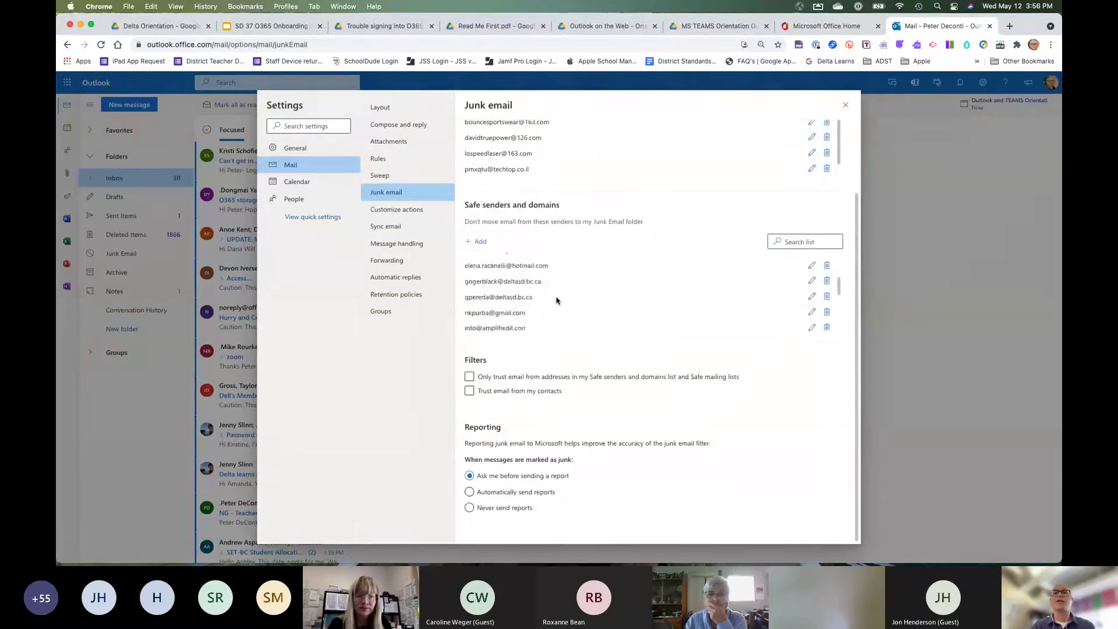
pyautogui.scroll(2, 556, 300)
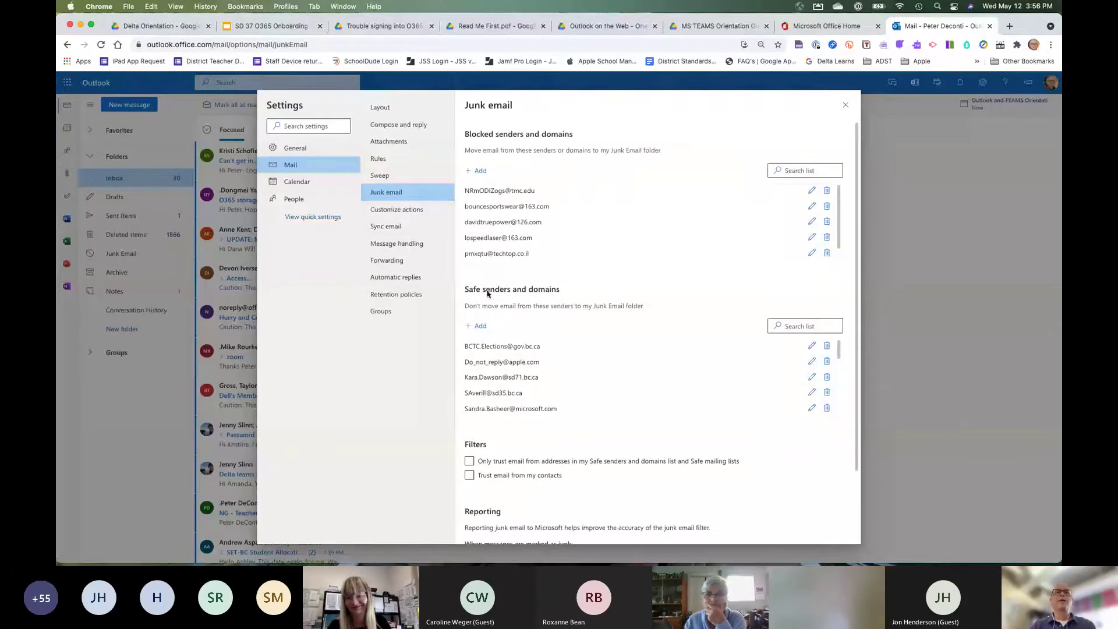
# Review the Sync email POP and IMAP options, then switch to the Forwarding page.
pyautogui.click(386, 229)
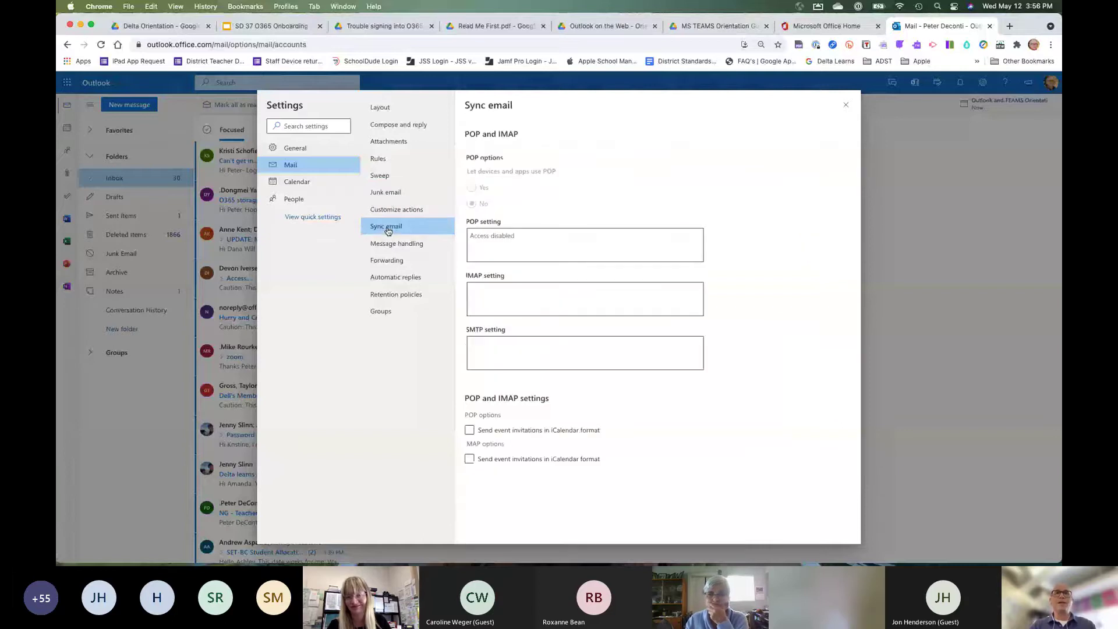
pyautogui.click(385, 260)
pyautogui.click(386, 228)
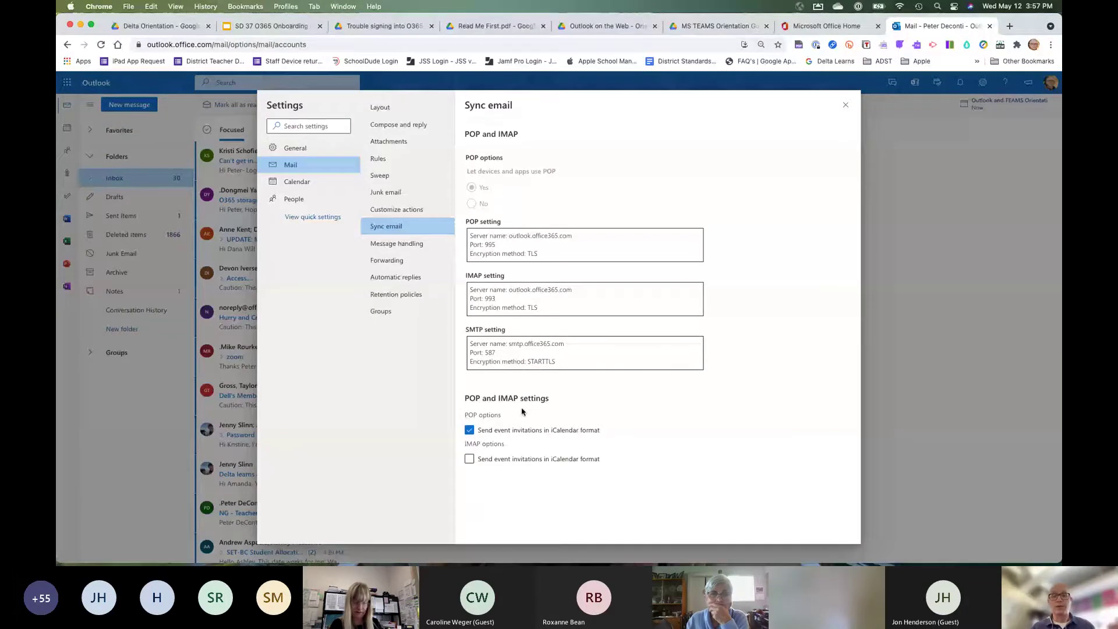
pyautogui.click(390, 260)
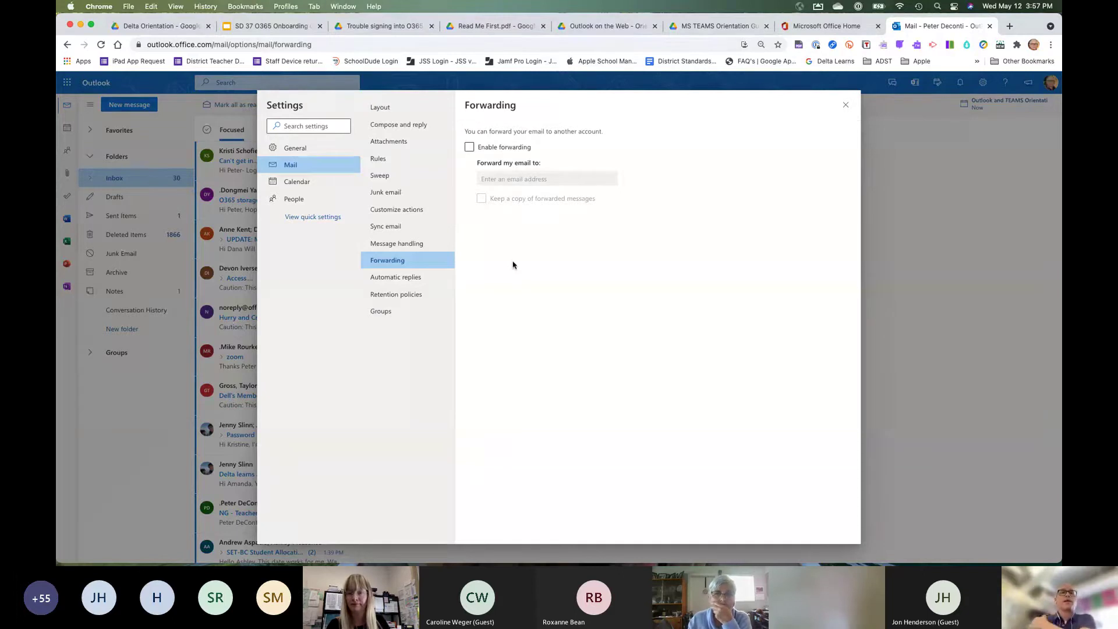
# Go to the Automatic replies page under Settings > Mail.
pyautogui.click(400, 279)
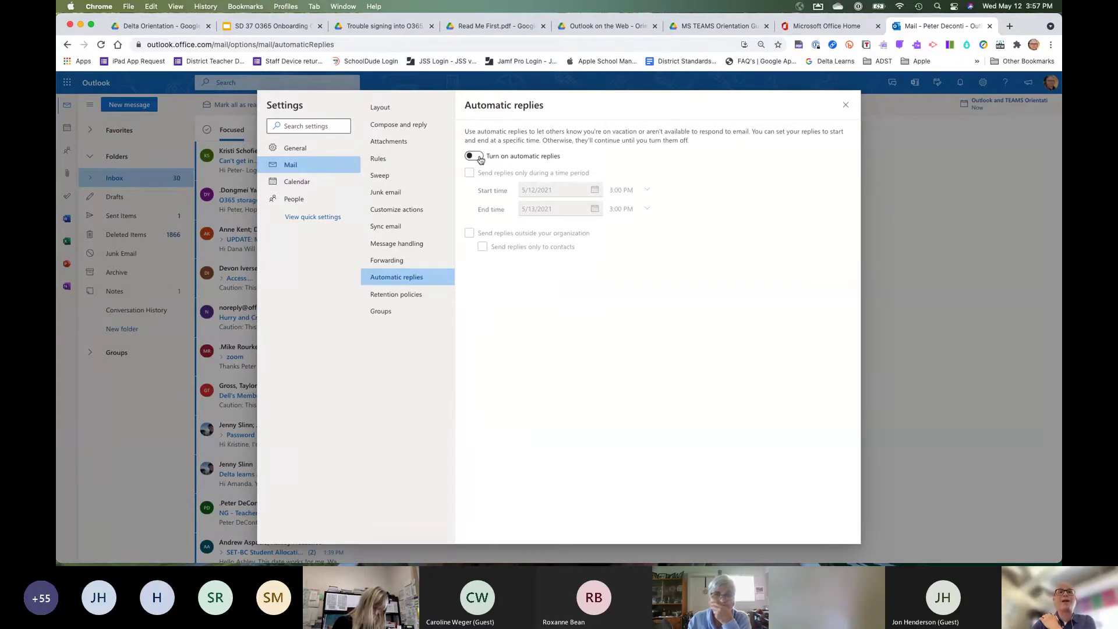
# Turn on automatic replies limited to a time period starting June 27.
pyautogui.click(477, 156)
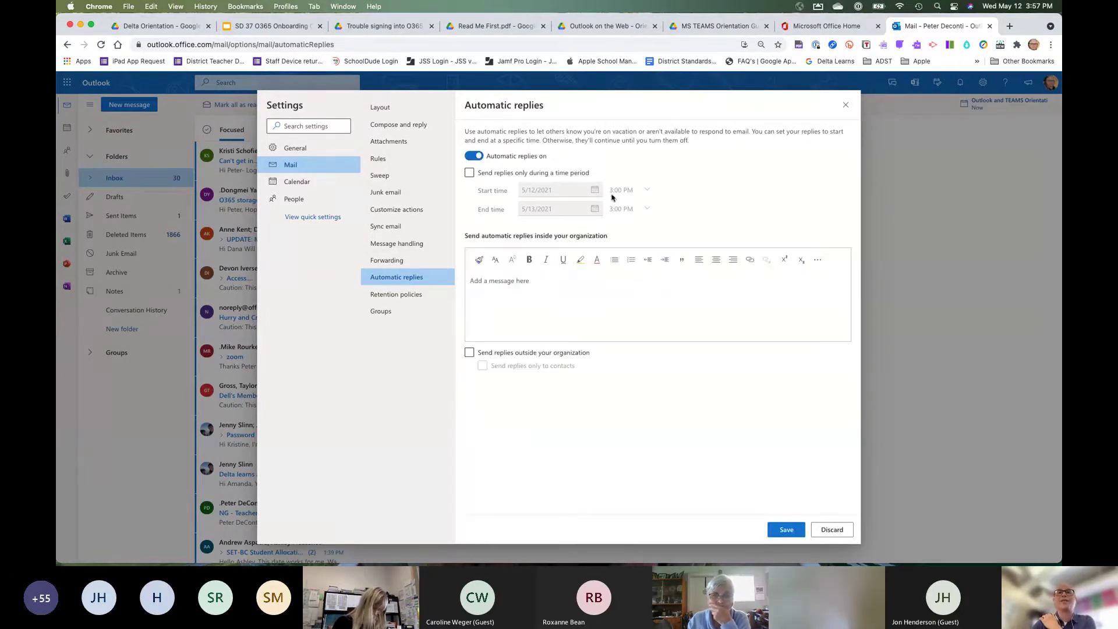
pyautogui.click(469, 174)
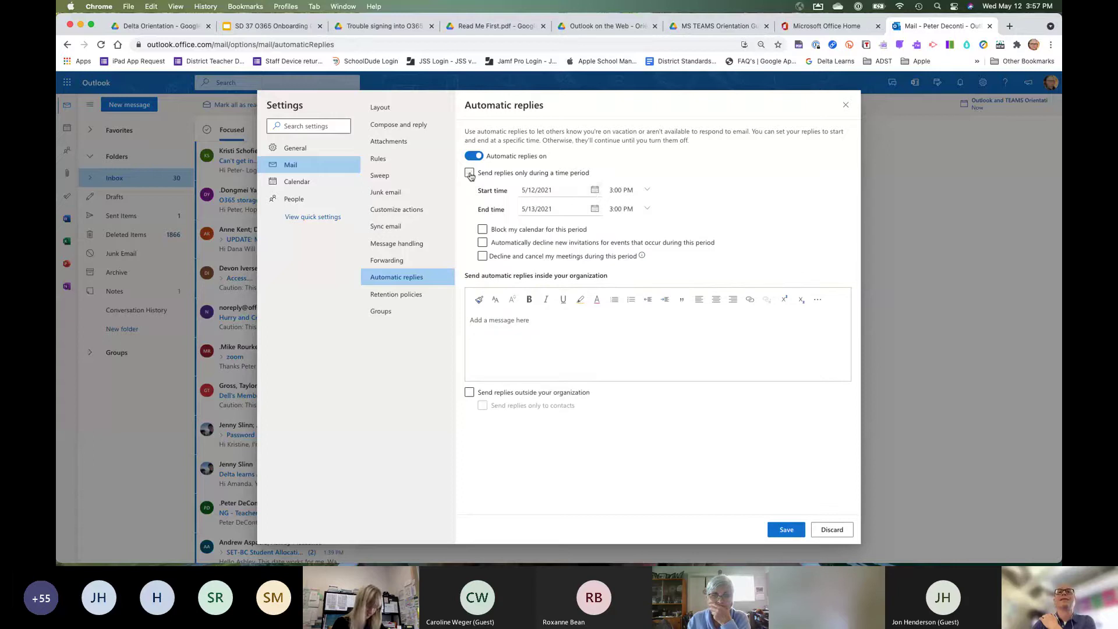
pyautogui.click(469, 174)
pyautogui.click(595, 191)
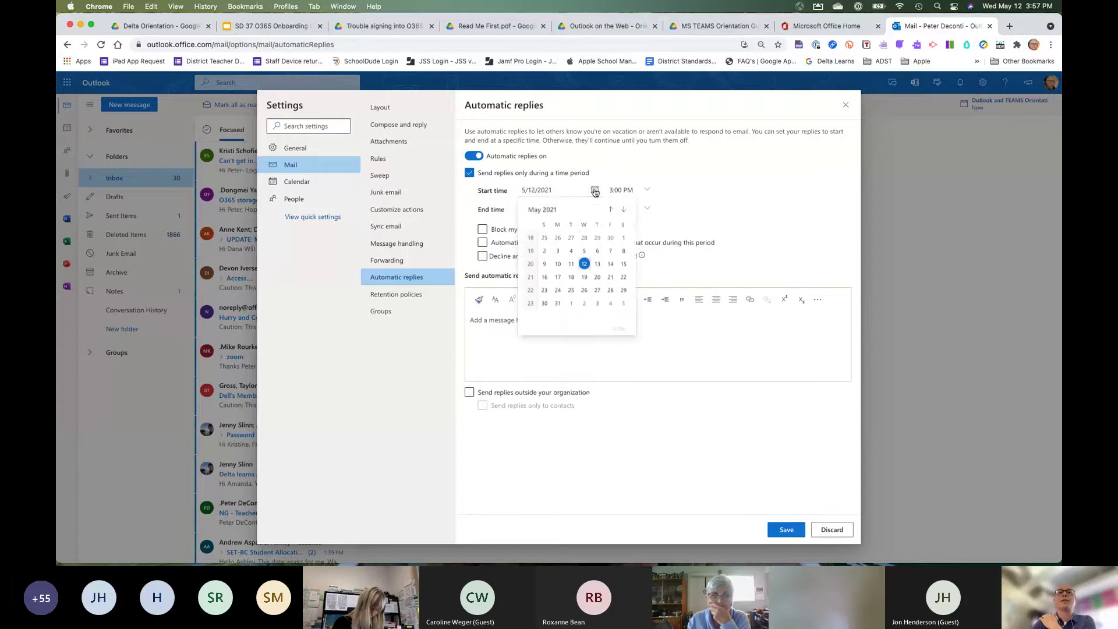
pyautogui.click(623, 211)
pyautogui.click(623, 211)
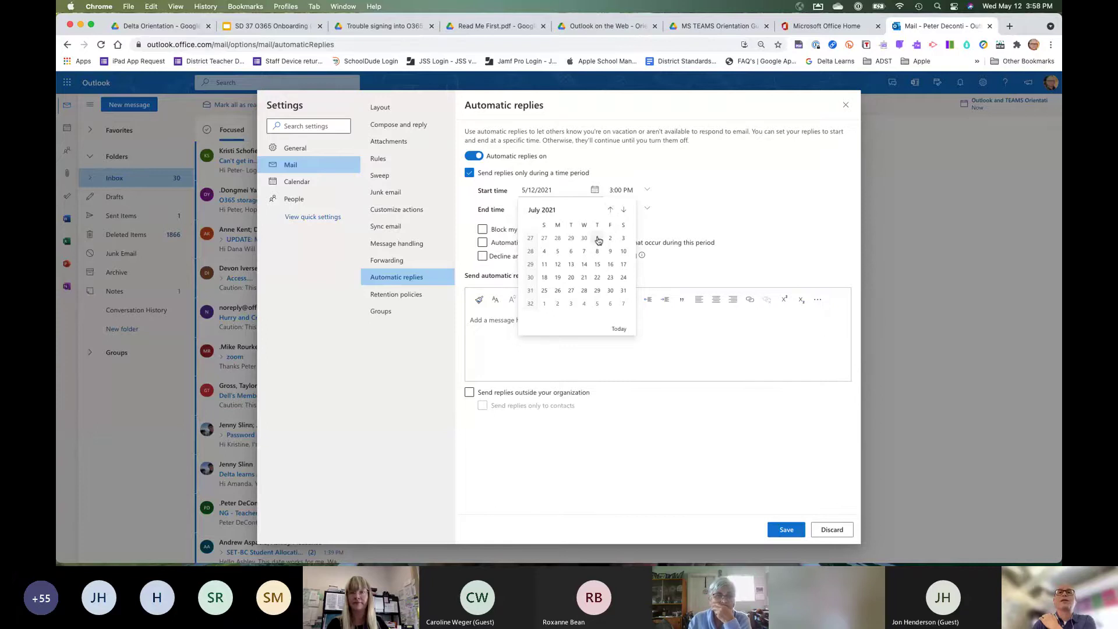
pyautogui.click(544, 238)
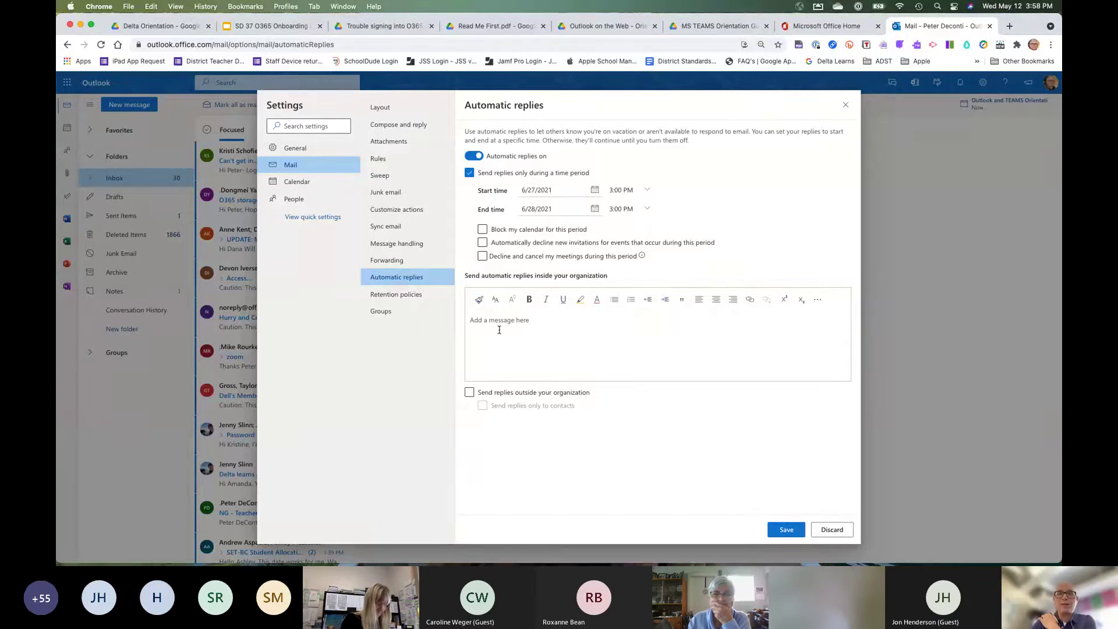
# Turn the time period and automatic replies back off, discard the changes and close Settings.
pyautogui.click(470, 172)
pyautogui.click(474, 155)
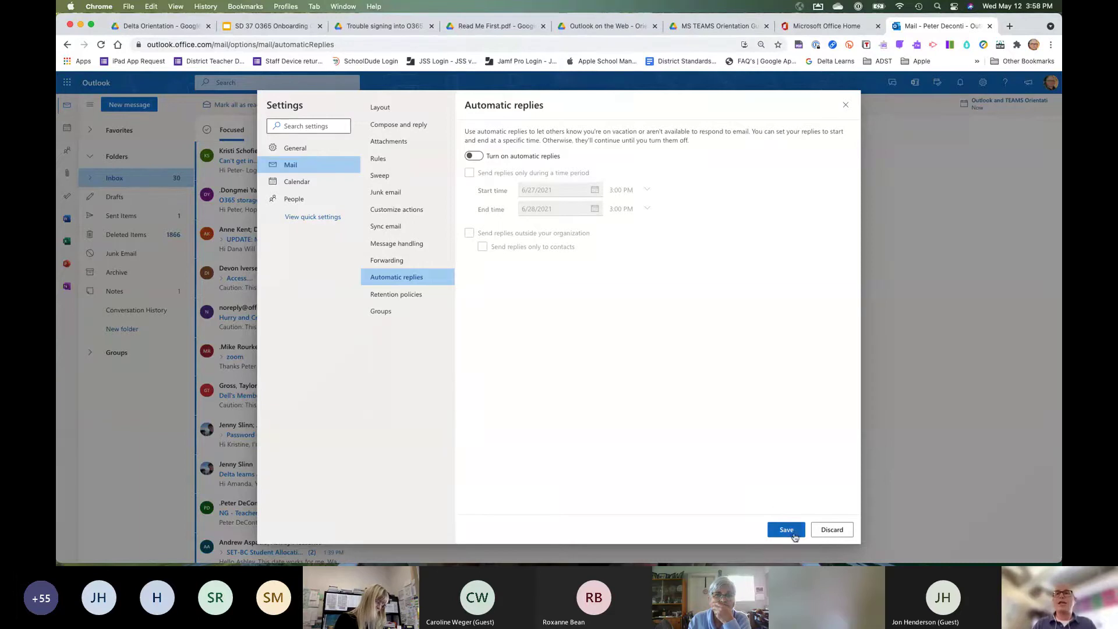
pyautogui.click(834, 531)
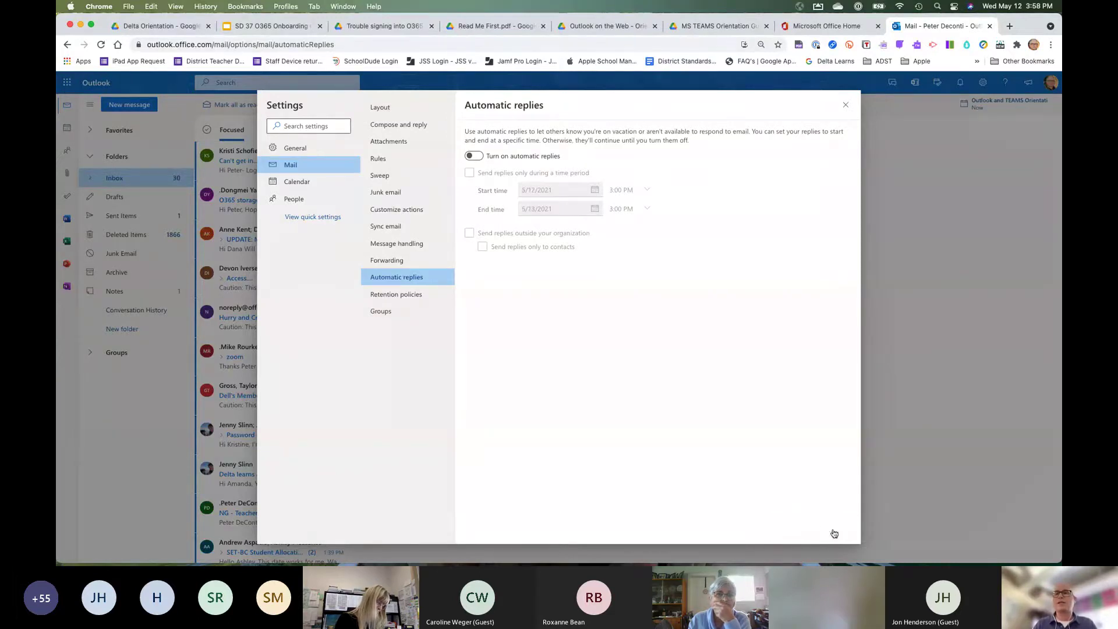
pyautogui.click(847, 106)
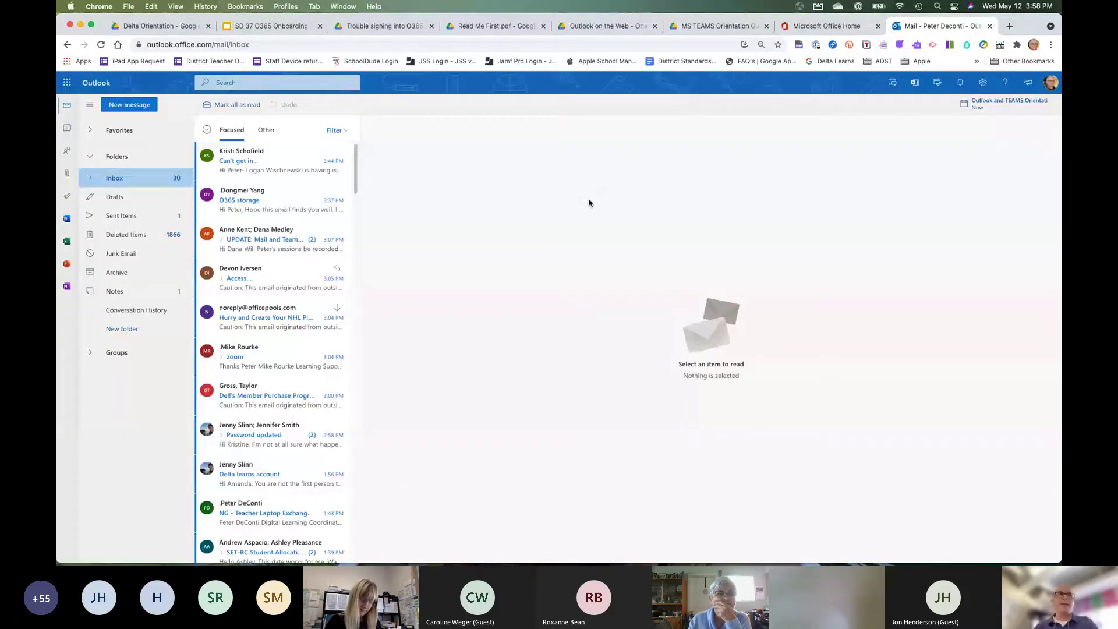
# Start a new message and add a suggested contact to the To line by typing part of their name.
pyautogui.click(135, 107)
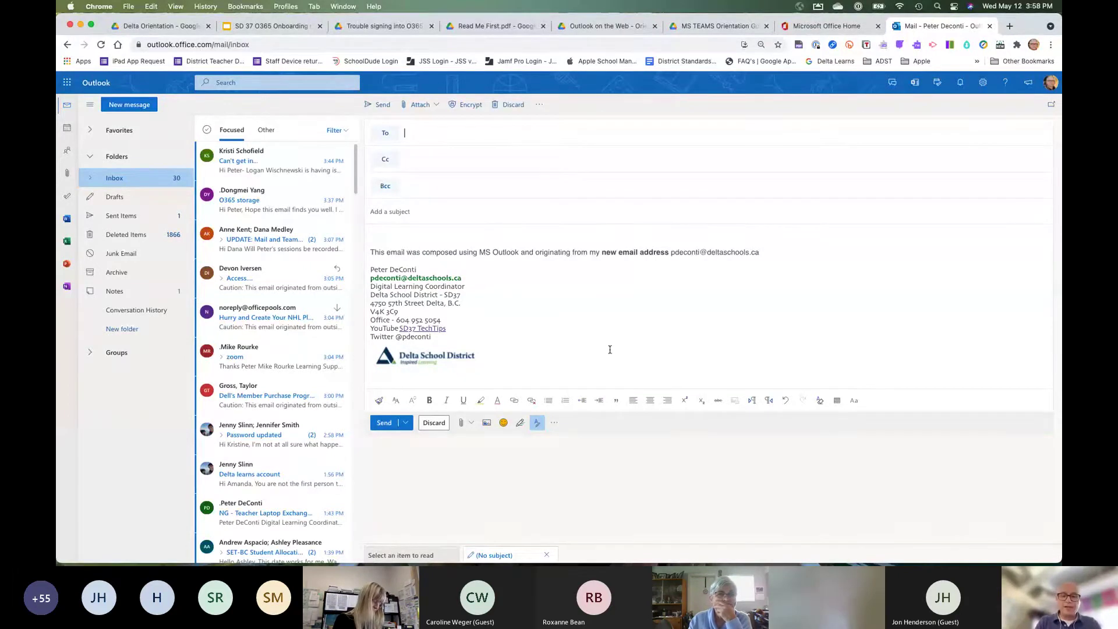
pyautogui.write('curt')
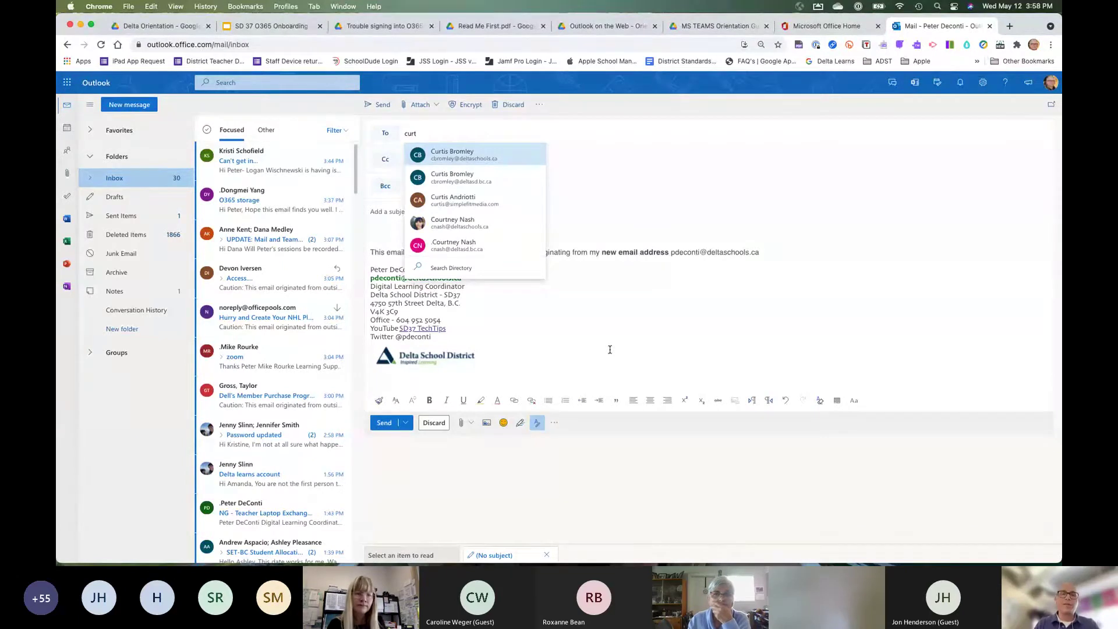
pyautogui.click(463, 158)
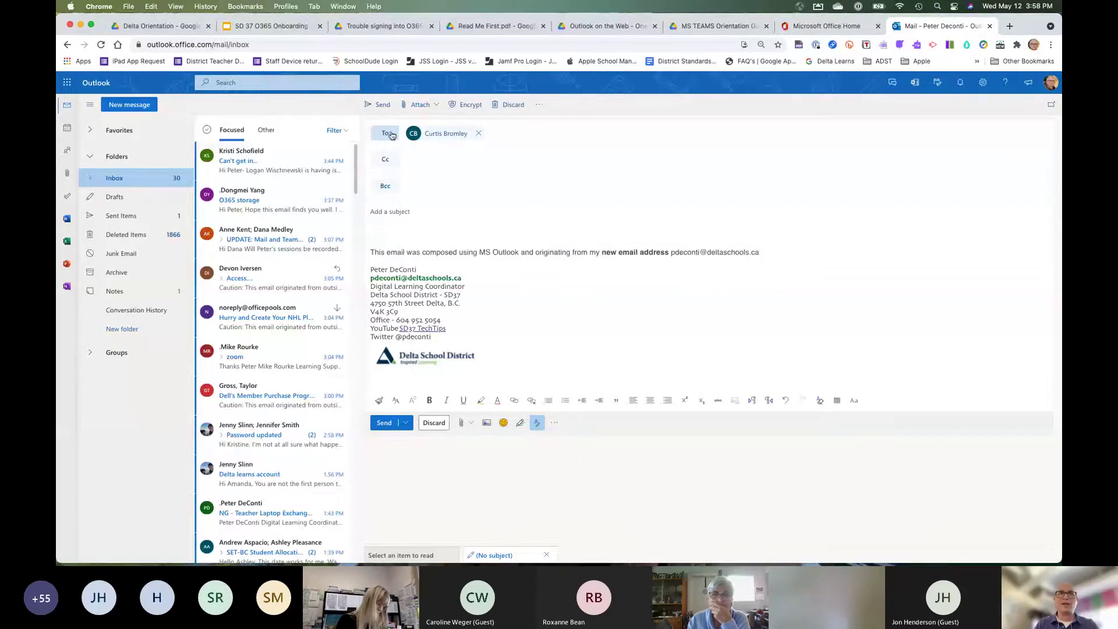
pyautogui.click(388, 133)
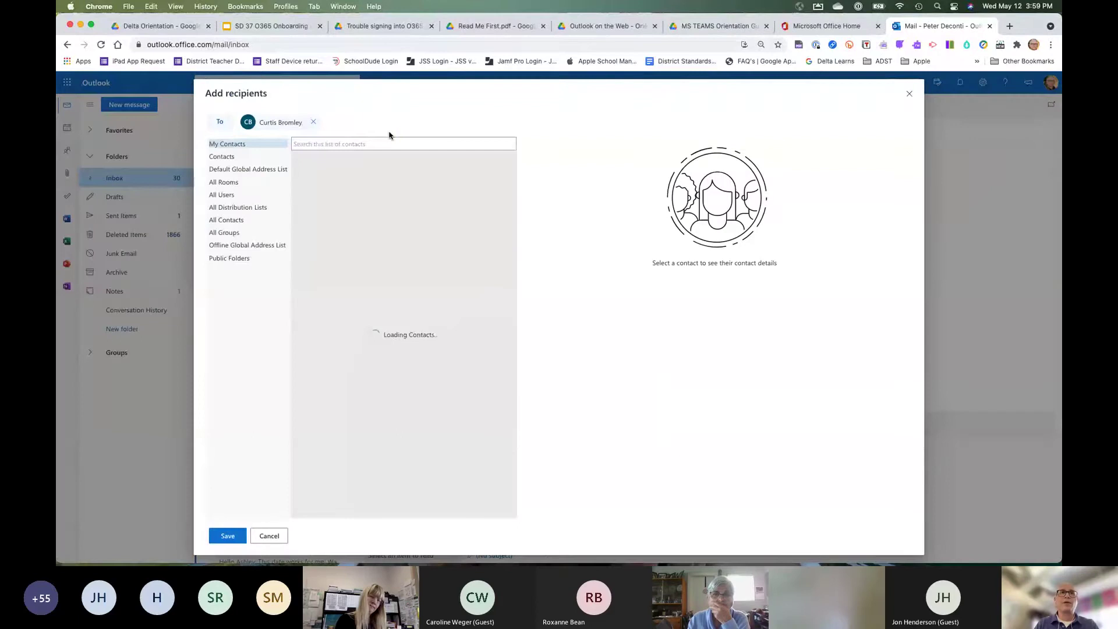
# Search the organization directory by name and add the matching contacts as recipients.
pyautogui.click(225, 197)
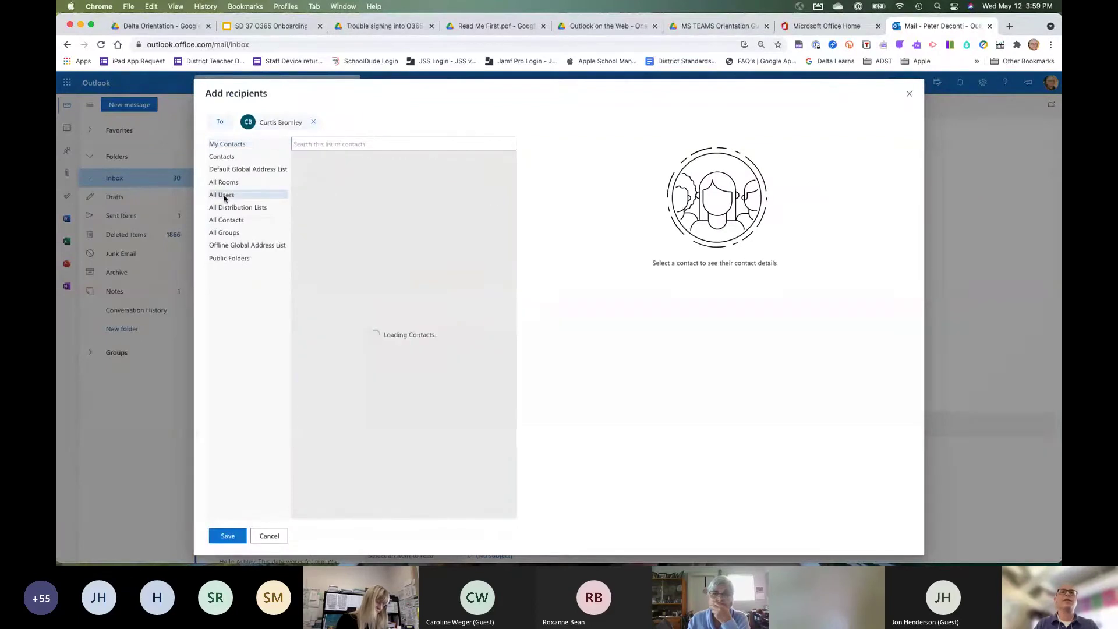
pyautogui.click(334, 144)
pyautogui.write('dana')
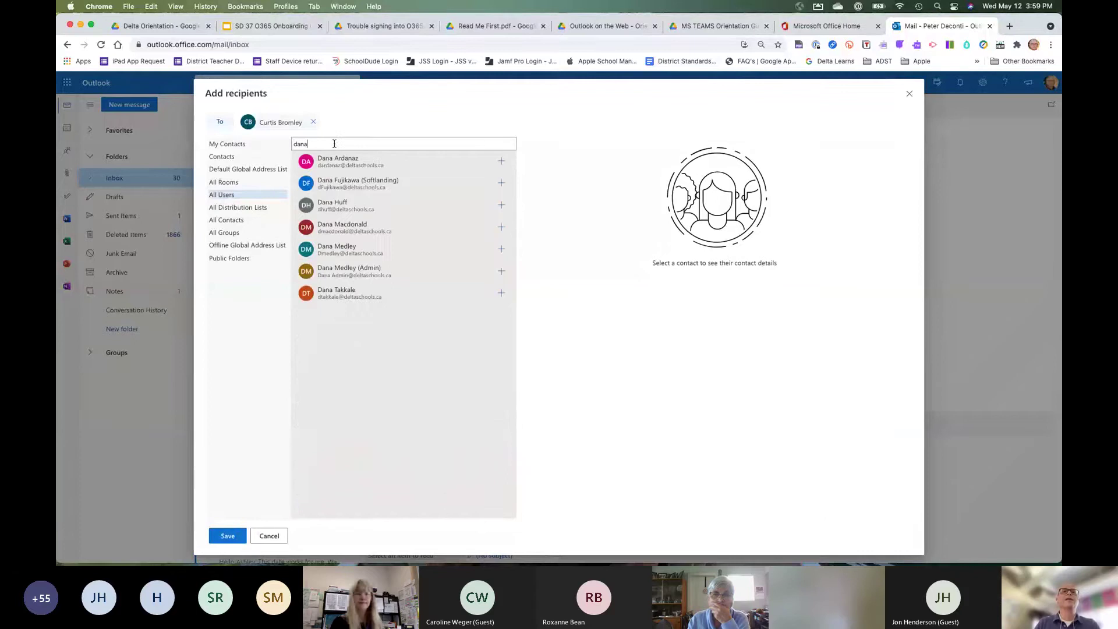
pyautogui.click(502, 250)
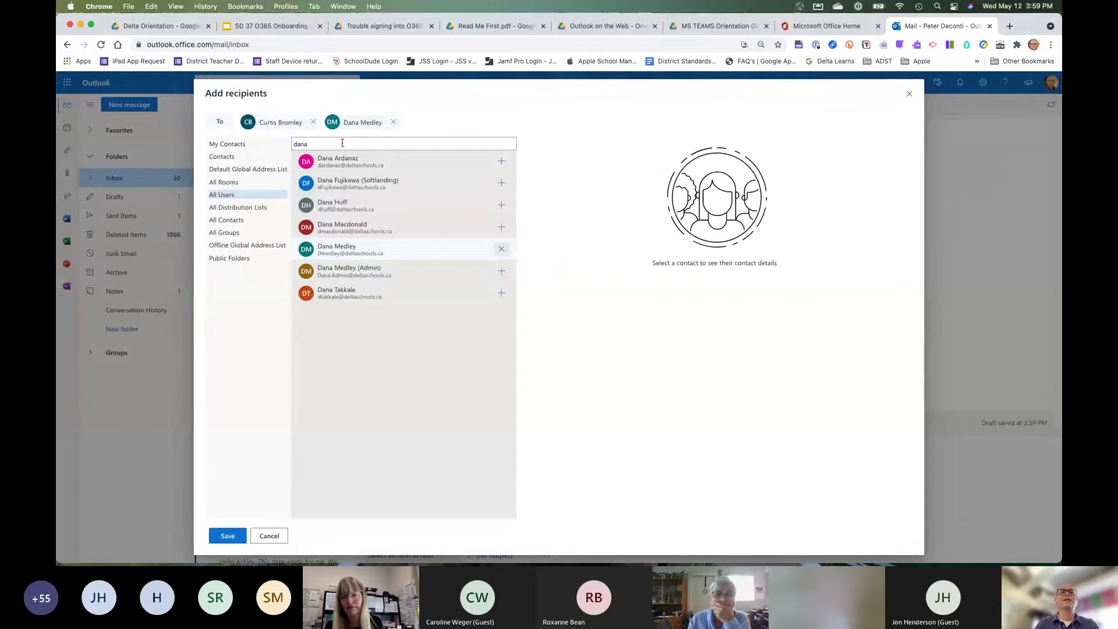
pyautogui.press('BackSpace')
pyautogui.press('BackSpace')
pyautogui.press('BackSpace')
pyautogui.press('BackSpace')
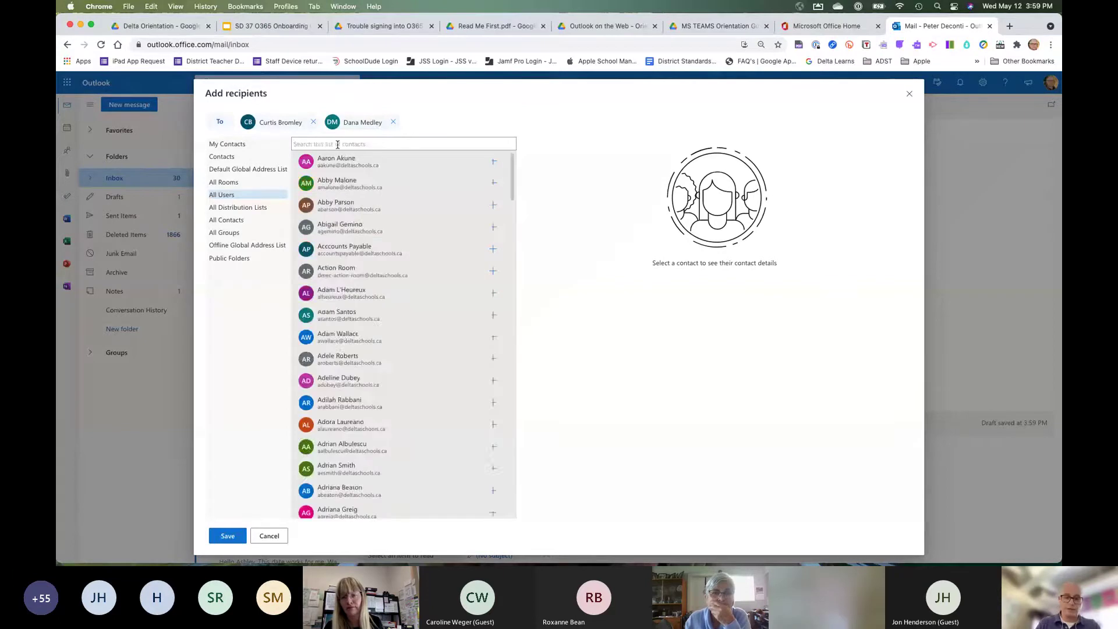
pyautogui.write('jamm')
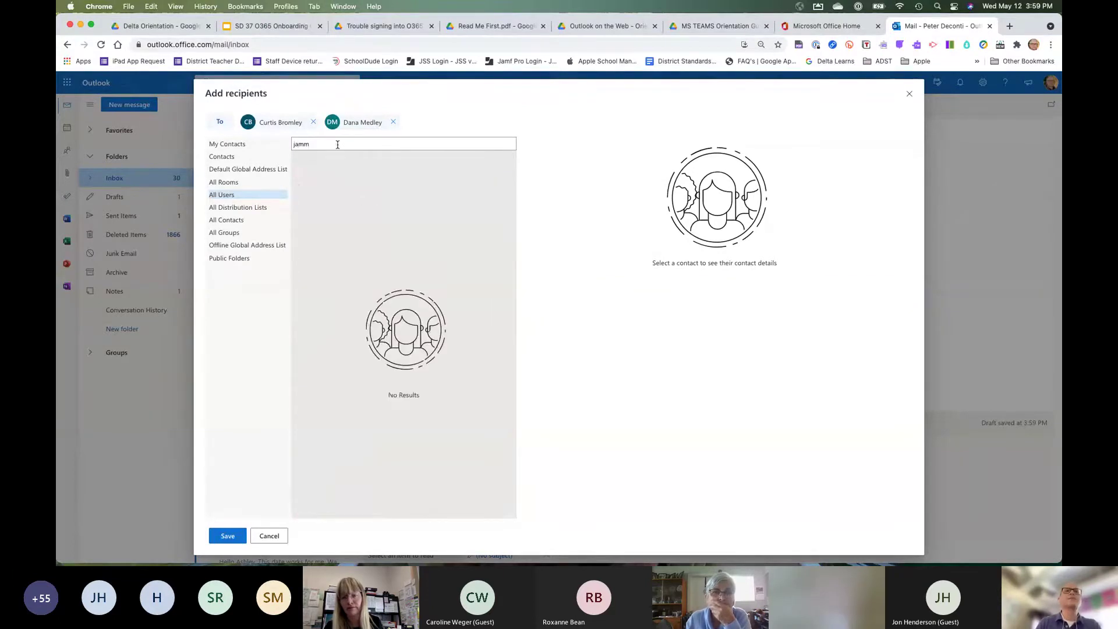
pyautogui.write('es')
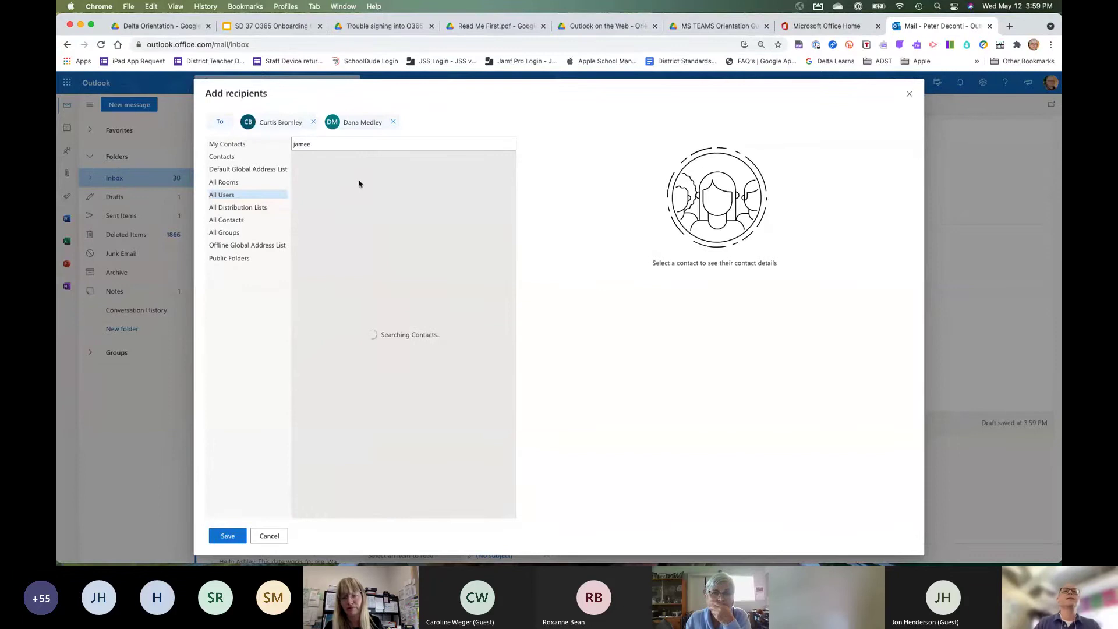
pyautogui.click(502, 162)
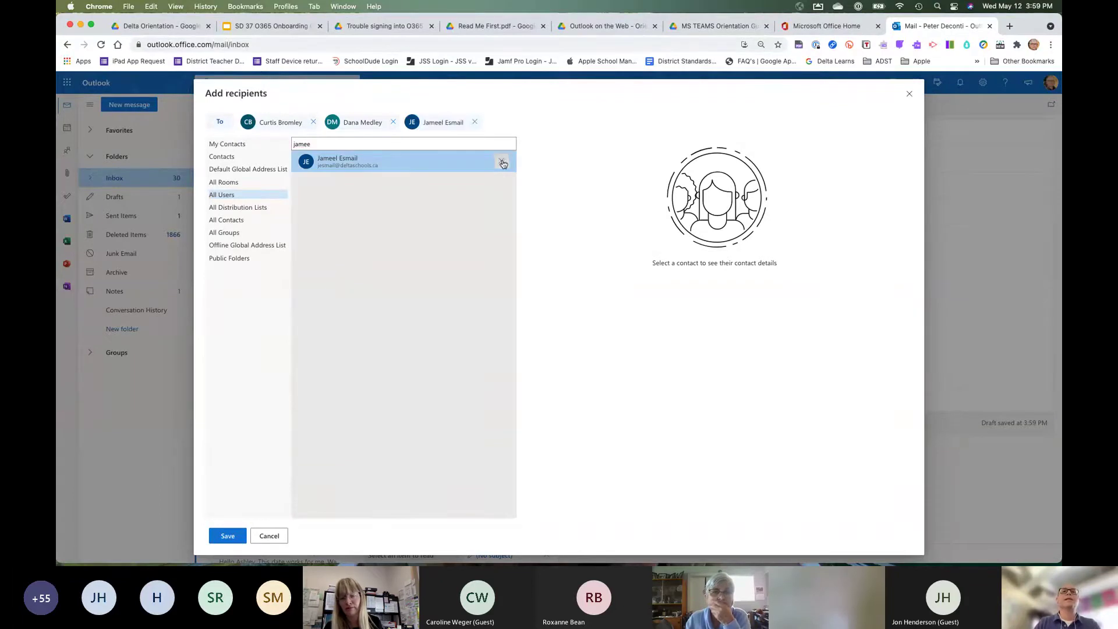
# Save the recipient list, reopen it to confirm three recipients, and save again.
pyautogui.click(232, 537)
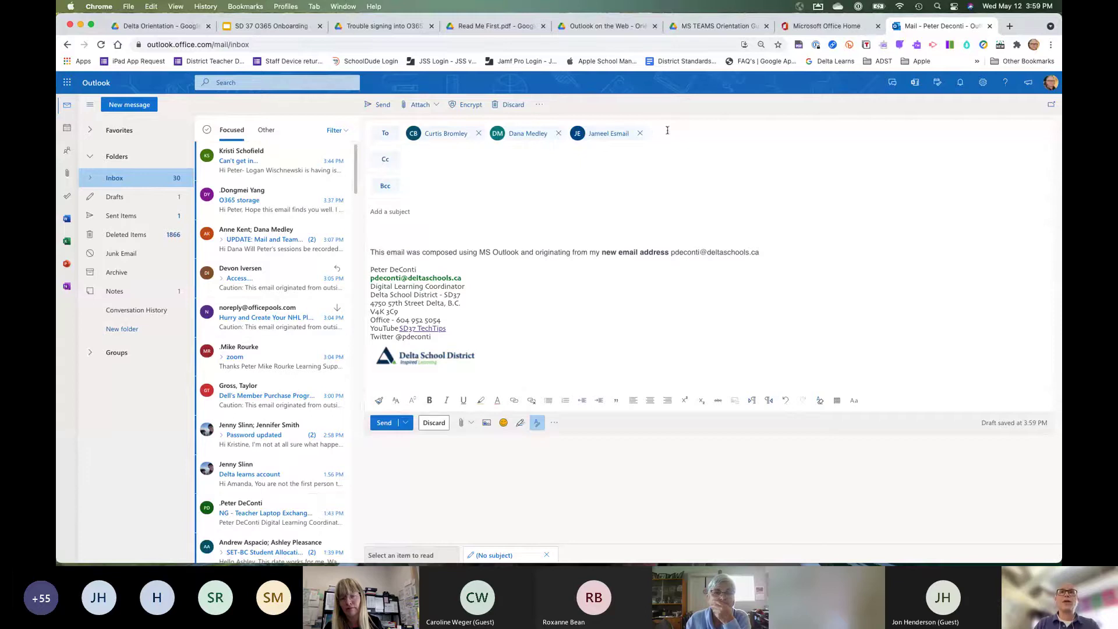
pyautogui.click(387, 134)
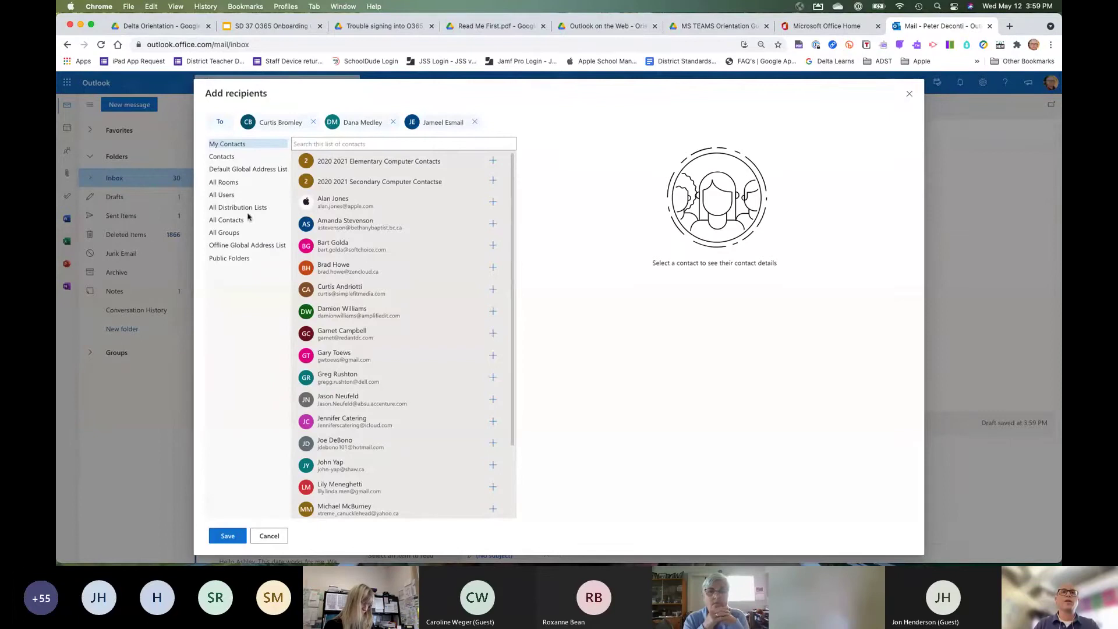
pyautogui.click(228, 537)
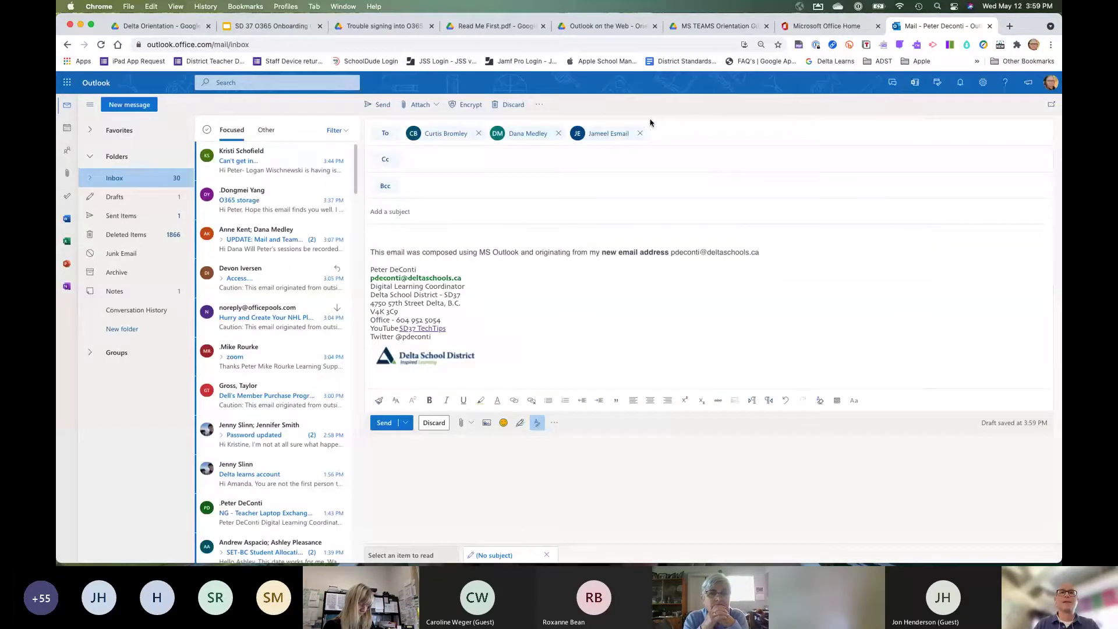
# Type 'Testing' in the subject line and move into the message body.
pyautogui.click(410, 211)
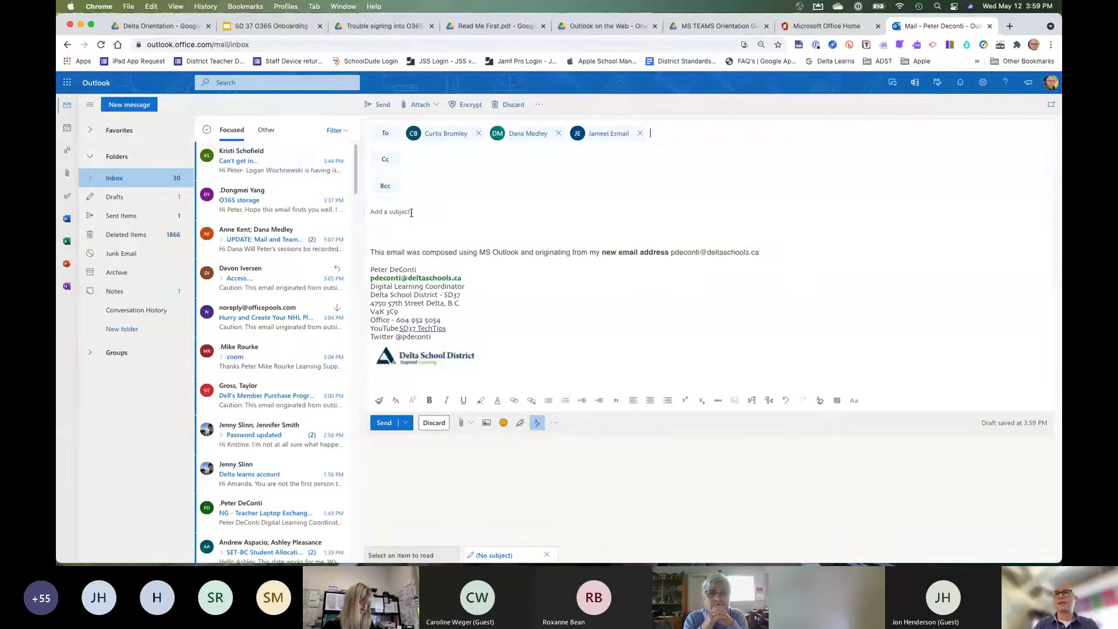
pyautogui.write('Test')
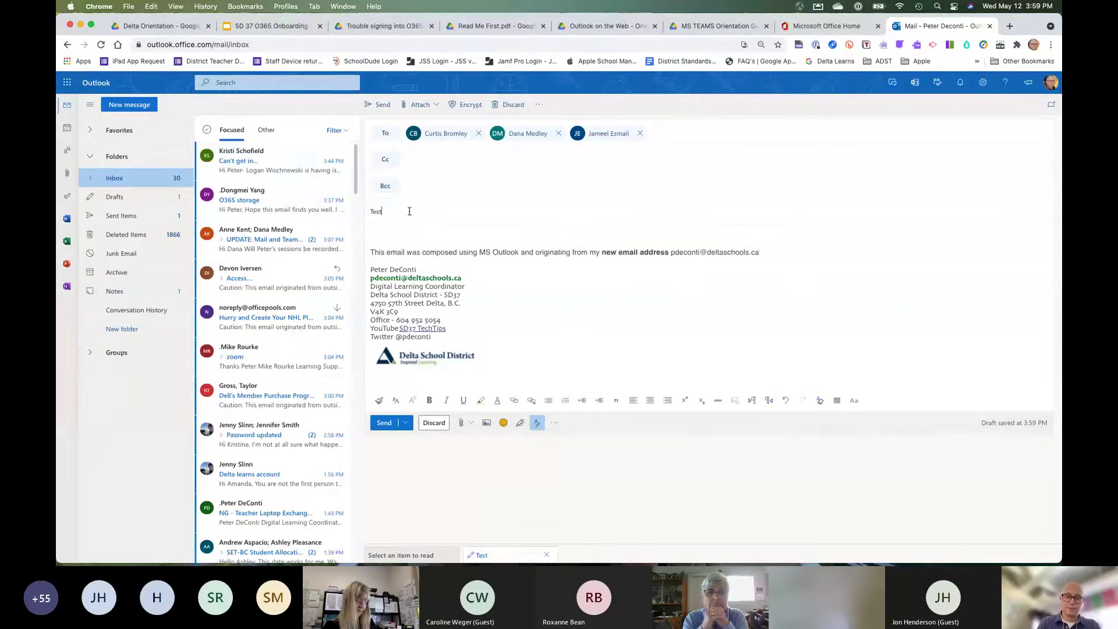
pyautogui.write('ing email')
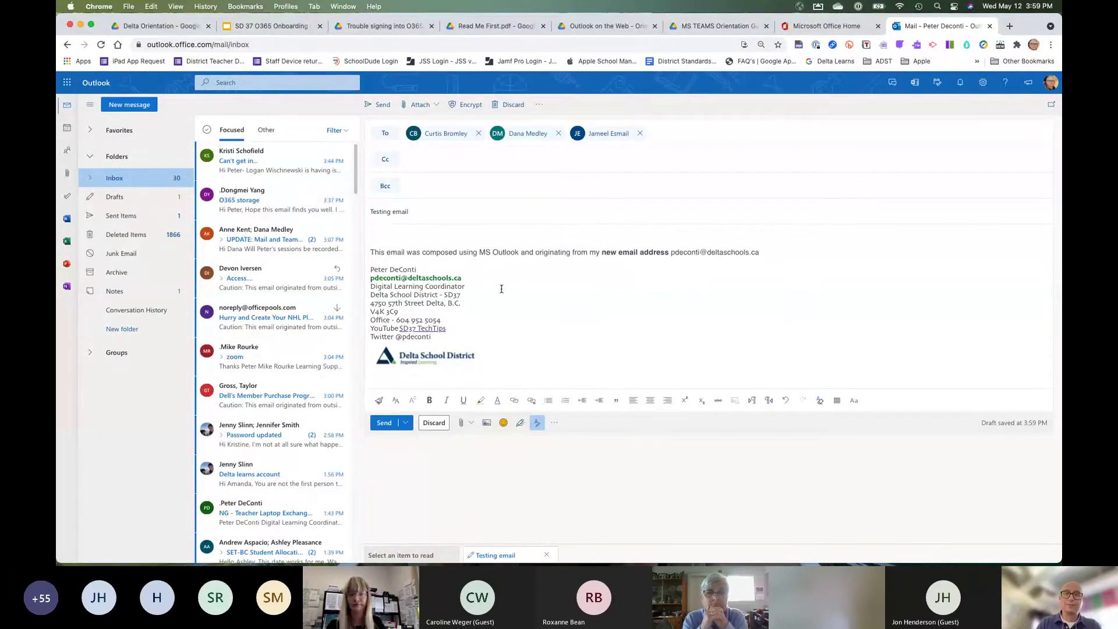
pyautogui.click(517, 304)
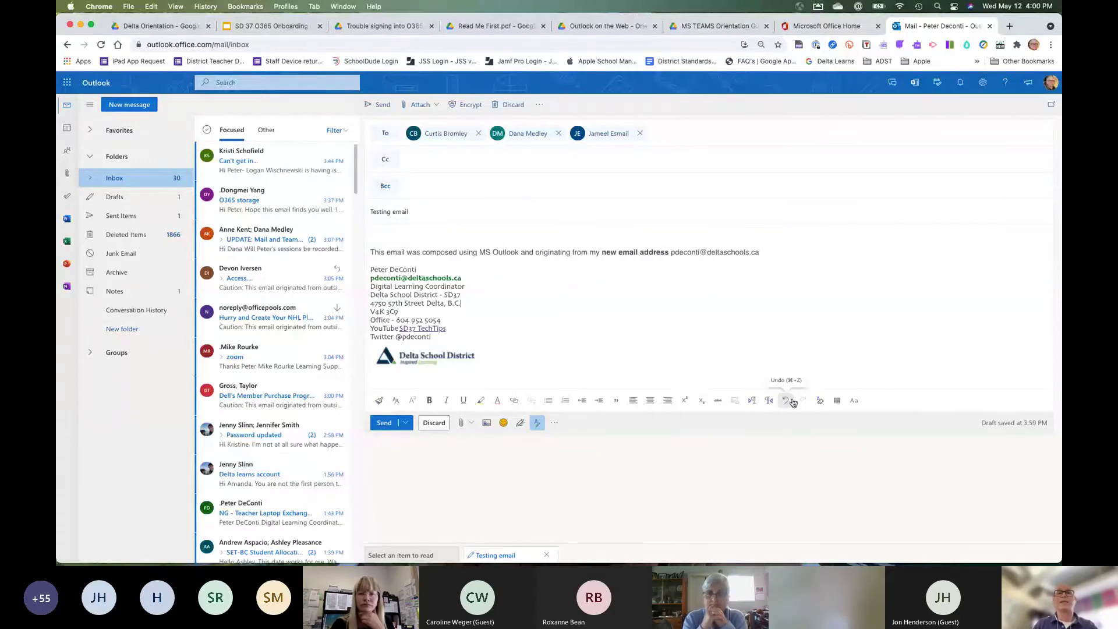
pyautogui.click(503, 424)
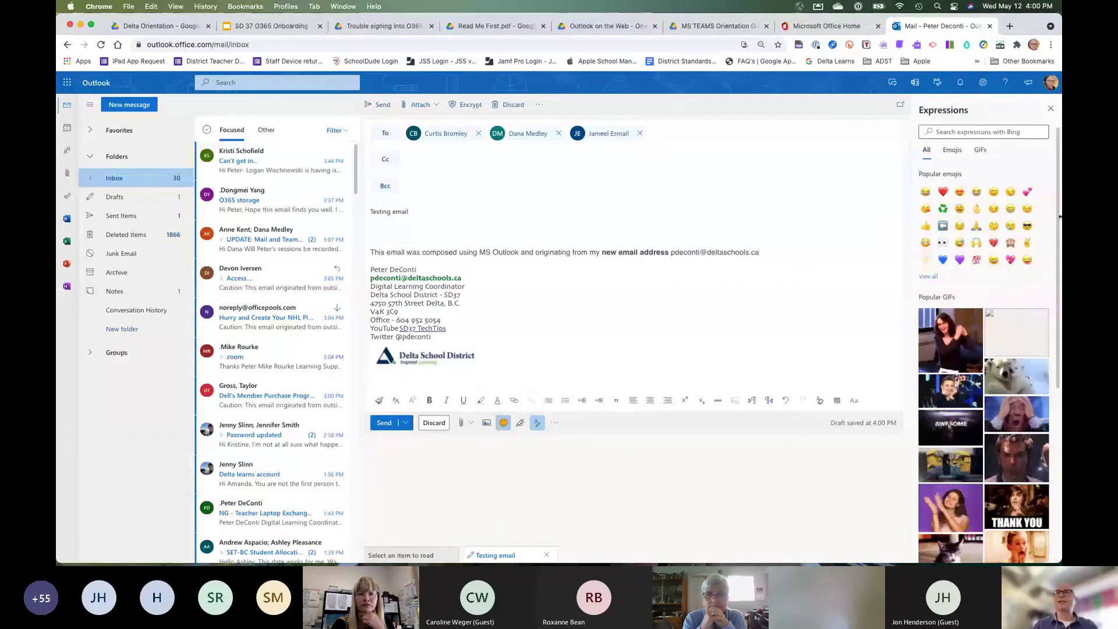
pyautogui.click(1051, 110)
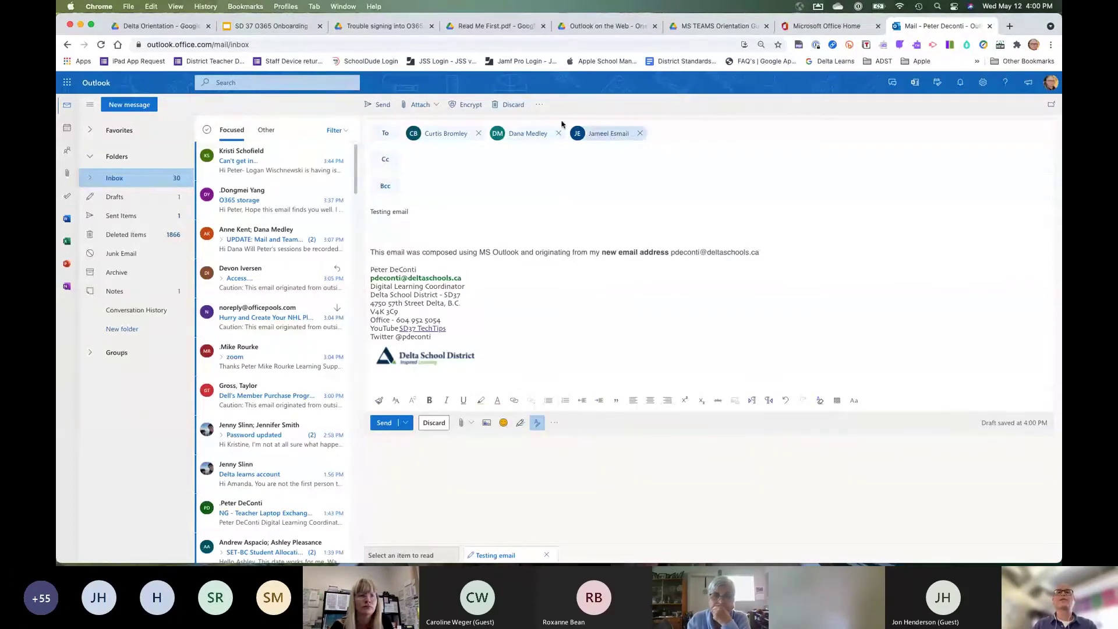
pyautogui.click(540, 106)
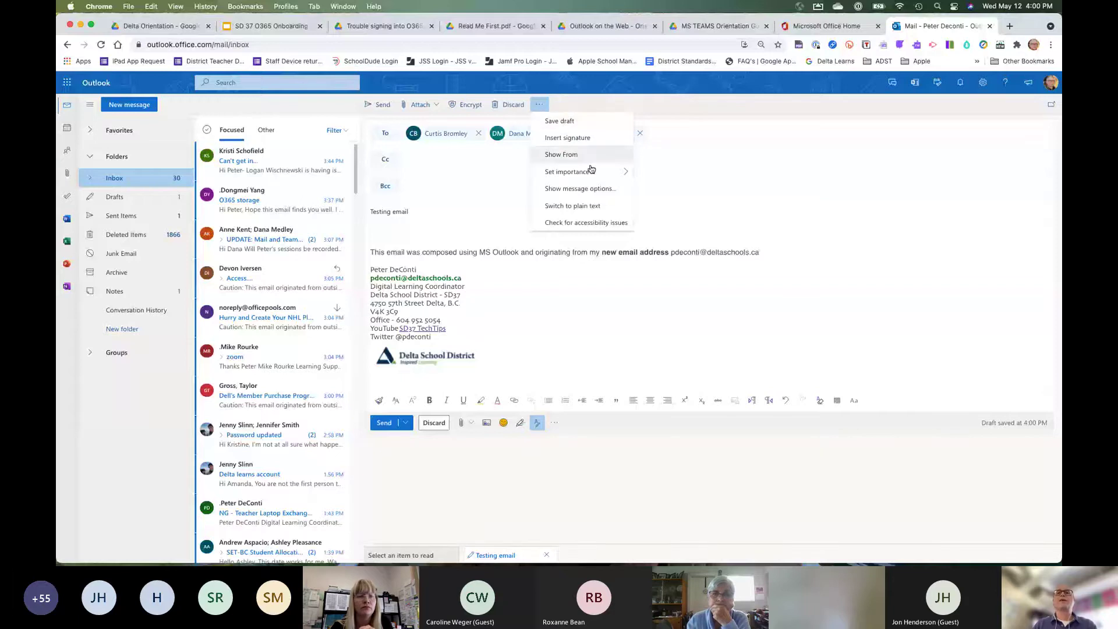
pyautogui.moveTo(620, 171)
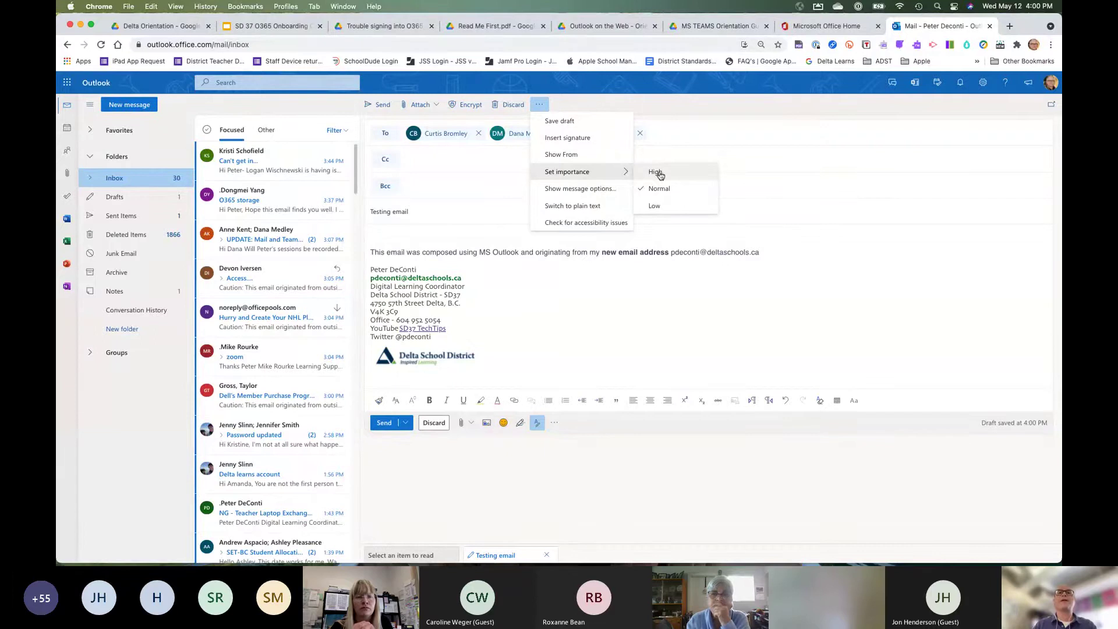
pyautogui.click(542, 301)
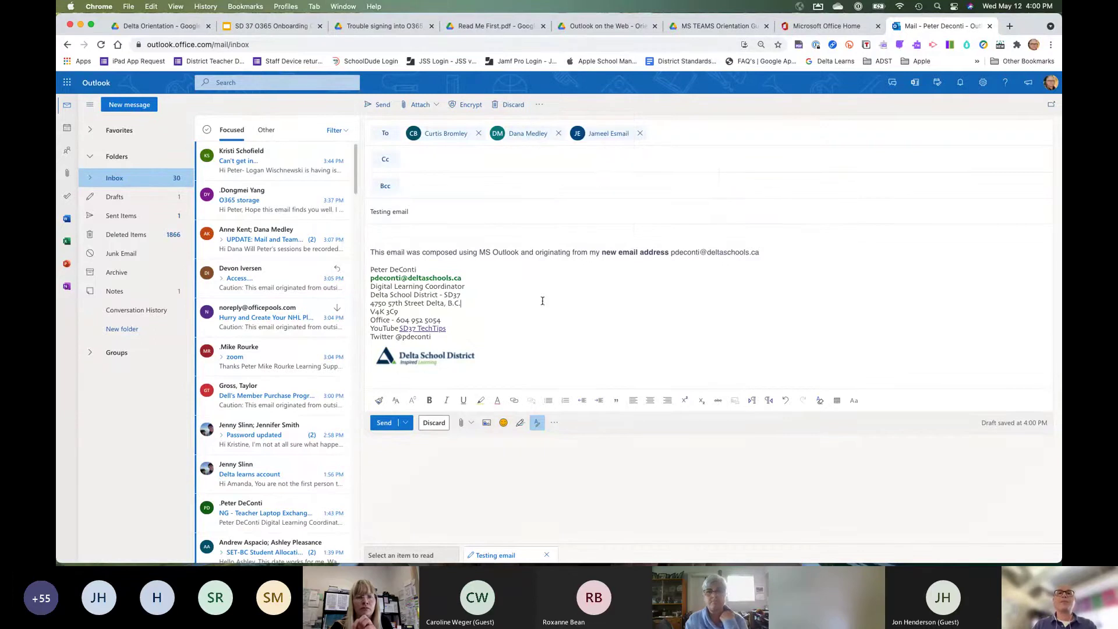
pyautogui.click(406, 425)
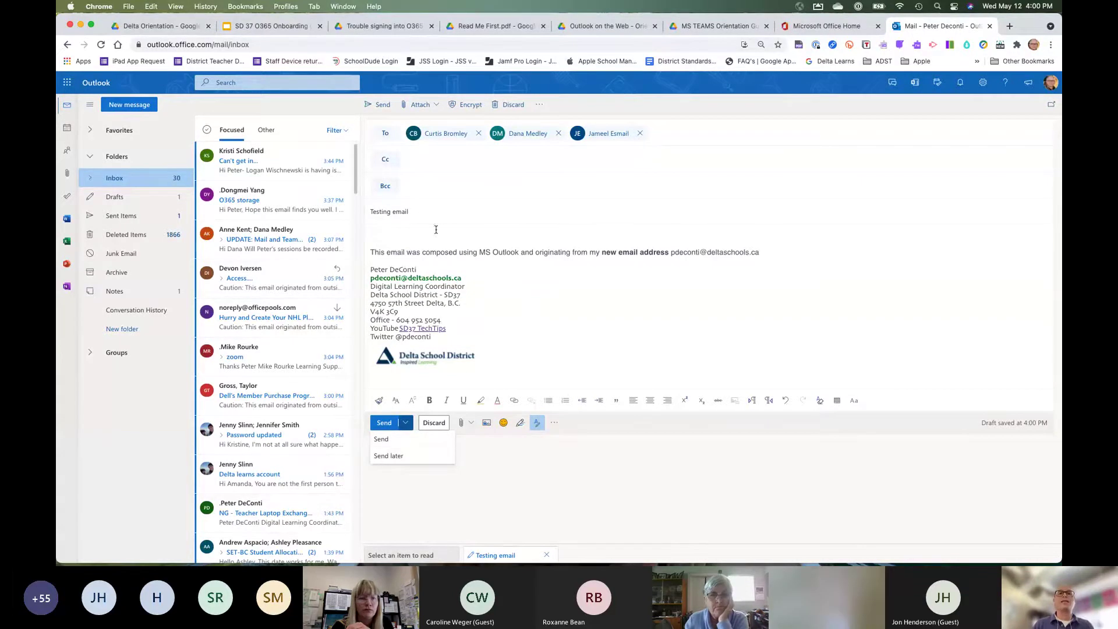
pyautogui.click(443, 378)
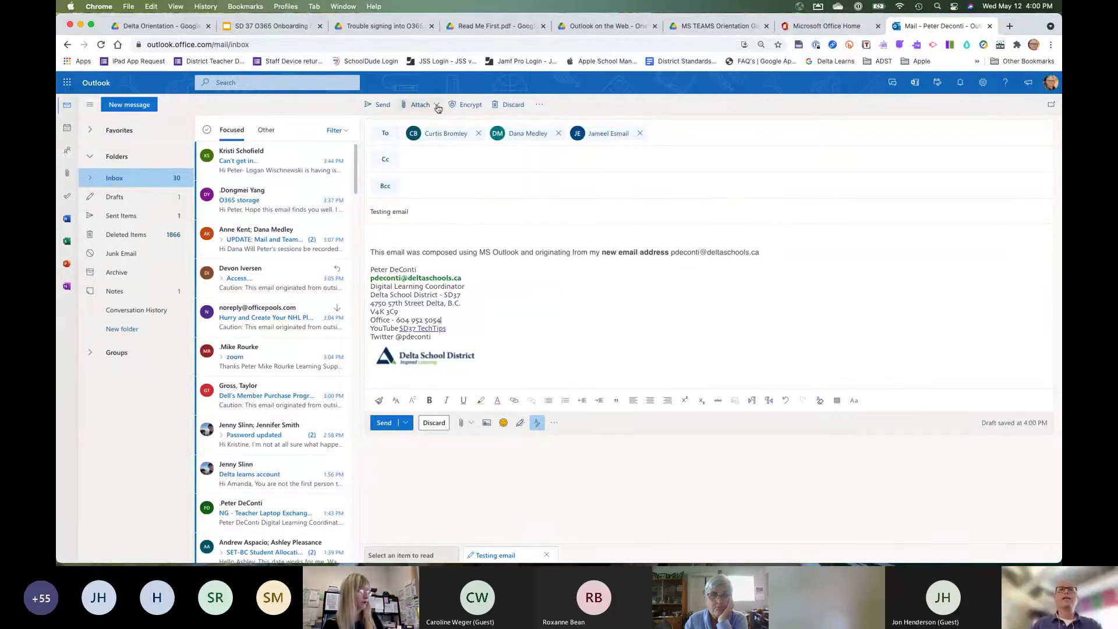
# From the Attach menu, choose Browse cloud locations.
pyautogui.click(432, 107)
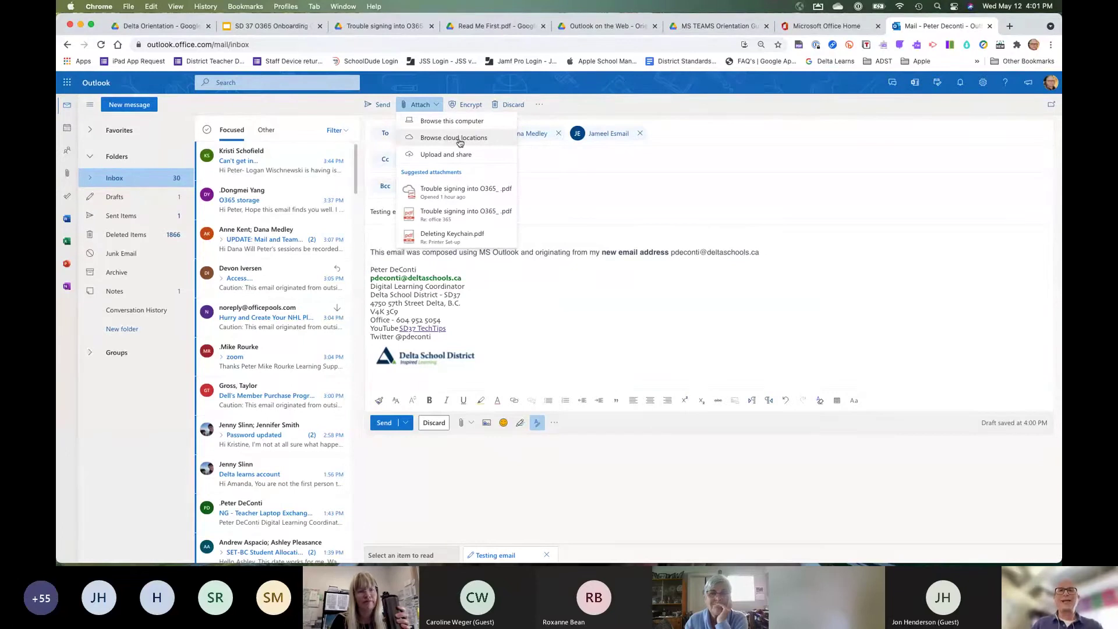
pyautogui.click(459, 140)
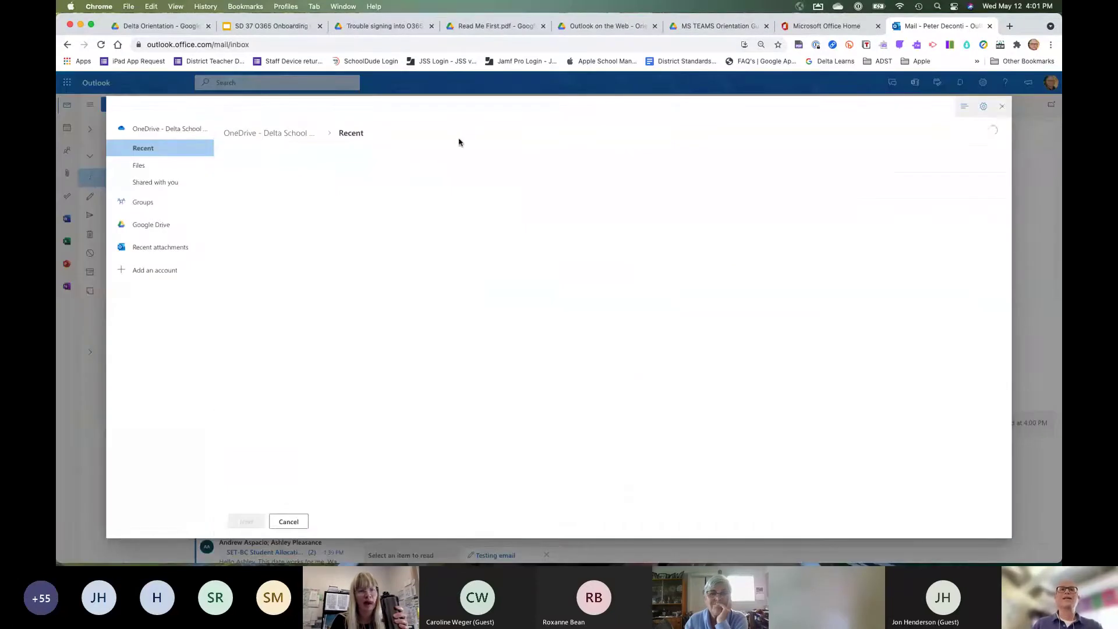
# Select Untitled document in Google Drive's 1A Test folder and continue to the sharing options.
pyautogui.click(157, 228)
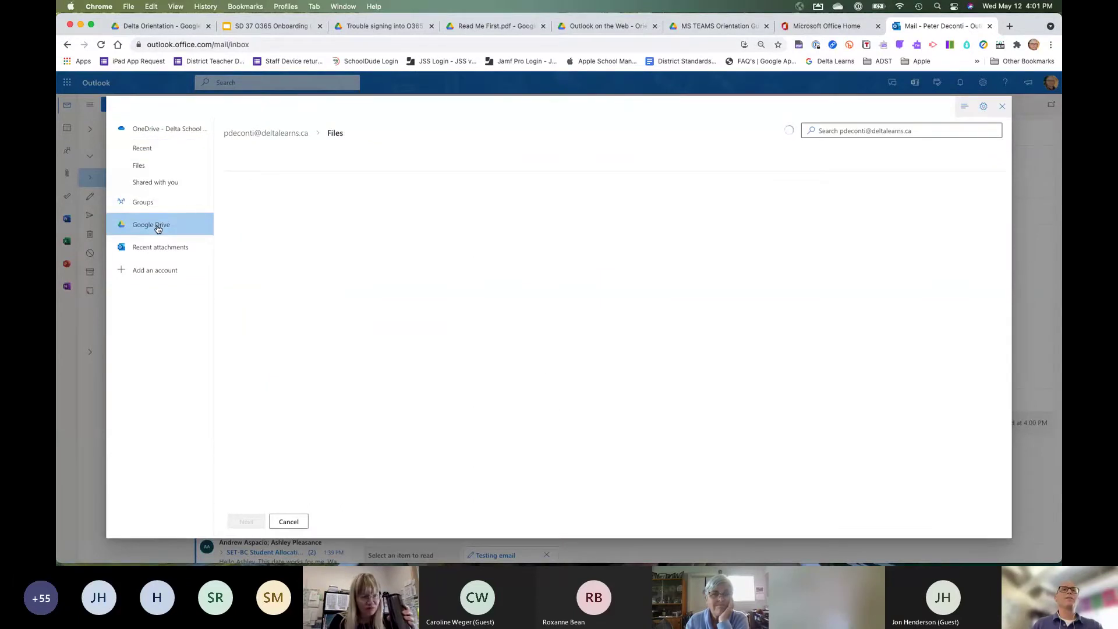
pyautogui.scroll(-5, 342, 272)
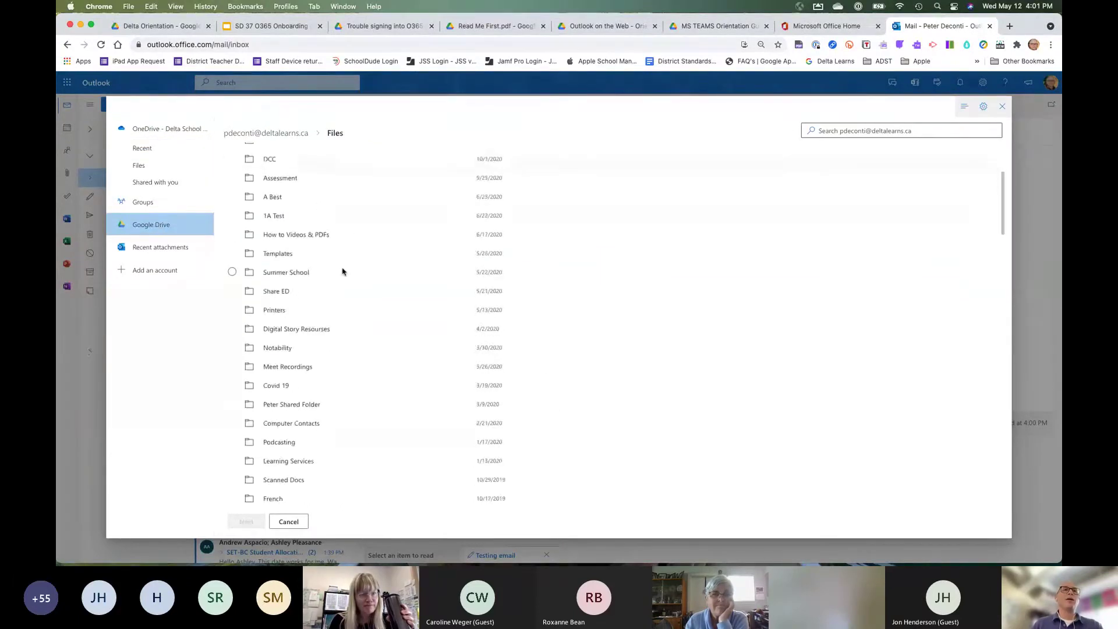
pyautogui.scroll(-20, 342, 272)
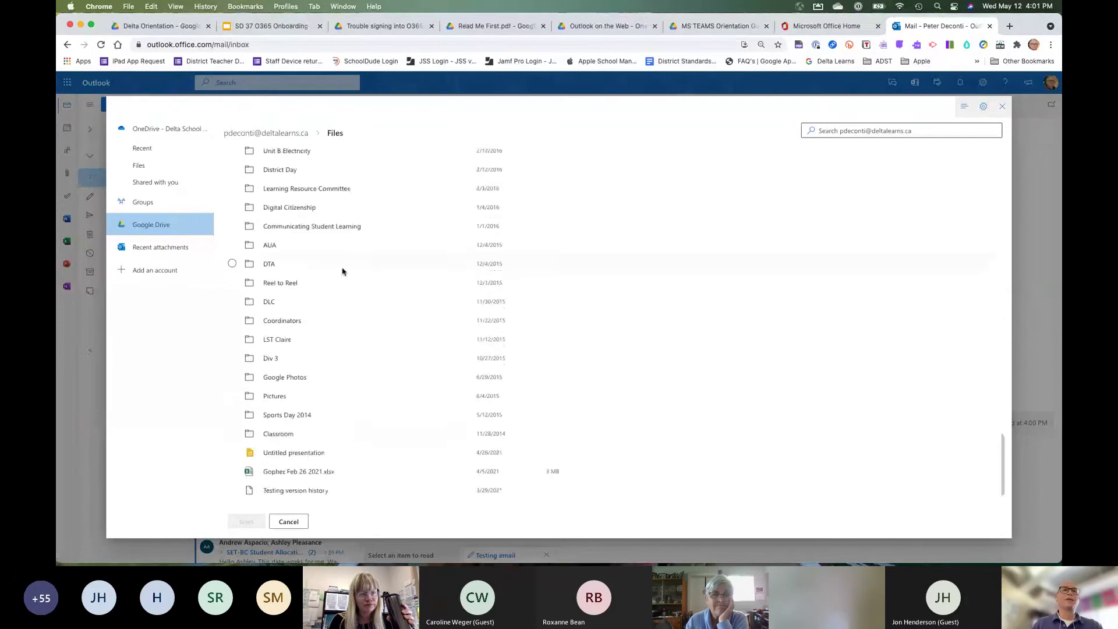
pyautogui.scroll(20, 342, 272)
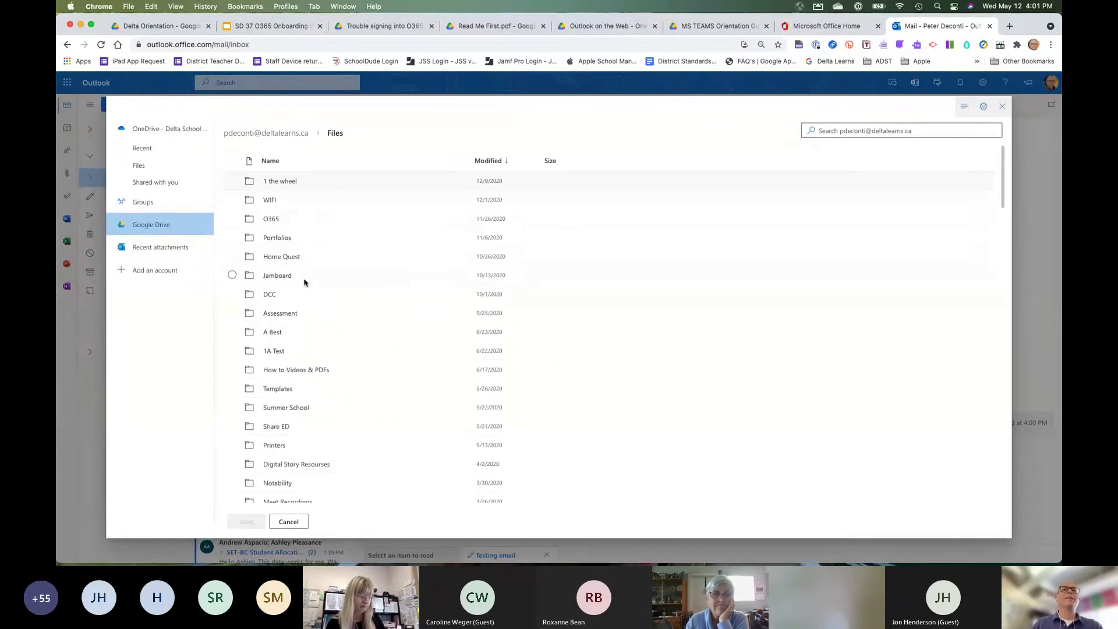
pyautogui.click(282, 352)
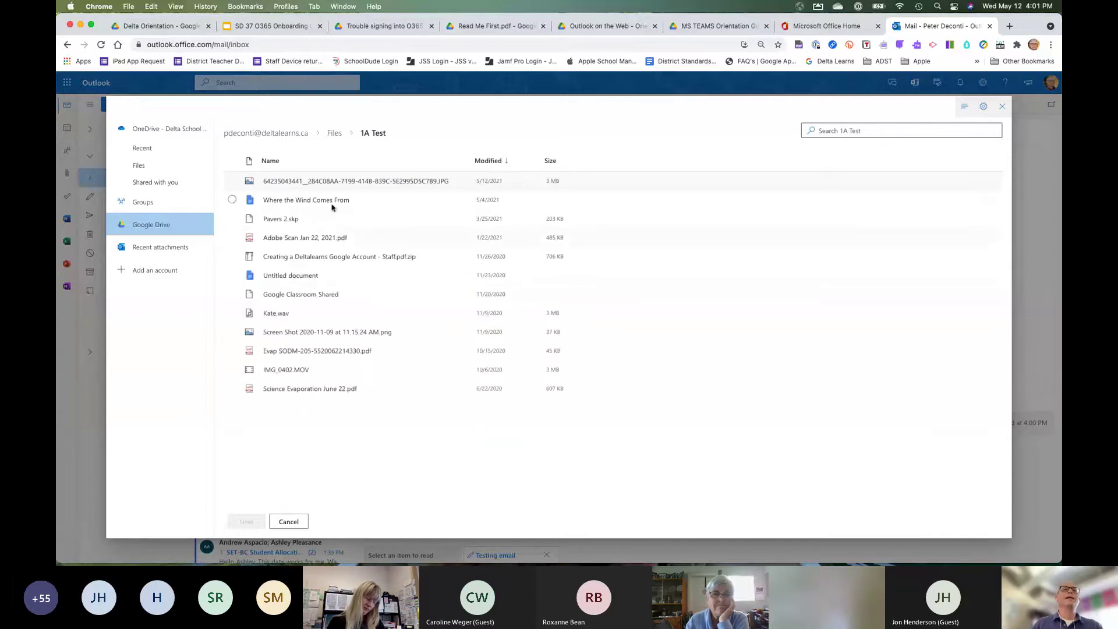
pyautogui.click(297, 277)
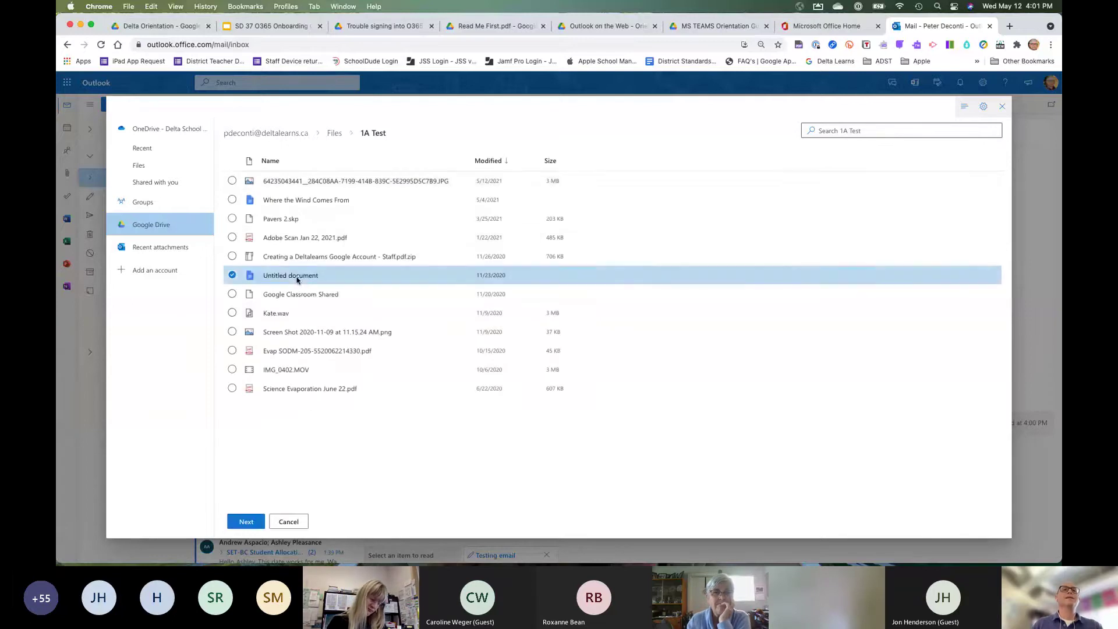
pyautogui.click(246, 523)
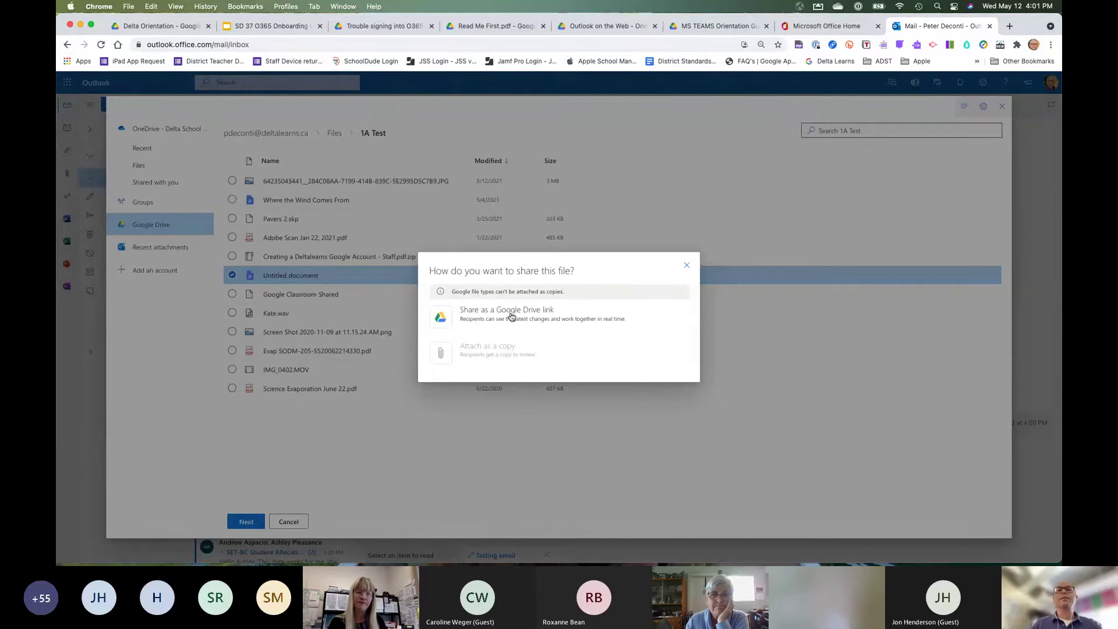
# Attach the Untitled document as a Google Drive link with Anyone can edit access.
pyautogui.click(518, 312)
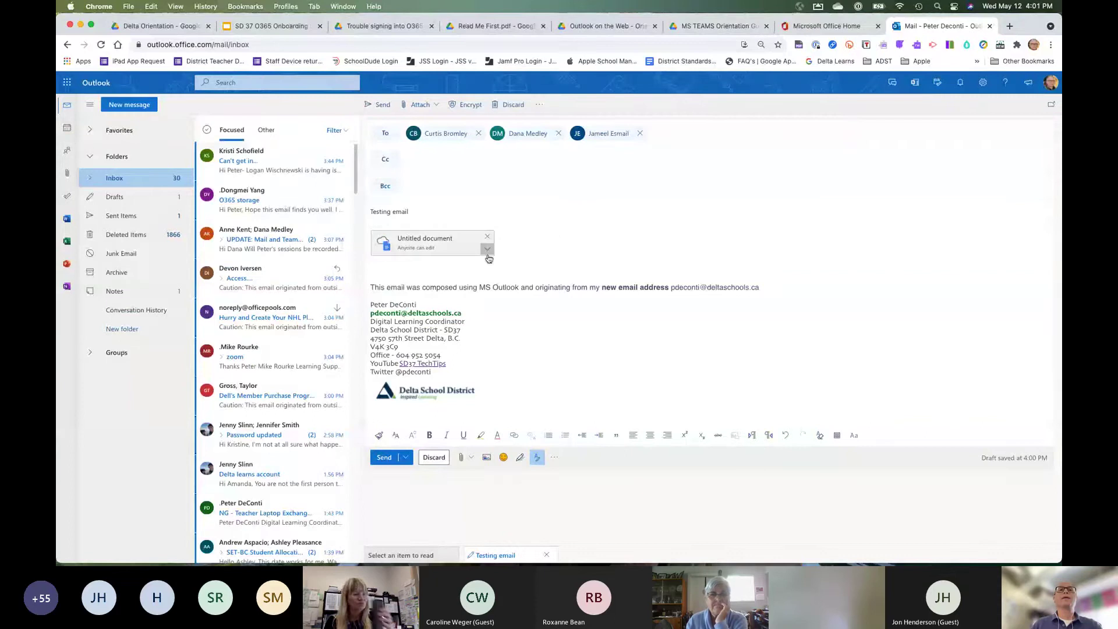
pyautogui.click(487, 252)
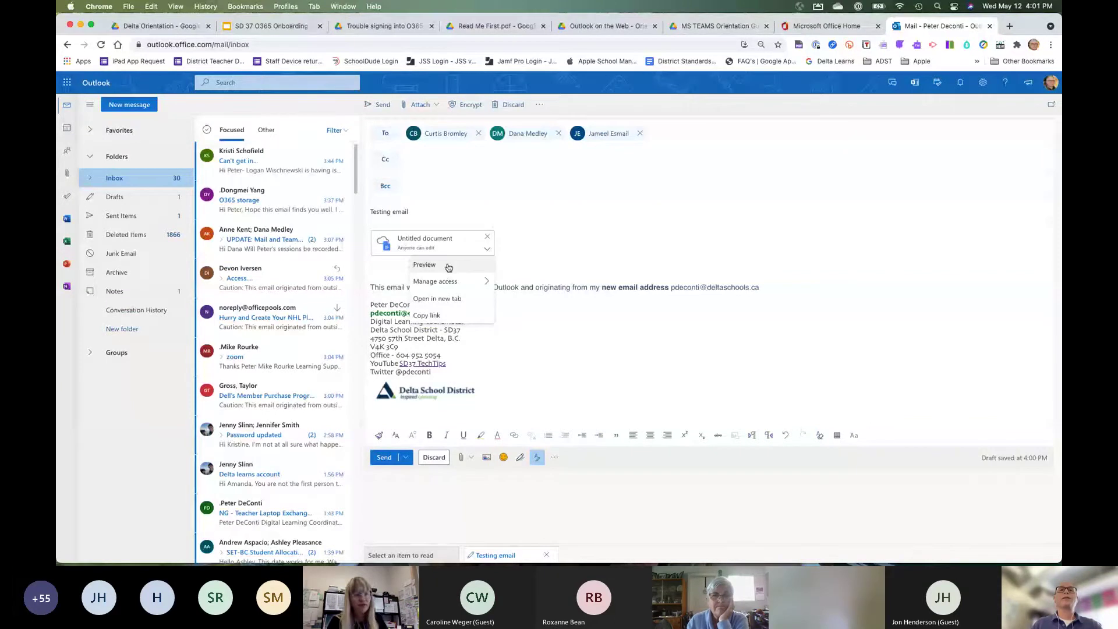
pyautogui.moveTo(483, 282)
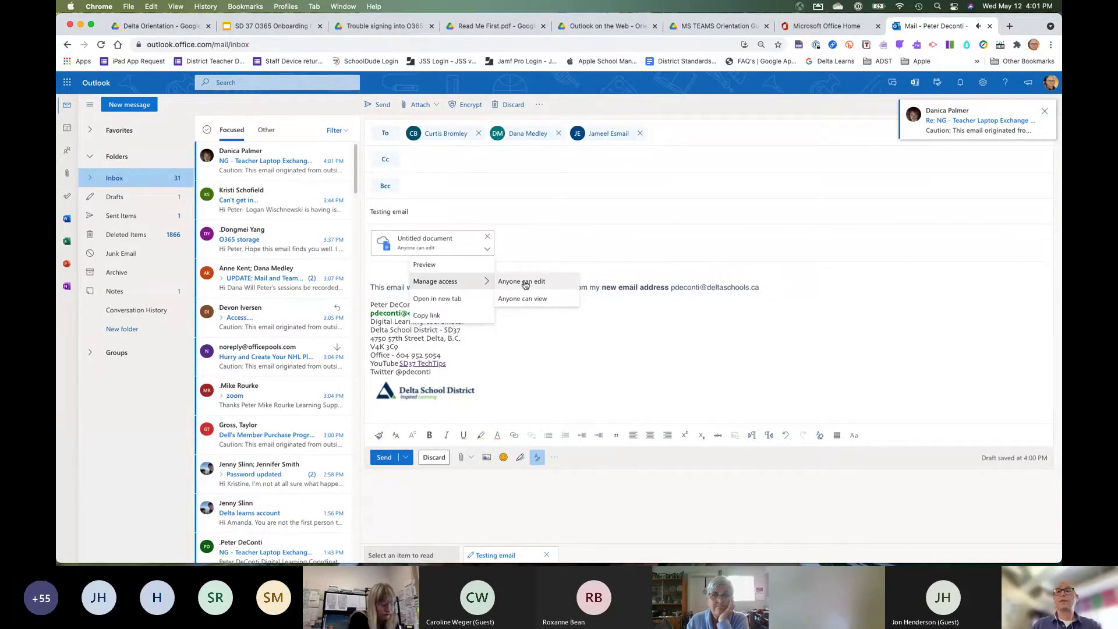
pyautogui.click(527, 337)
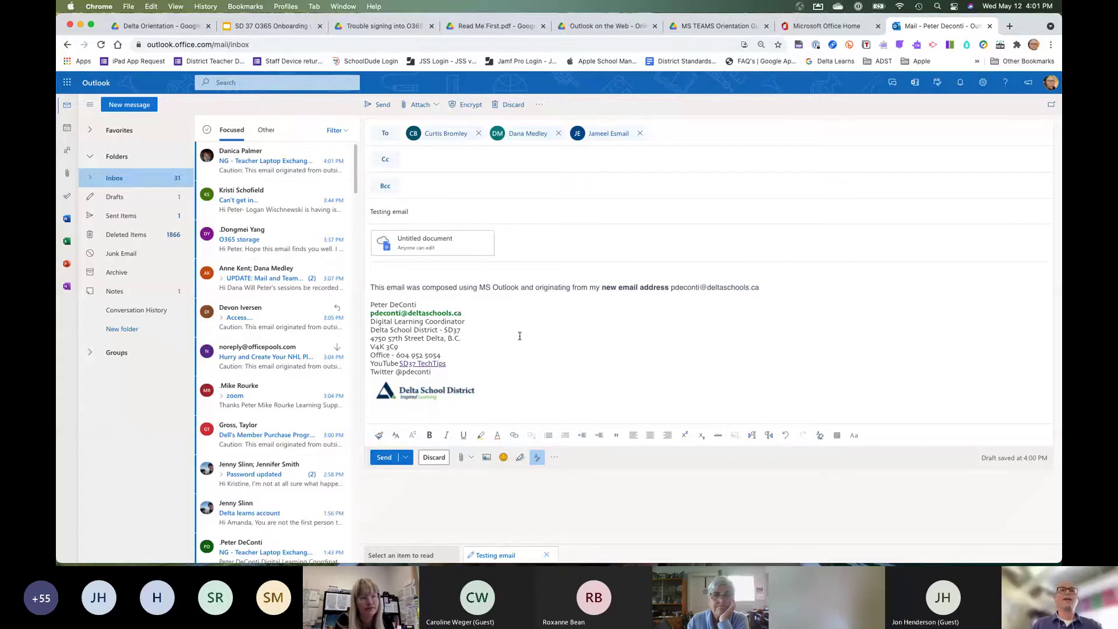
# Send the Testing email, undo the send, then send it again to all three recipients.
pyautogui.click(384, 458)
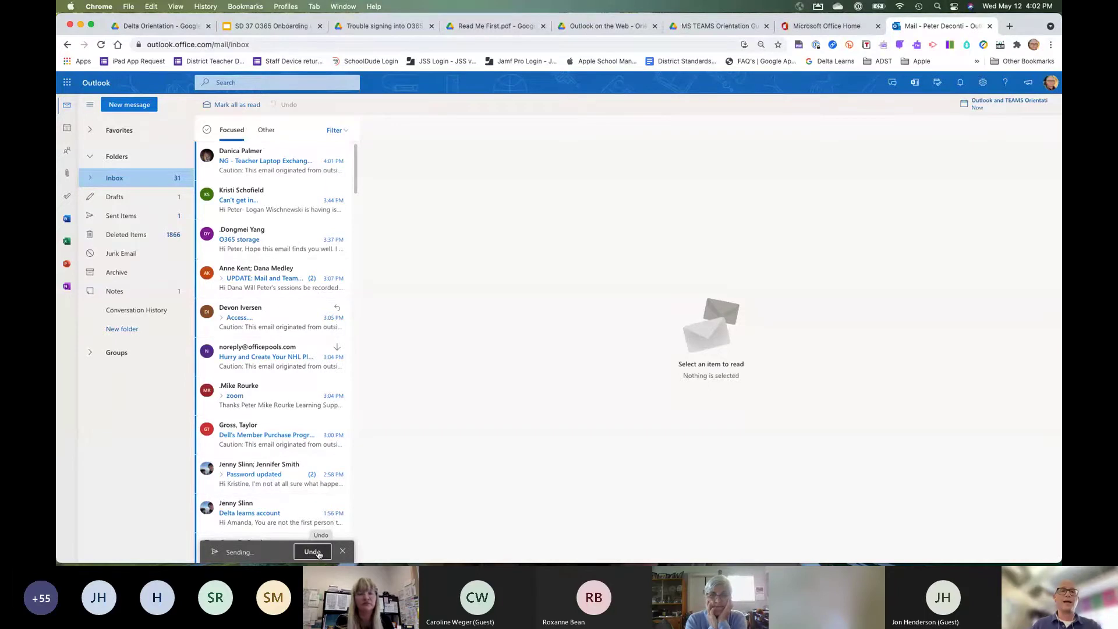
pyautogui.click(318, 552)
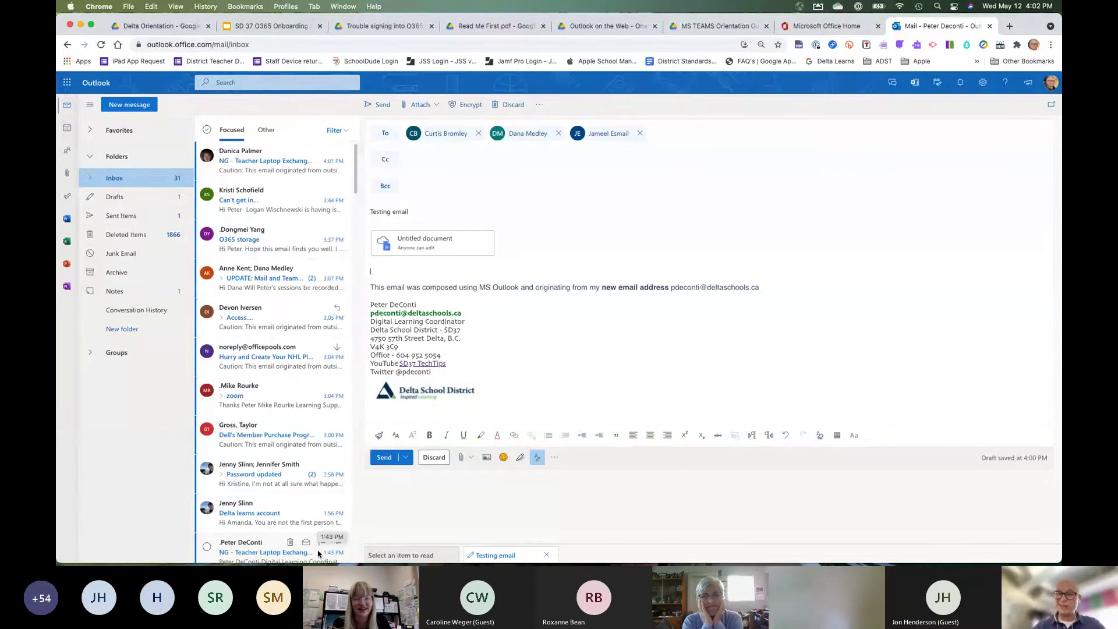
pyautogui.click(383, 458)
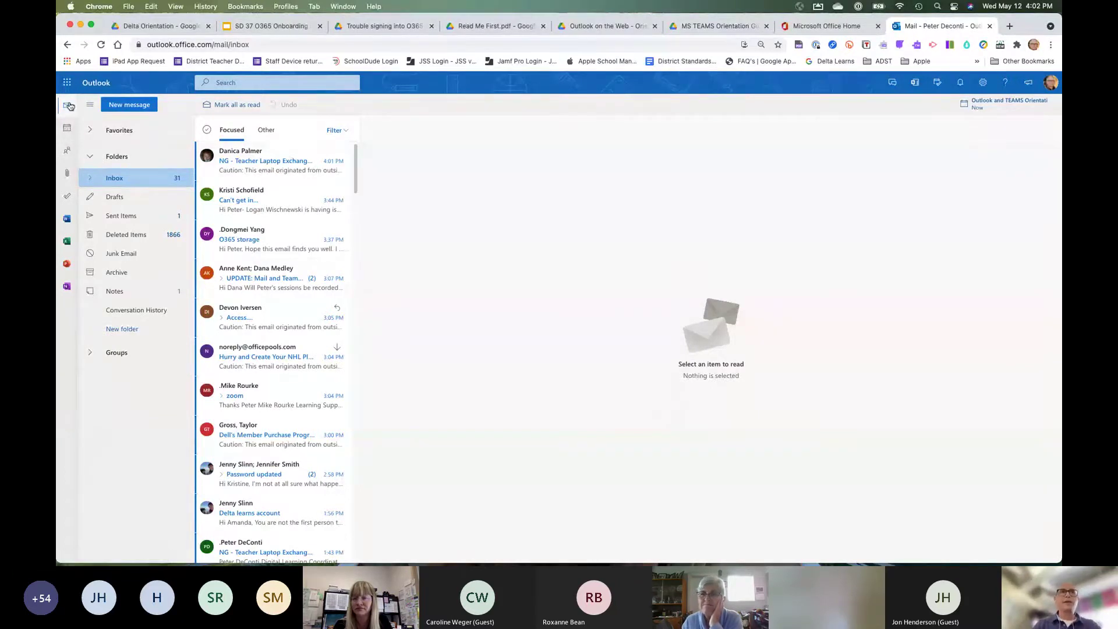
# Show the May 2021 calendar in Month view and bring up the quick settings panel.
pyautogui.click(68, 131)
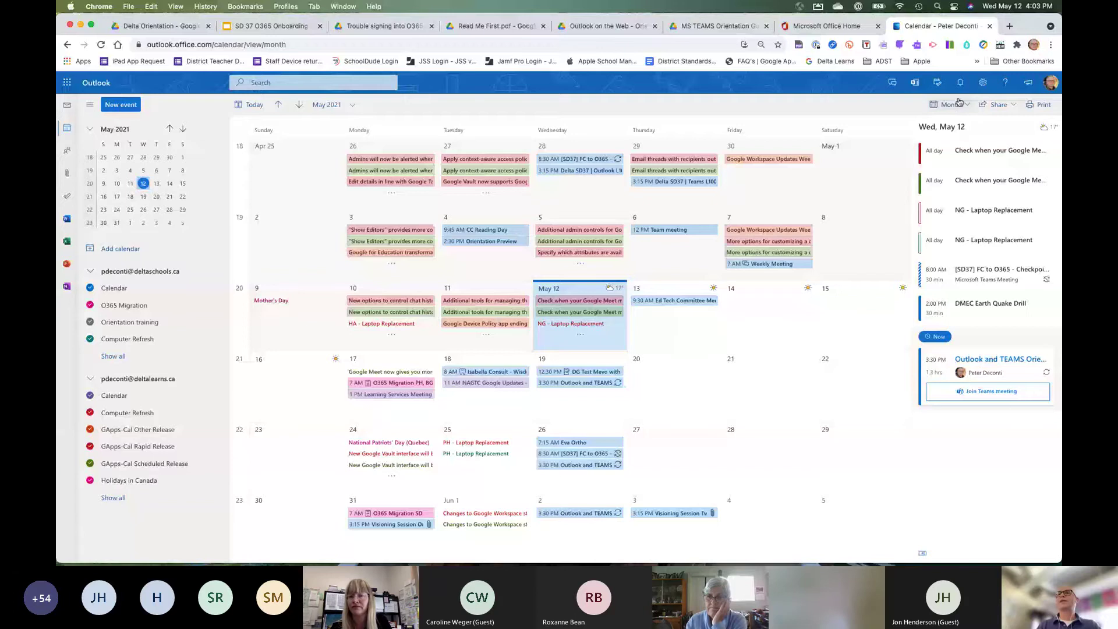
pyautogui.click(959, 103)
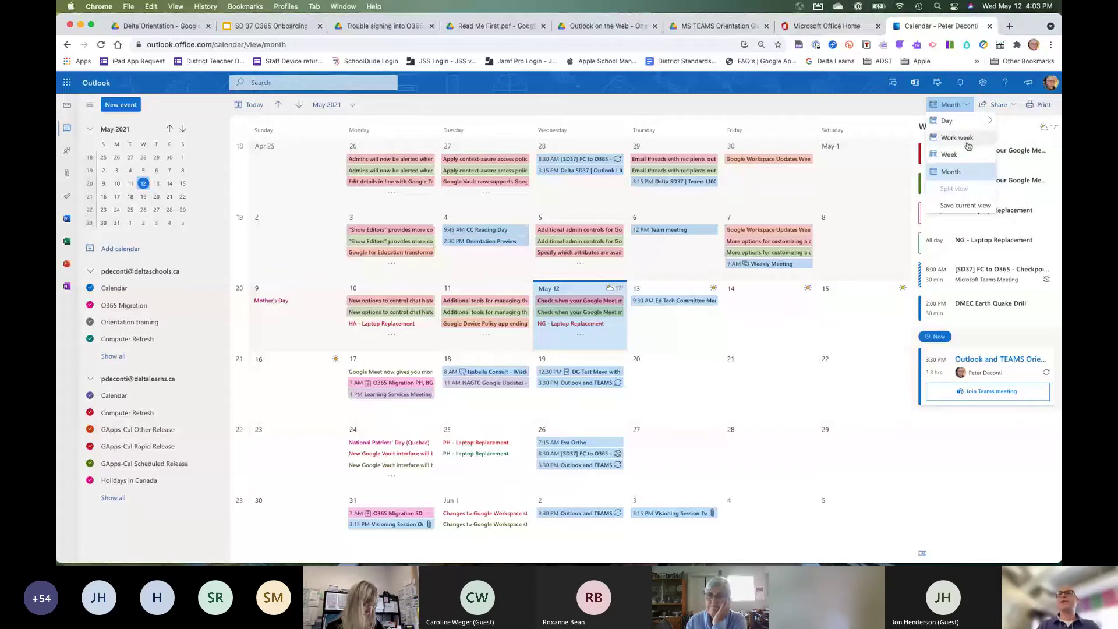
pyautogui.click(897, 109)
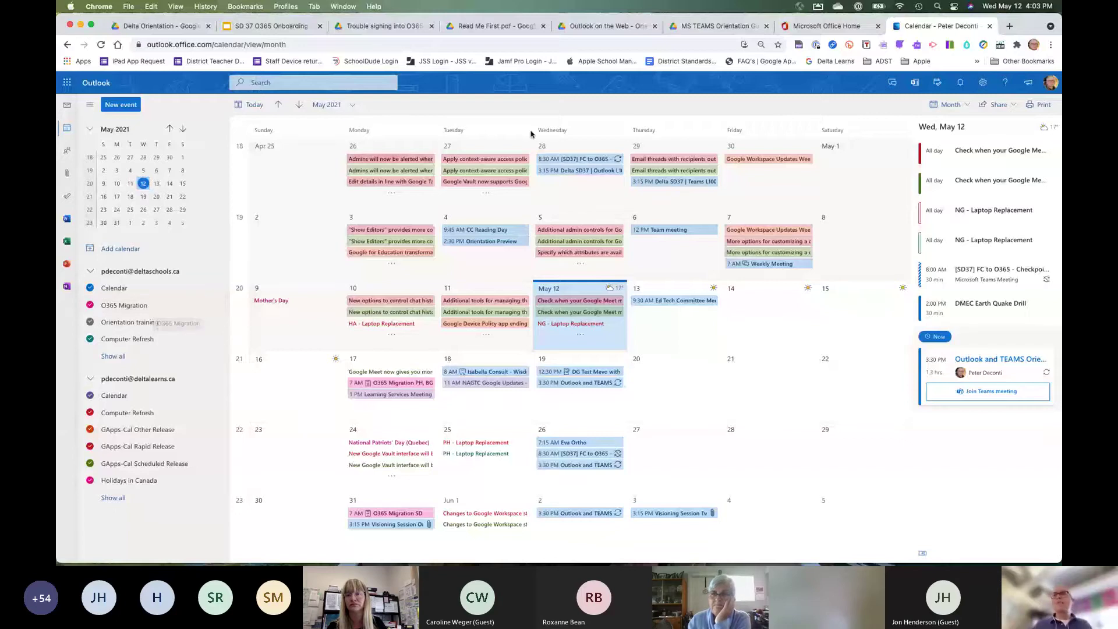
pyautogui.click(984, 83)
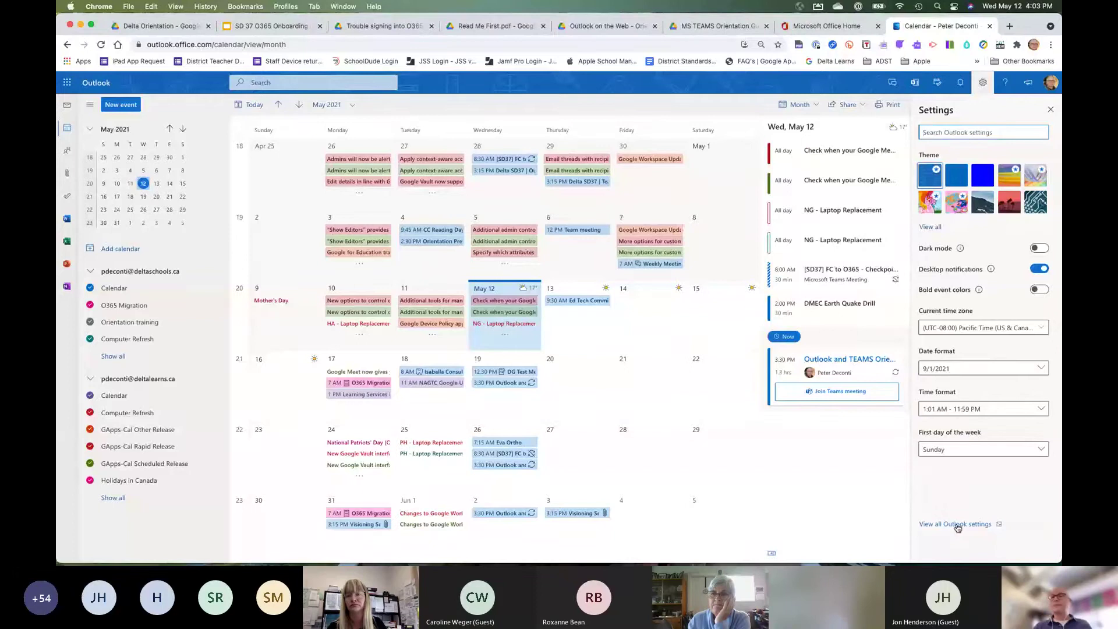
# Look through Calendar > View in the full Outlook settings, then close them.
pyautogui.click(957, 524)
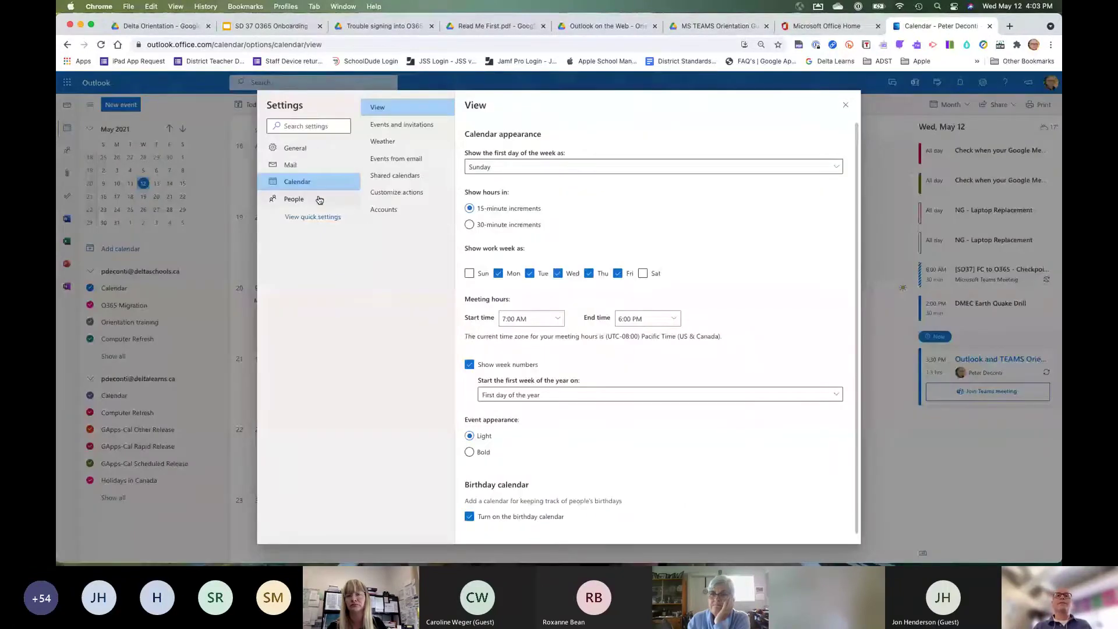
pyautogui.scroll(-1, 605, 251)
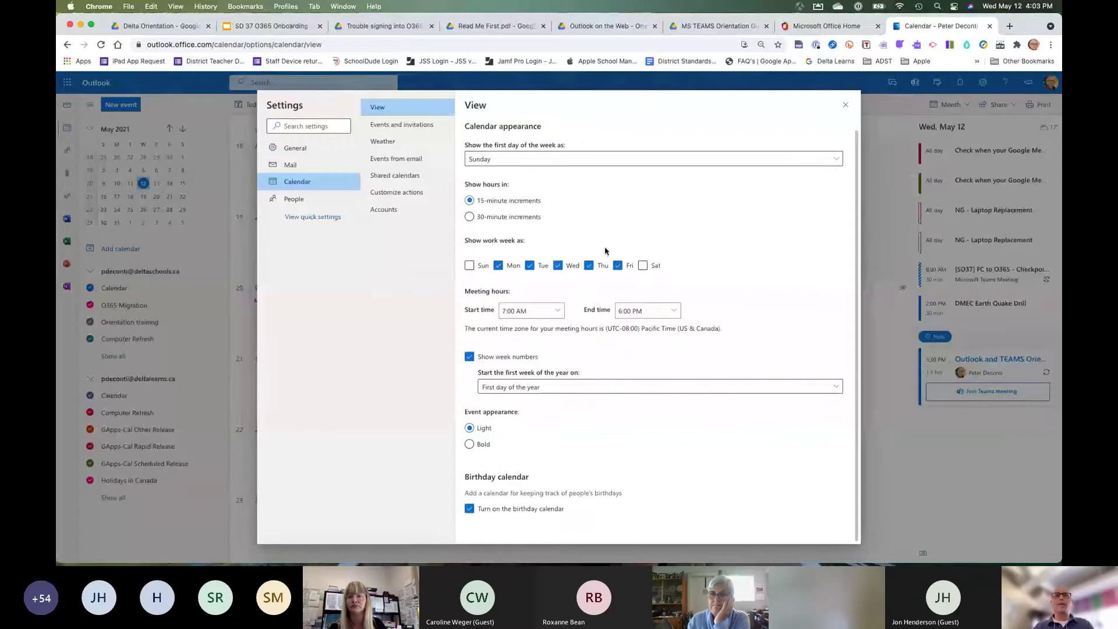
pyautogui.scroll(1, 605, 251)
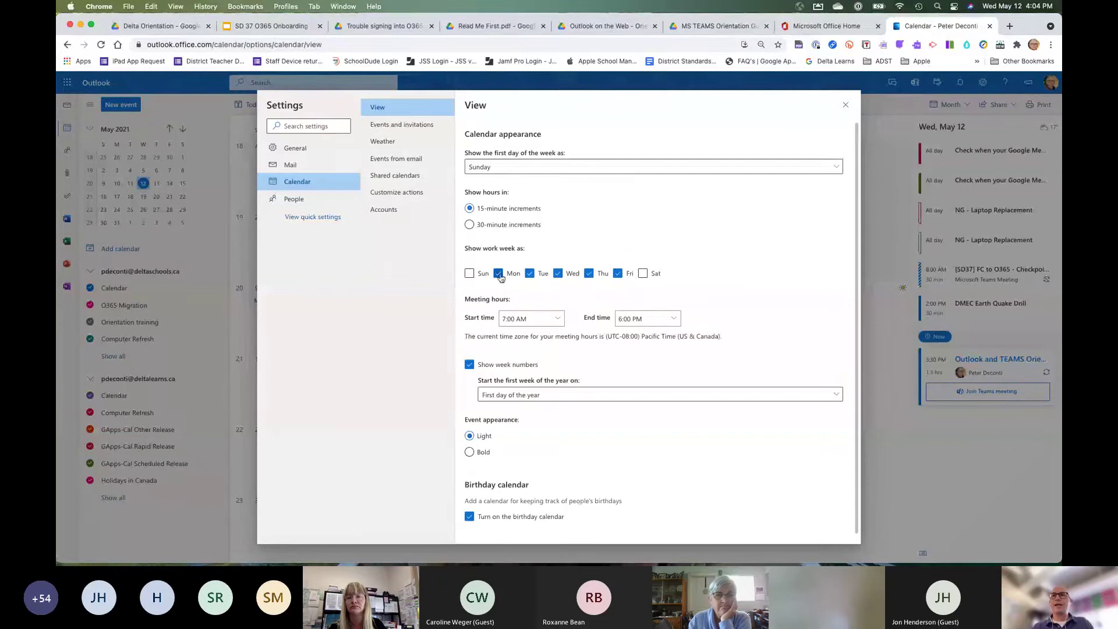
pyautogui.click(846, 105)
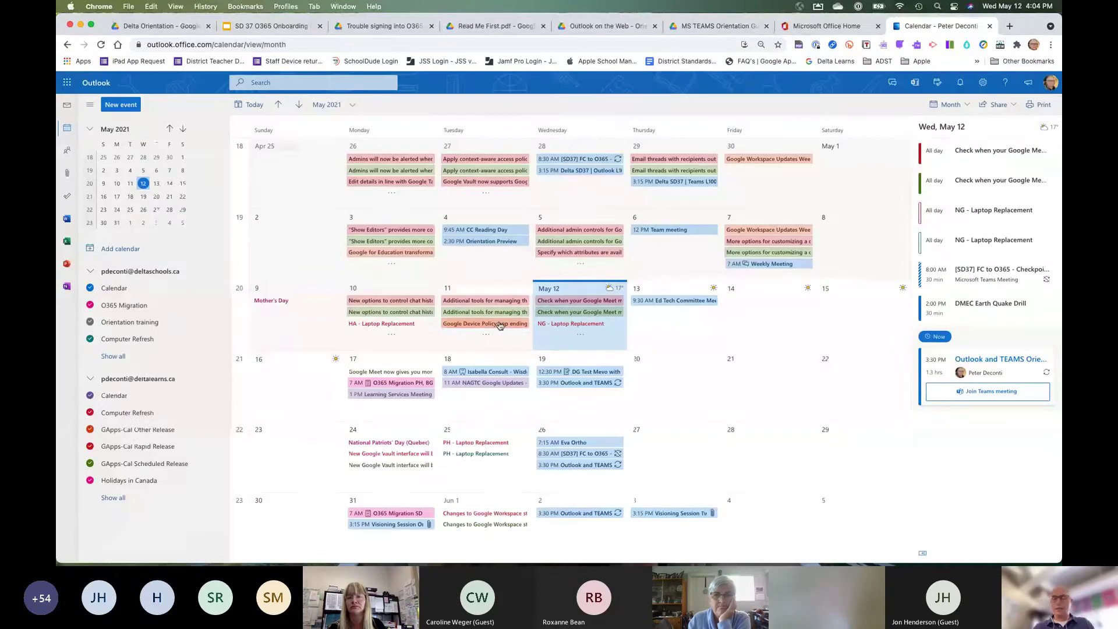
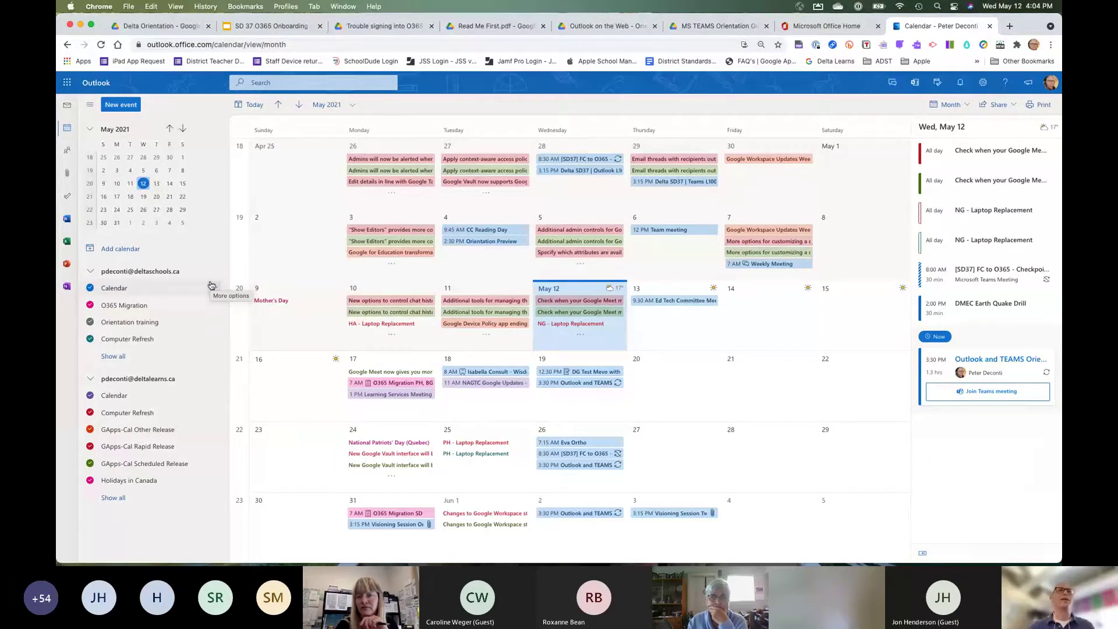
# Open the Add calendar dialog from the calendar sidebar, closing and reopening it once.
pyautogui.click(213, 273)
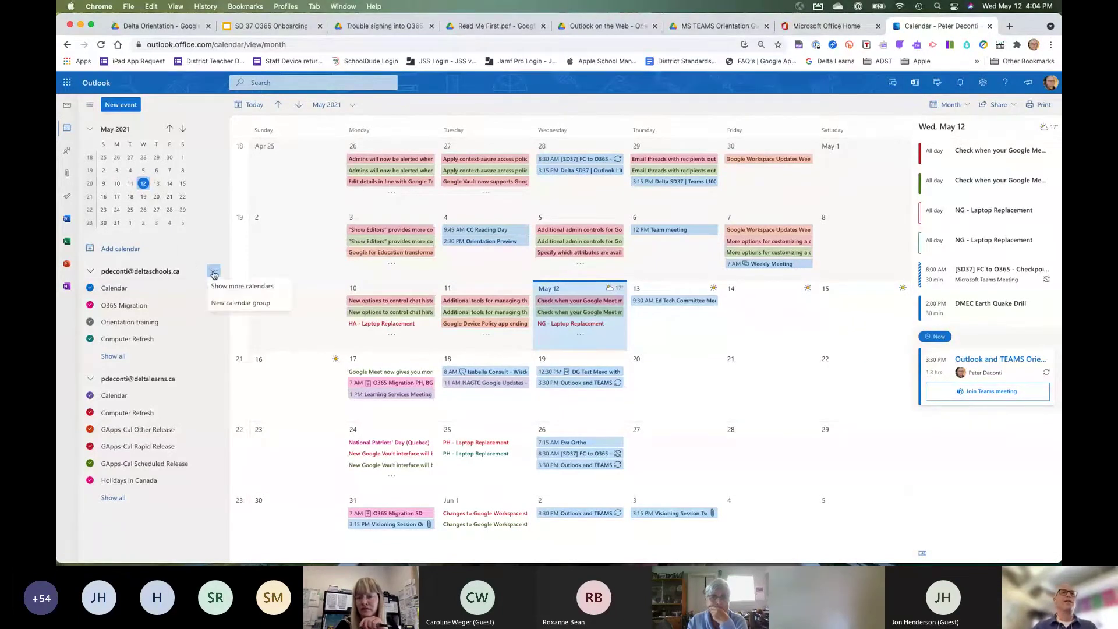
pyautogui.click(185, 249)
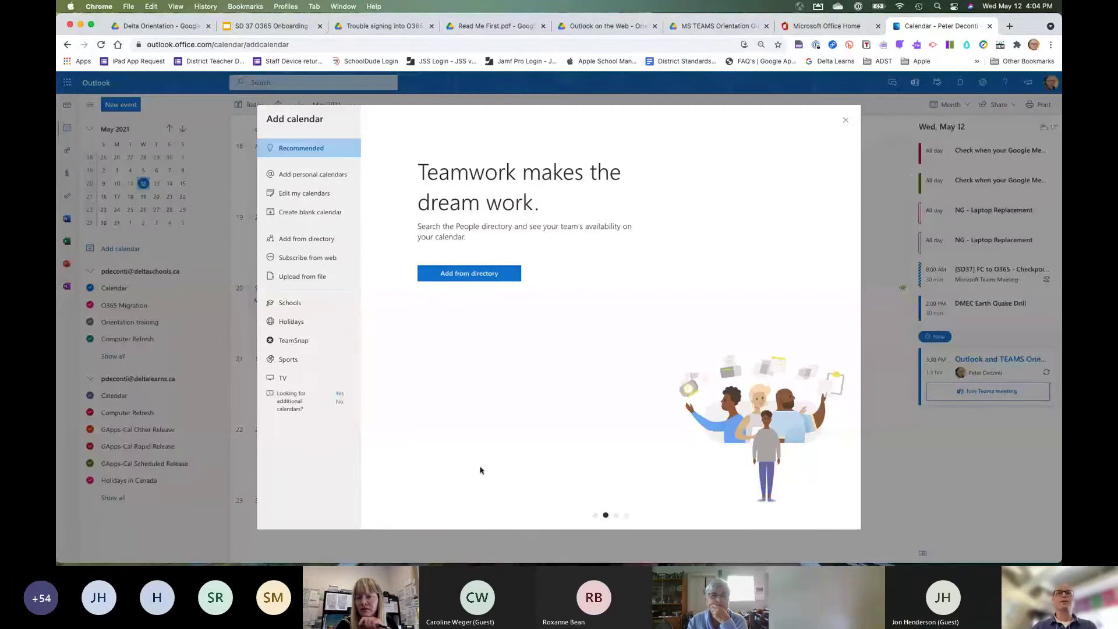
pyautogui.click(847, 120)
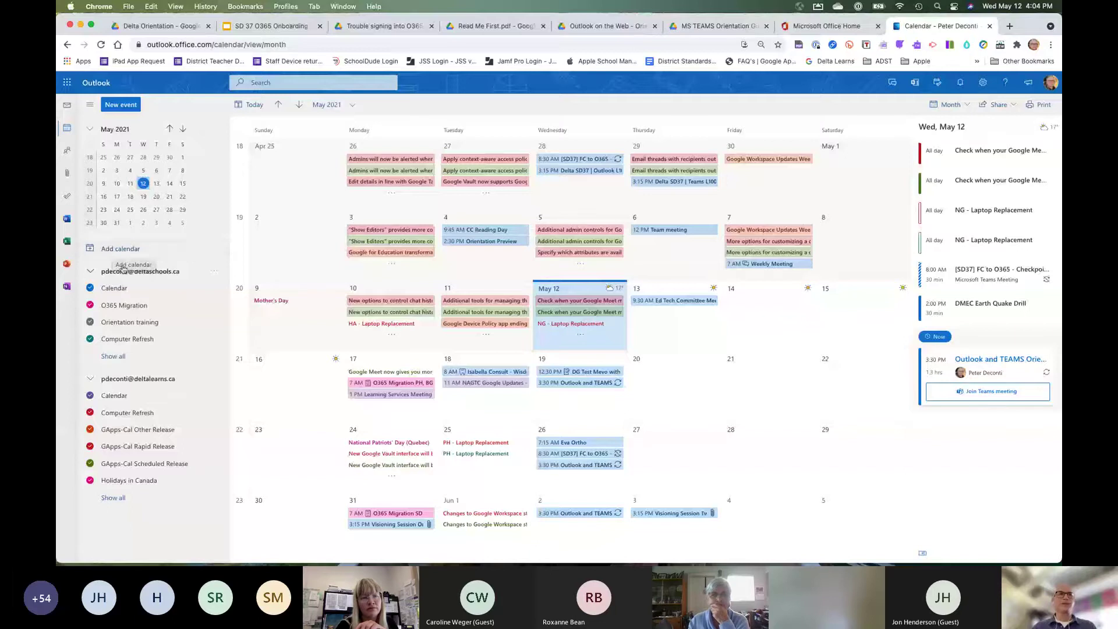
pyautogui.click(121, 250)
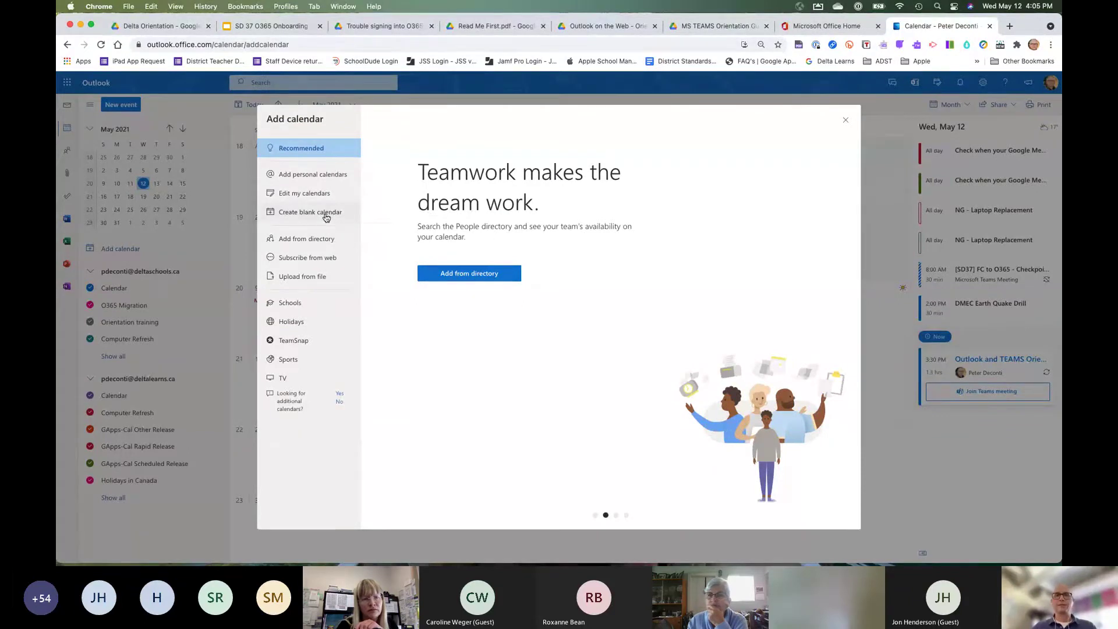
# Create a blank calendar named 'iPad Crate Pod C' under My calendars and save it.
pyautogui.click(326, 217)
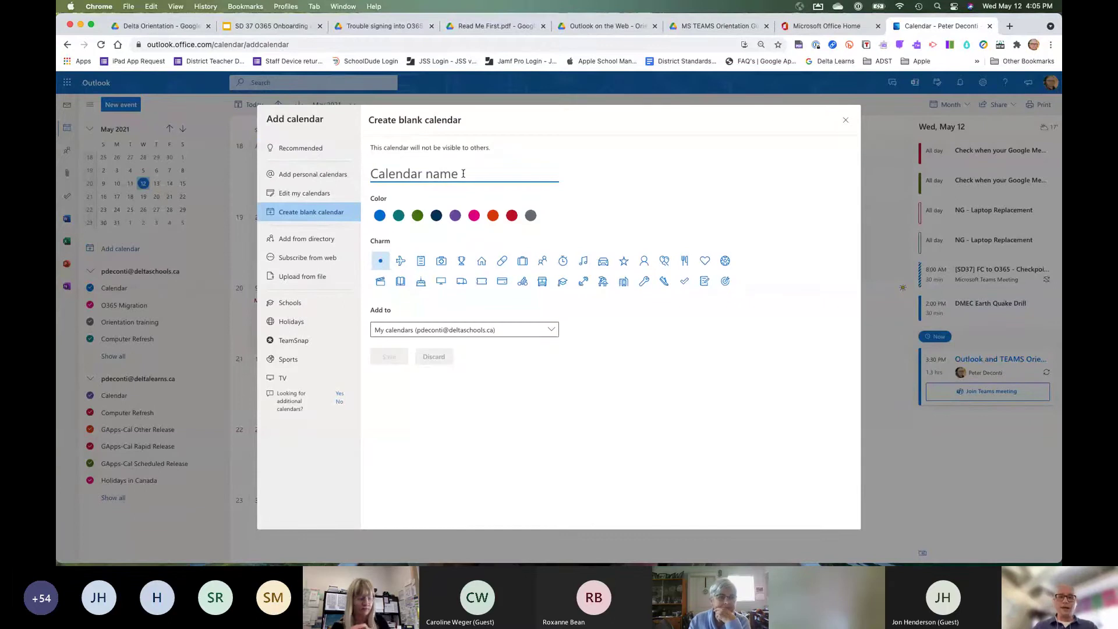
pyautogui.write('Demo')
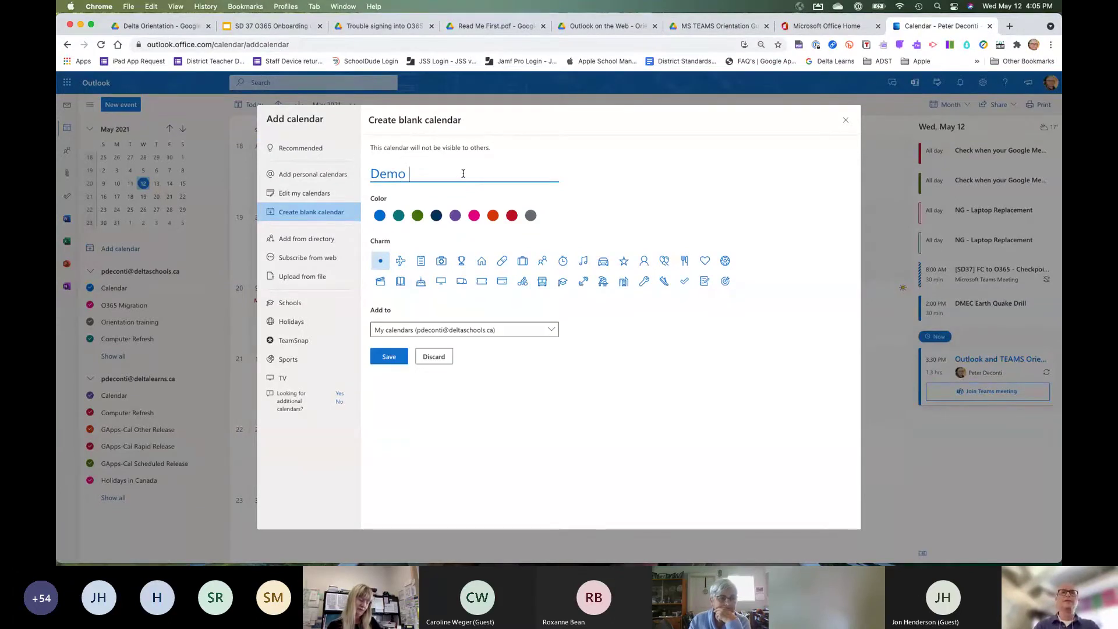
pyautogui.press('BackSpace')
pyautogui.press('BackSpace')
pyautogui.press('BackSpace')
pyautogui.press('BackSpace')
pyautogui.press('BackSpace')
pyautogui.write('ipa')
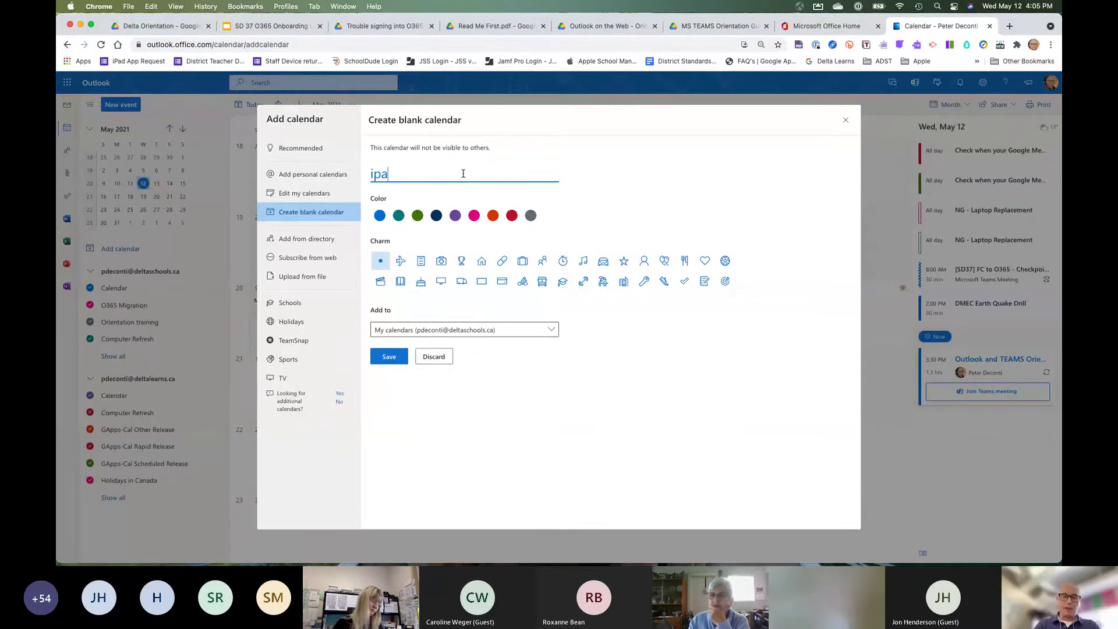
pyautogui.write('d')
pyautogui.press('BackSpace')
pyautogui.press('BackSpace')
pyautogui.press('BackSpace')
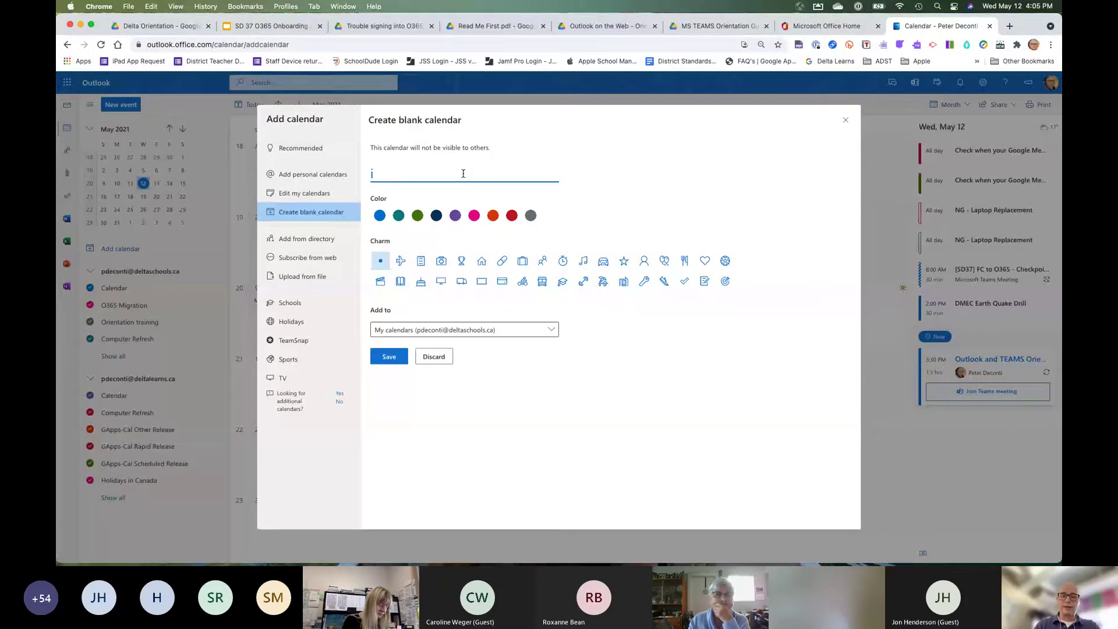
pyautogui.write('Pad C')
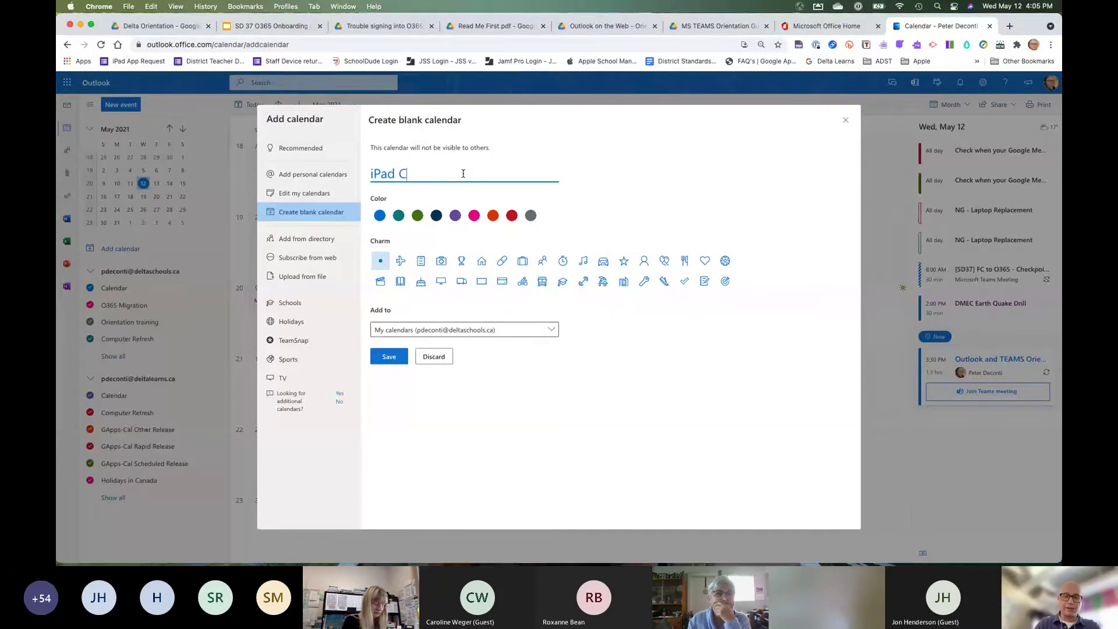
pyautogui.write('rate ')
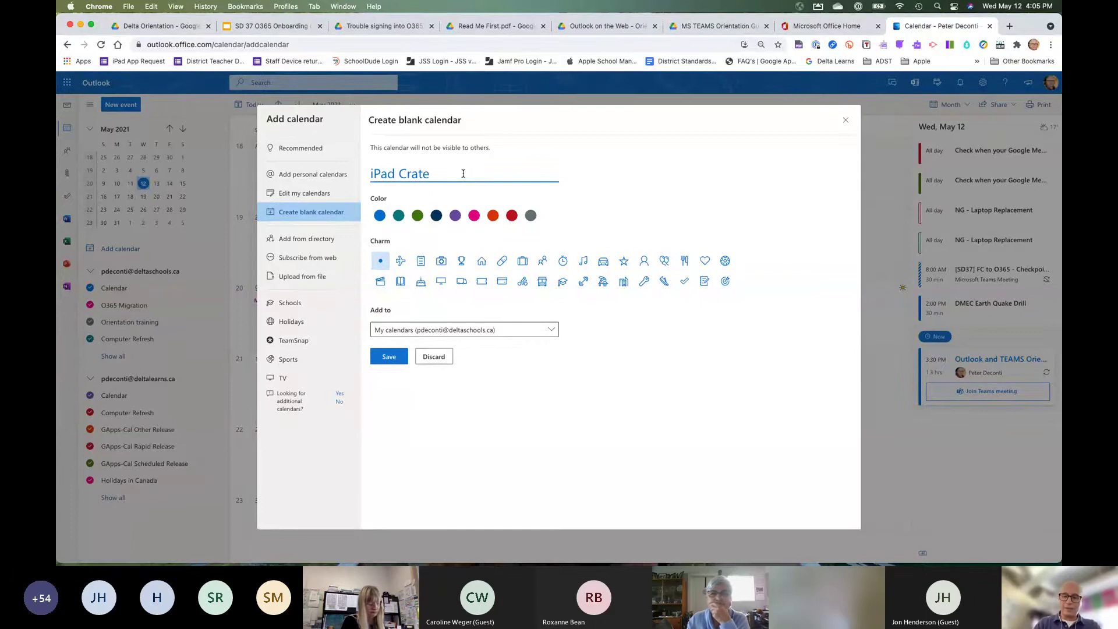
pyautogui.write('Pod C')
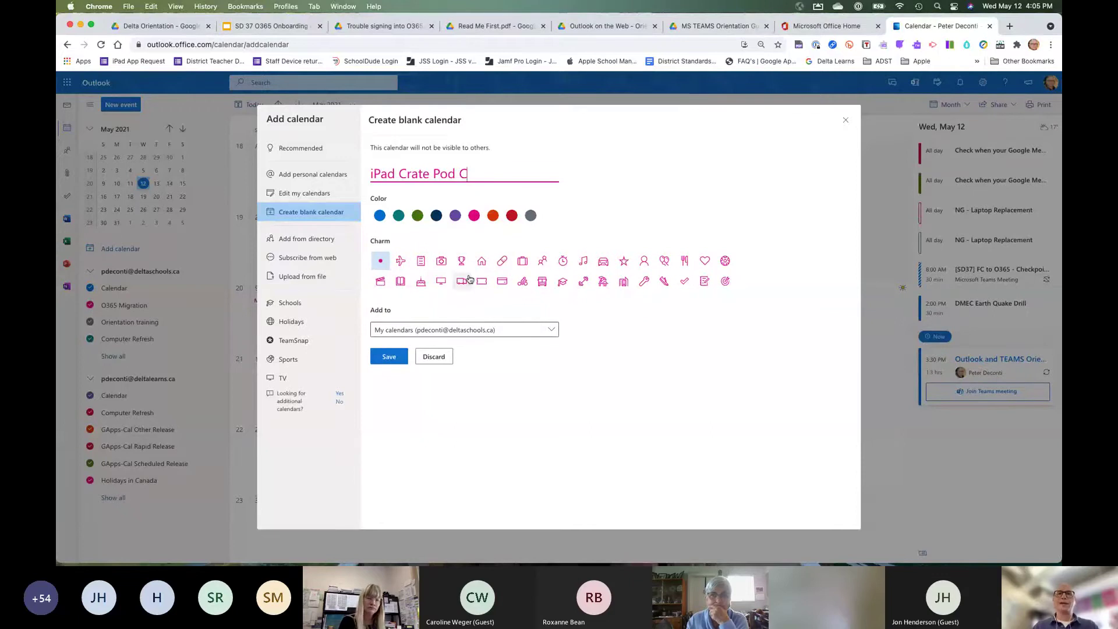
pyautogui.click(551, 332)
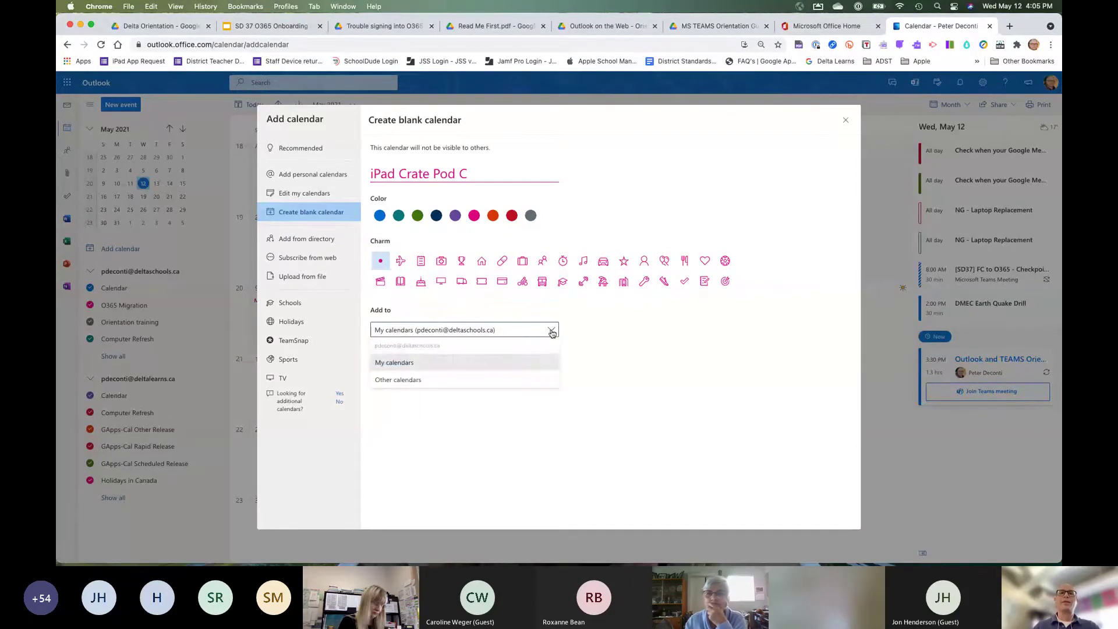
pyautogui.click(500, 362)
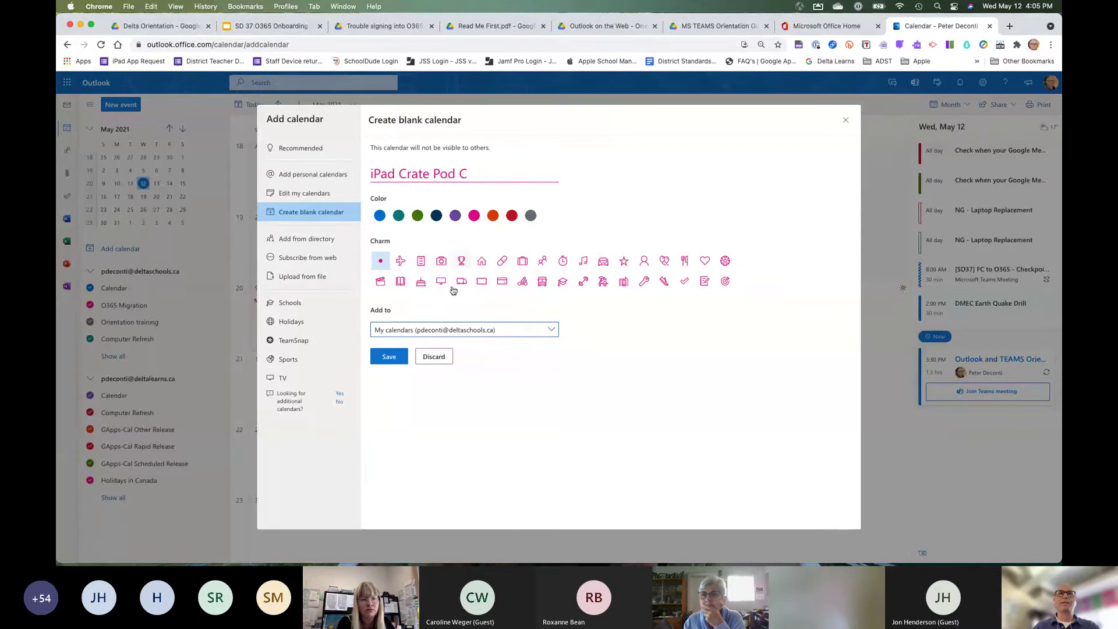
pyautogui.click(390, 357)
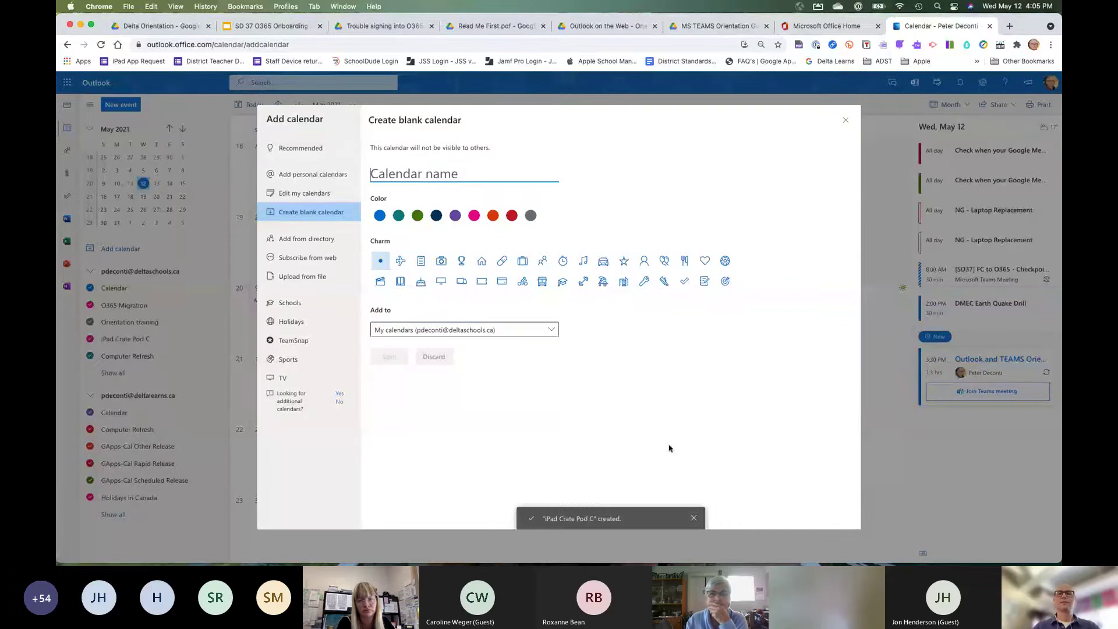
# Close the Add calendar dialog and open the iPad Crate Pod C calendar's options menu.
pyautogui.click(845, 120)
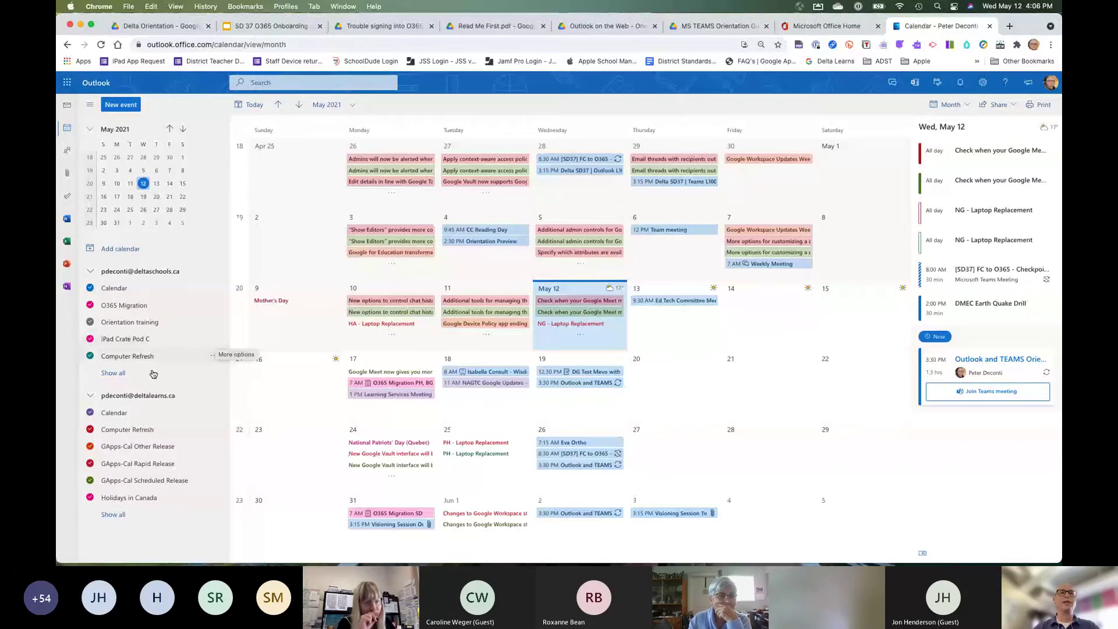
pyautogui.click(214, 342)
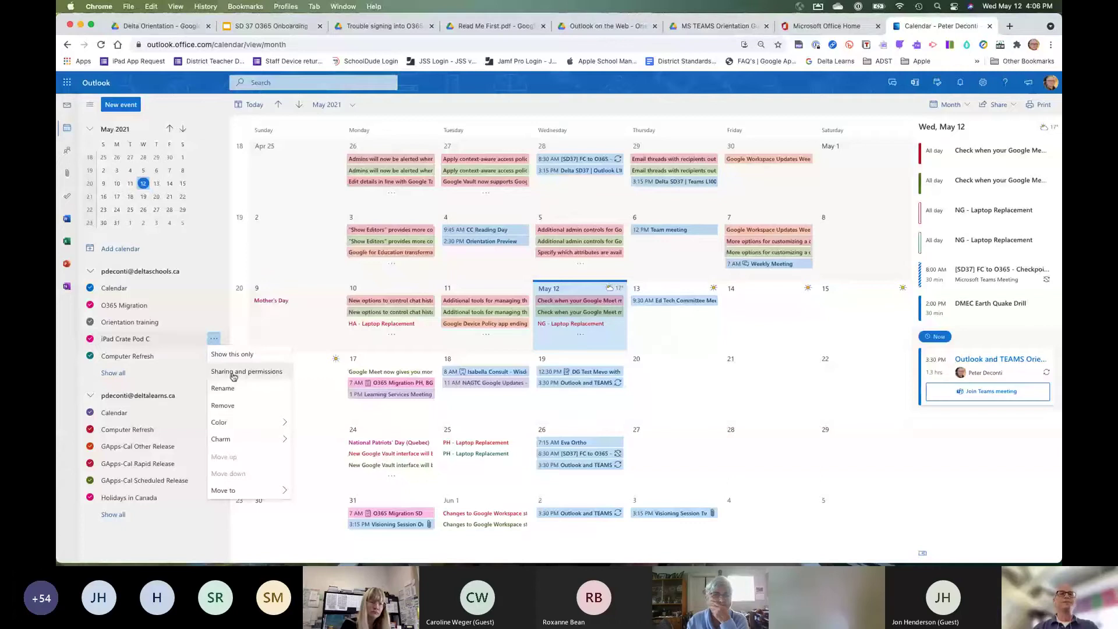
pyautogui.click(233, 373)
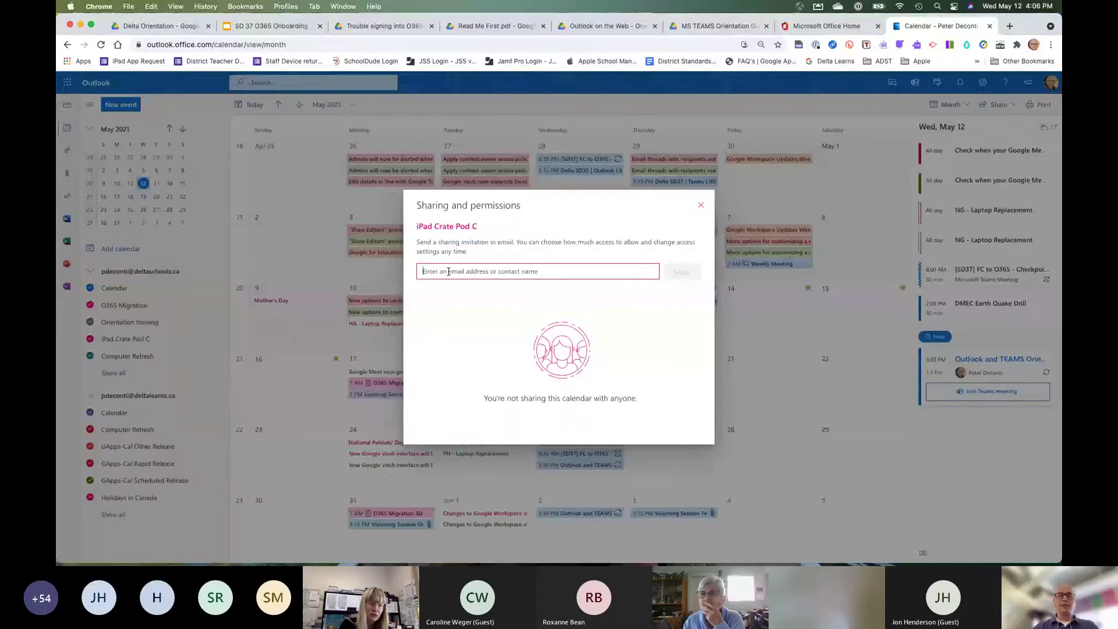
pyautogui.write('curt')
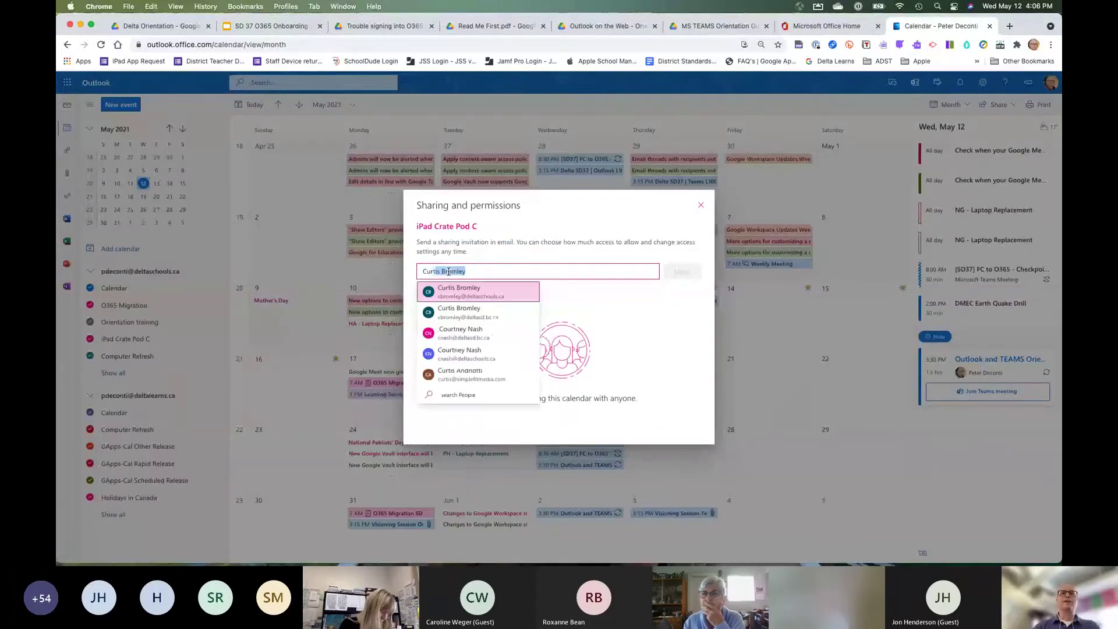
pyautogui.click(454, 295)
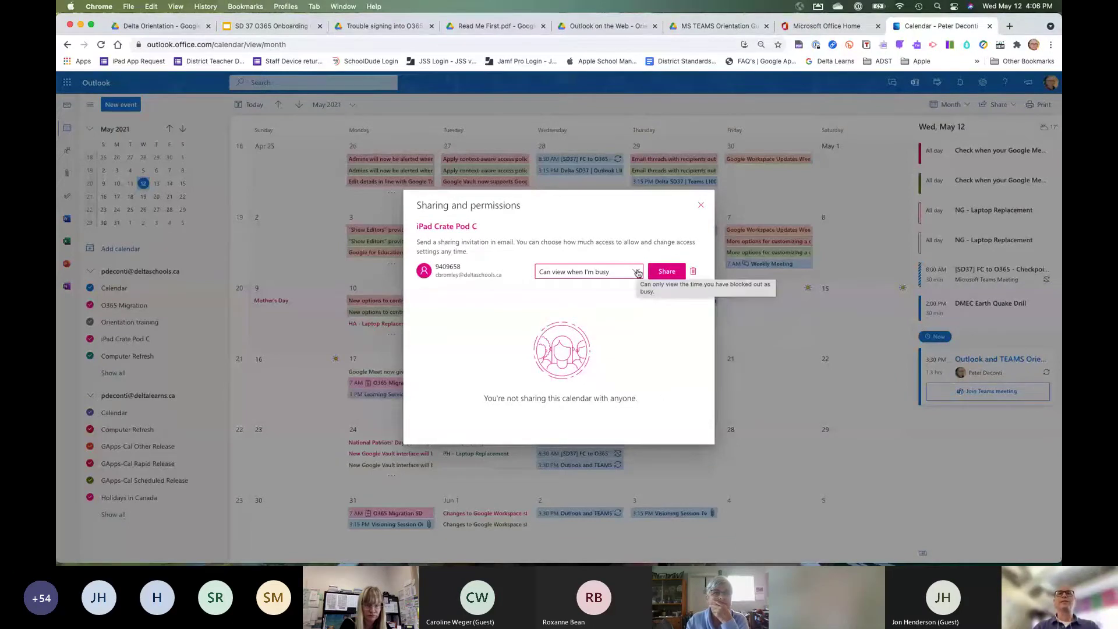
pyautogui.click(638, 273)
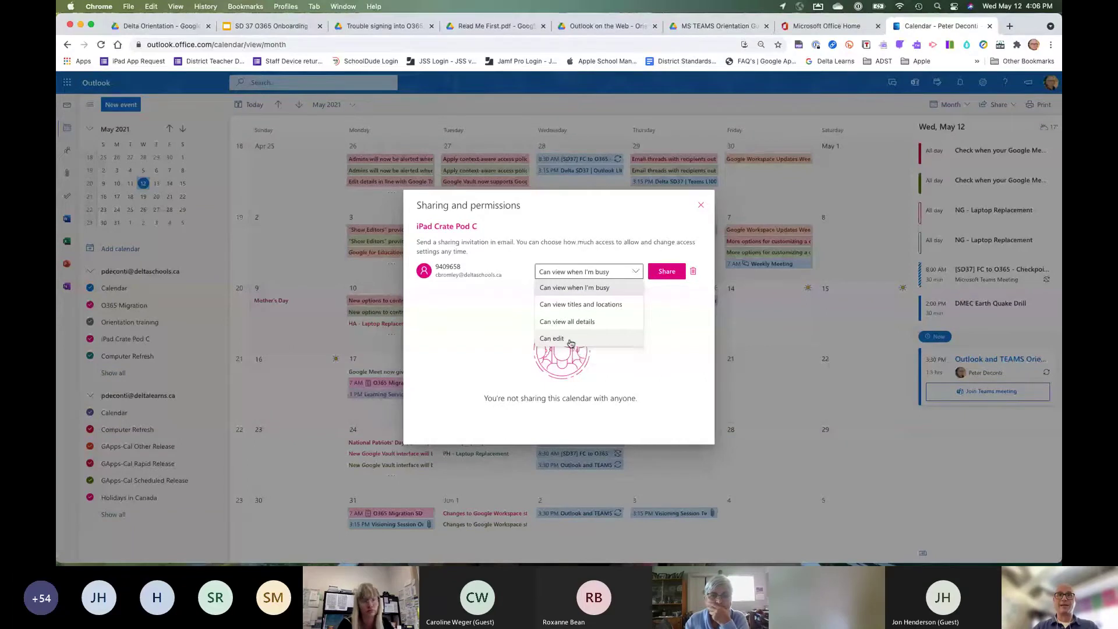
pyautogui.click(570, 343)
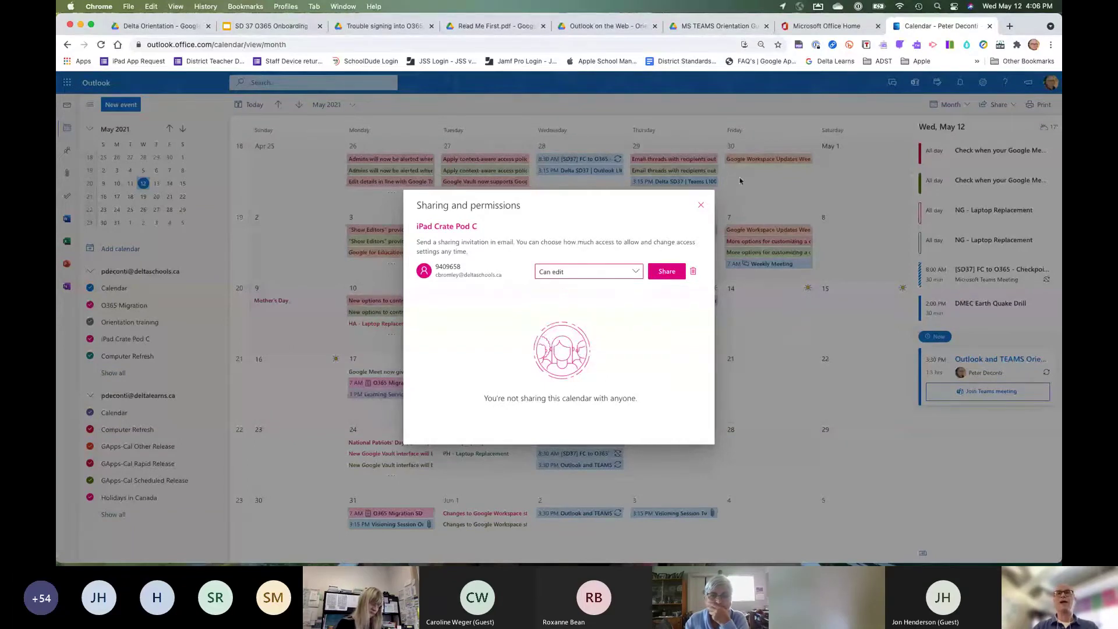
pyautogui.click(701, 204)
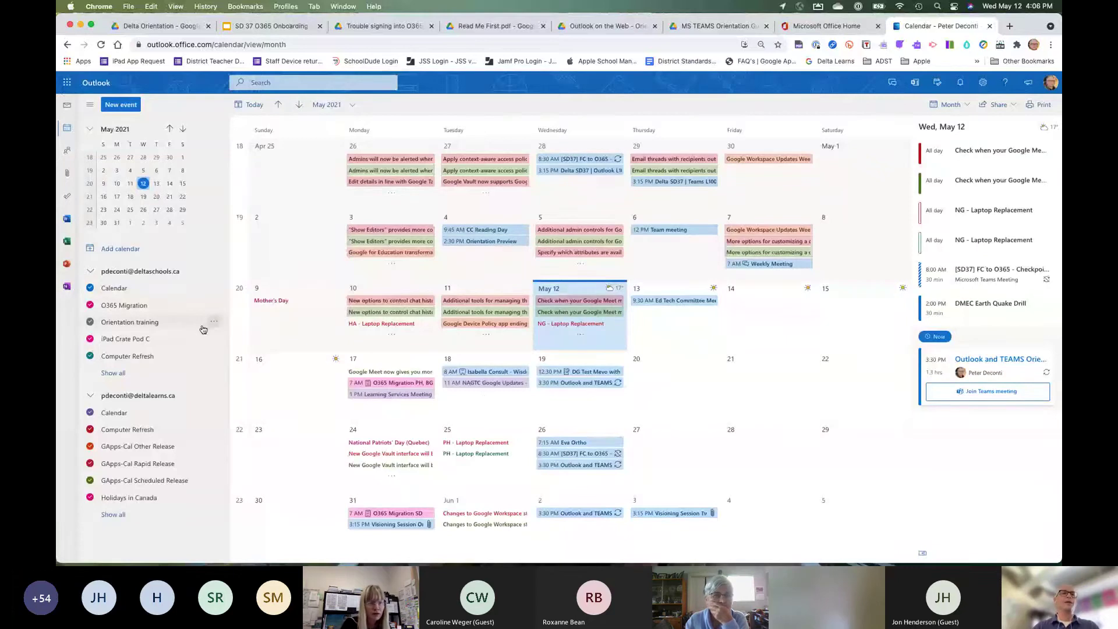
# Share iPad Crate Pod C with a first colleague at 'Can view all details' permission.
pyautogui.click(214, 341)
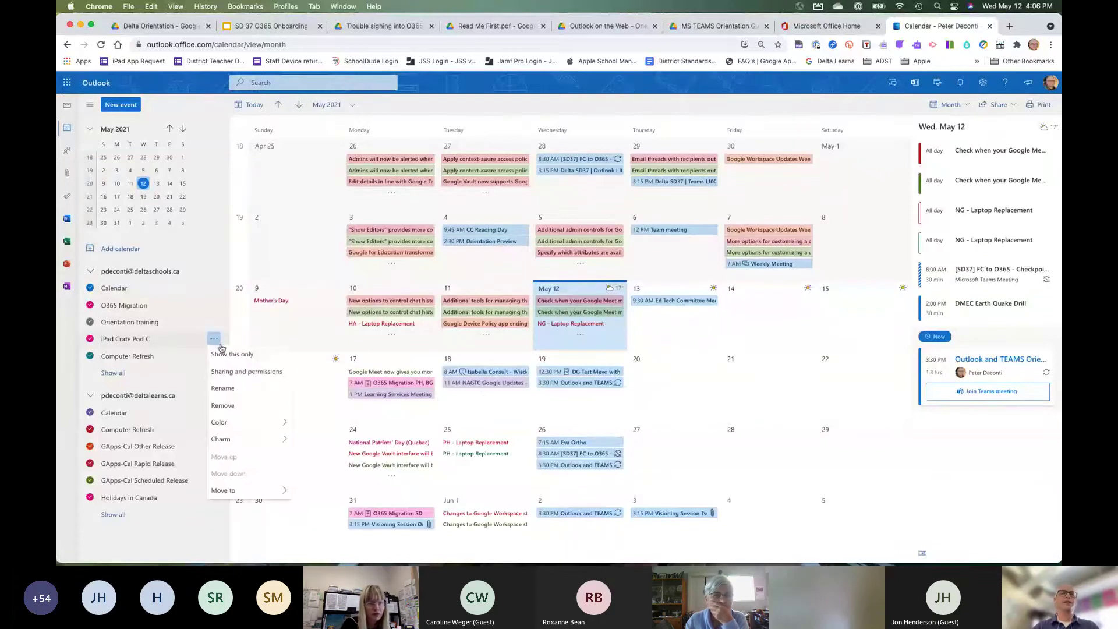
pyautogui.click(235, 373)
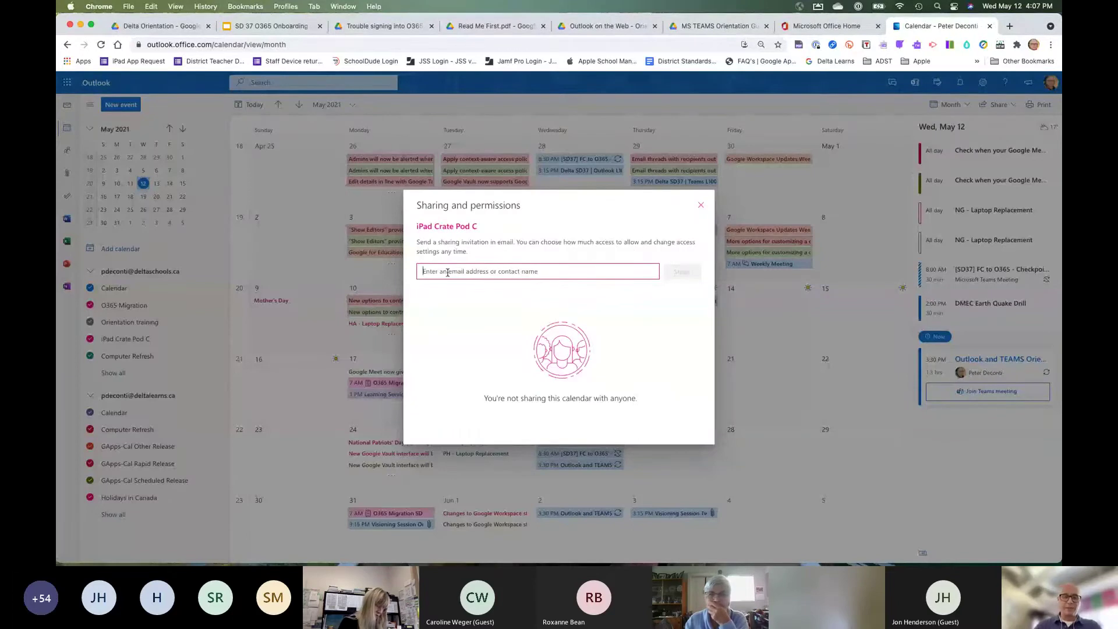
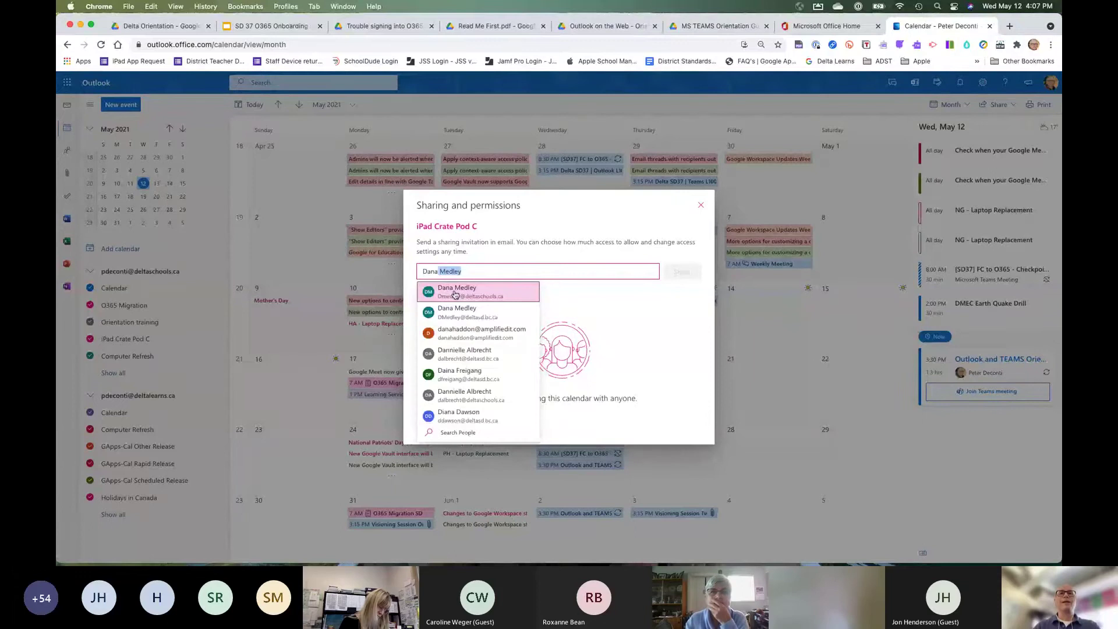
pyautogui.click(455, 294)
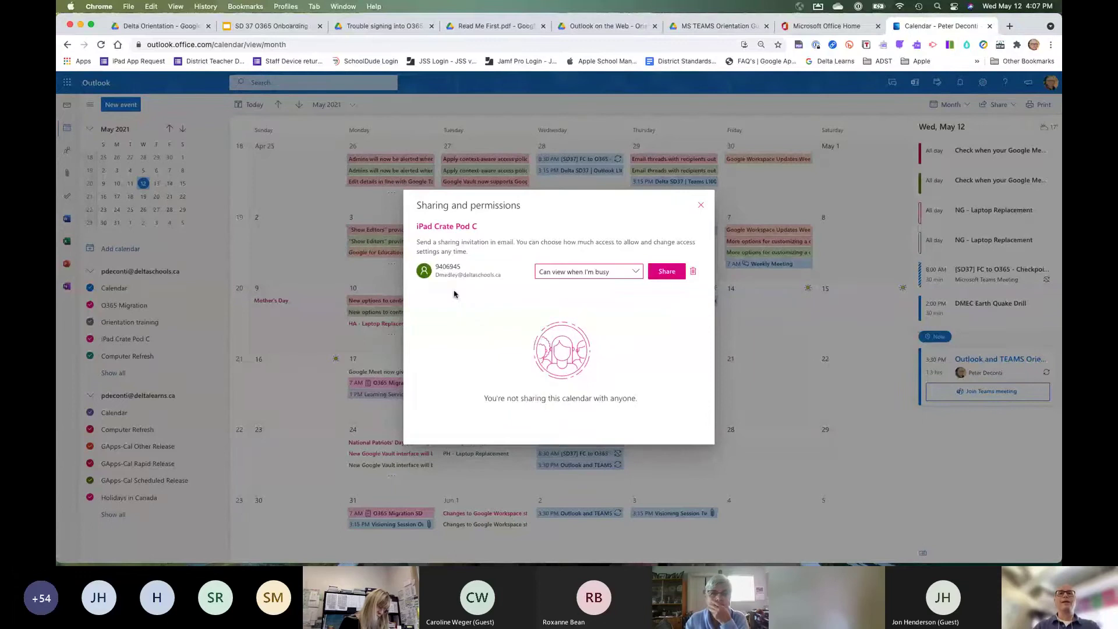
pyautogui.click(605, 272)
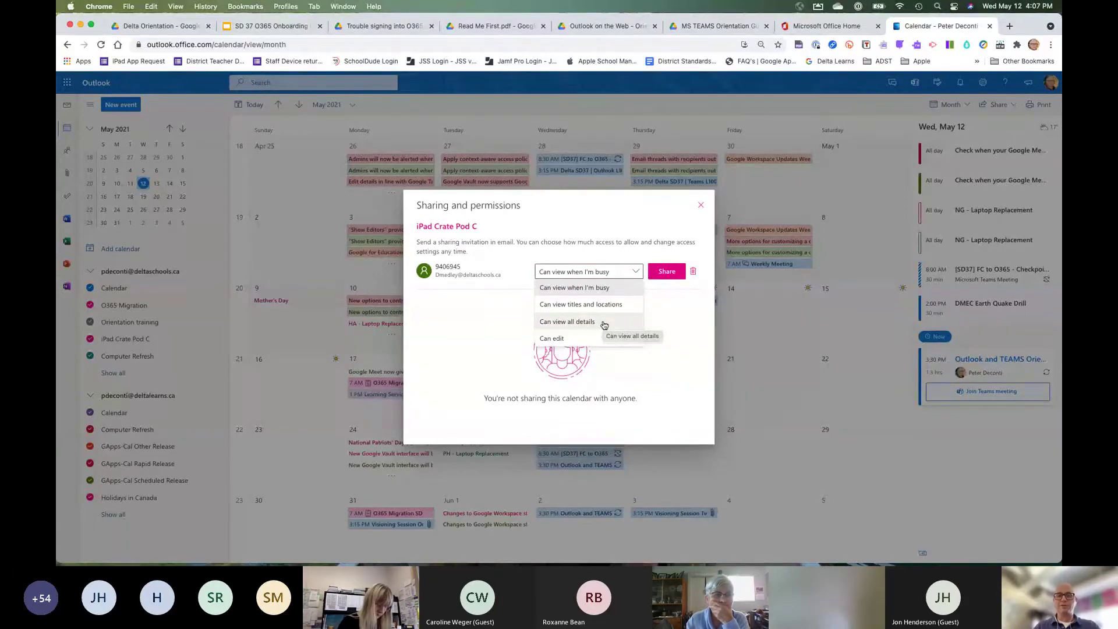
pyautogui.click(604, 325)
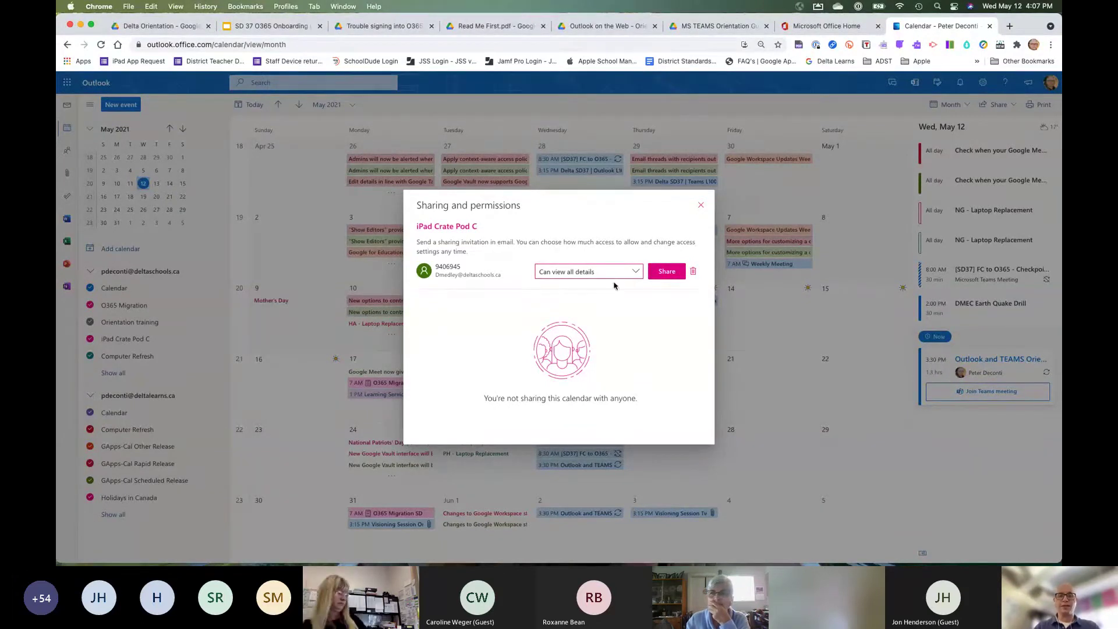
pyautogui.click(668, 272)
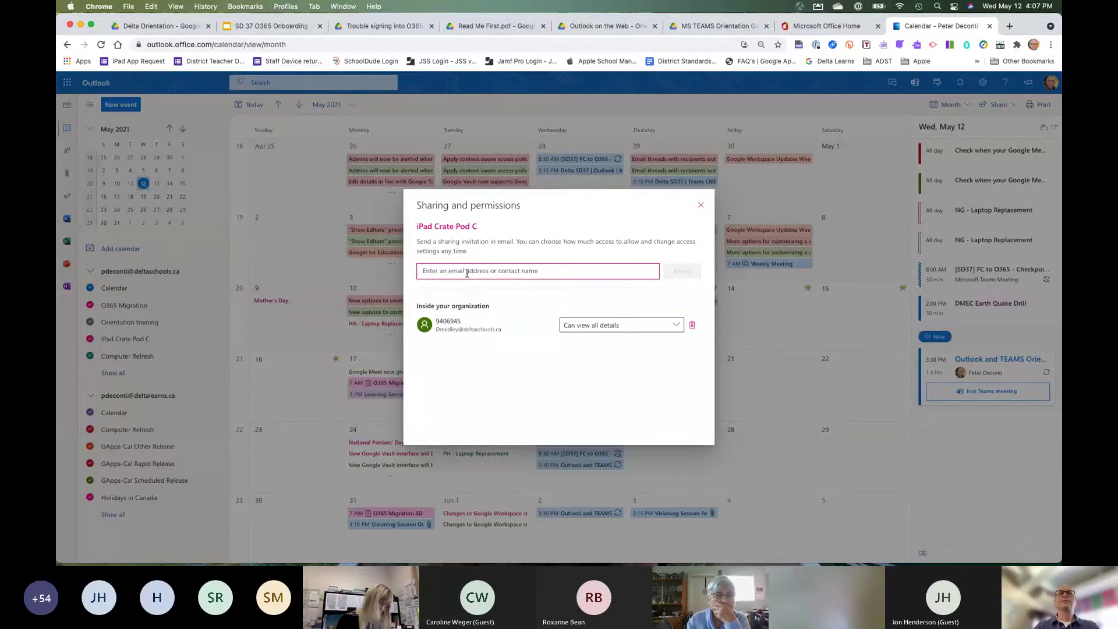
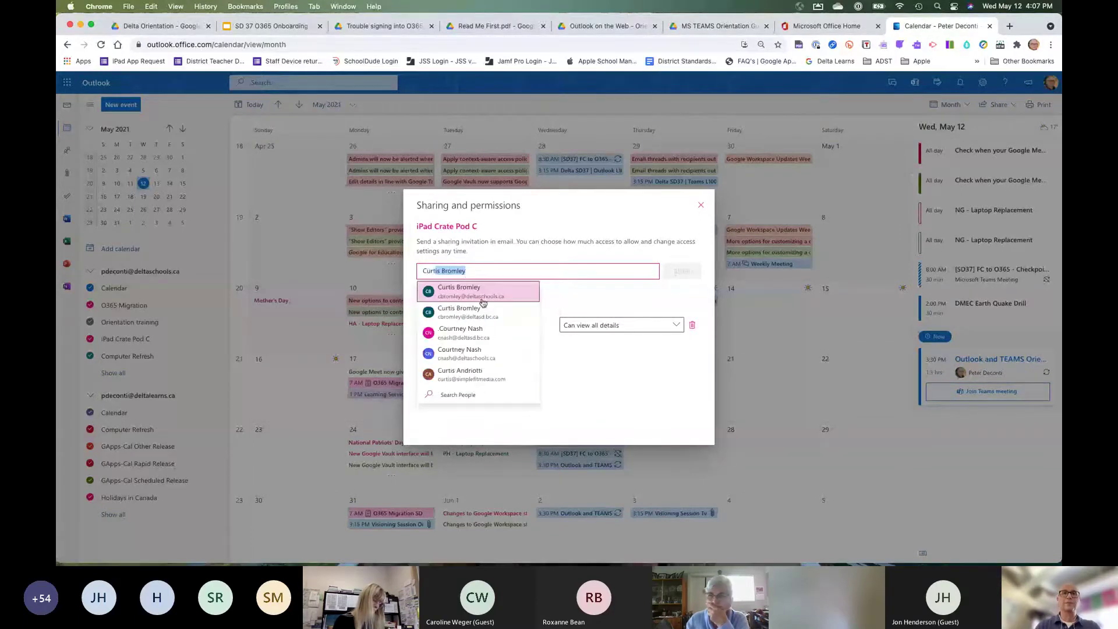
# Share it with a second colleague at 'Can edit' permission, then close the sharing dialog.
pyautogui.click(482, 302)
pyautogui.click(624, 272)
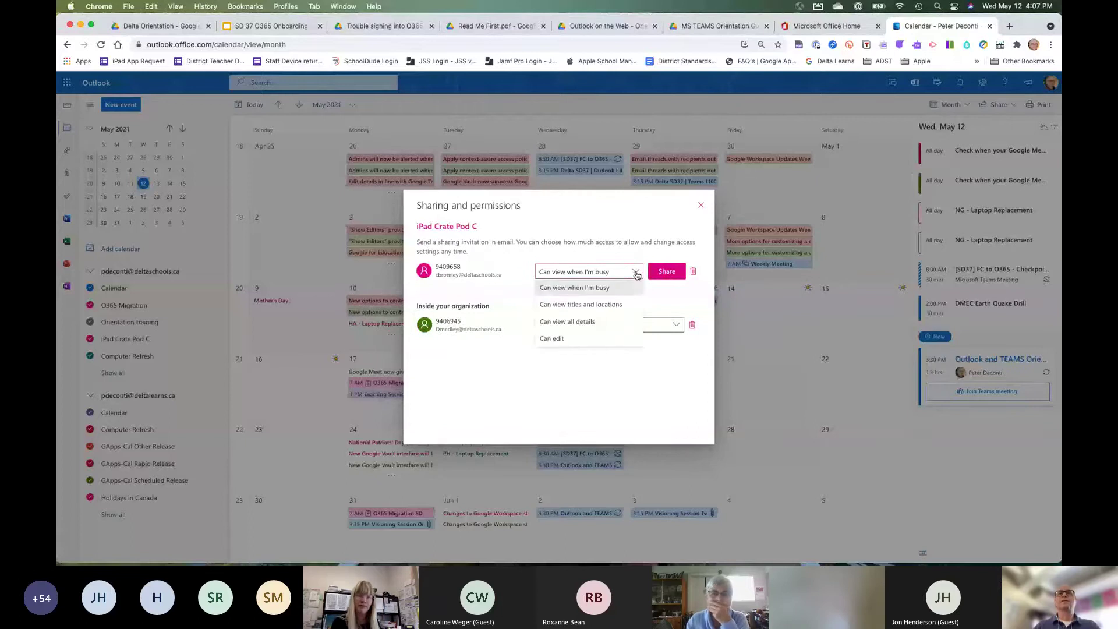
pyautogui.click(582, 339)
pyautogui.click(667, 272)
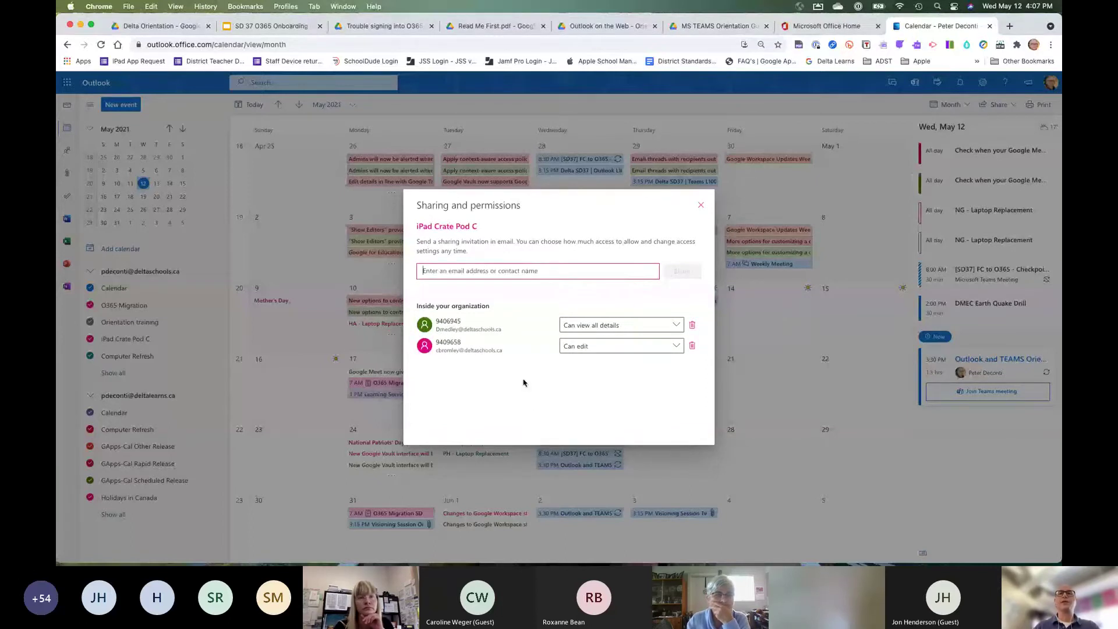
pyautogui.click(673, 325)
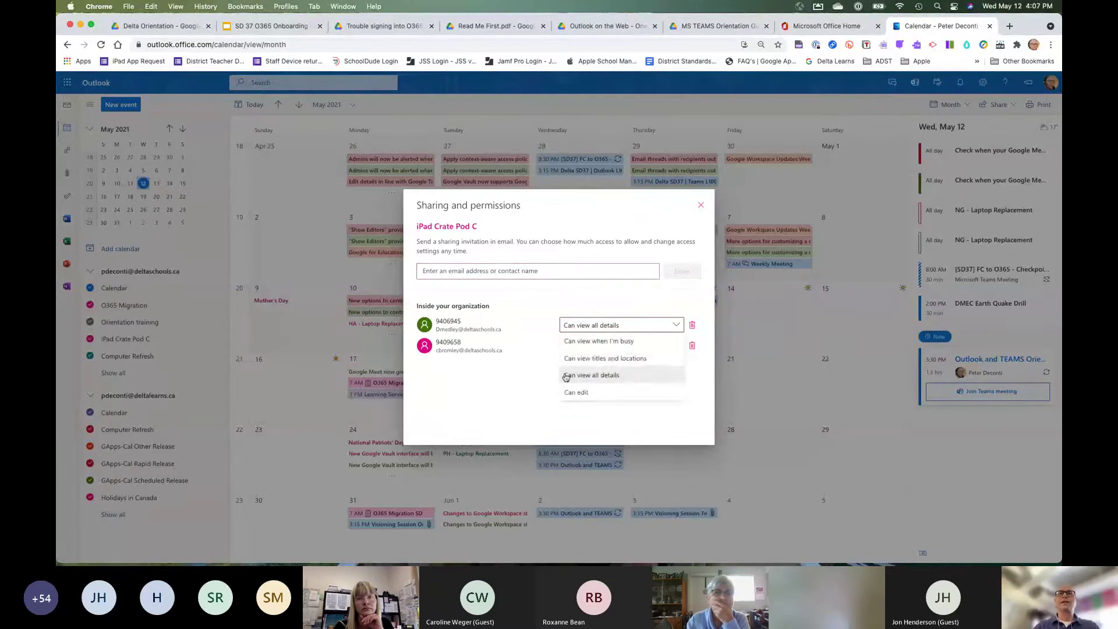
pyautogui.click(501, 399)
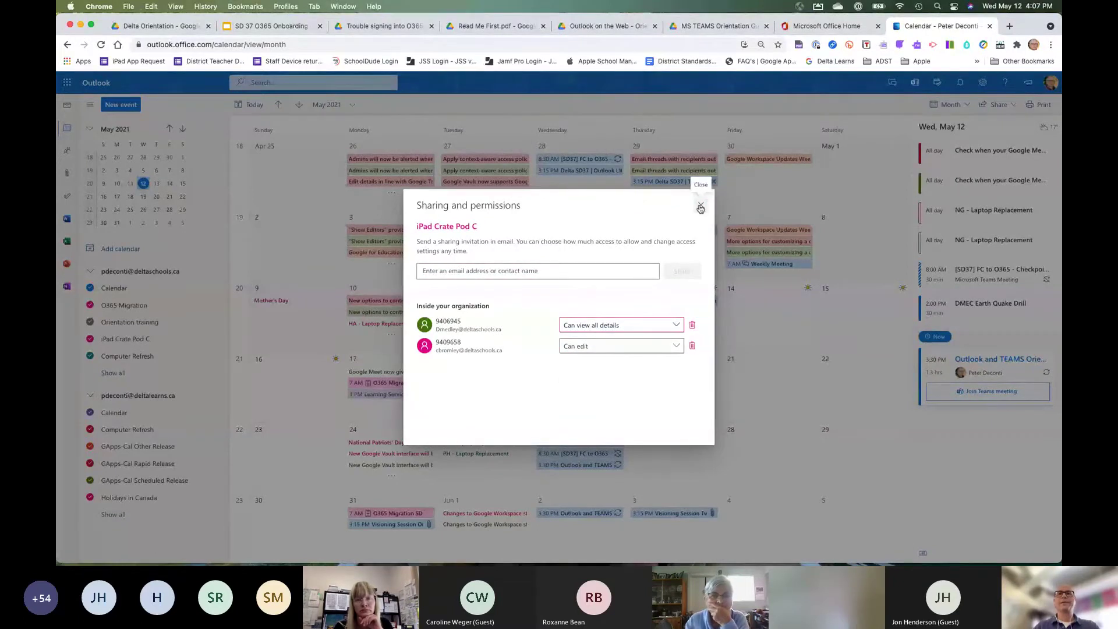
pyautogui.click(700, 208)
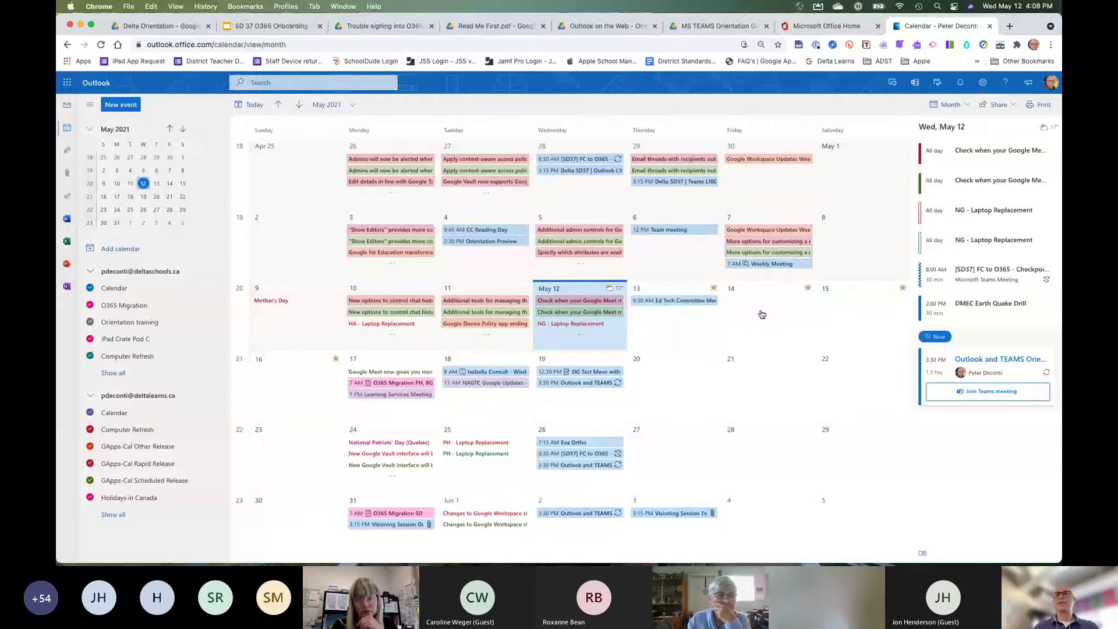
# Draft a May 14 event titled '<person> is using iPads' on the iPad Crate Pod C calendar.
pyautogui.doubleClick(761, 313)
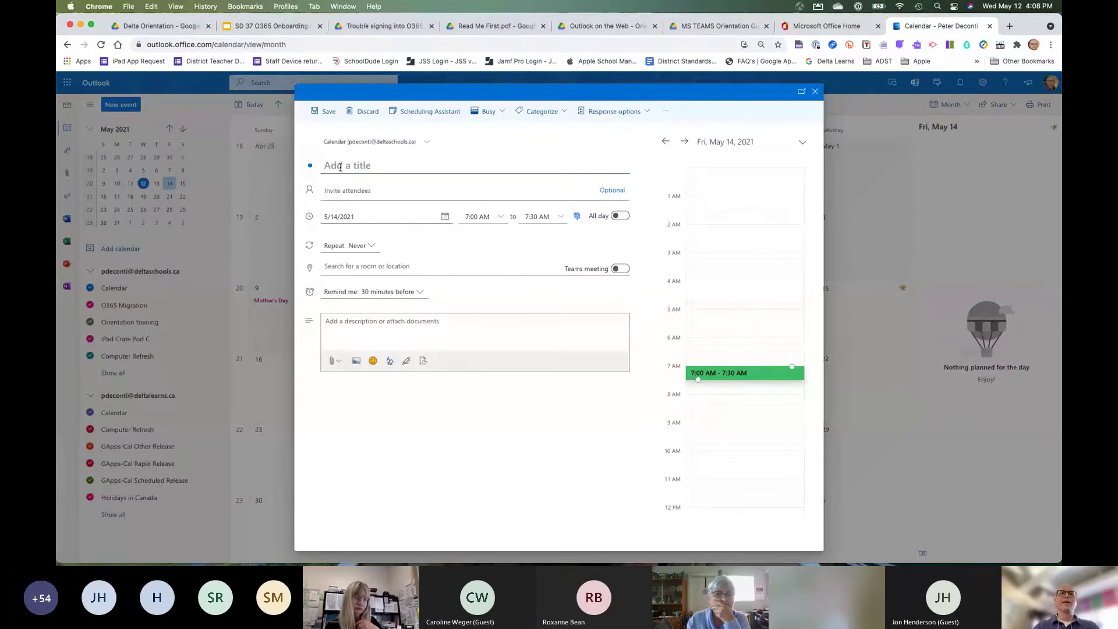
pyautogui.write('Pe')
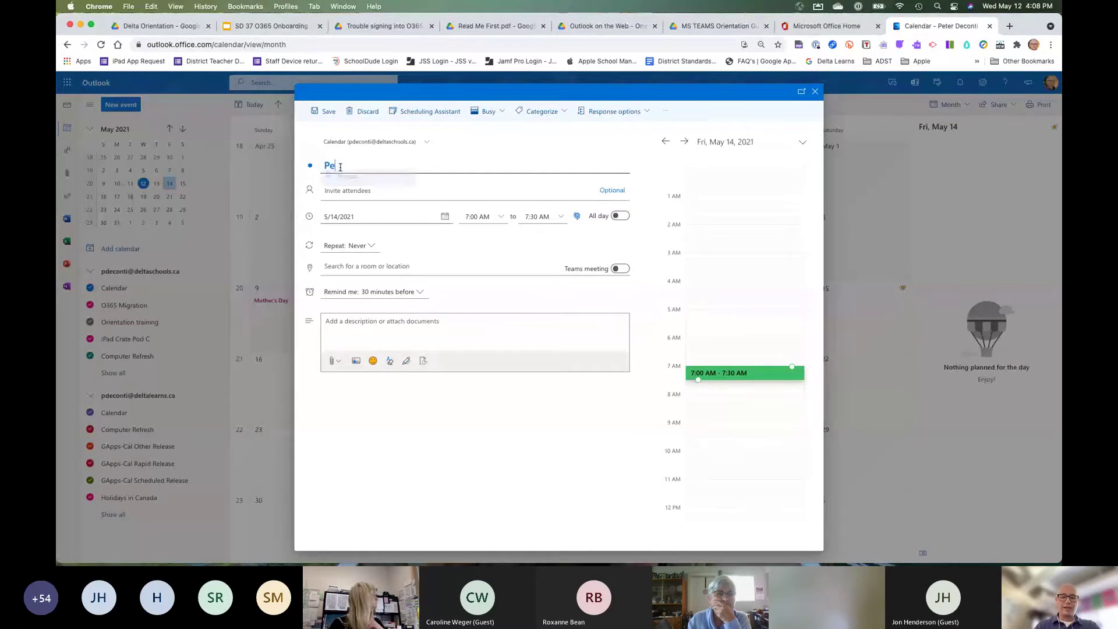
pyautogui.write('ter is usin')
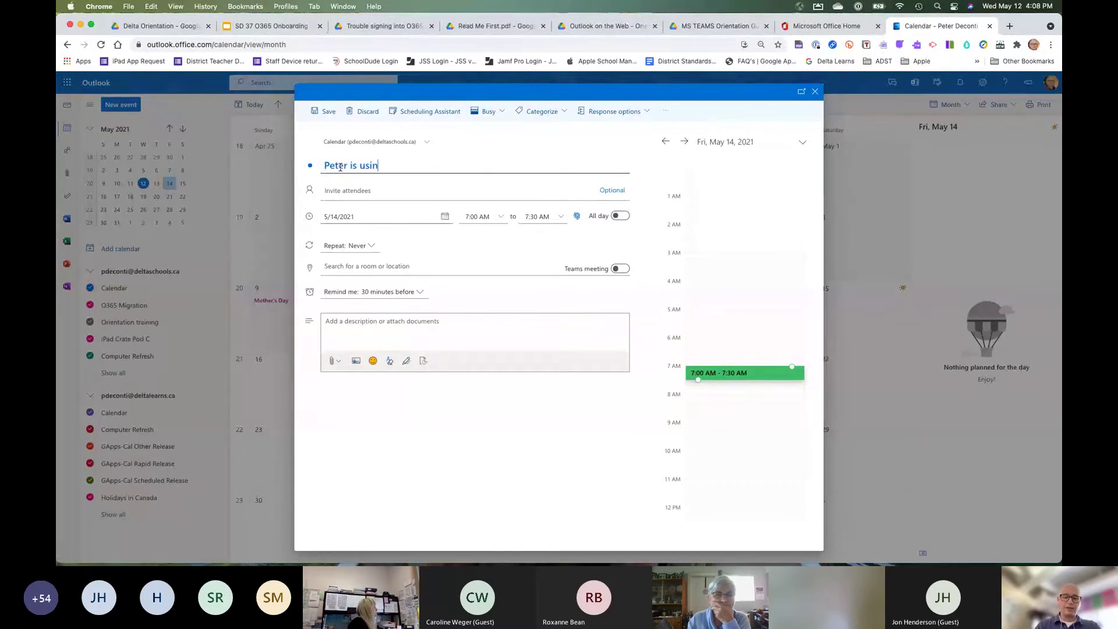
pyautogui.write('g ipads')
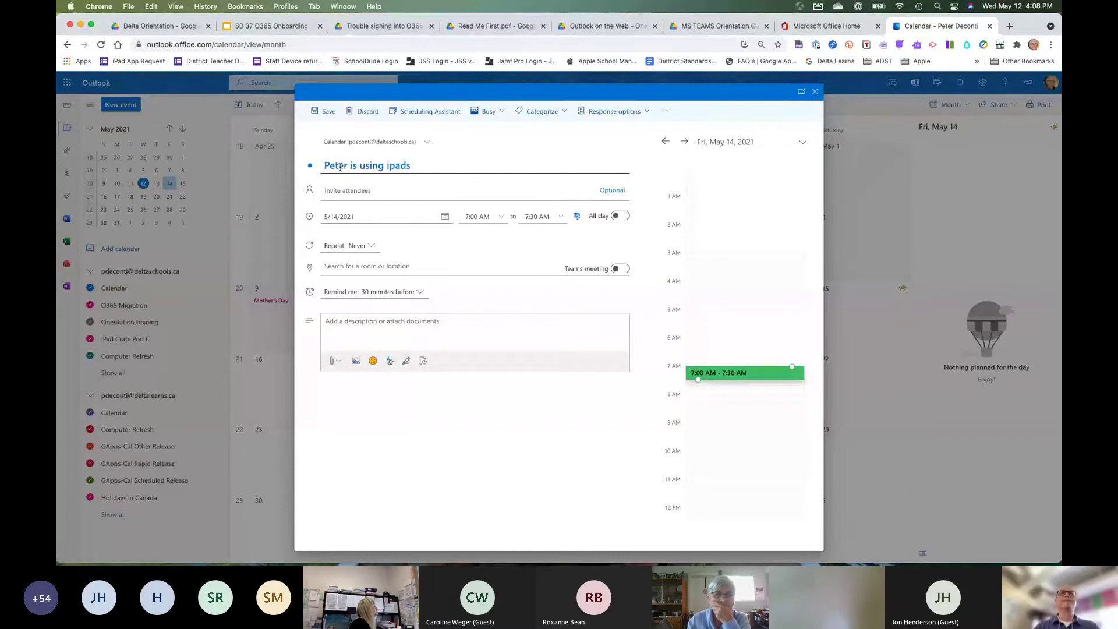
pyautogui.click(394, 169)
pyautogui.press('BackSpace')
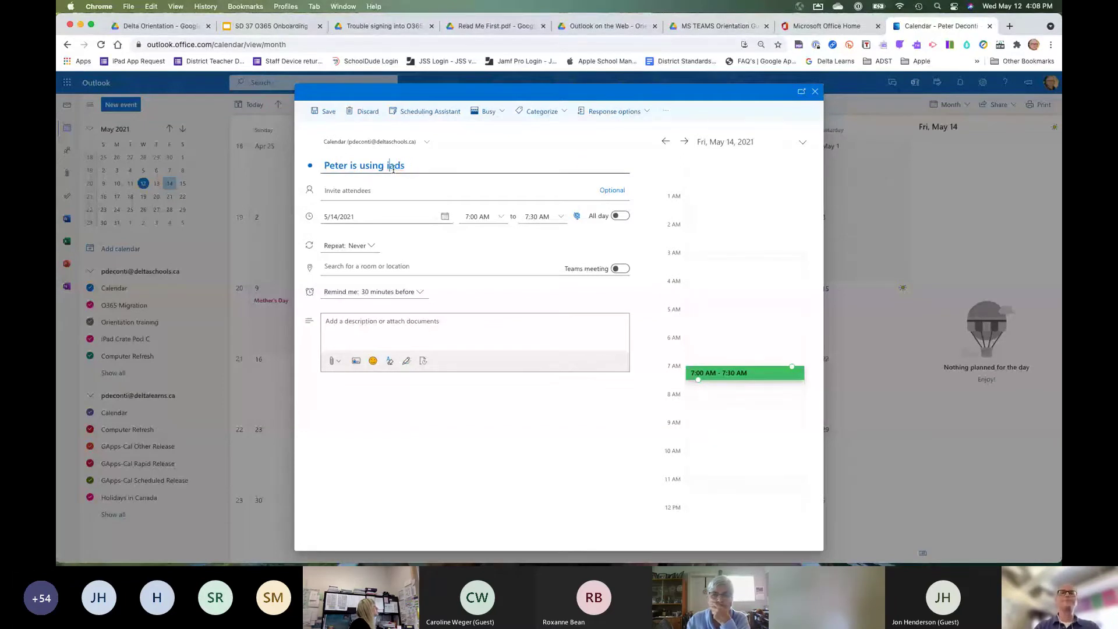
pyautogui.write('P')
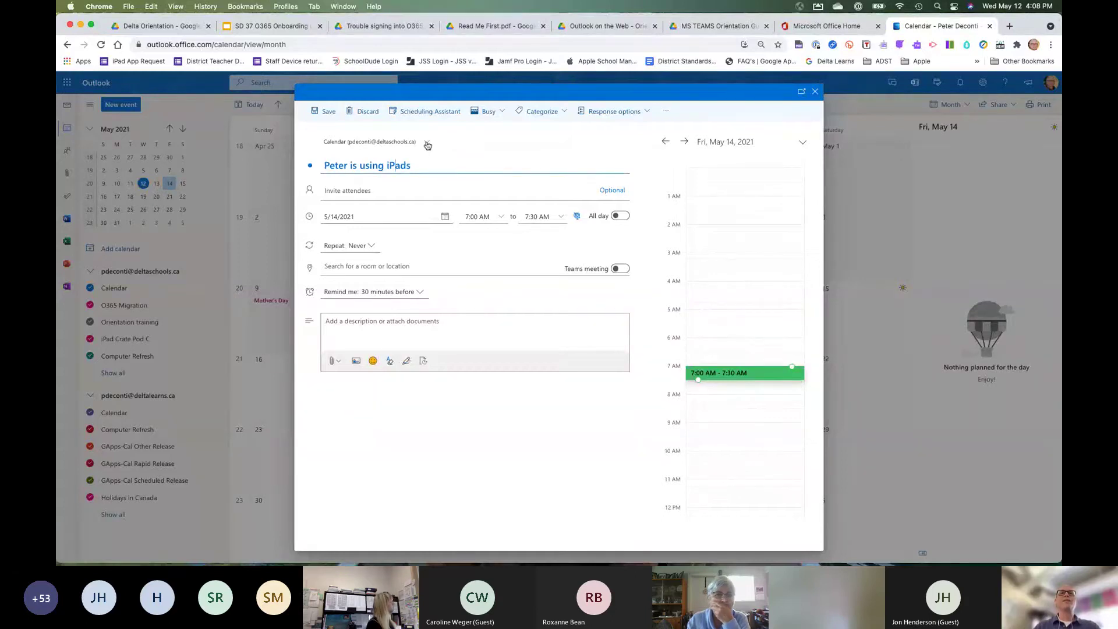
pyautogui.click(427, 144)
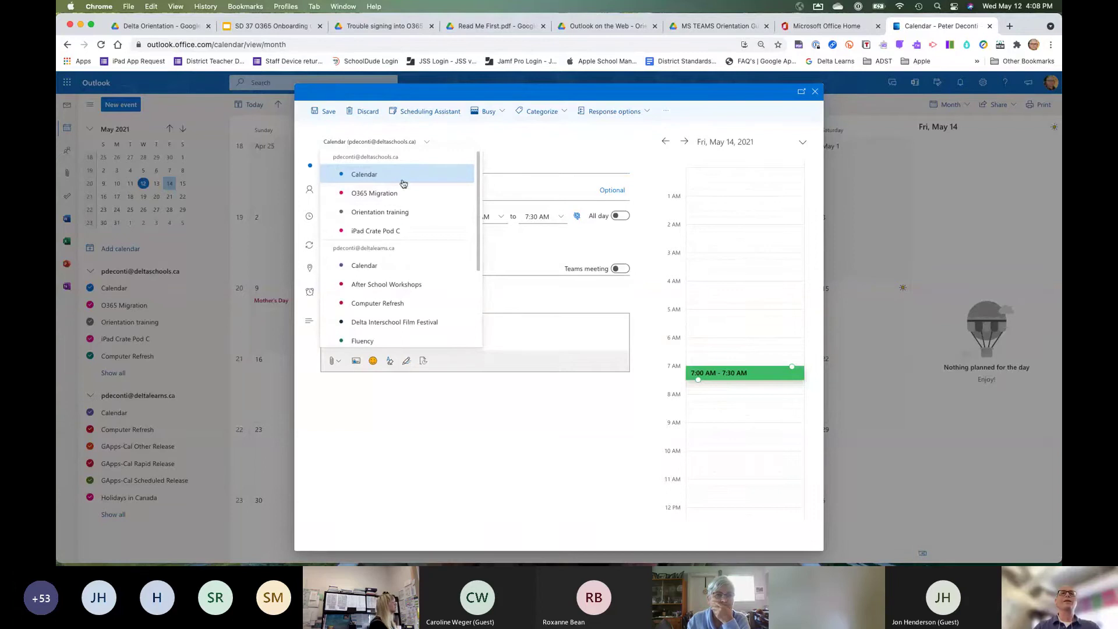
pyautogui.click(368, 233)
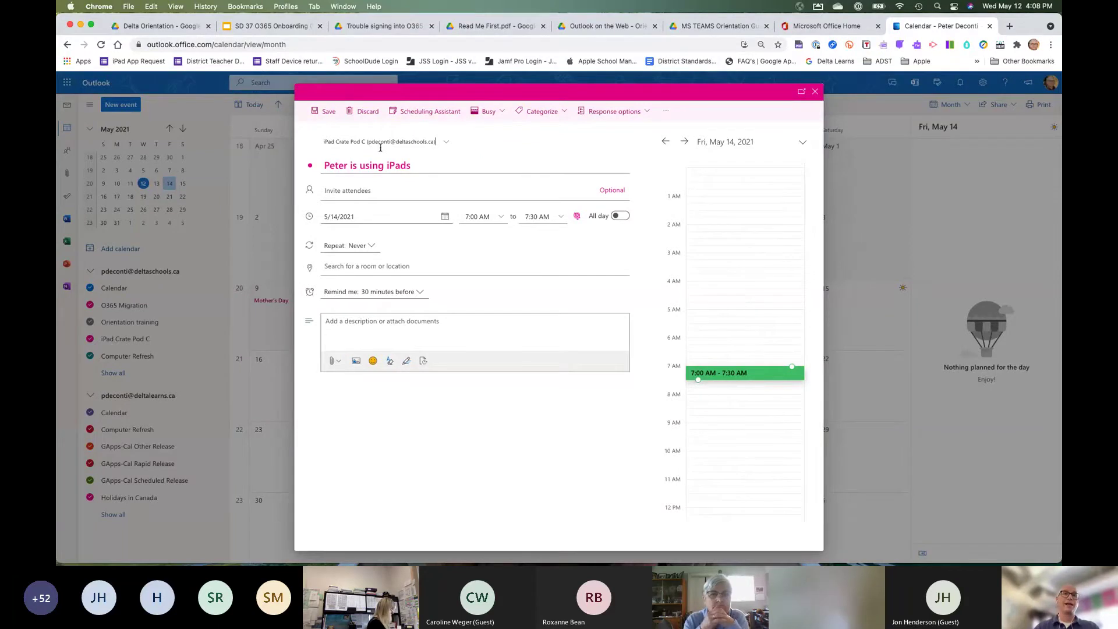
# Set the iPad event to run from 10:30 AM to 1:00 PM.
pyautogui.click(501, 218)
pyautogui.scroll(-3, 502, 274)
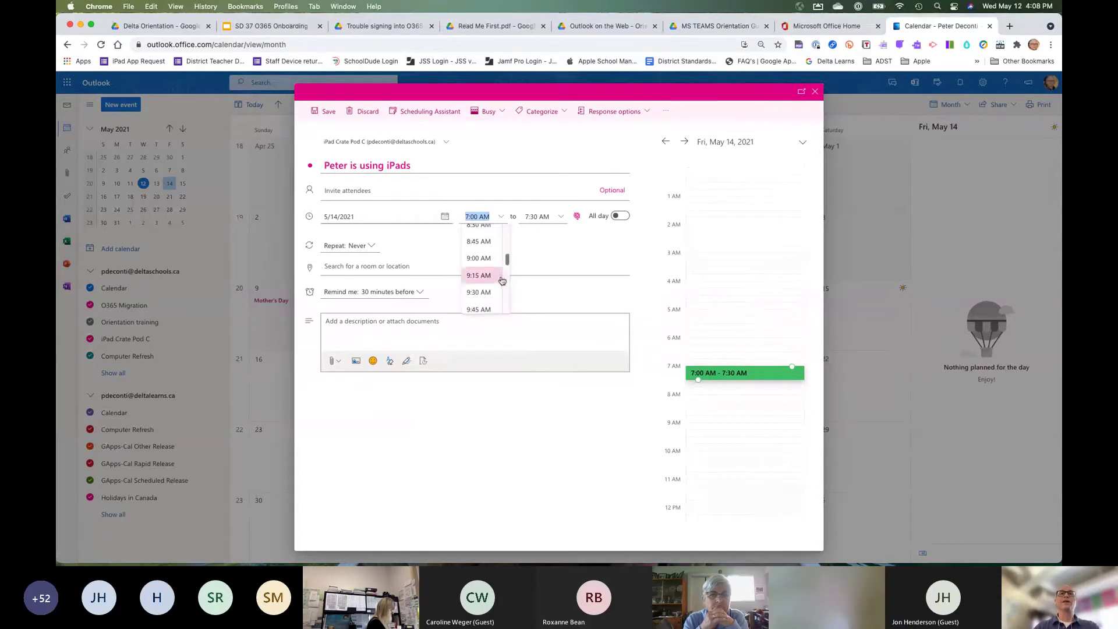
pyautogui.scroll(-3, 502, 281)
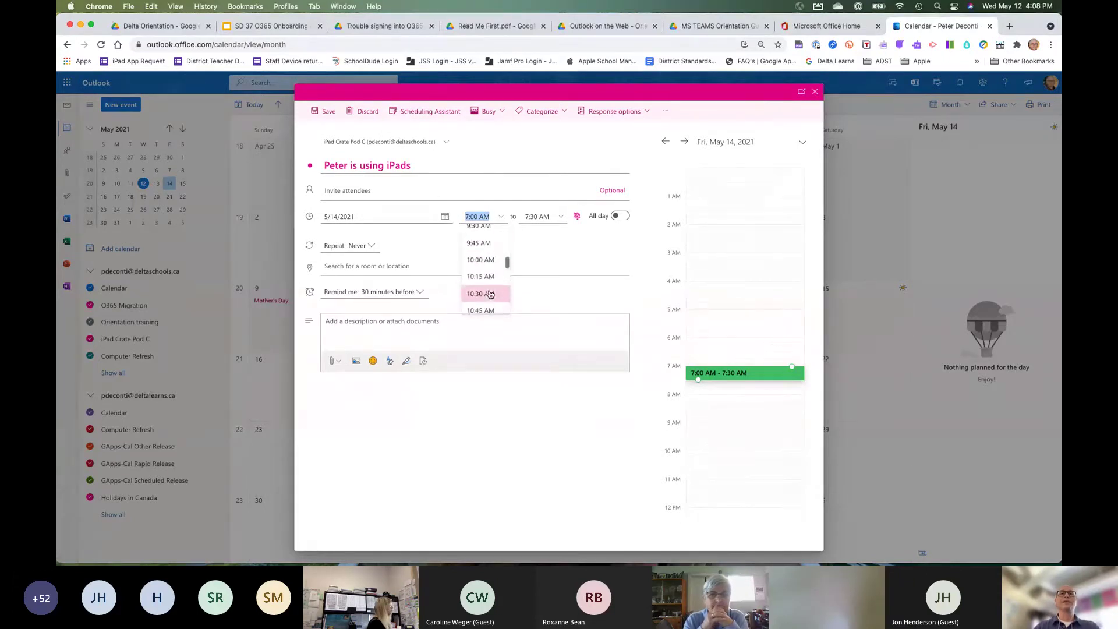
pyautogui.click(490, 294)
pyautogui.click(561, 217)
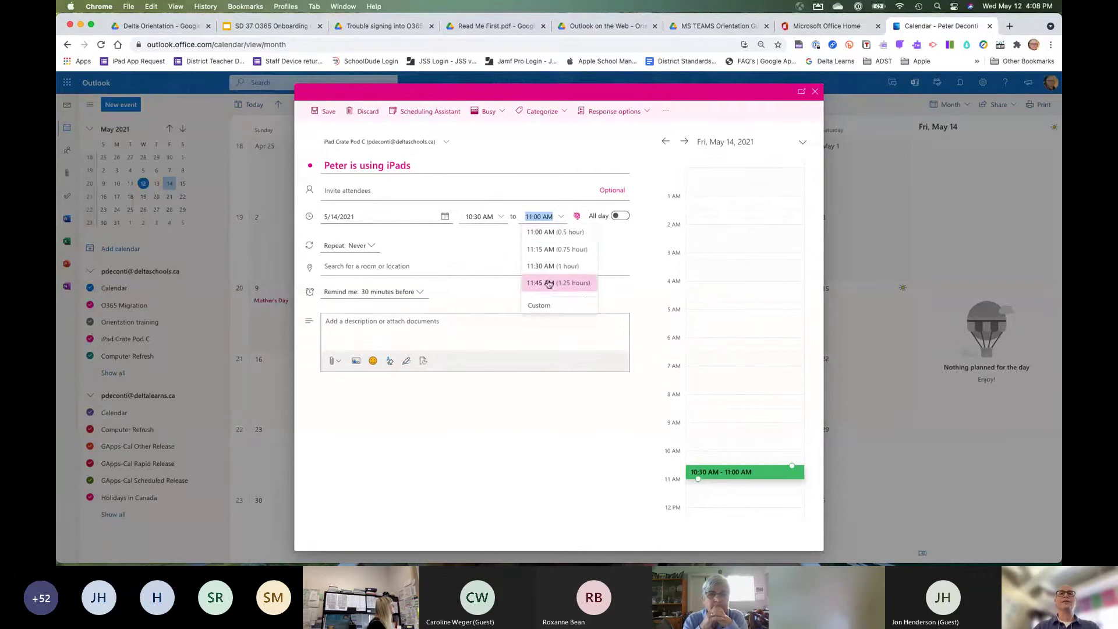
pyautogui.scroll(-3, 548, 284)
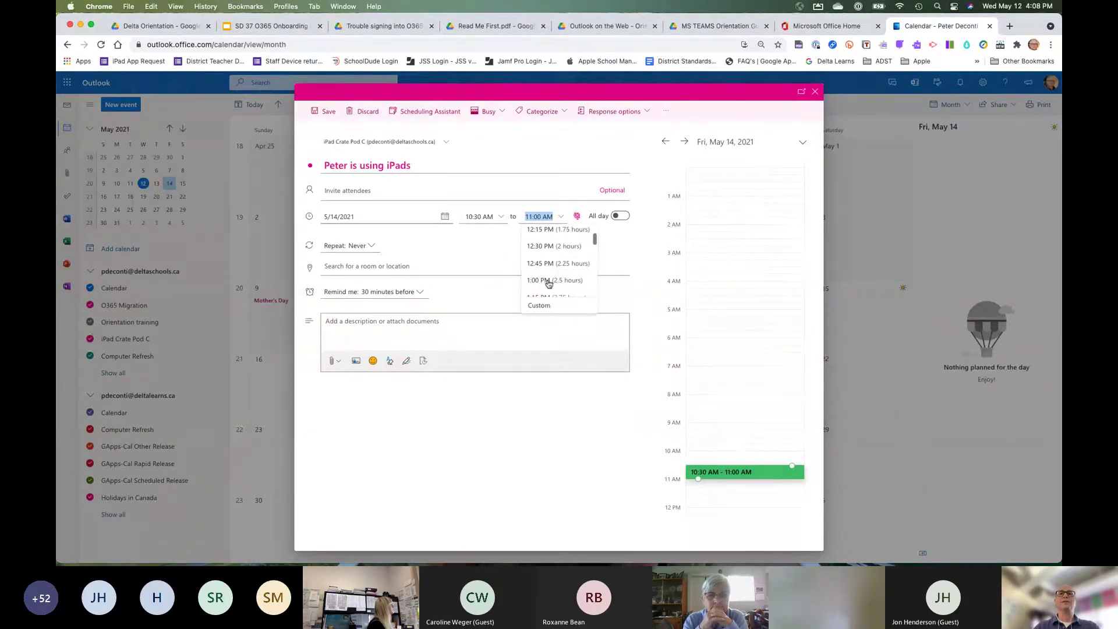
pyautogui.click(548, 281)
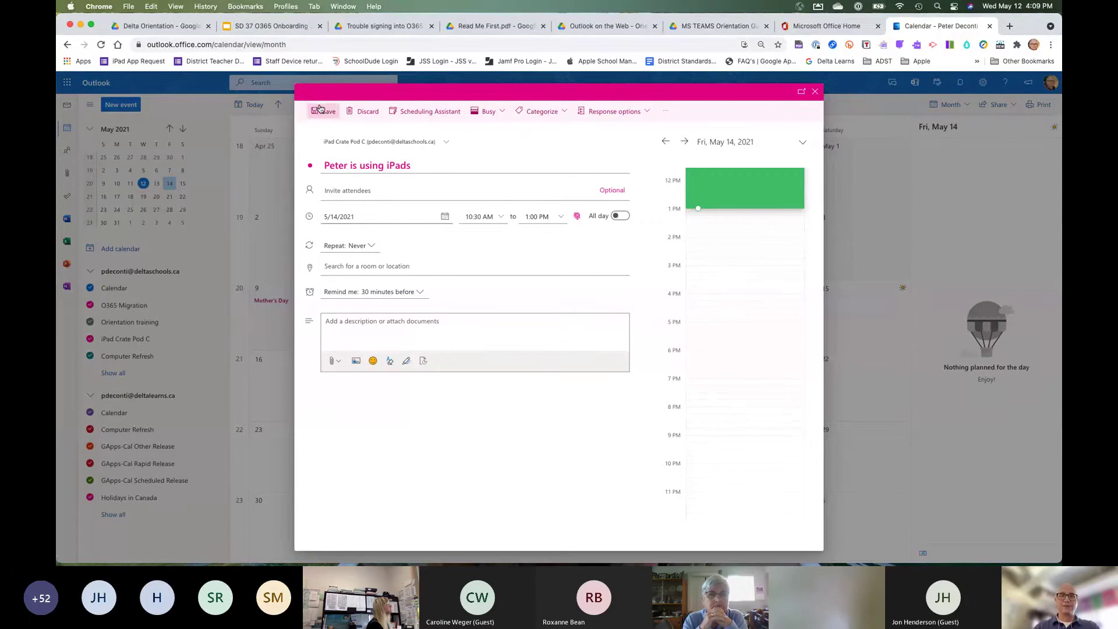
pyautogui.click(445, 146)
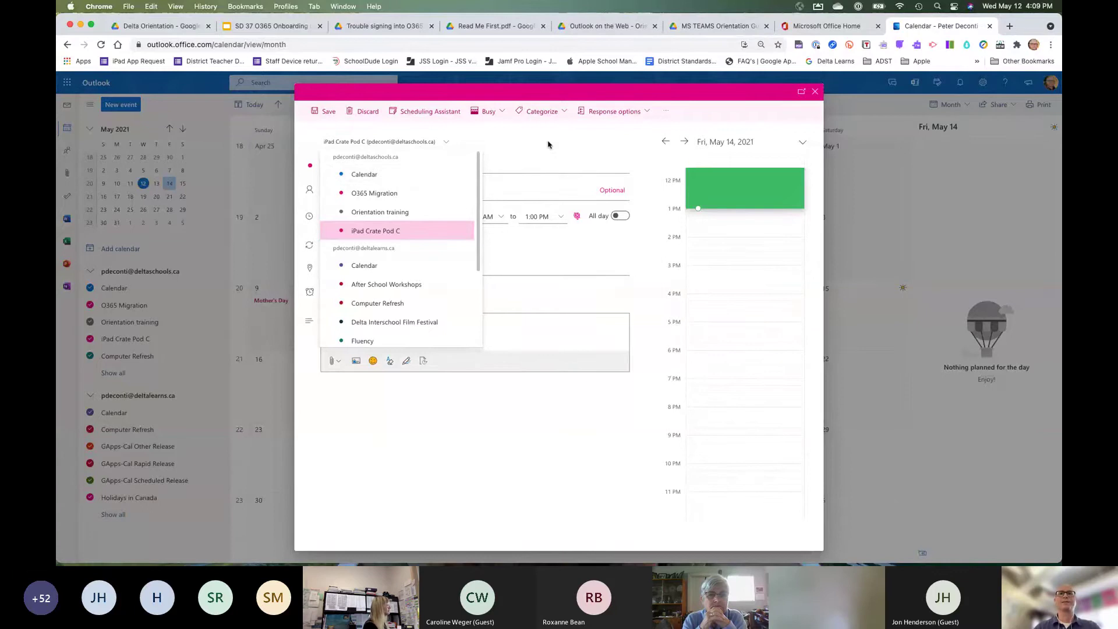
# Keep iPad Crate Pod C as the calendar, invite the suggested colleague, and send the event.
pyautogui.click(492, 153)
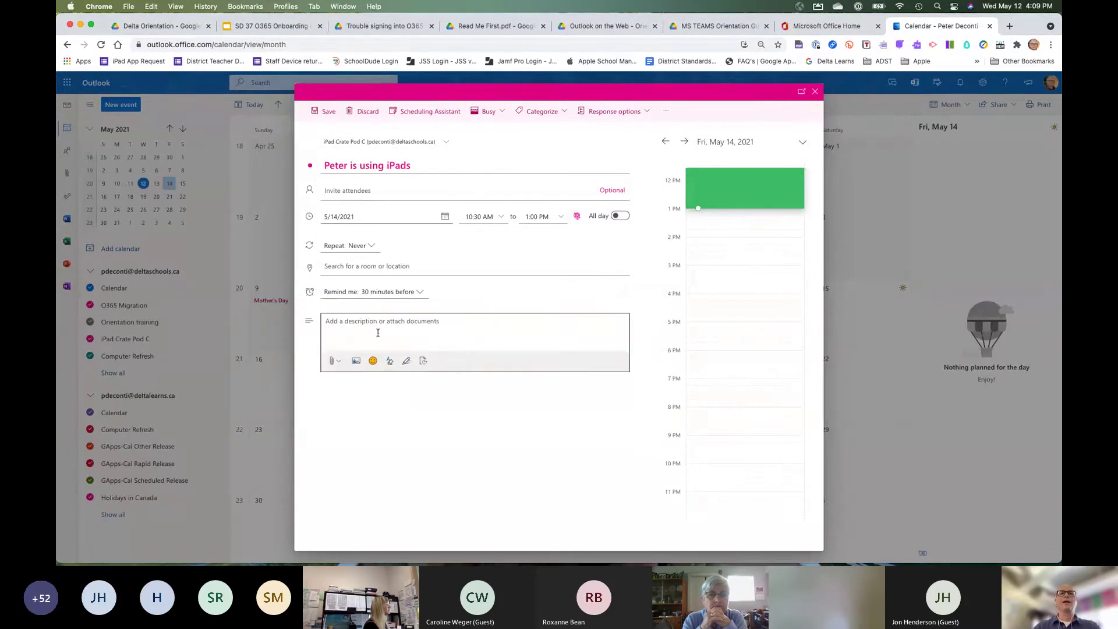
pyautogui.click(329, 193)
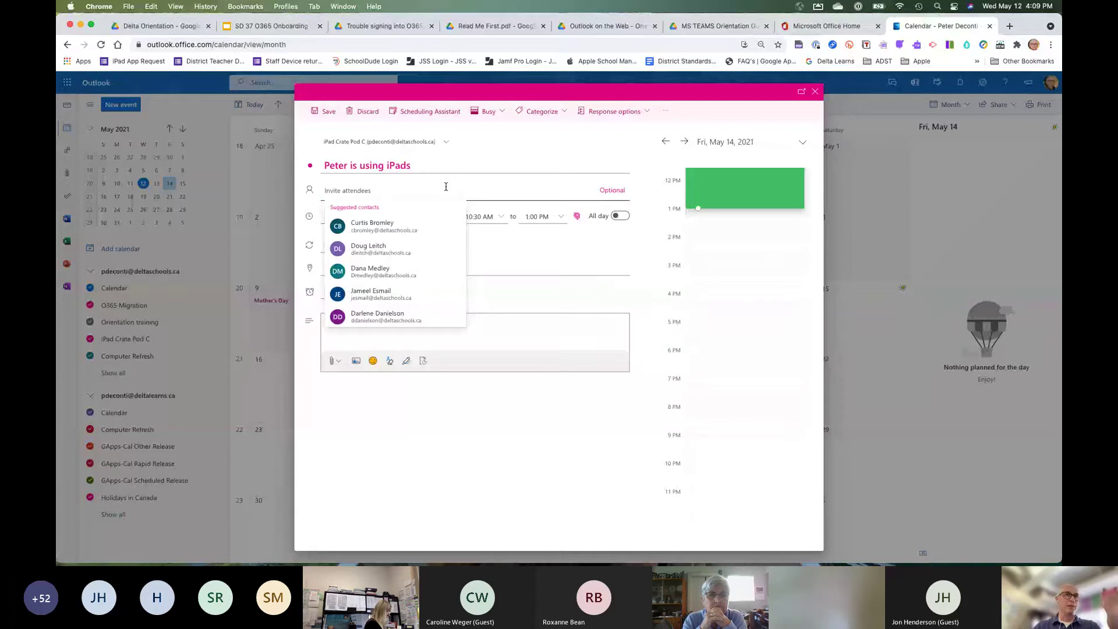
pyautogui.click(380, 232)
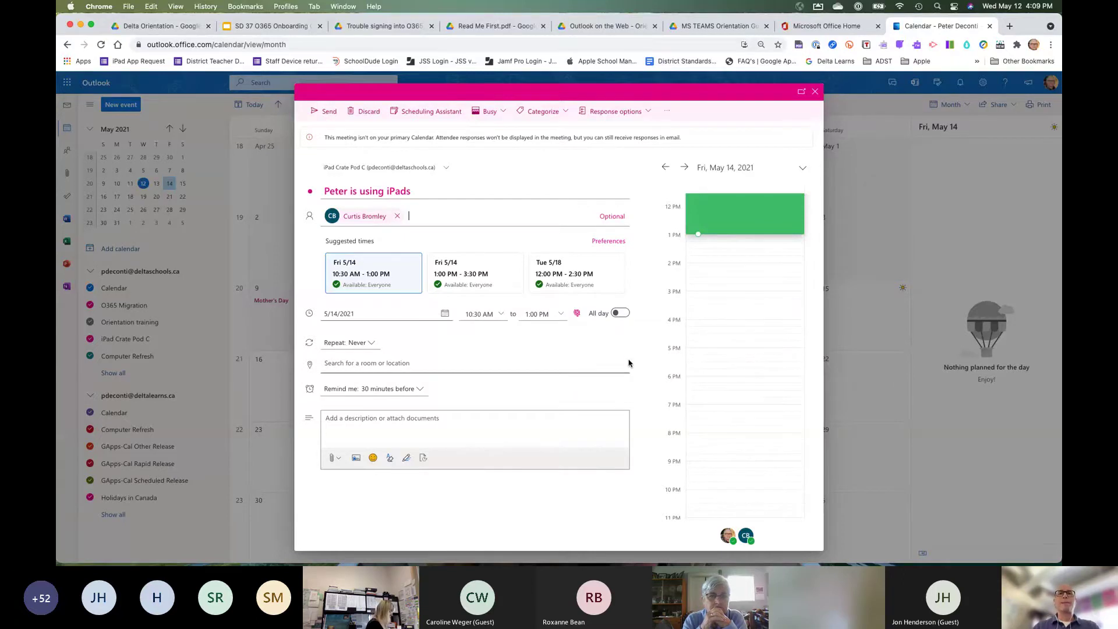
pyautogui.click(328, 117)
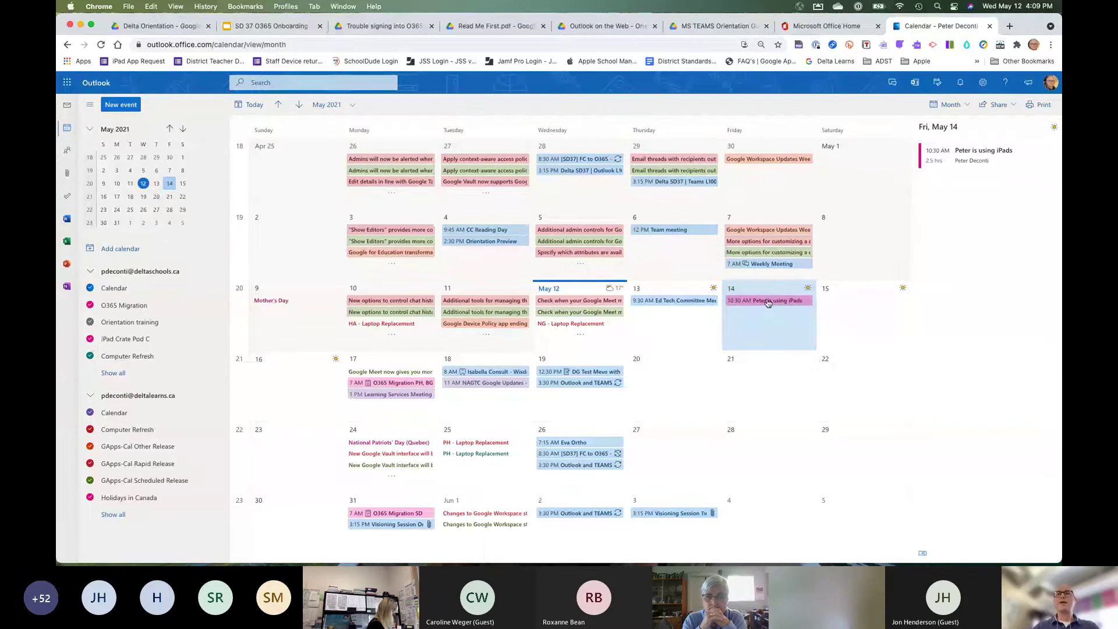
pyautogui.moveTo(768, 303)
pyautogui.mouseDown()
pyautogui.moveTo(715, 310)
pyautogui.moveTo(684, 338)
pyautogui.moveTo(724, 309)
pyautogui.moveTo(856, 316)
pyautogui.moveTo(774, 316)
pyautogui.mouseUp()
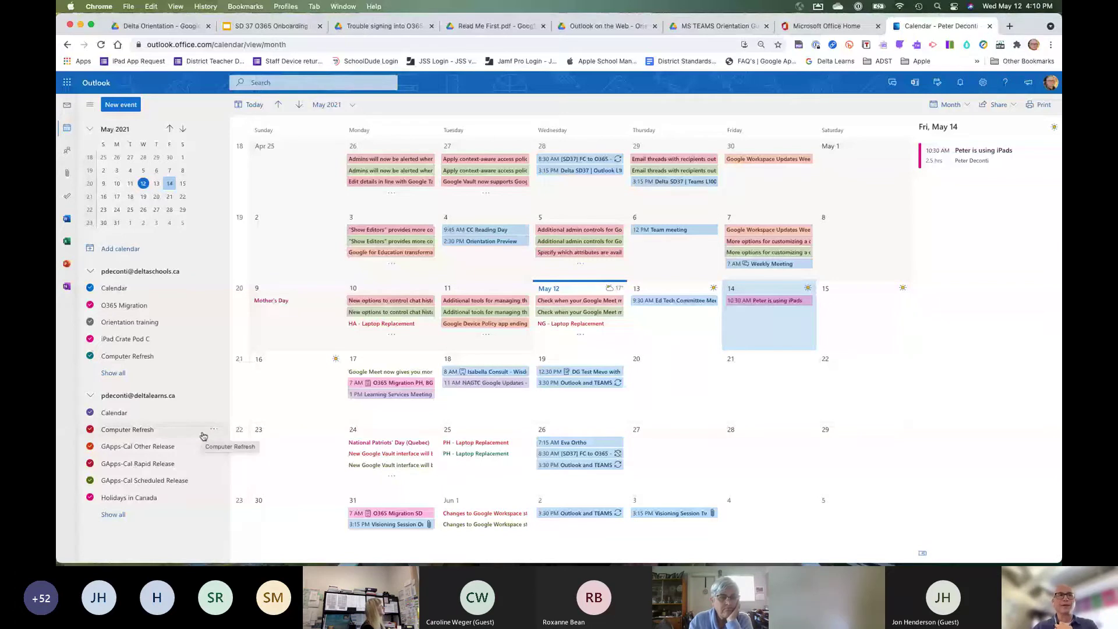
# Hide all calendars, including iPad Crate Pod C, the GApps release calendars and Holidays in Canada.
pyautogui.click(89, 304)
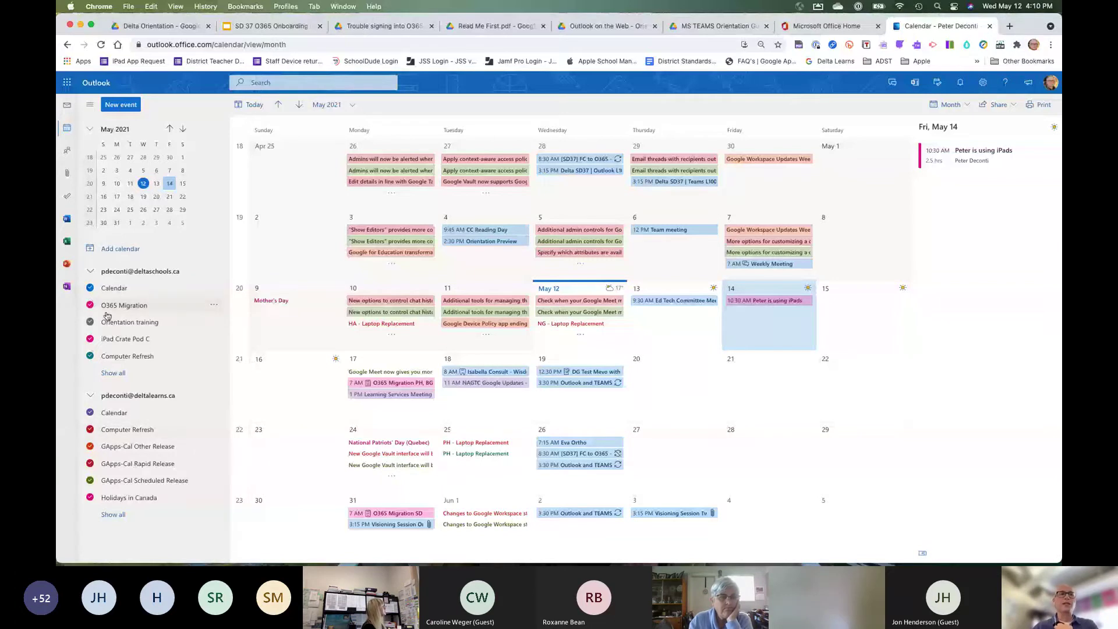
pyautogui.click(91, 329)
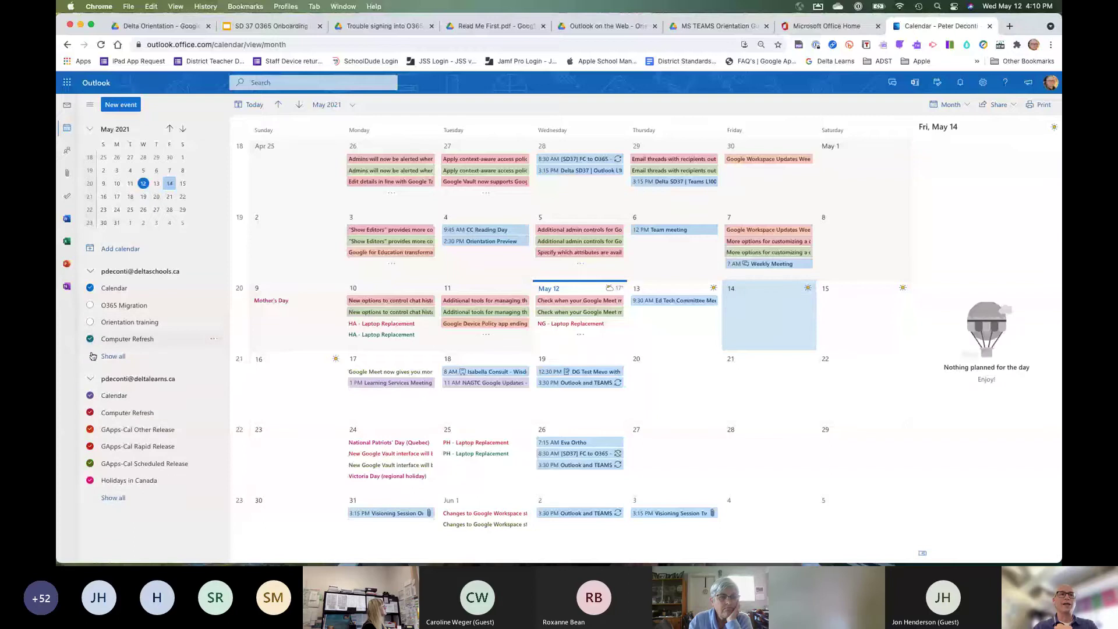
pyautogui.click(90, 339)
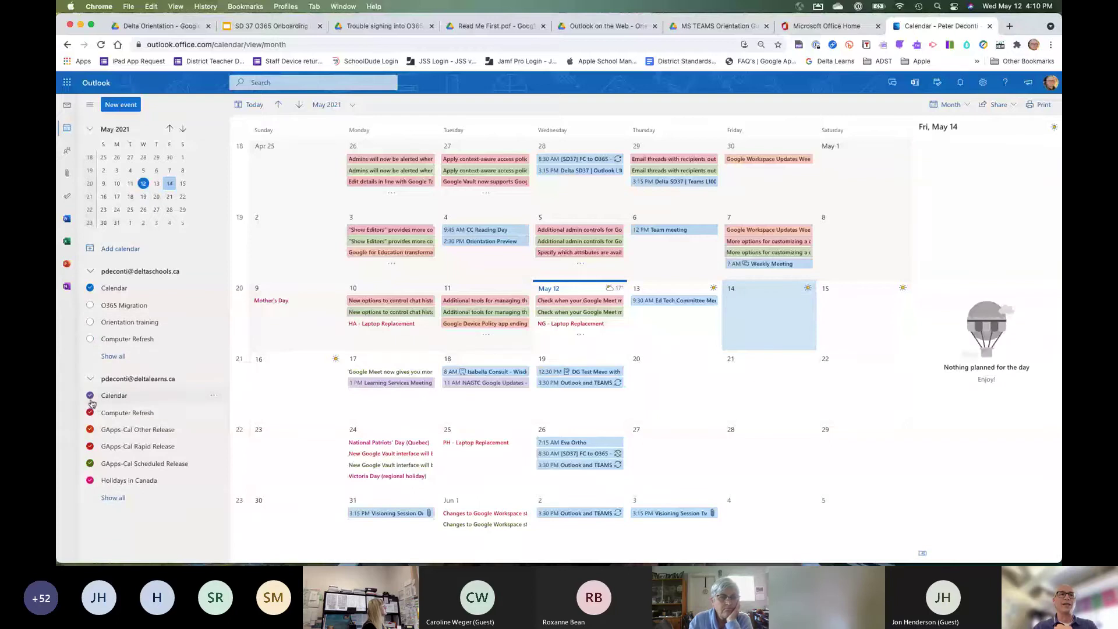
pyautogui.click(91, 396)
pyautogui.click(92, 430)
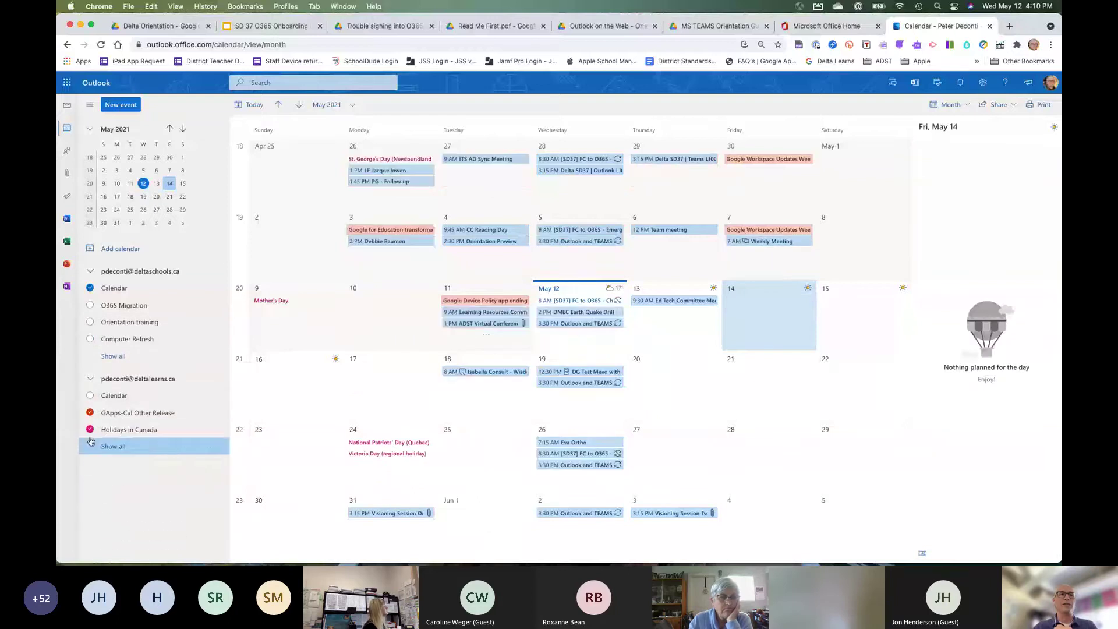
pyautogui.click(105, 519)
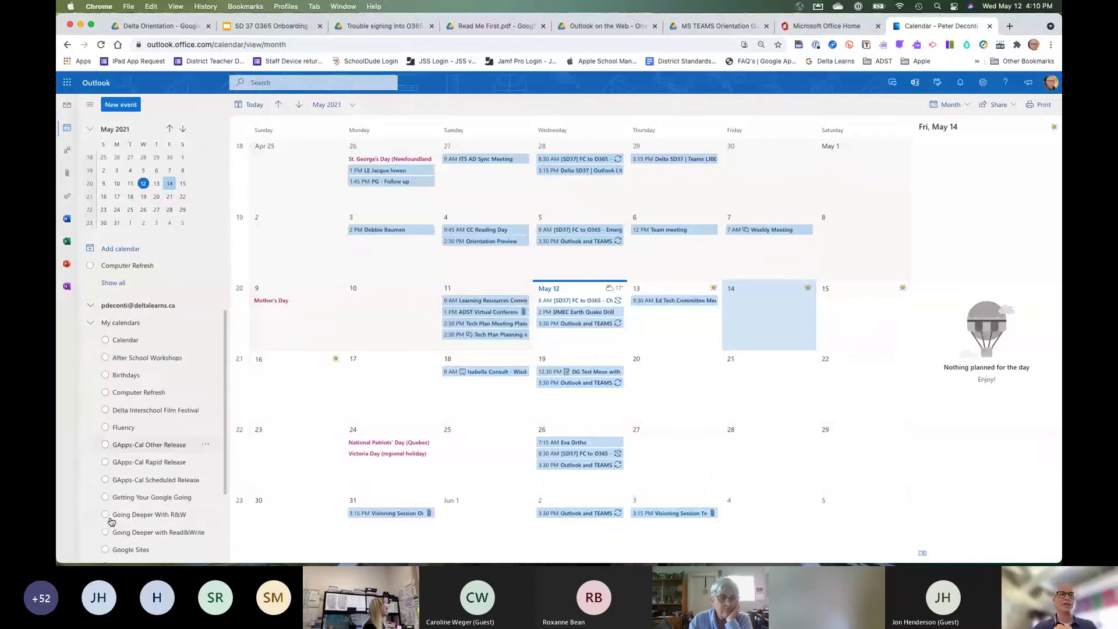
pyautogui.scroll(-2, 111, 521)
pyautogui.click(106, 514)
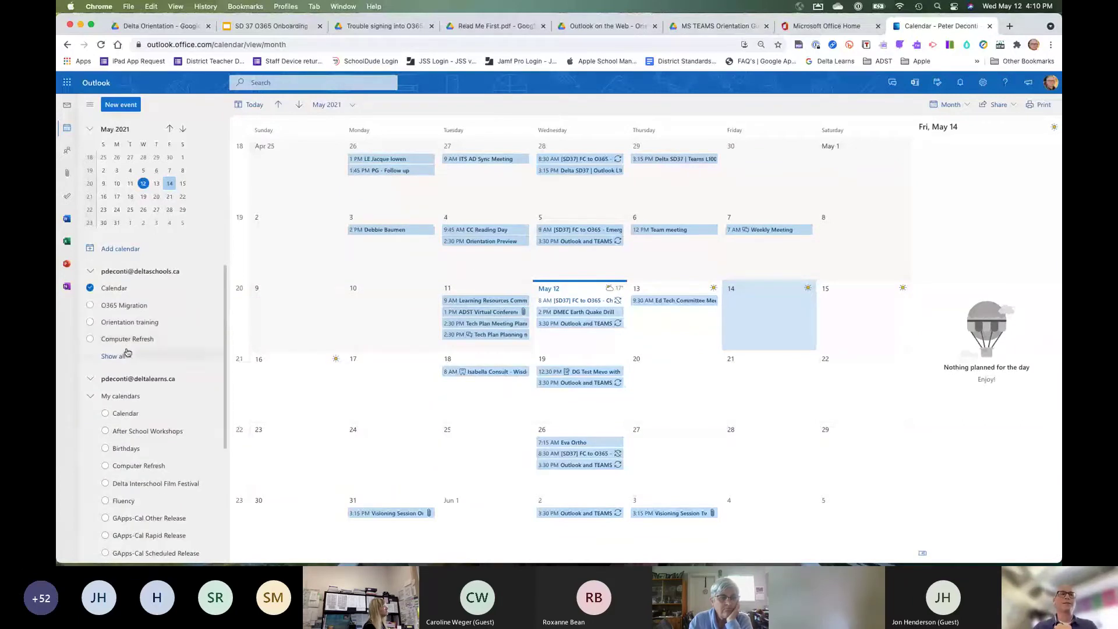
# Show Orientation training, O365 Migration, Computer Refresh and the main Calendar again.
pyautogui.click(90, 324)
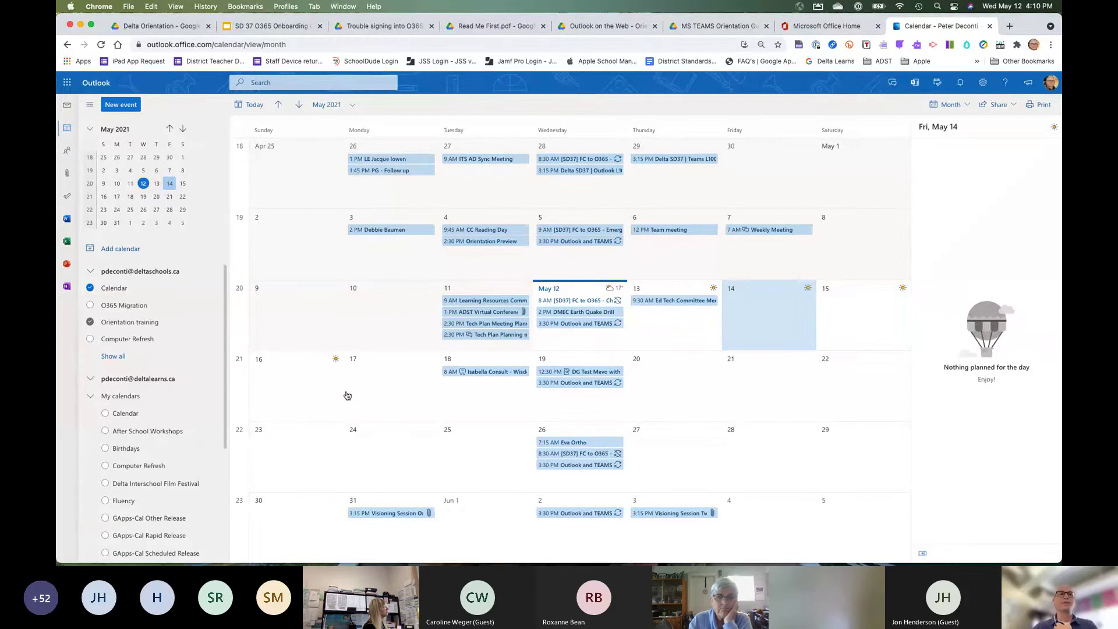
pyautogui.click(91, 305)
pyautogui.click(90, 339)
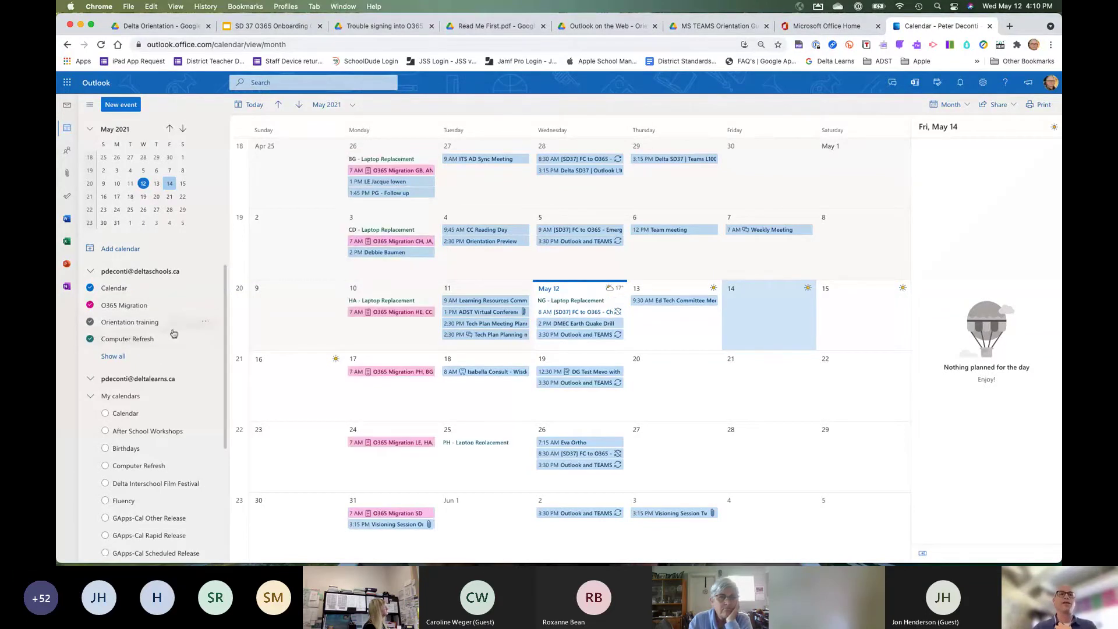
pyautogui.click(105, 414)
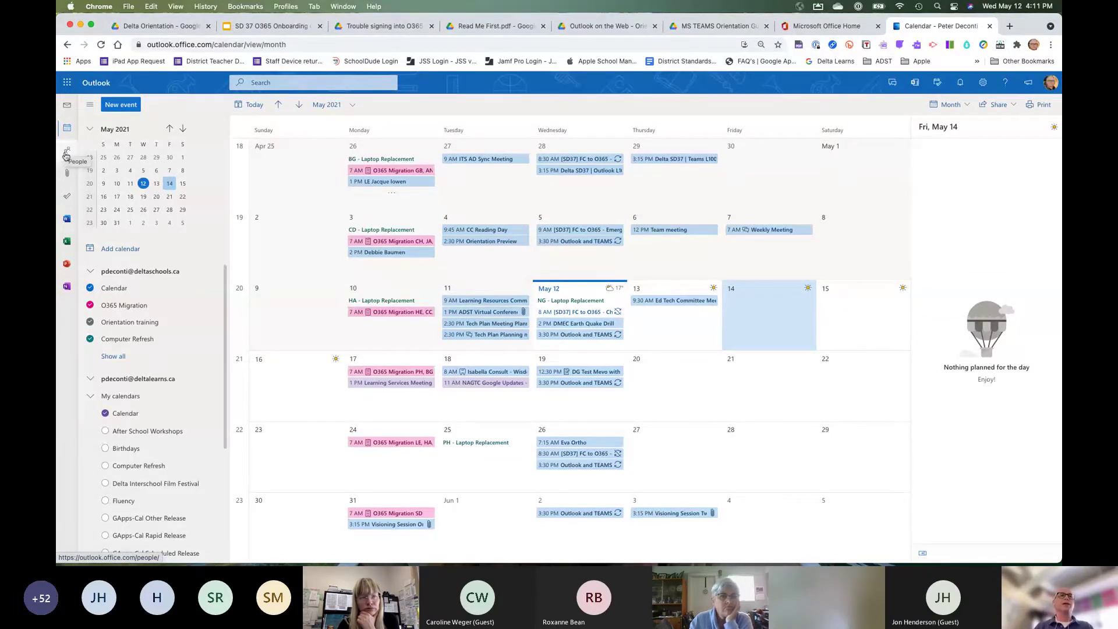
# Switch to the People page and look over the Manage import/export options.
pyautogui.click(69, 153)
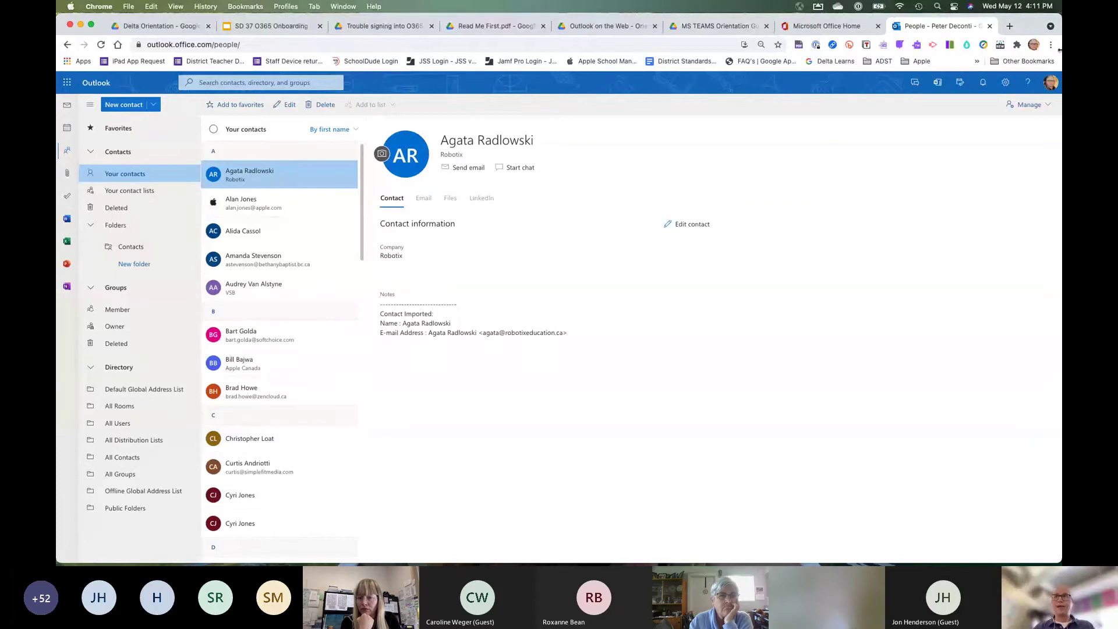
pyautogui.click(1041, 105)
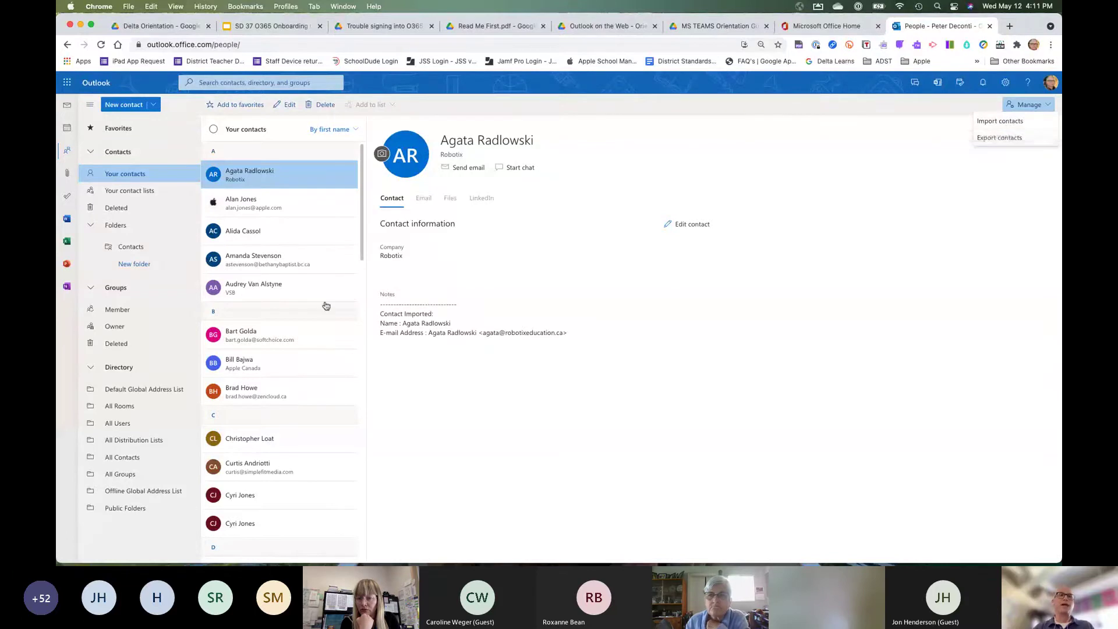
pyautogui.scroll(-10, 319, 307)
pyautogui.scroll(5, 319, 306)
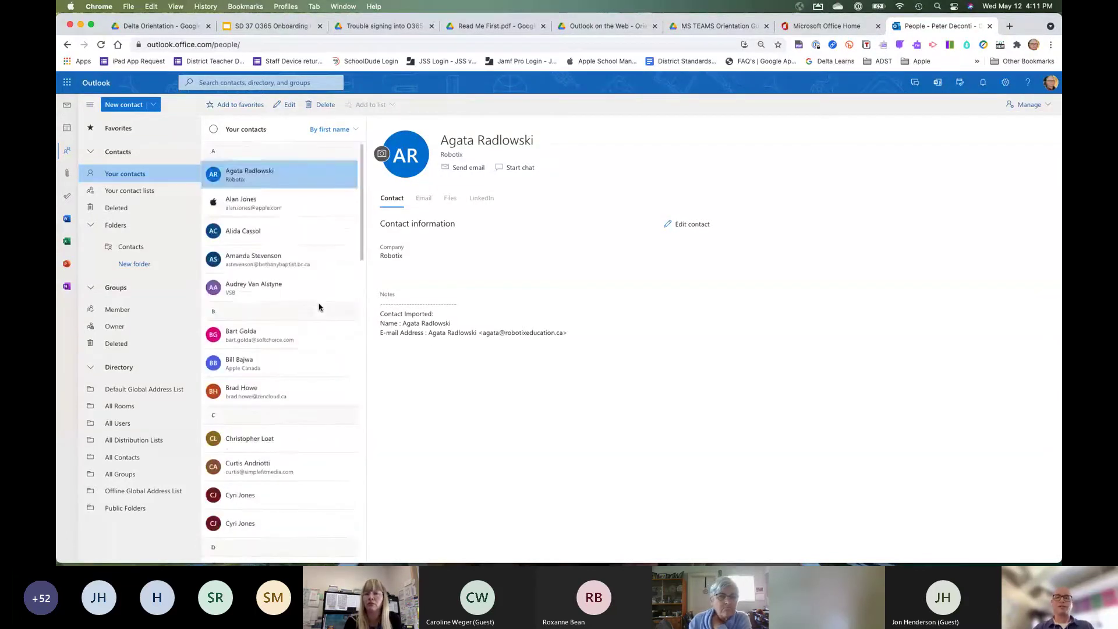
pyautogui.scroll(4, 319, 306)
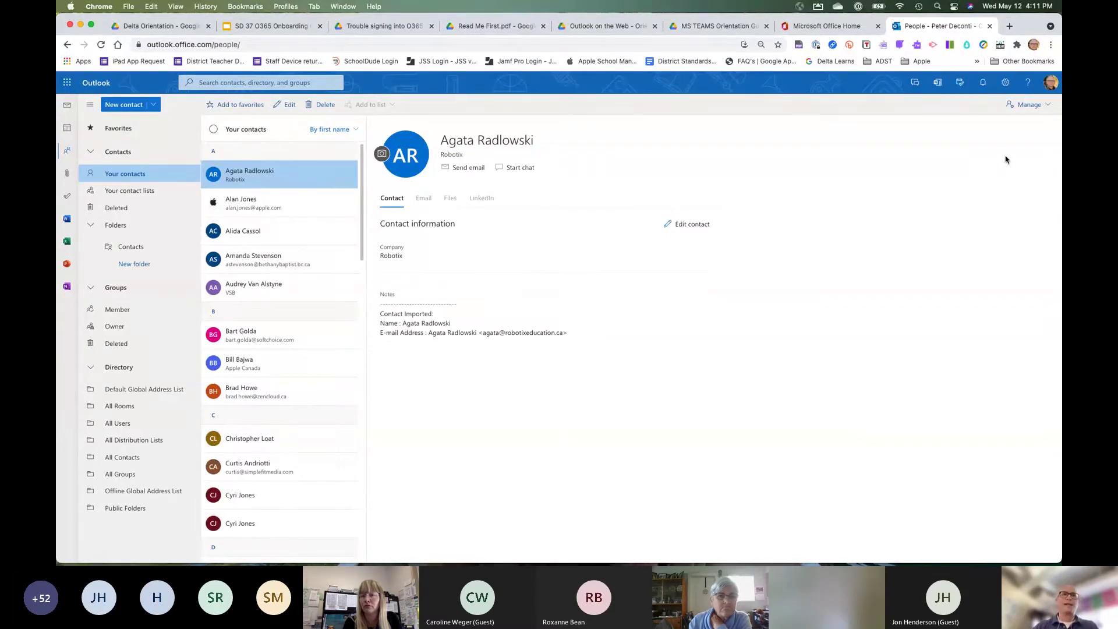
# Start a new contact, discard it, and bring back the New contact / contact list choices.
pyautogui.click(154, 106)
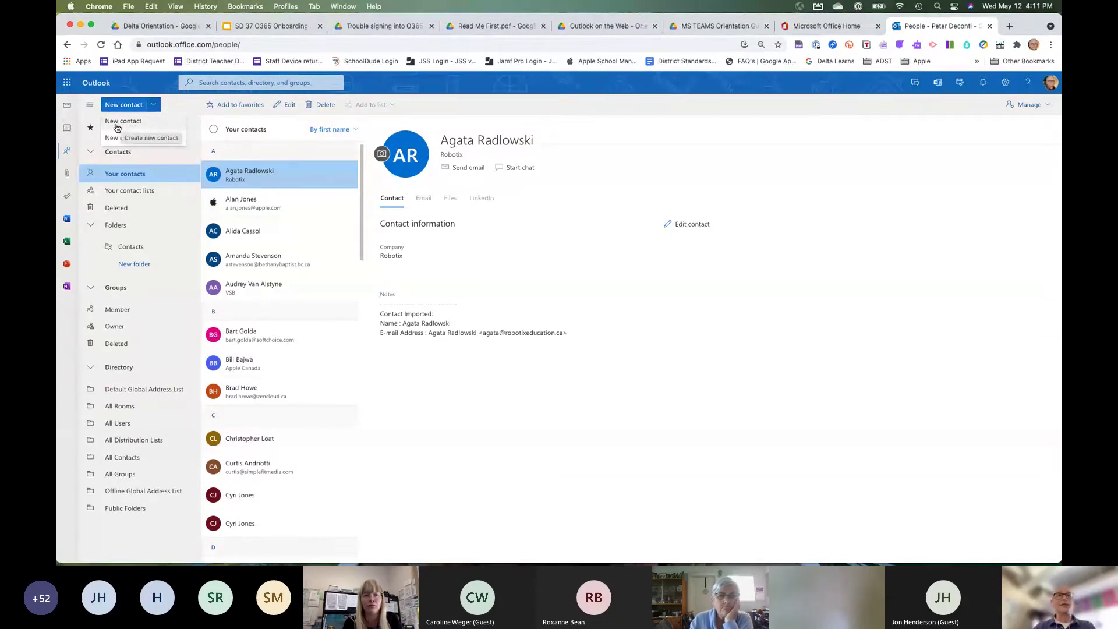
pyautogui.click(124, 123)
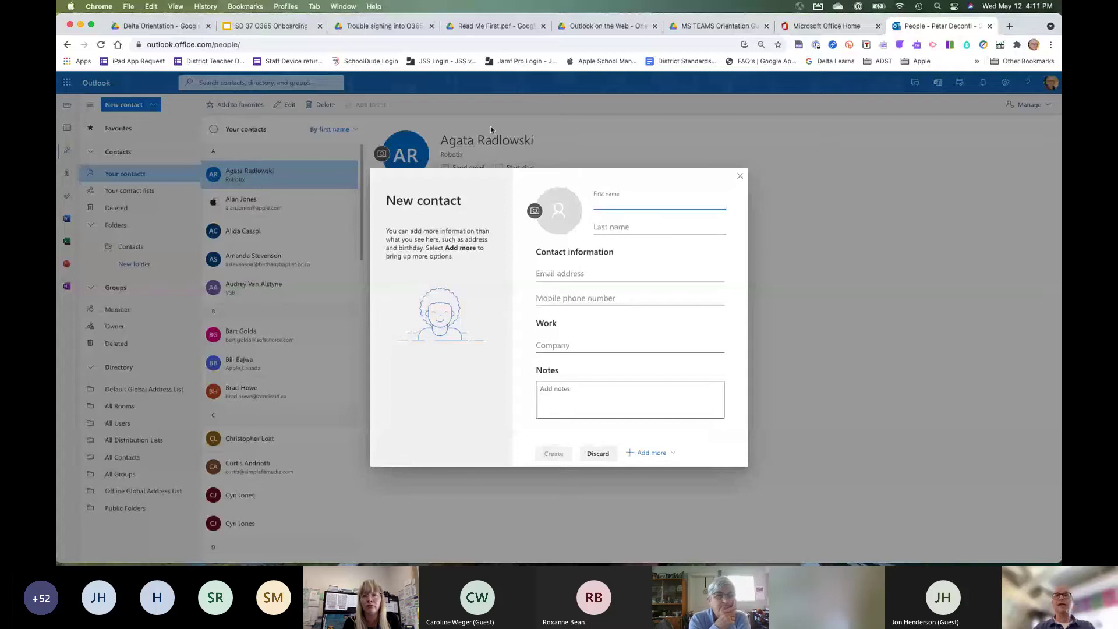
pyautogui.click(738, 177)
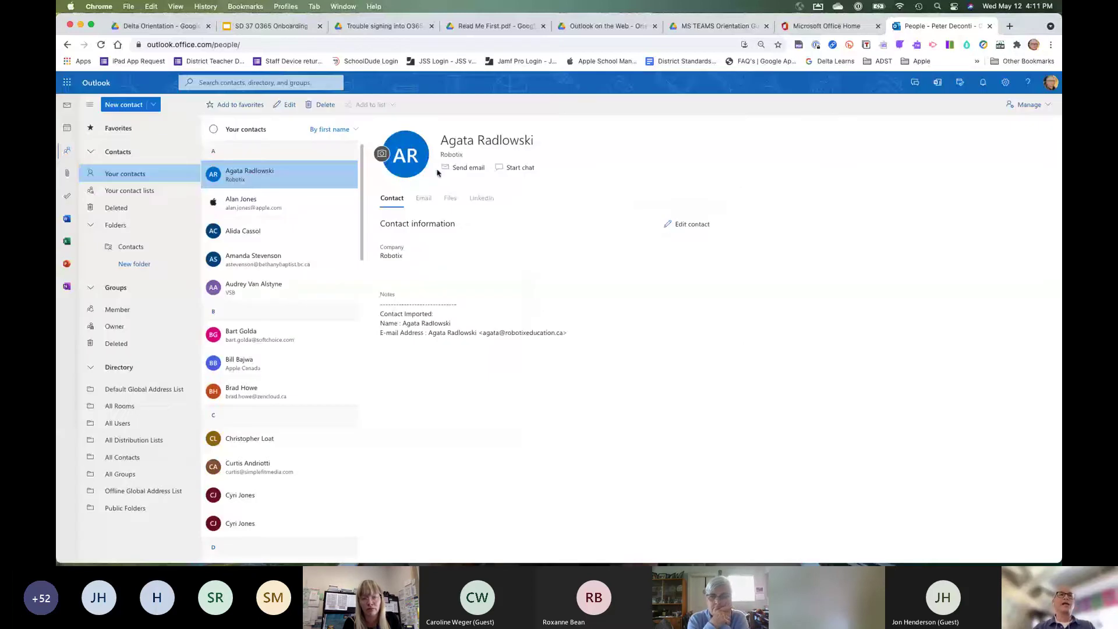
pyautogui.click(153, 104)
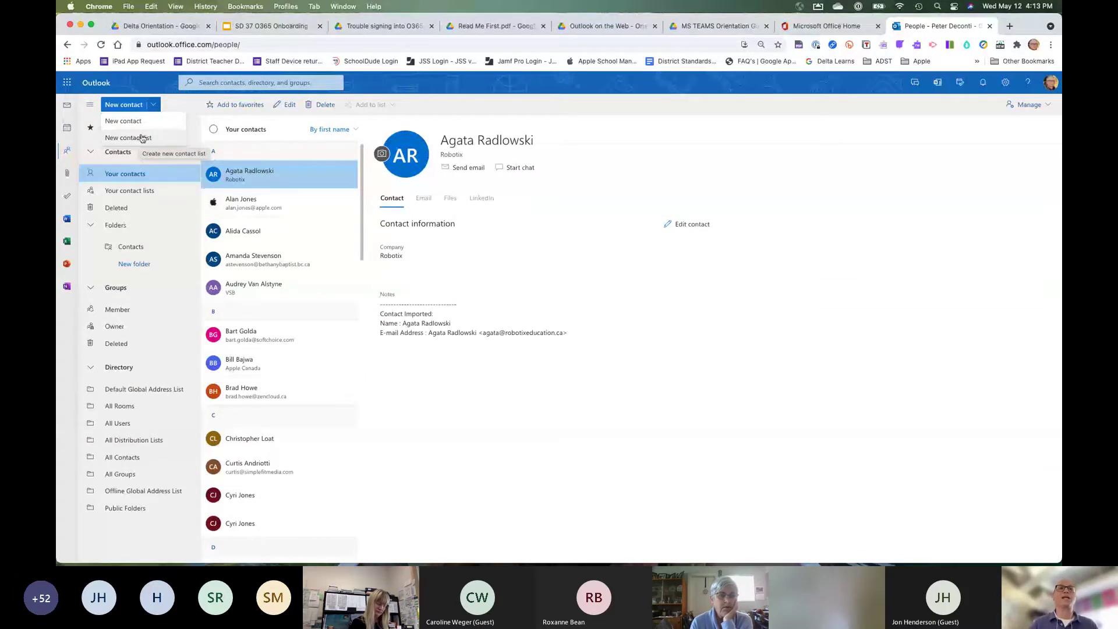
pyautogui.click(137, 139)
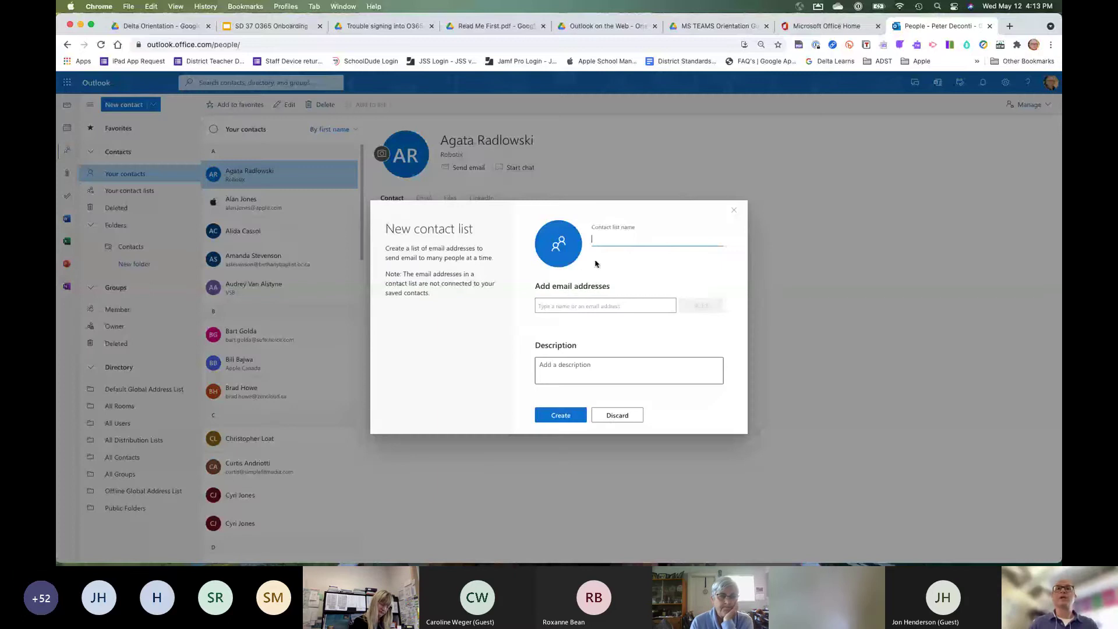
pyautogui.click(547, 305)
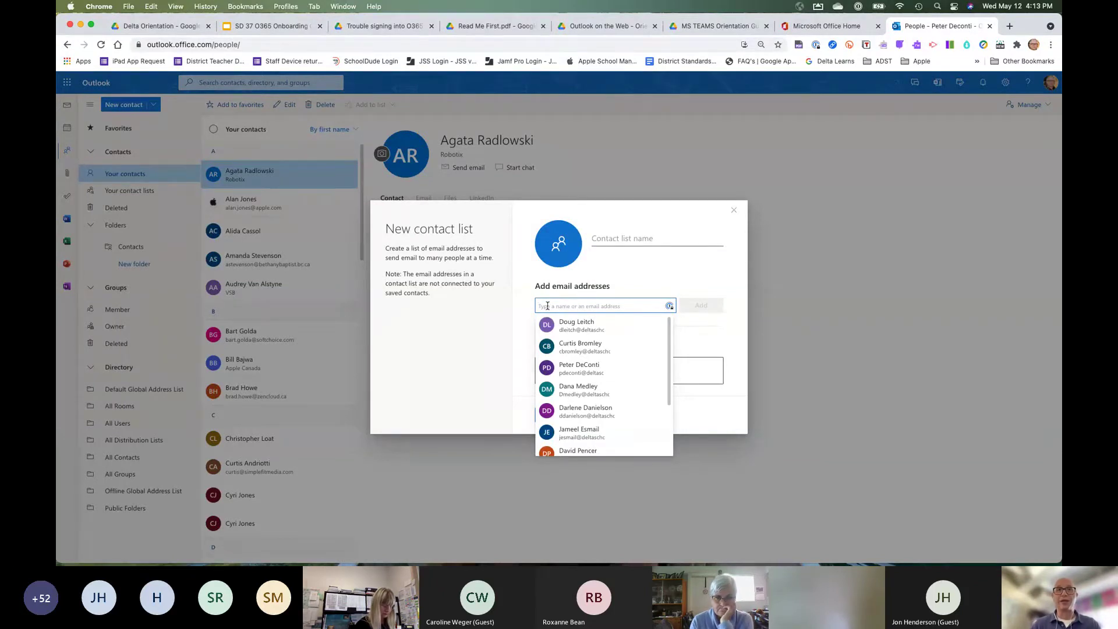
pyautogui.click(734, 211)
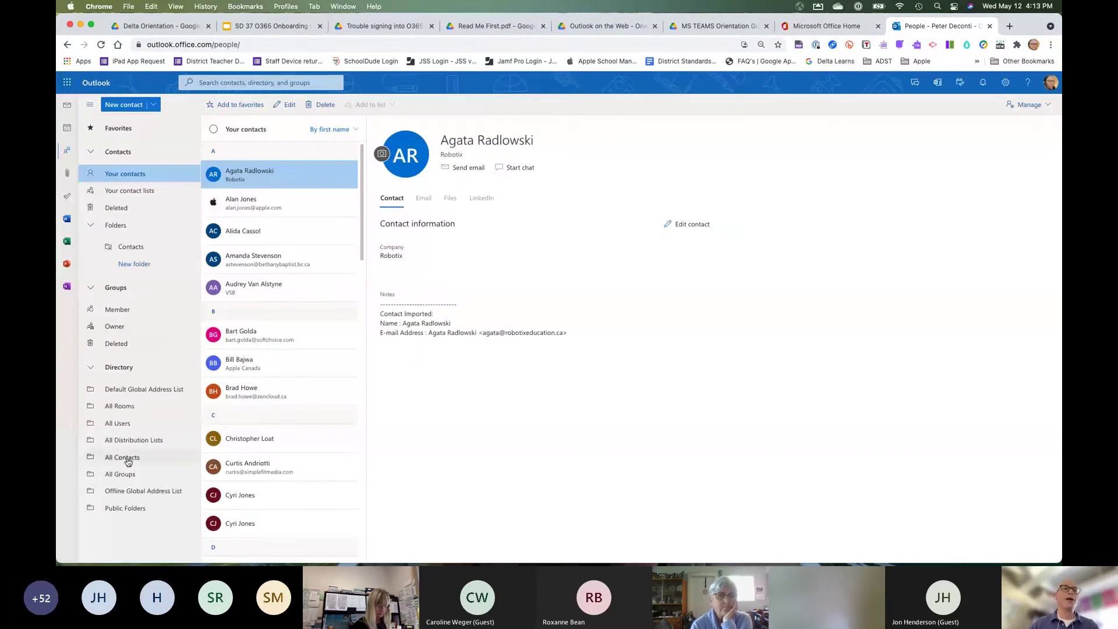
pyautogui.click(126, 459)
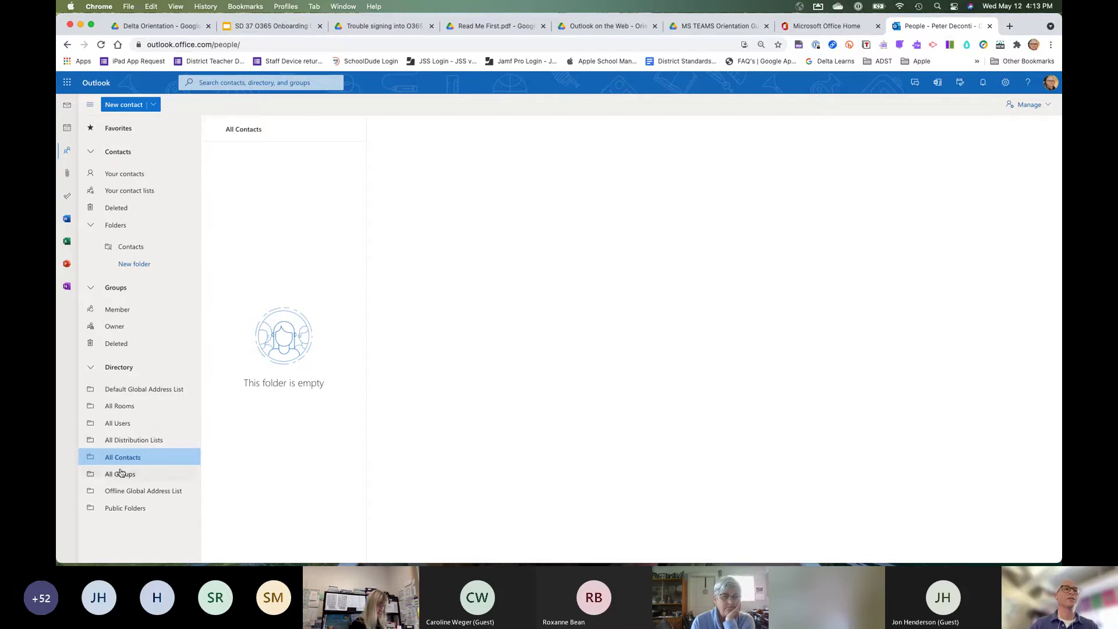
pyautogui.click(124, 424)
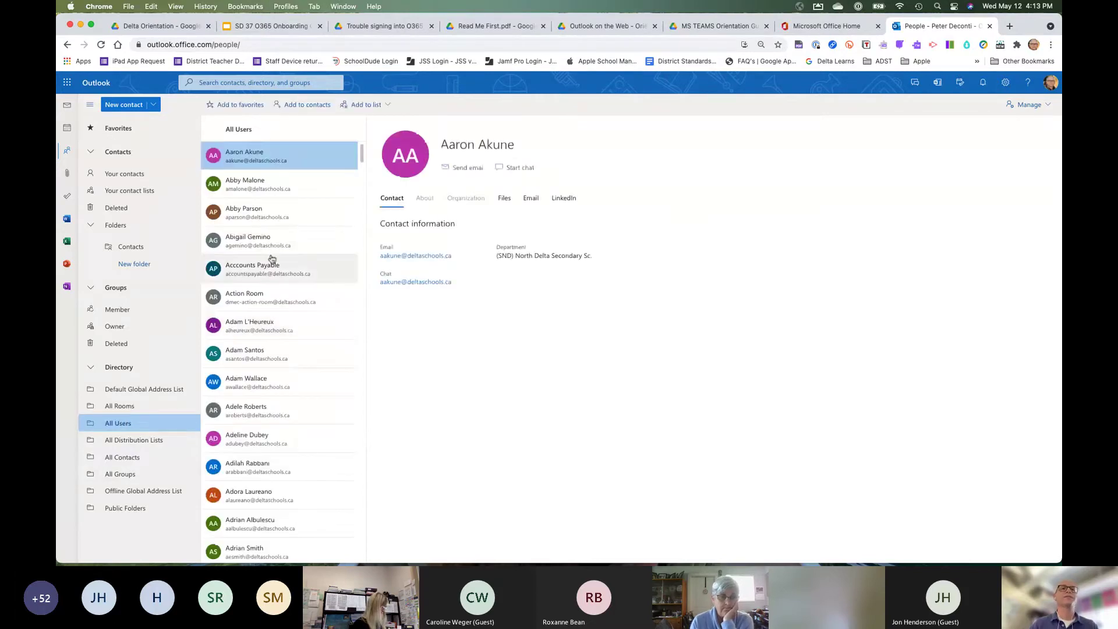
pyautogui.scroll(-10, 258, 439)
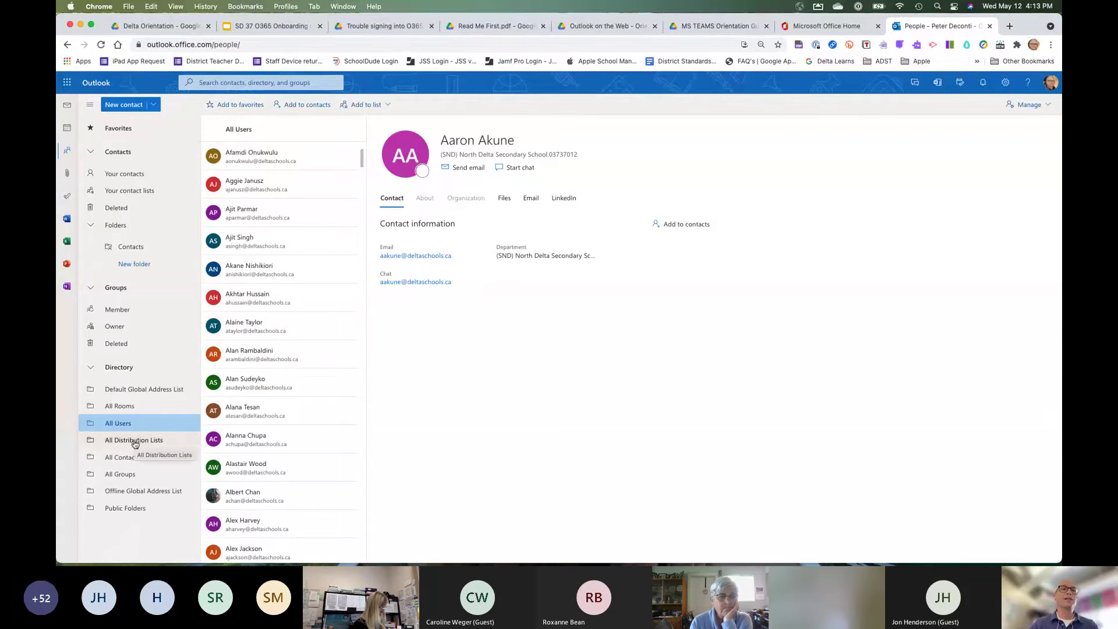
pyautogui.click(134, 442)
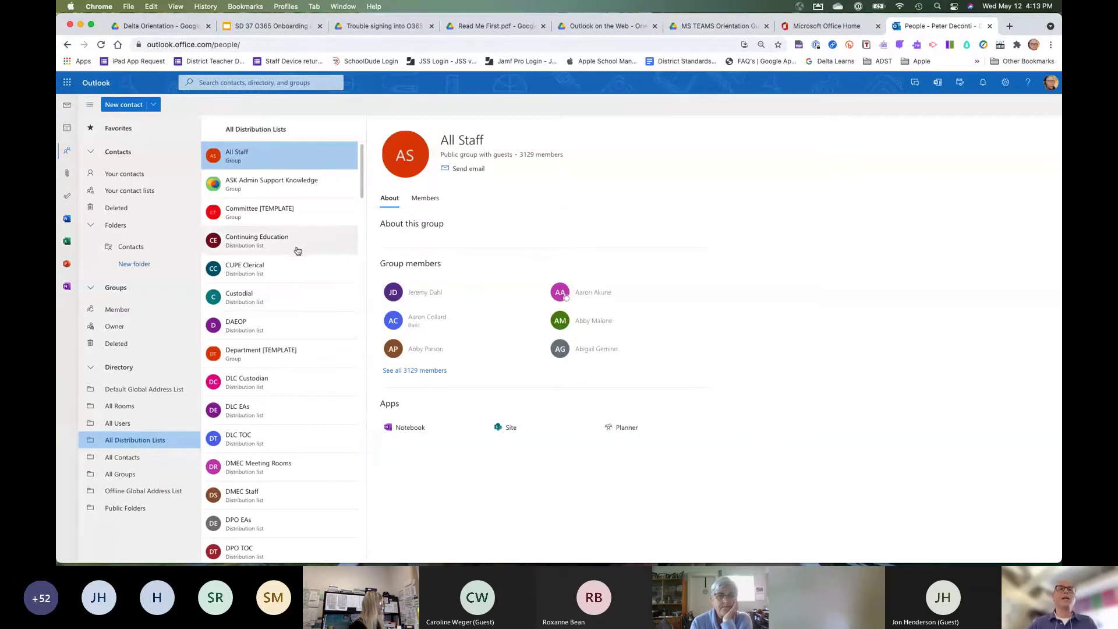
pyautogui.scroll(-10, 273, 300)
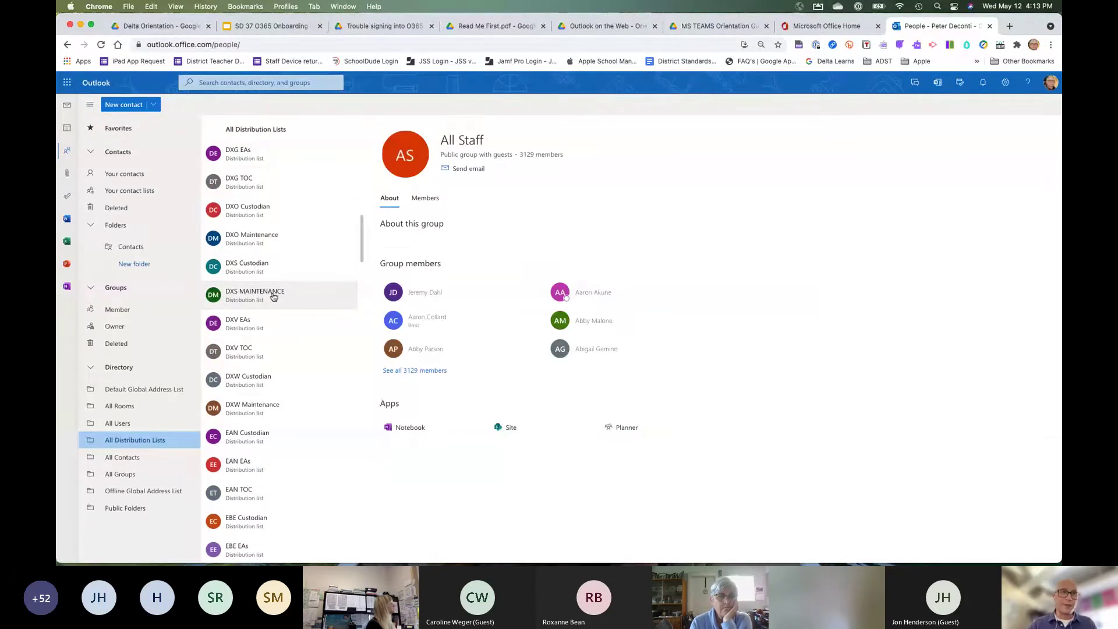
pyautogui.scroll(-4, 273, 297)
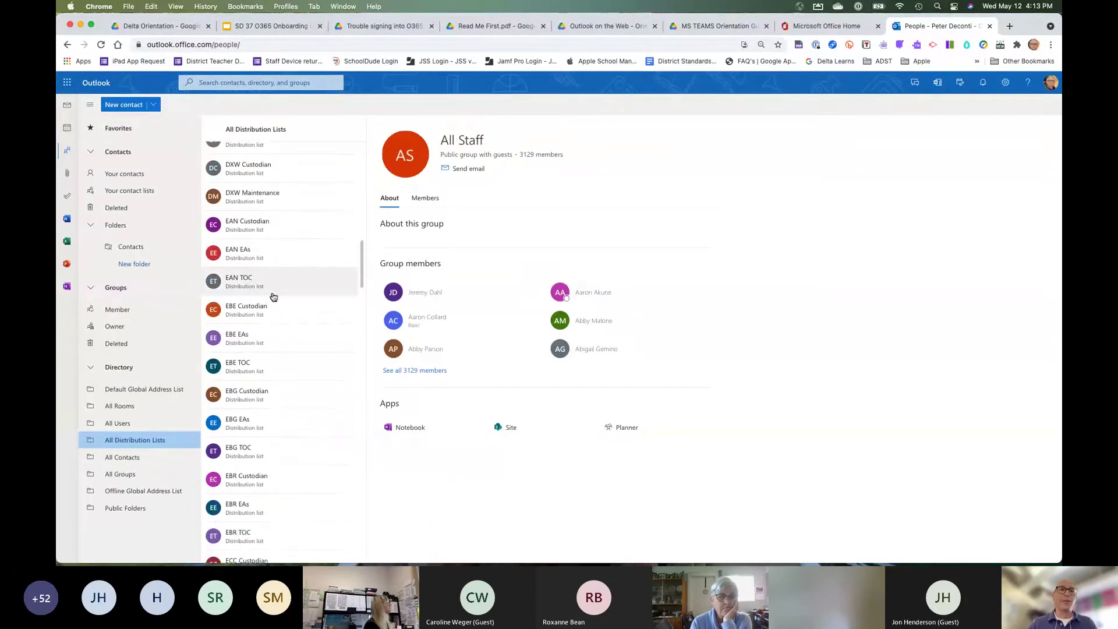
pyautogui.scroll(-4, 273, 297)
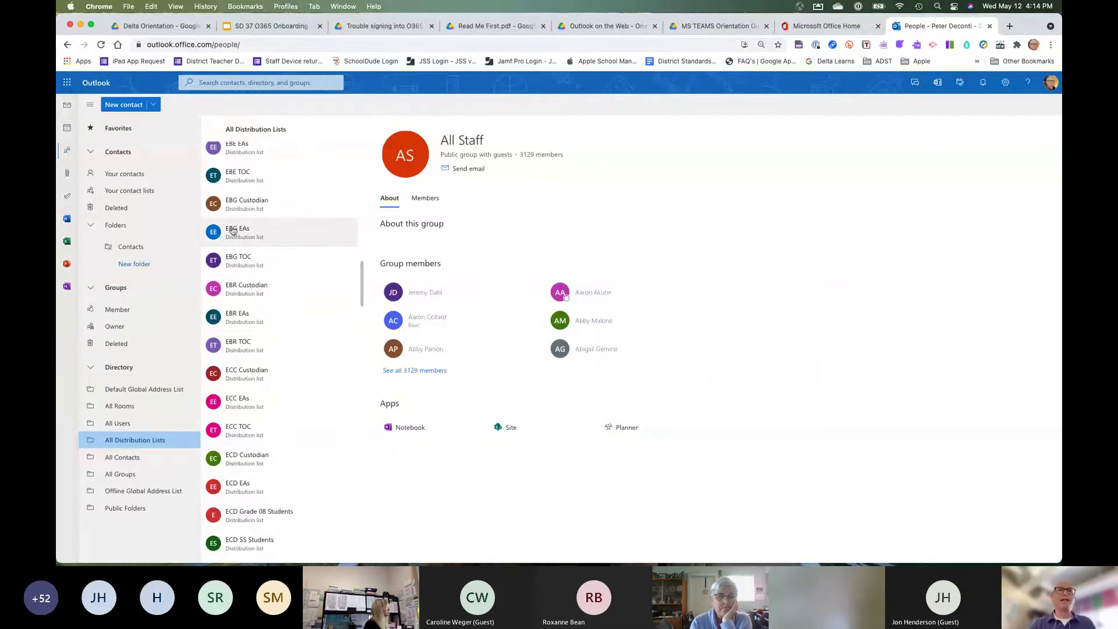
pyautogui.scroll(-1, 233, 231)
pyautogui.scroll(-1, 233, 230)
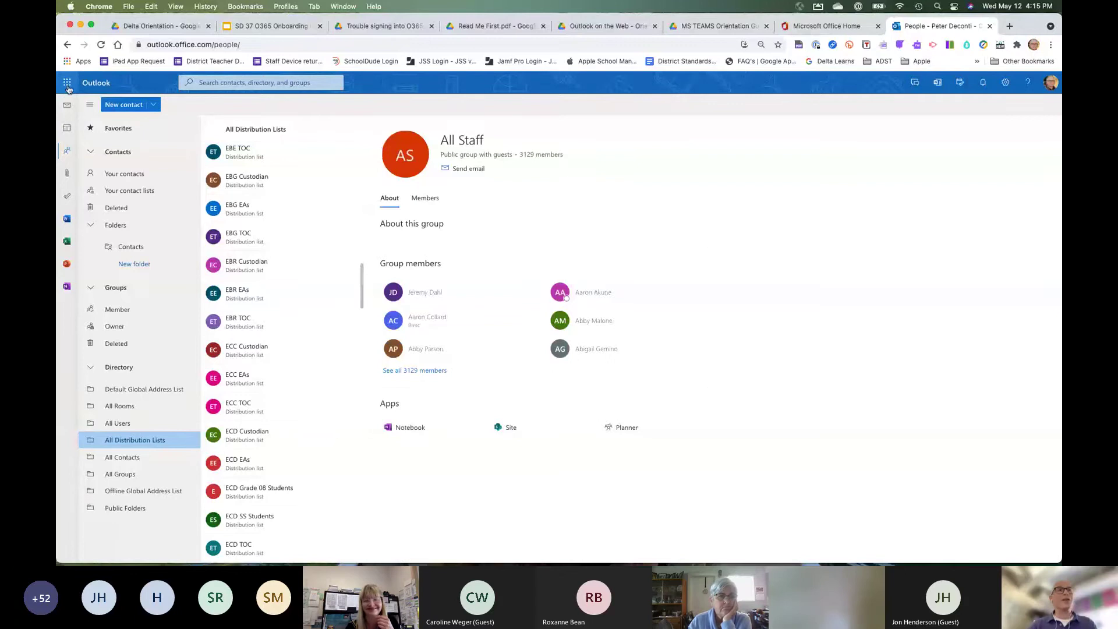
# Go to the Office 365 home page from the app launcher and launch Teams in a new tab.
pyautogui.click(68, 82)
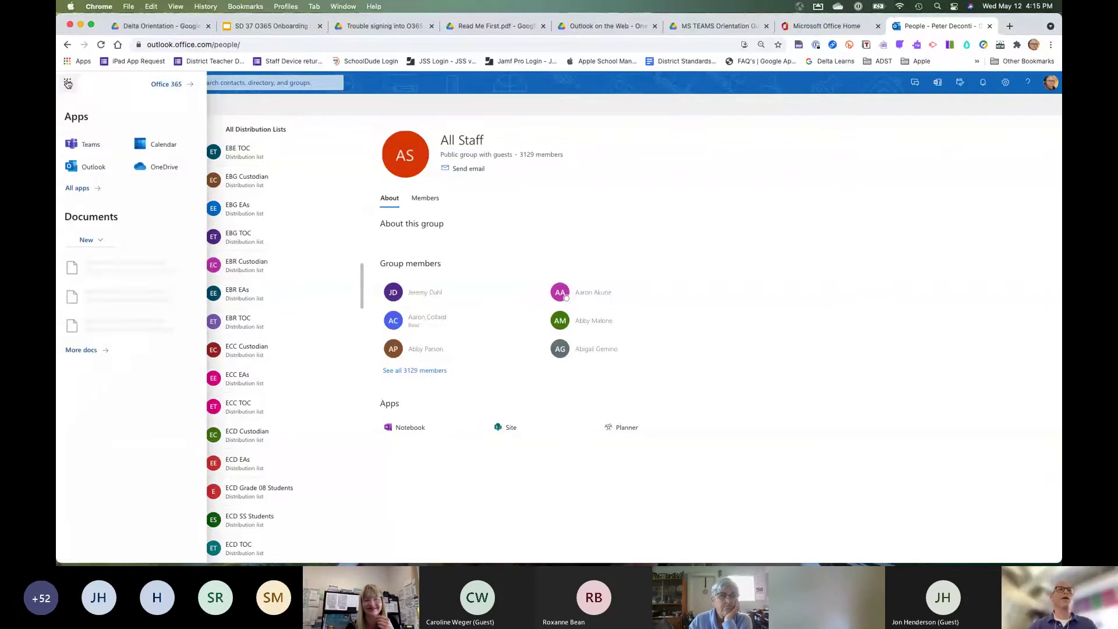
pyautogui.click(176, 86)
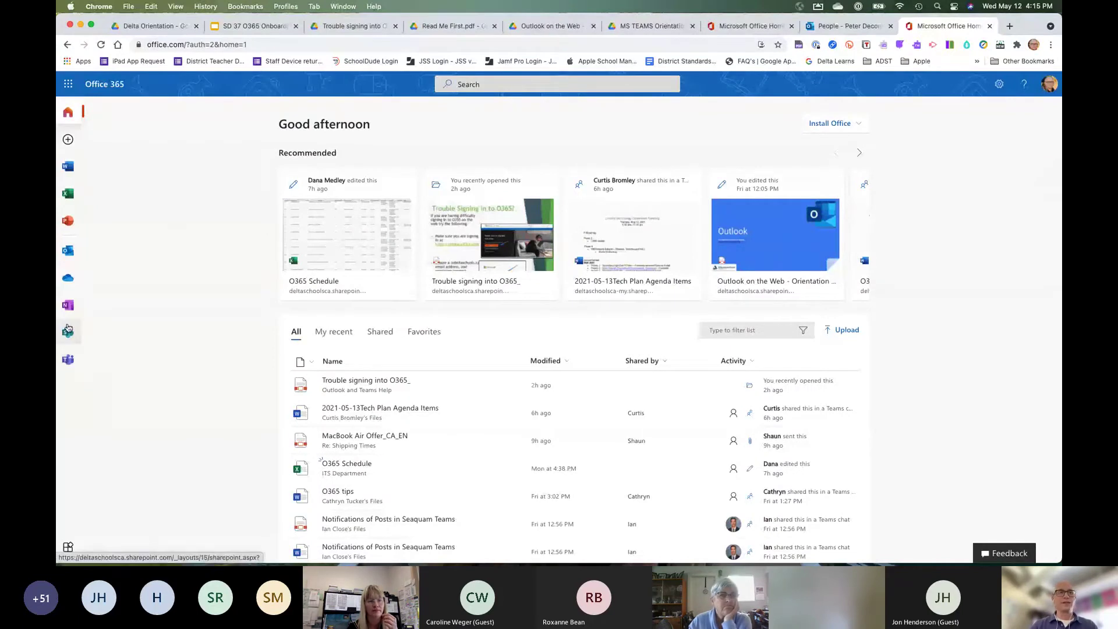
pyautogui.click(67, 366)
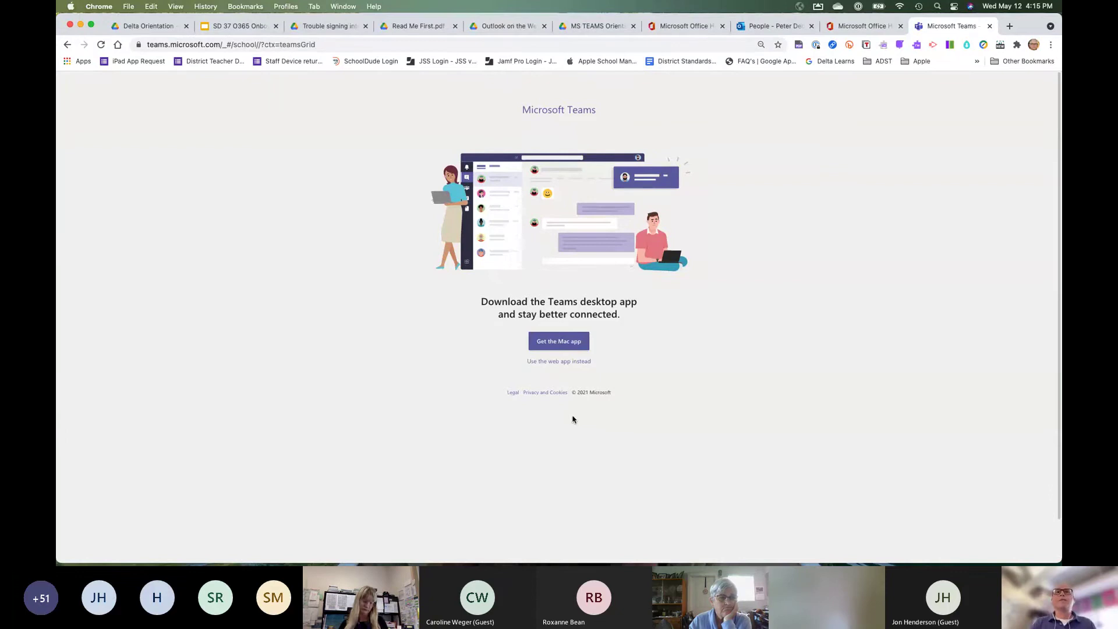
# Continue with the Teams web app and show the chats, including the Outlook and TEAMS Orientation meeting chat.
pyautogui.click(559, 361)
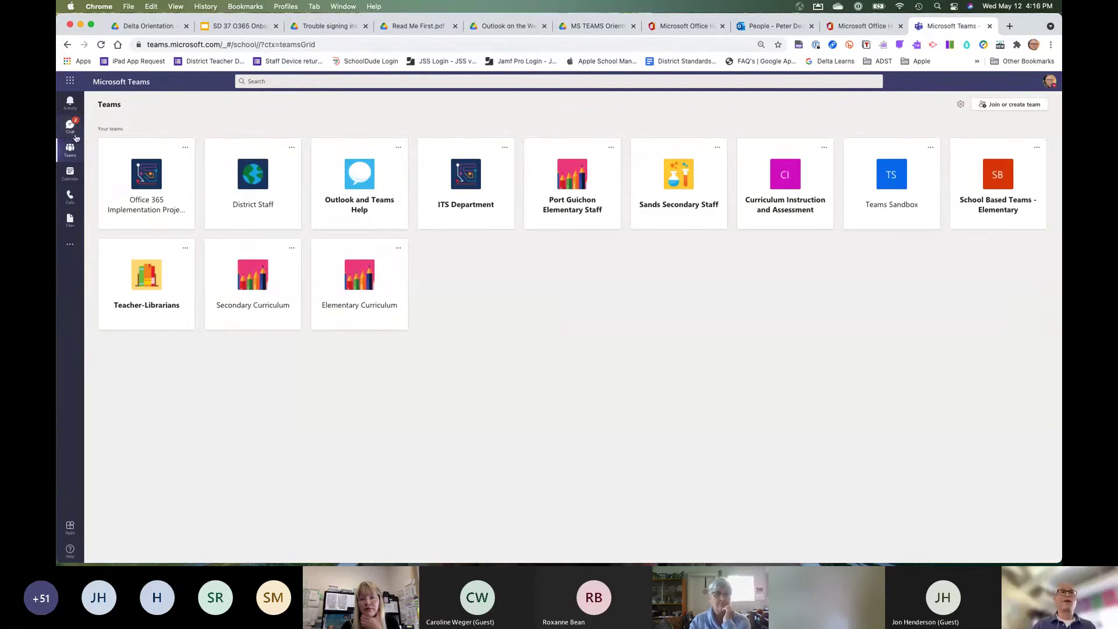
pyautogui.click(70, 127)
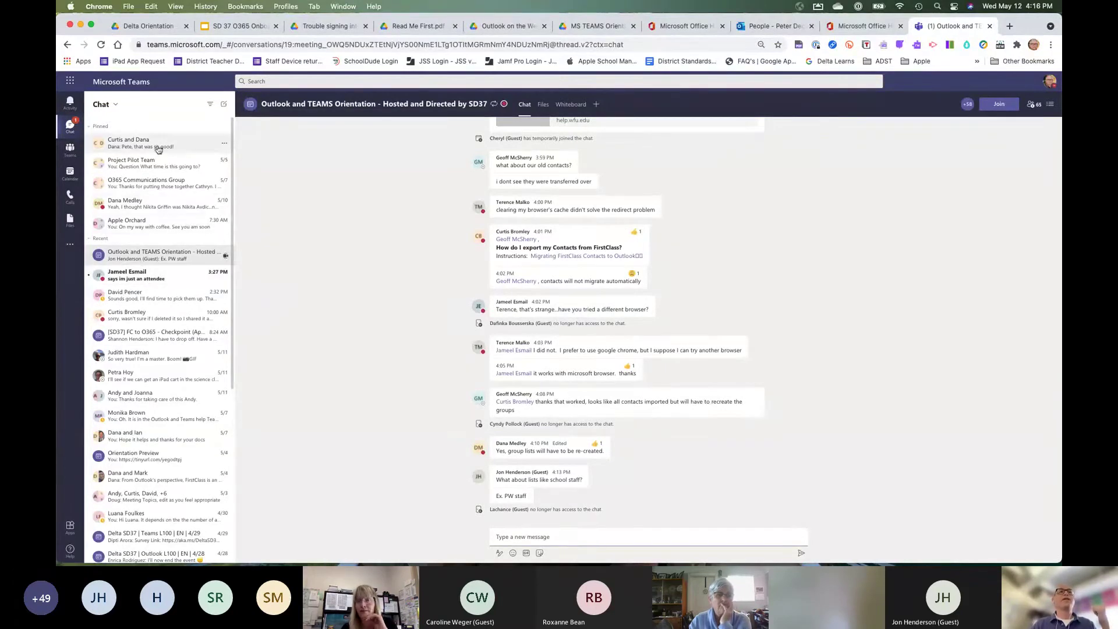
# Open the Apple Orchard group chat from the Pinned chats to see its history.
pyautogui.click(157, 223)
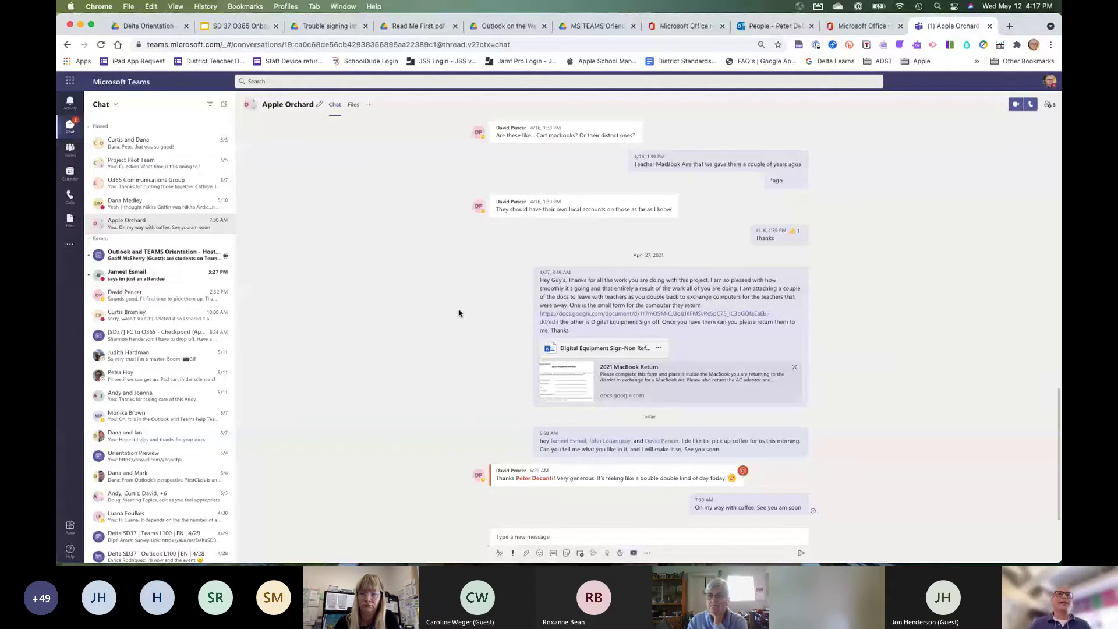
# Start a new chat addressed to a colleague picked from the name suggestions in the To: field.
pyautogui.click(225, 106)
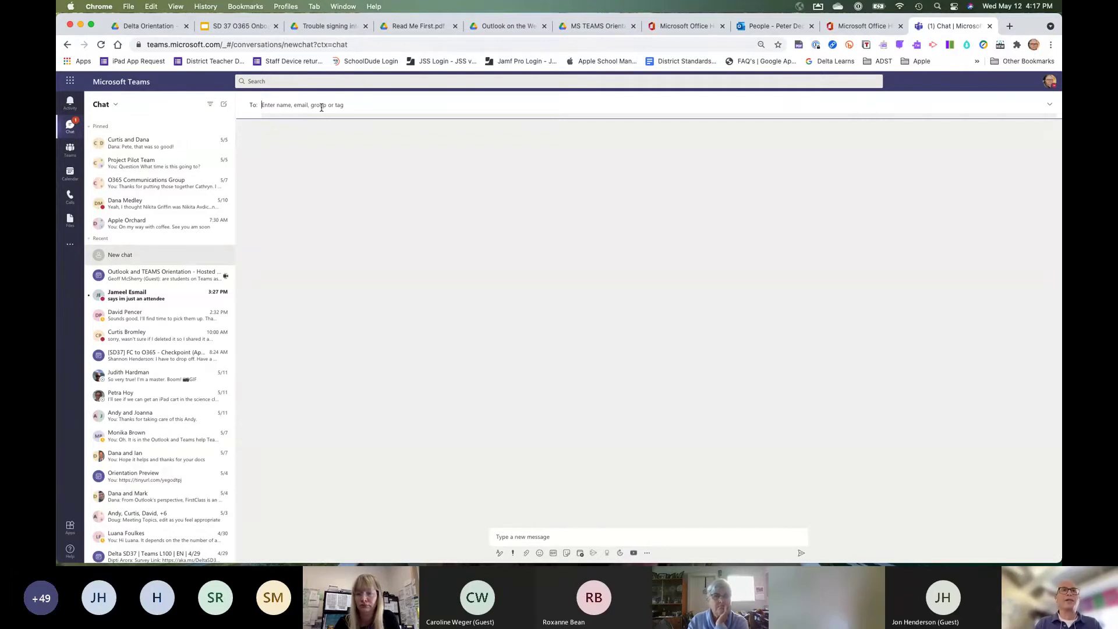
pyautogui.write('angie lof')
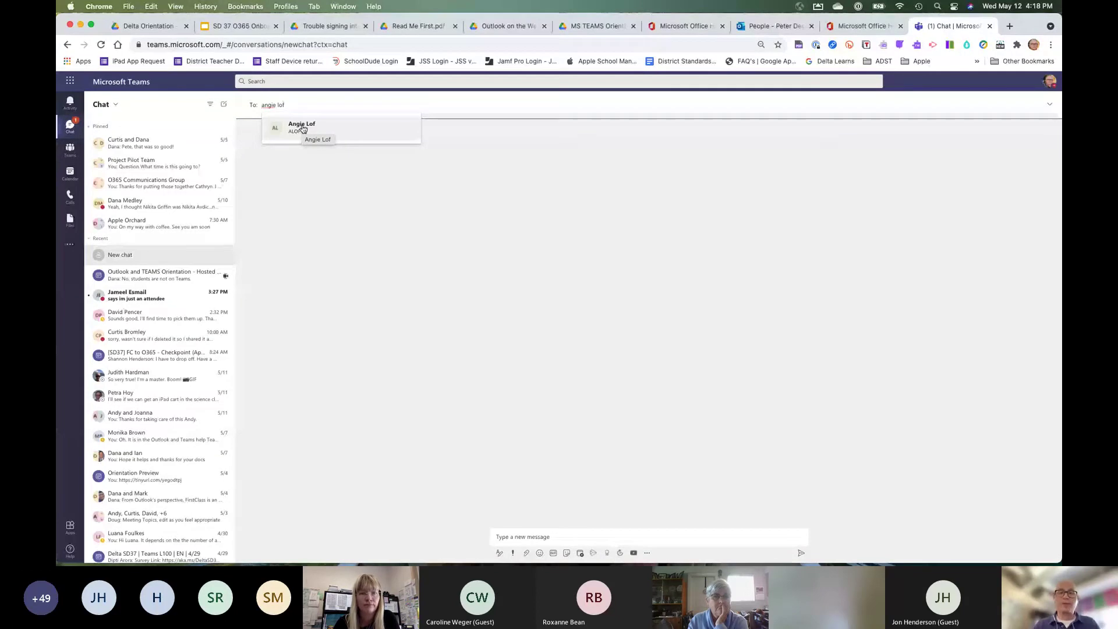
pyautogui.click(302, 129)
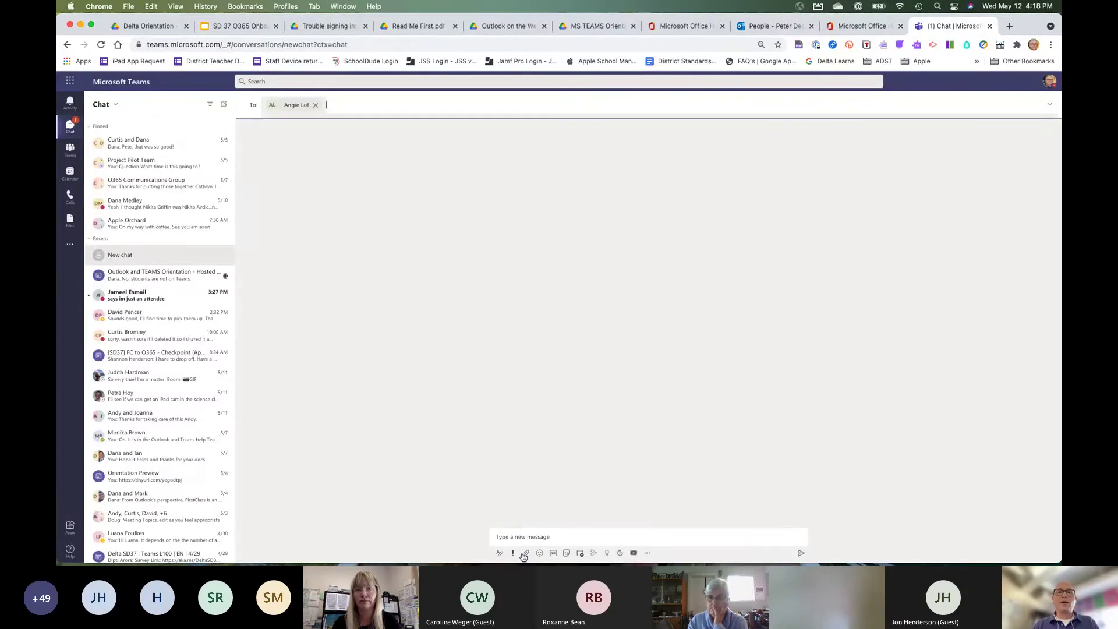
pyautogui.click(508, 537)
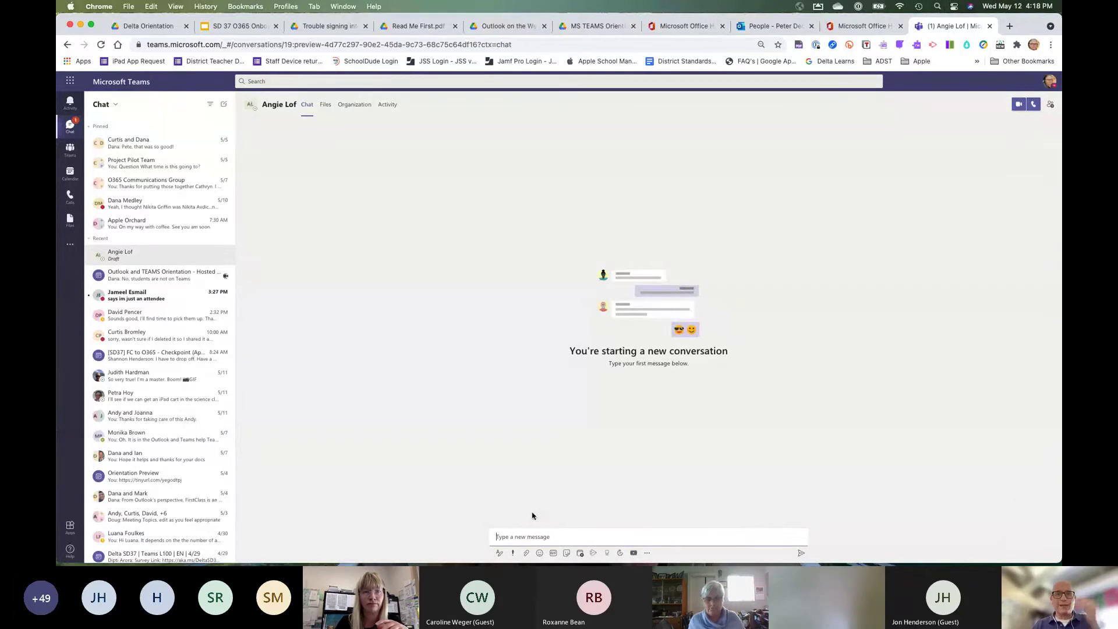
# Write a bold Heading 1 line 'registration', correcting its typo.
pyautogui.click(500, 553)
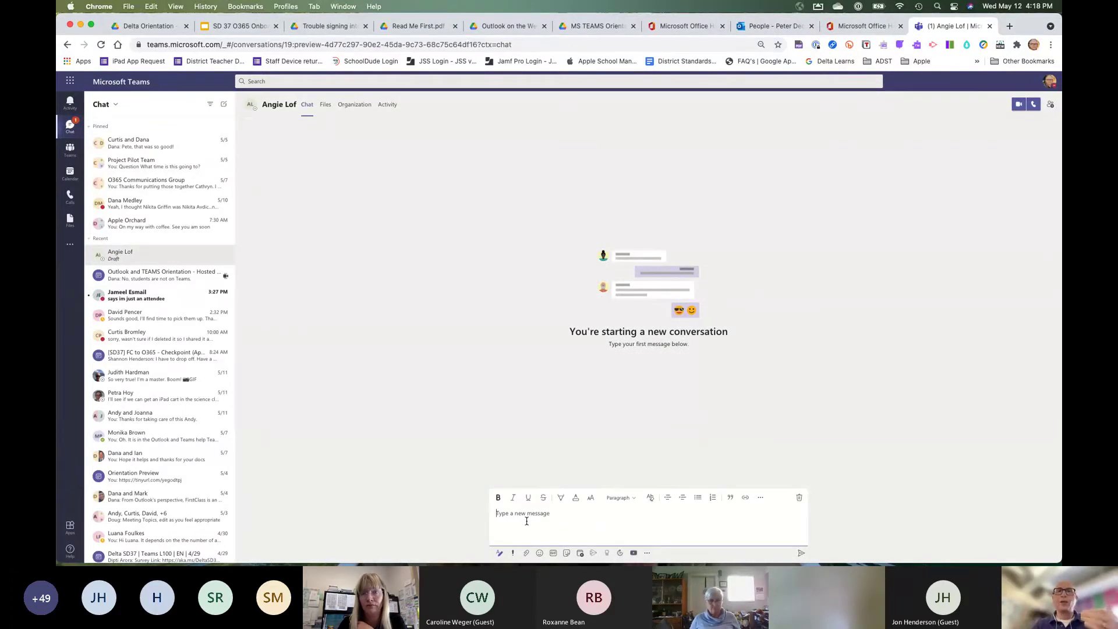
pyautogui.click(634, 498)
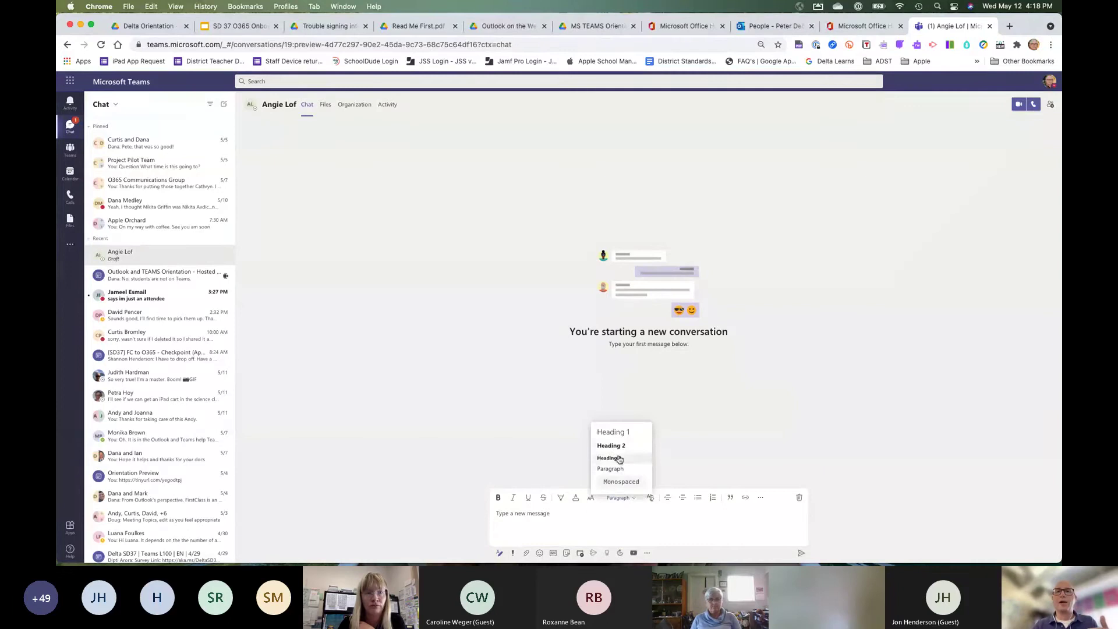
pyautogui.click(618, 434)
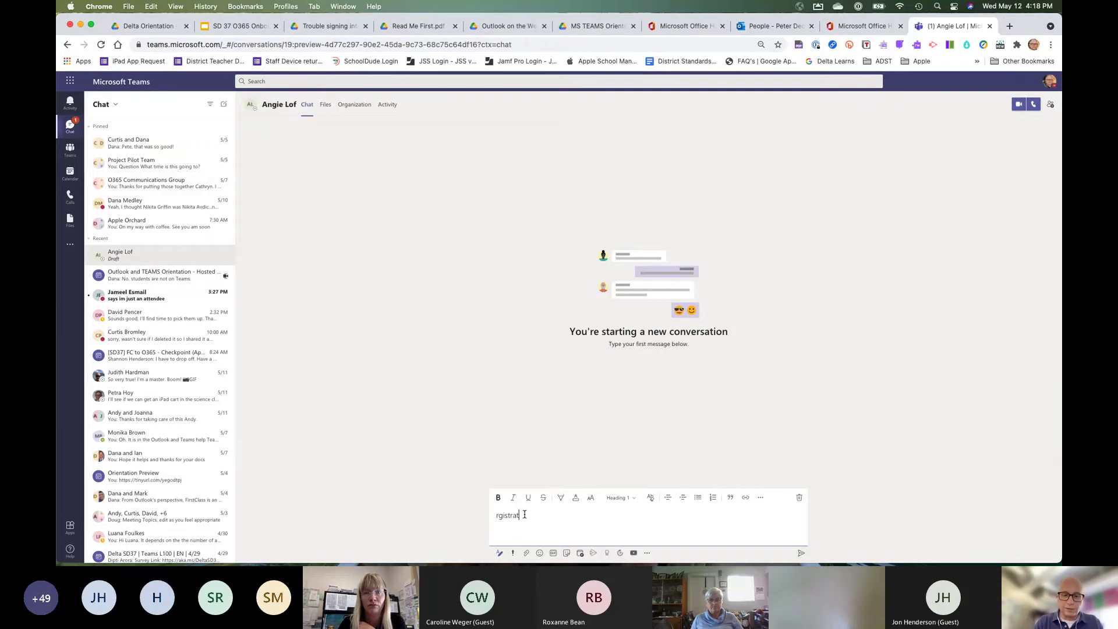
pyautogui.press('Left')
pyautogui.press('Left')
pyautogui.press('Left')
pyautogui.press('Left')
pyautogui.press('Left')
pyautogui.press('Left')
pyautogui.press('Left')
pyautogui.press('Left')
pyautogui.press('Left')
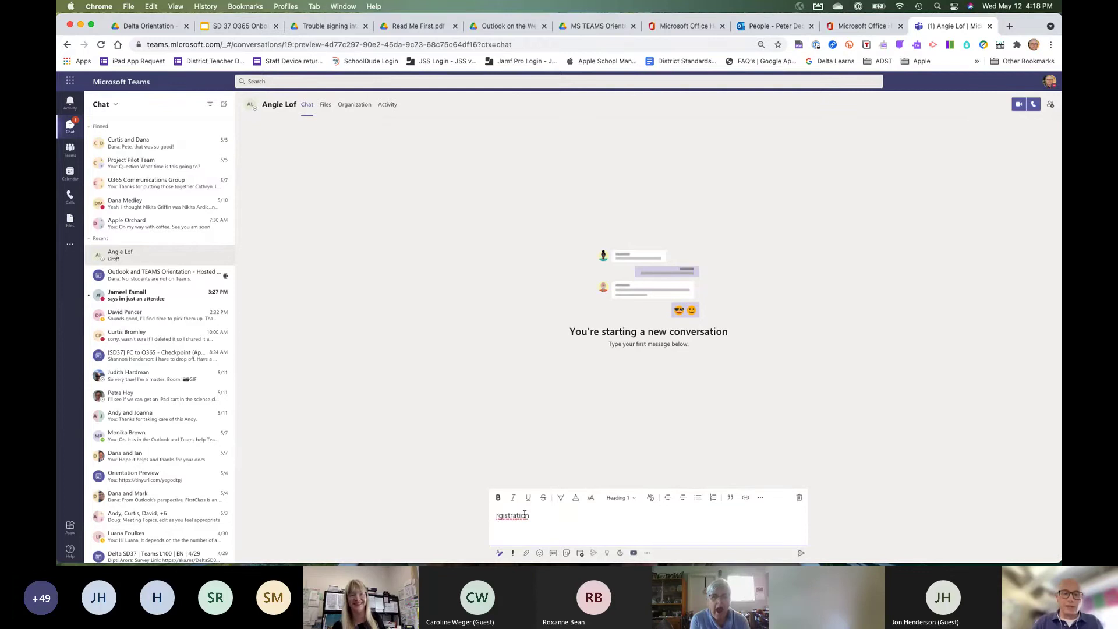
pyautogui.write('e')
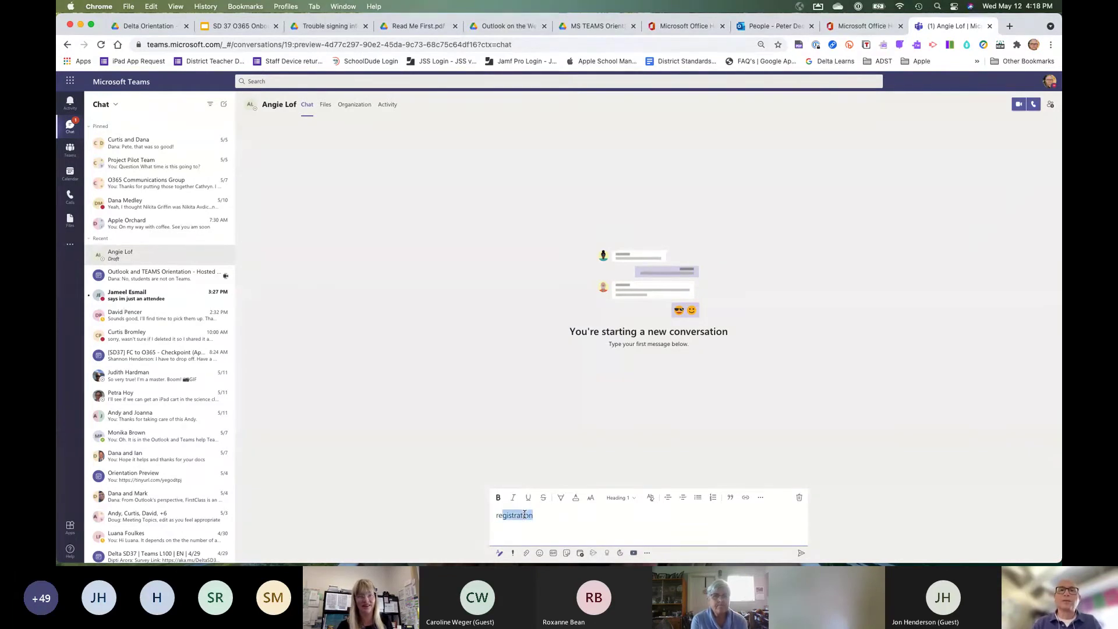
pyautogui.doubleClick(525, 514)
pyautogui.click(499, 497)
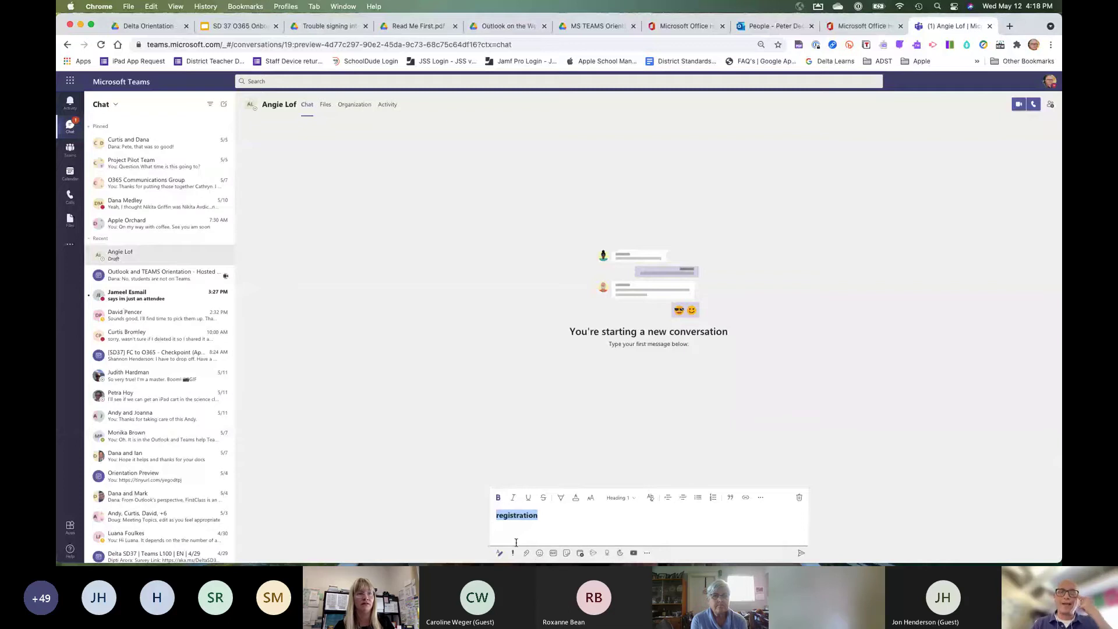
pyautogui.click(509, 542)
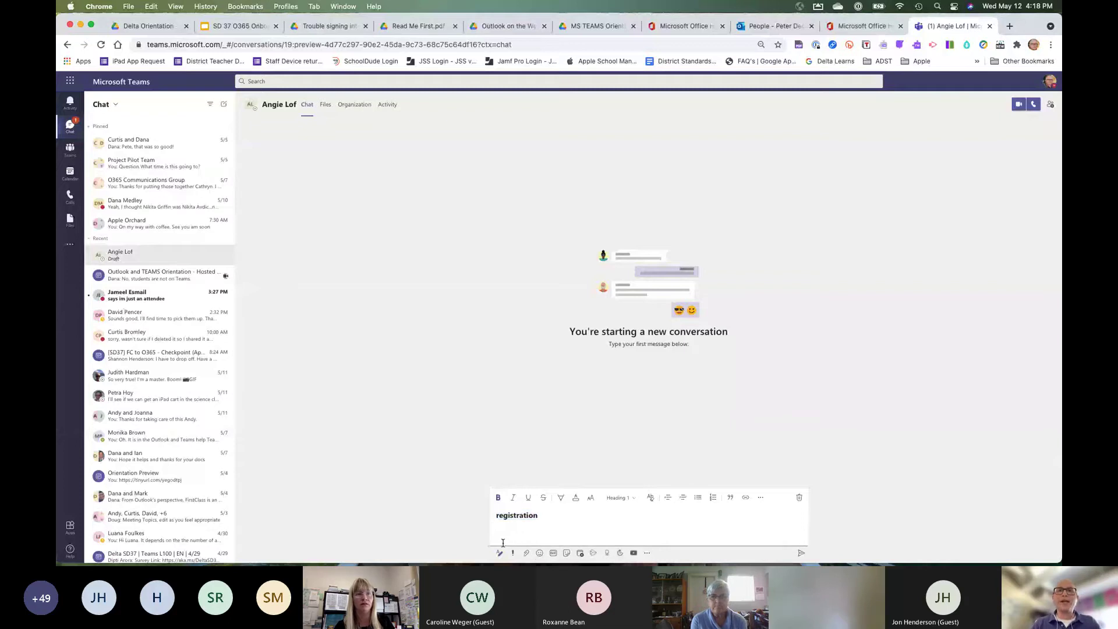
# Add a plain second line 'when is it?' and close the attachment options without attaching.
pyautogui.press('Return')
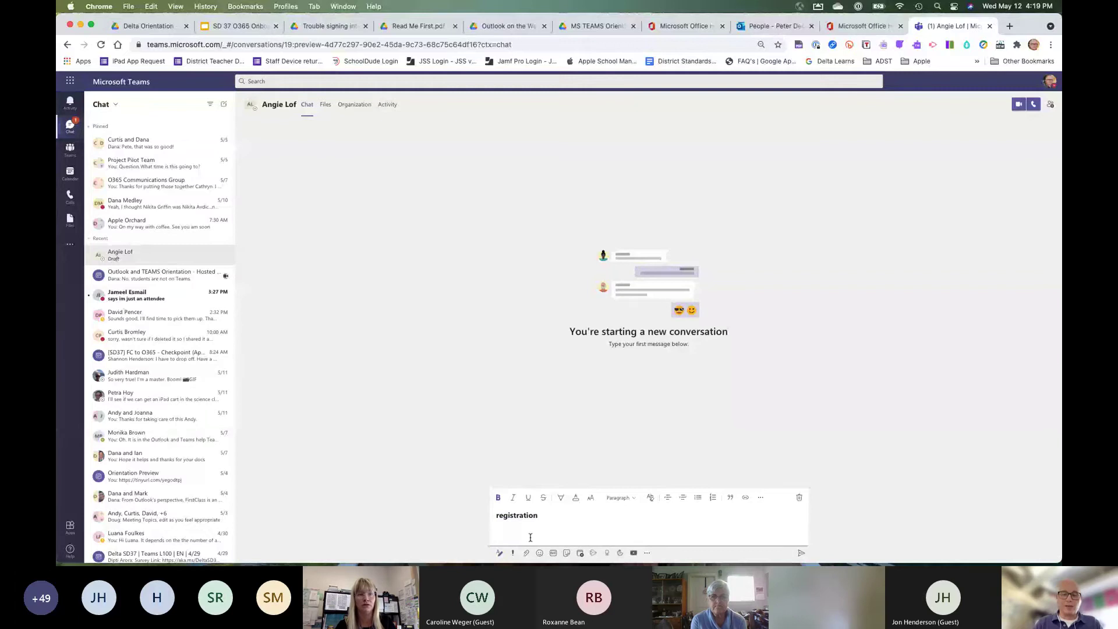
pyautogui.write('when i')
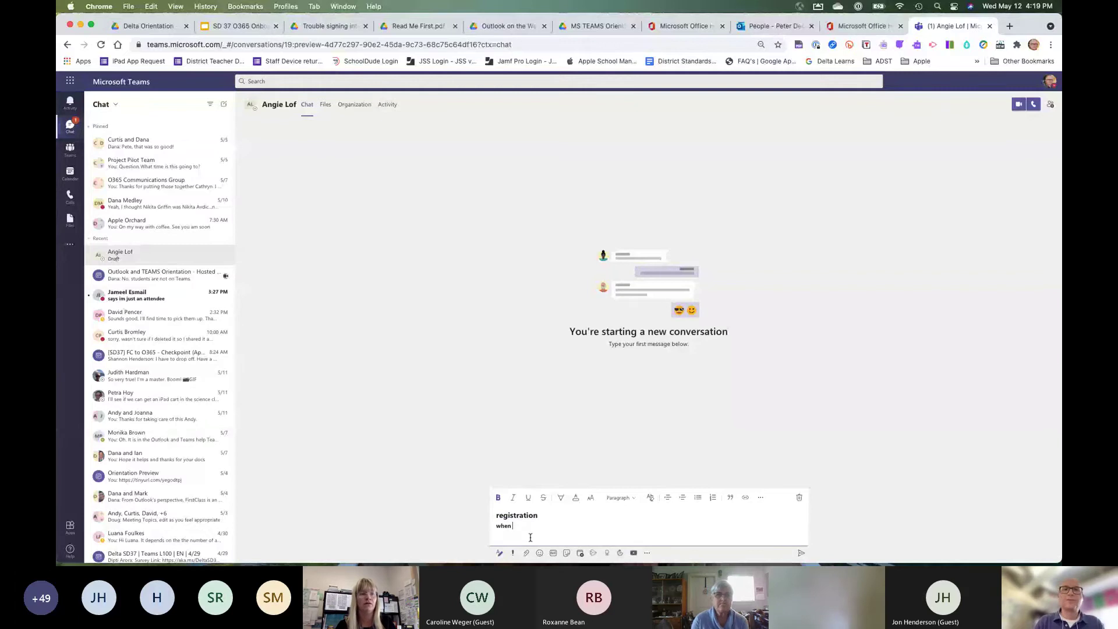
pyautogui.write('s it?')
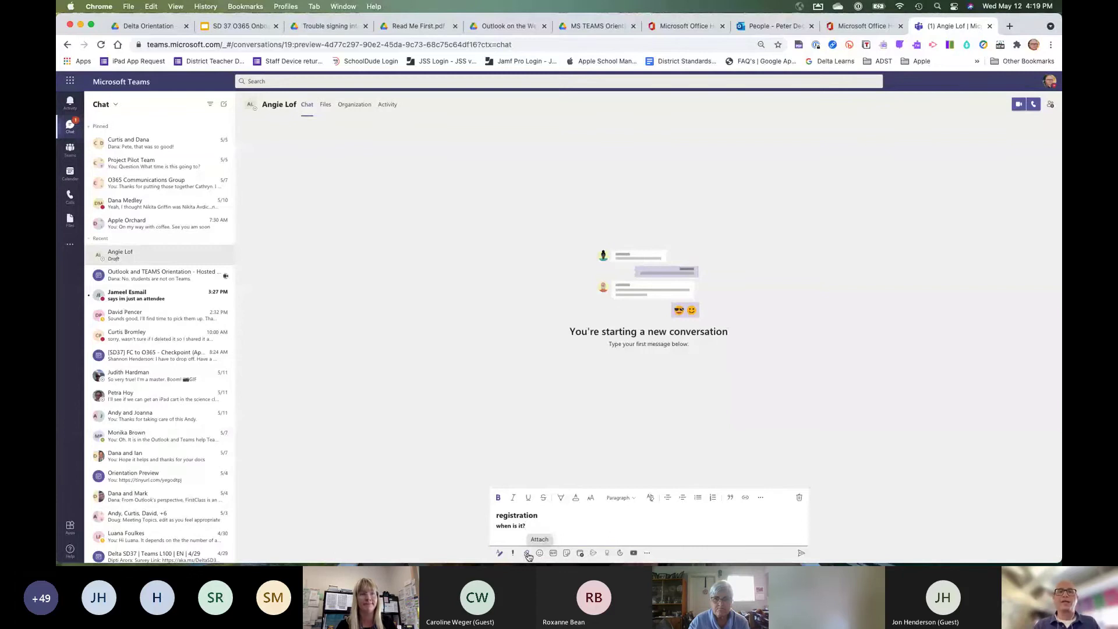
pyautogui.click(527, 554)
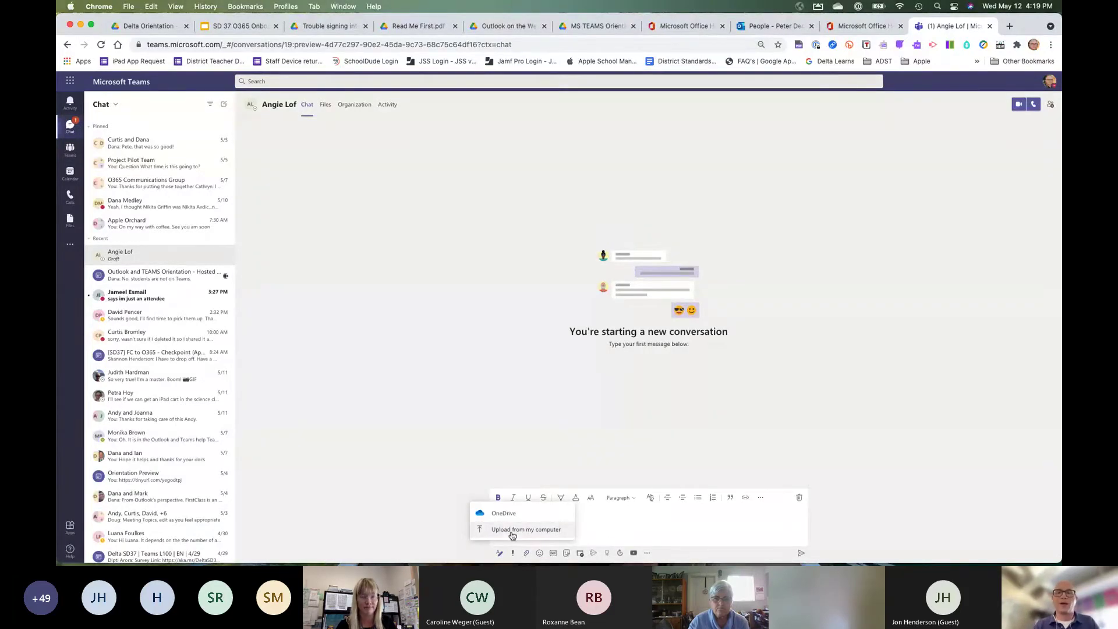
pyautogui.click(465, 423)
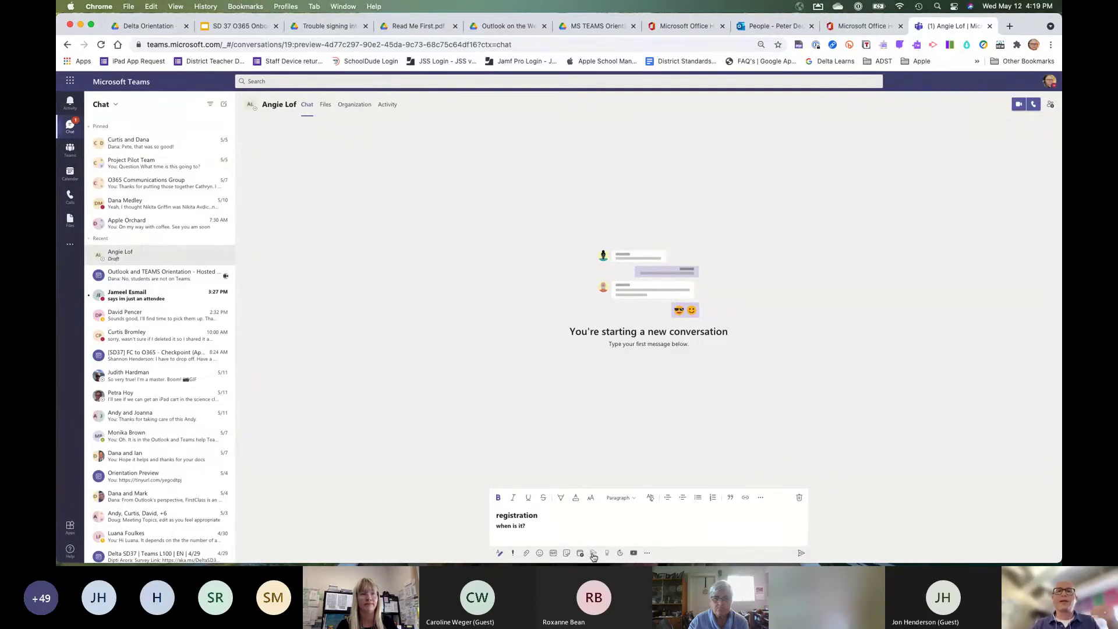
# Send the registration message, react to it with a thumbs-up, and open the Add people panel.
pyautogui.click(802, 554)
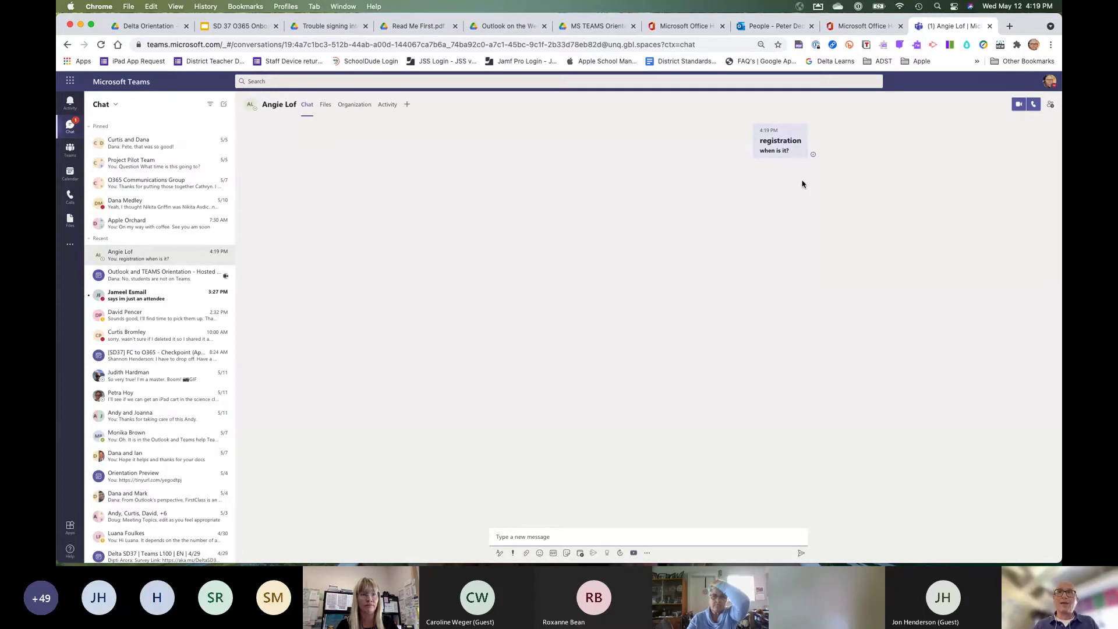
pyautogui.moveTo(788, 135)
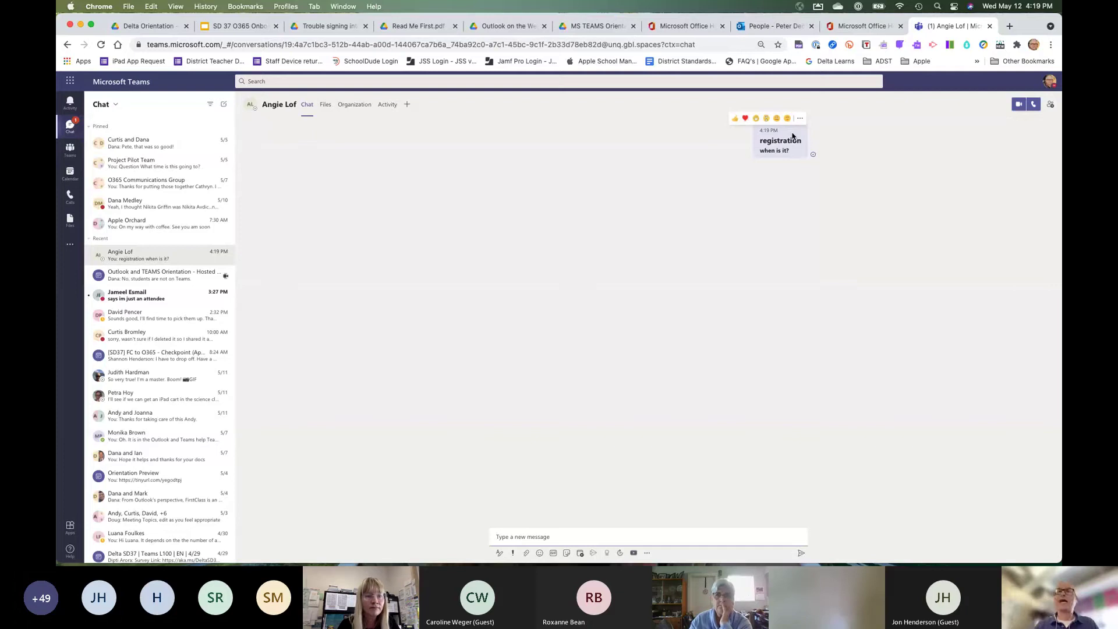
pyautogui.click(736, 120)
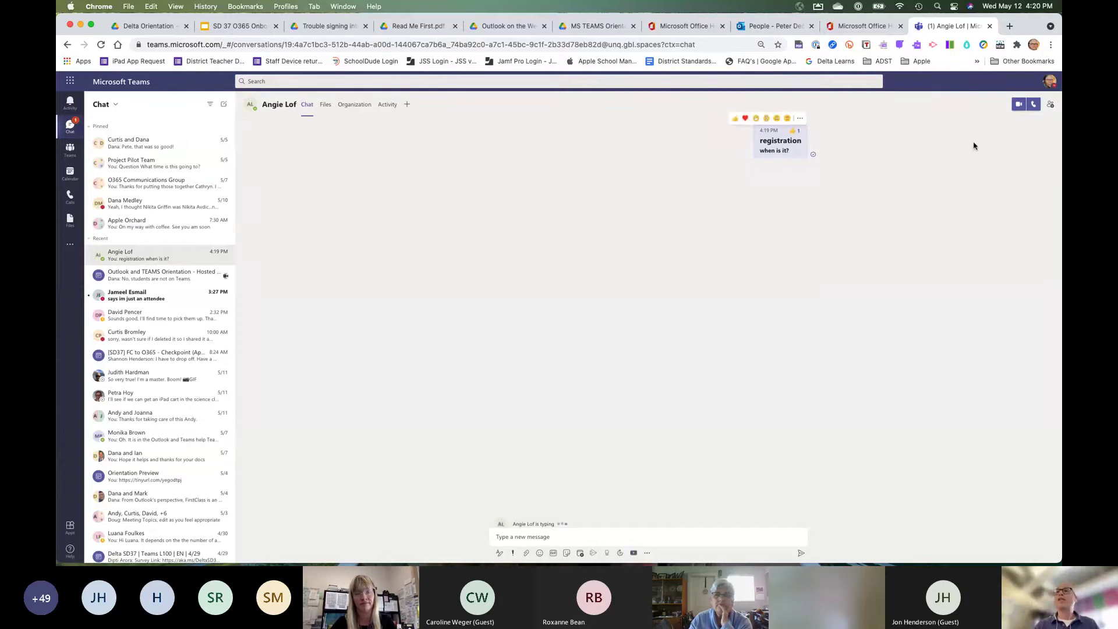
pyautogui.click(1052, 106)
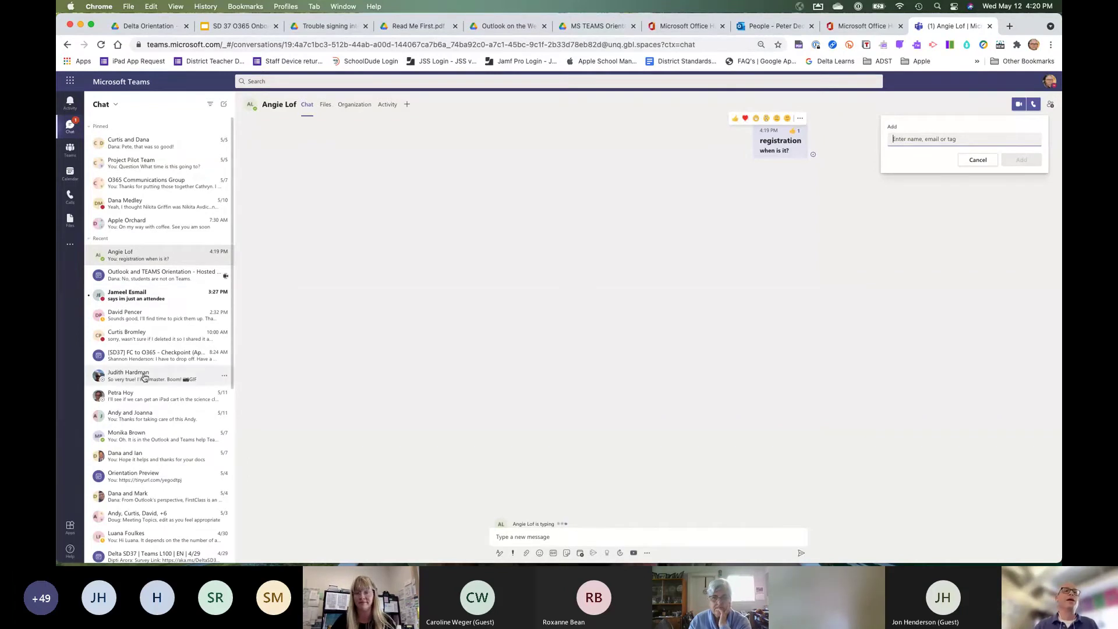
# Open the Apple Orchard group chat and show its list of participants.
pyautogui.click(161, 227)
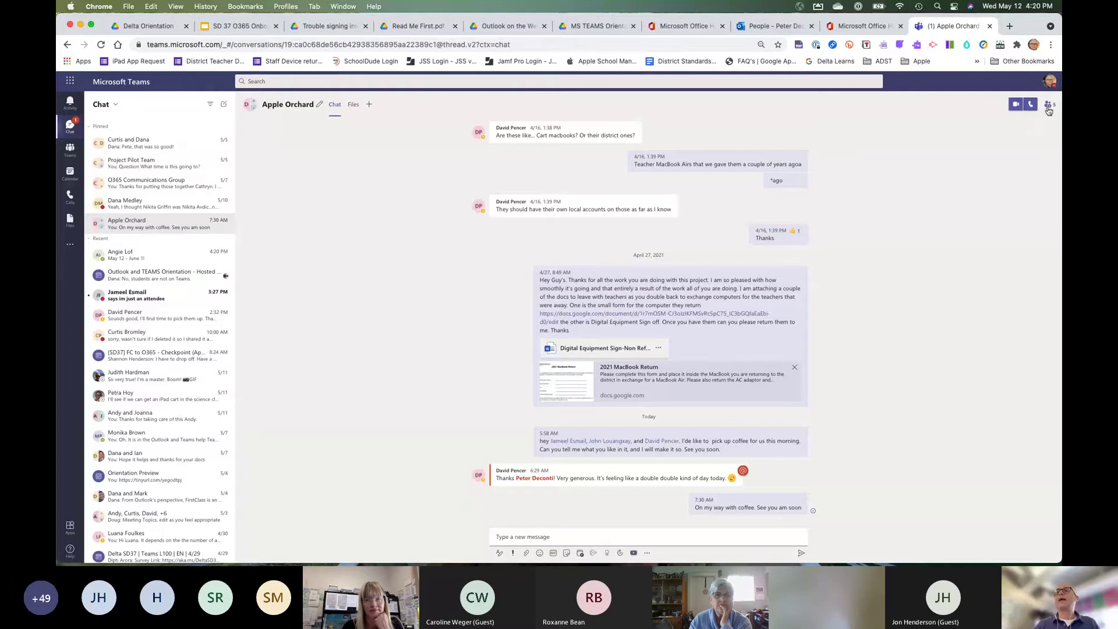
pyautogui.click(1049, 105)
pyautogui.click(1014, 225)
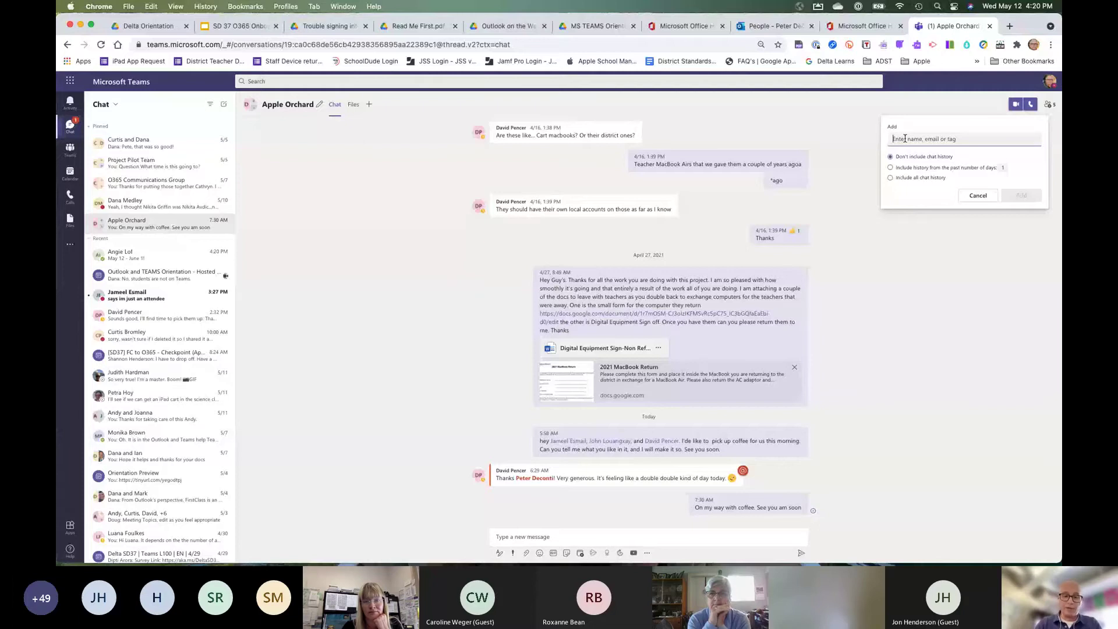
pyautogui.write('curt')
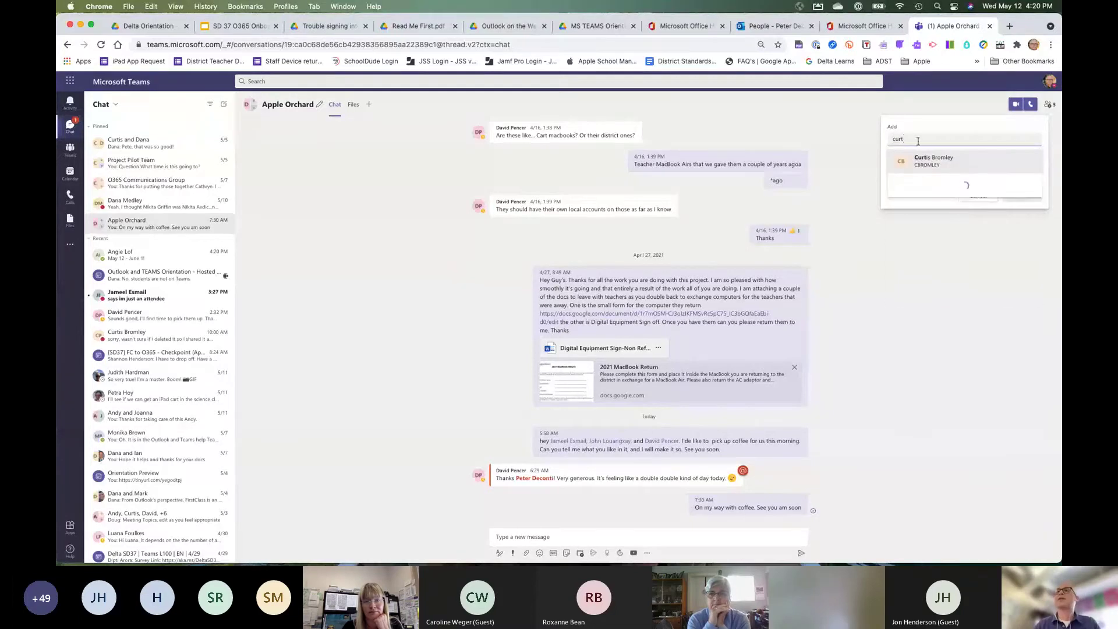
pyautogui.click(926, 162)
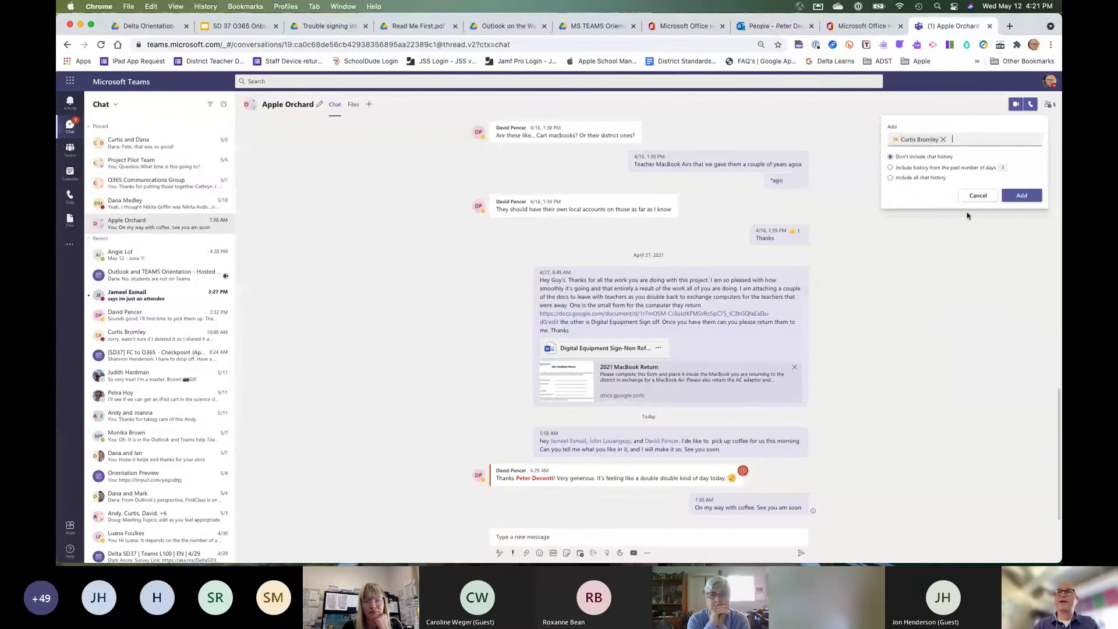
pyautogui.click(978, 195)
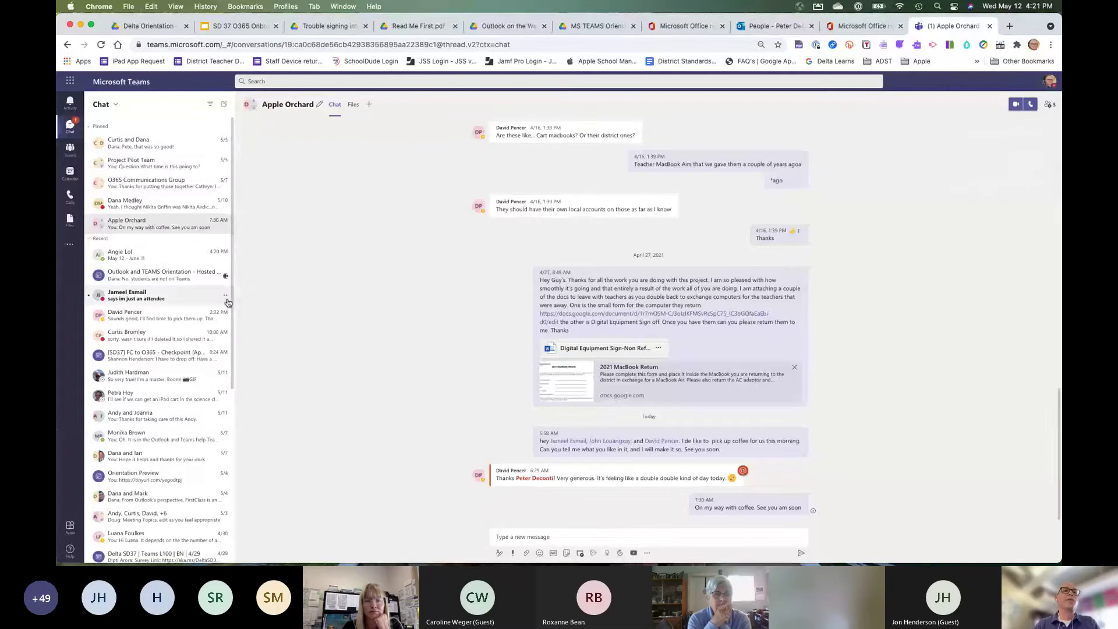
# Pin the unread 'im just an attendee' chat, then show the next chat's options.
pyautogui.moveTo(225, 300)
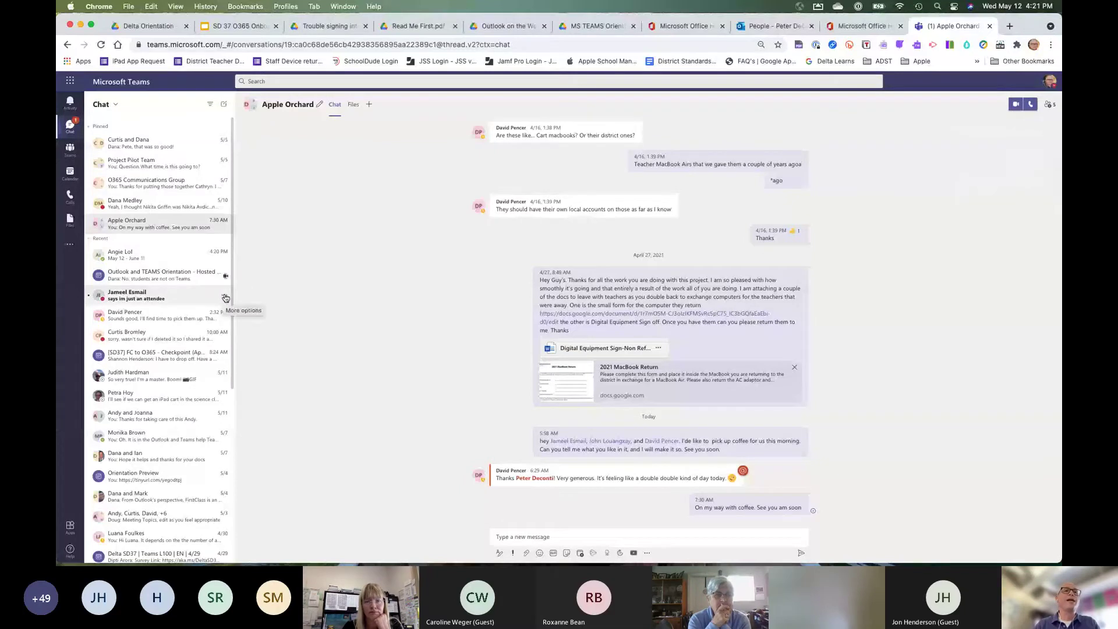
pyautogui.click(224, 298)
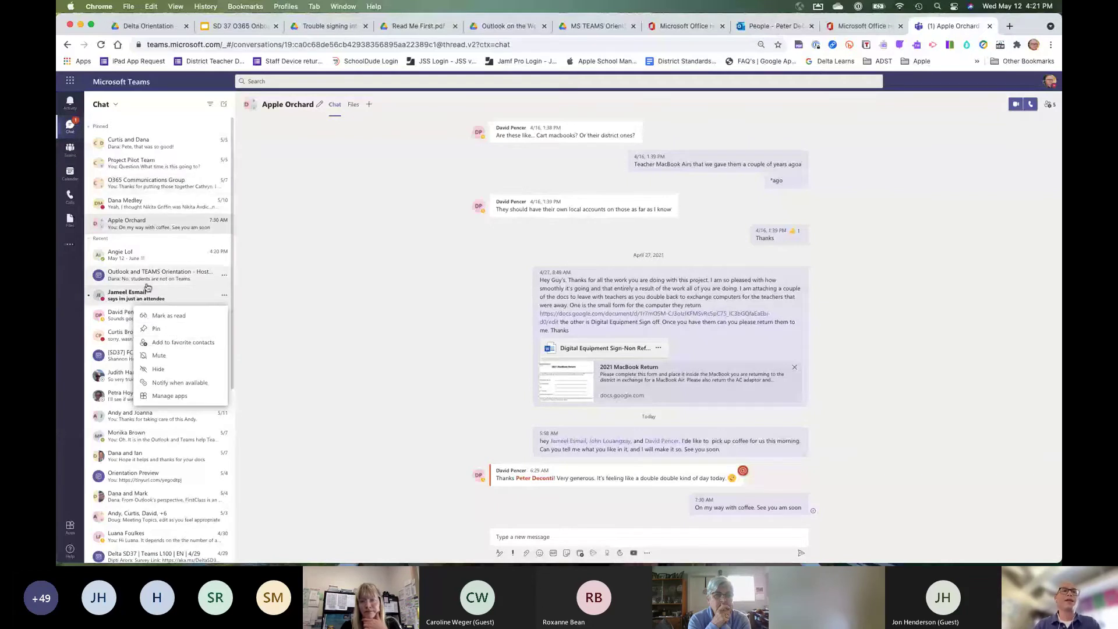
pyautogui.click(159, 330)
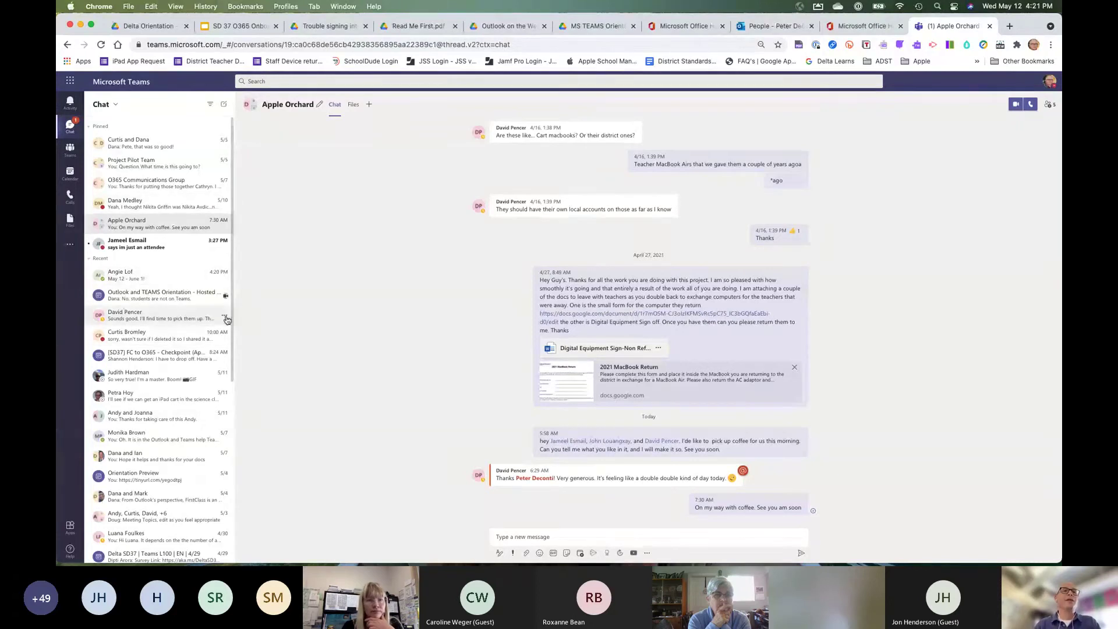
pyautogui.click(225, 317)
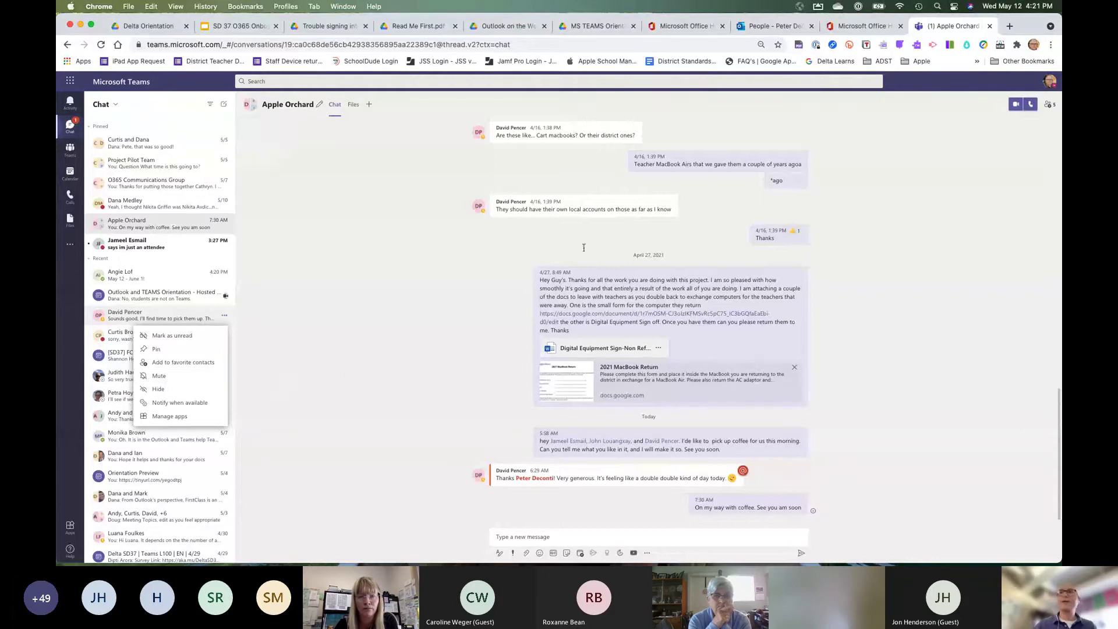
pyautogui.click(1051, 82)
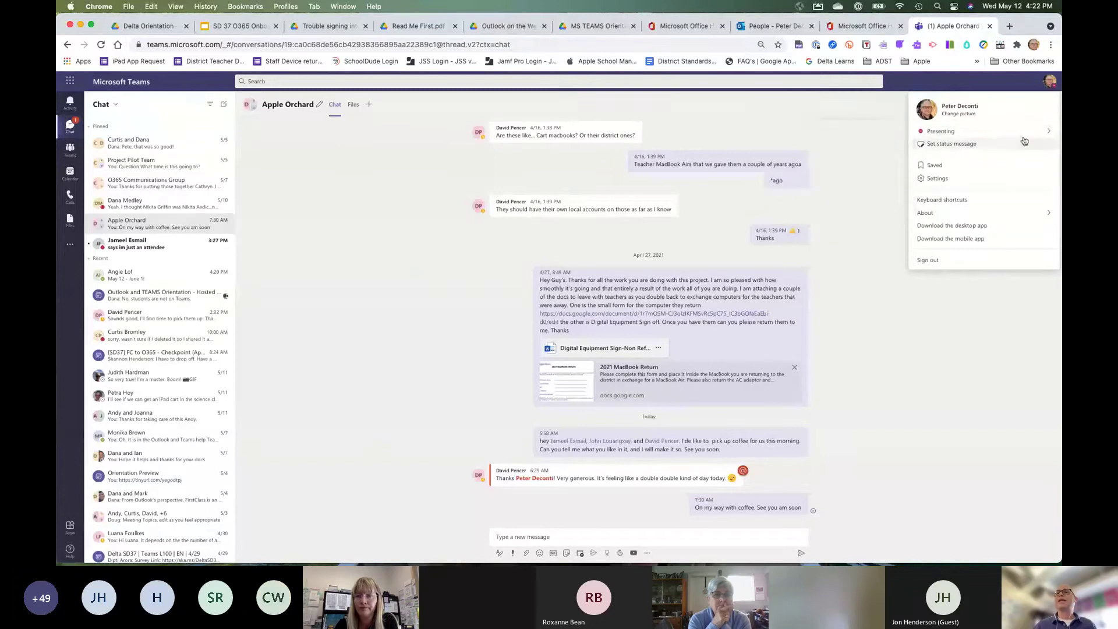
pyautogui.moveTo(950, 135)
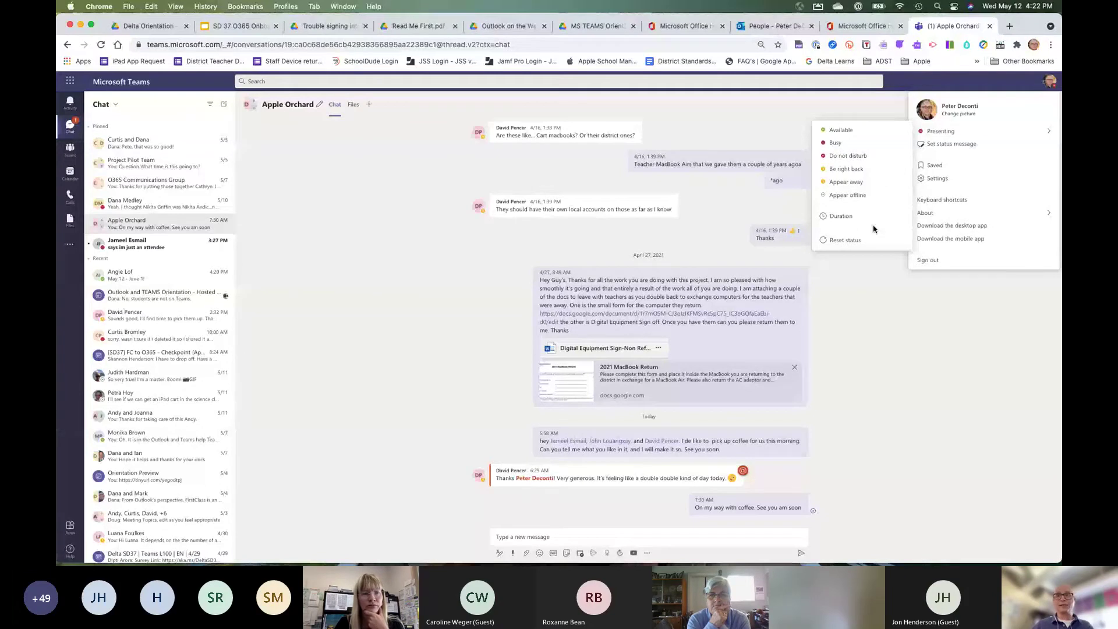
pyautogui.click(889, 285)
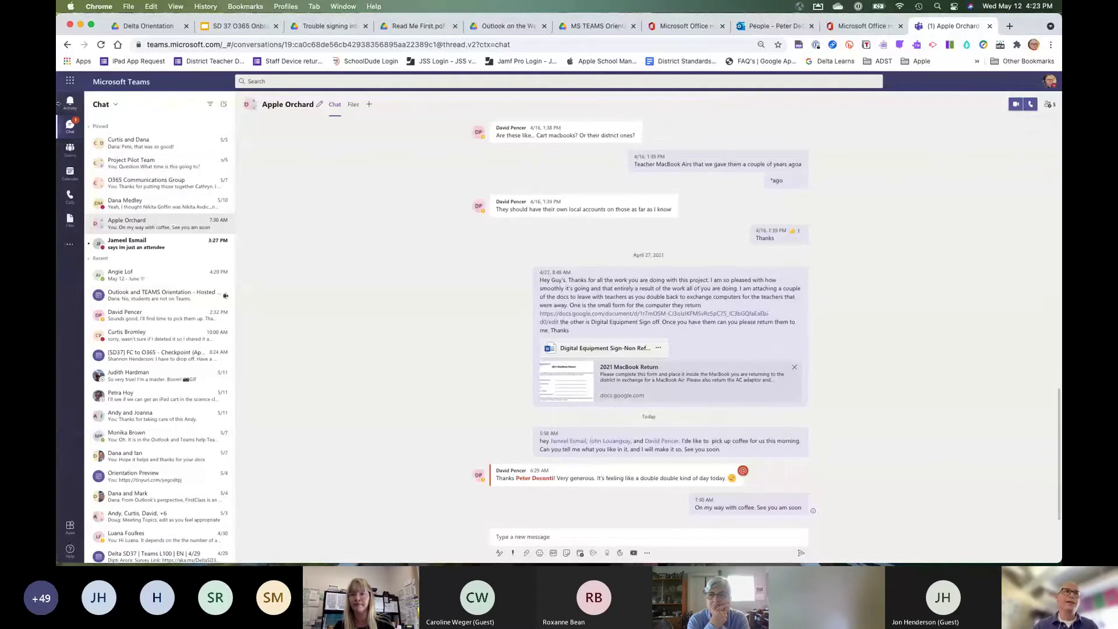
# Show the Teams page with the grid of all twelve teams.
pyautogui.click(70, 151)
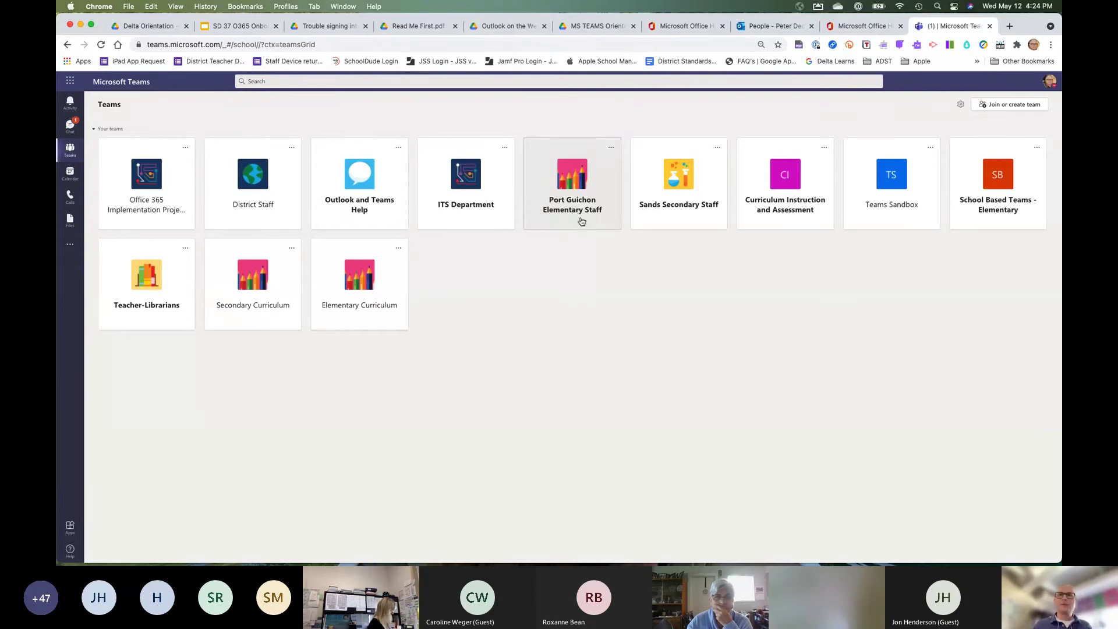
# Open the Port Guichon Elementary Staff team and scroll through its General channel posts.
pyautogui.click(571, 211)
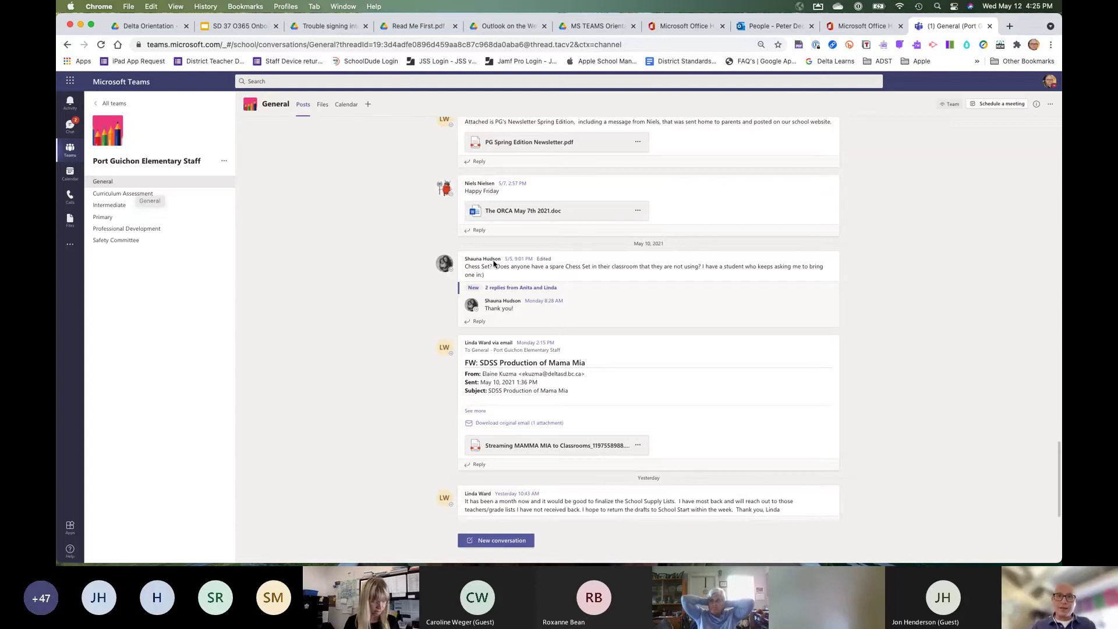
pyautogui.scroll(-1, 554, 333)
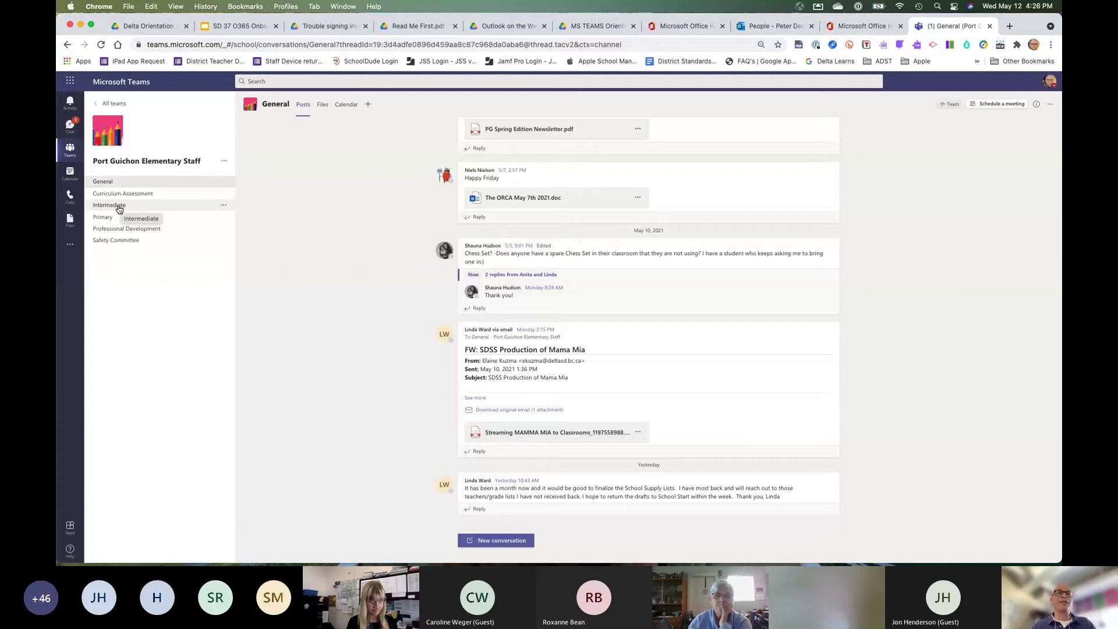
pyautogui.click(119, 209)
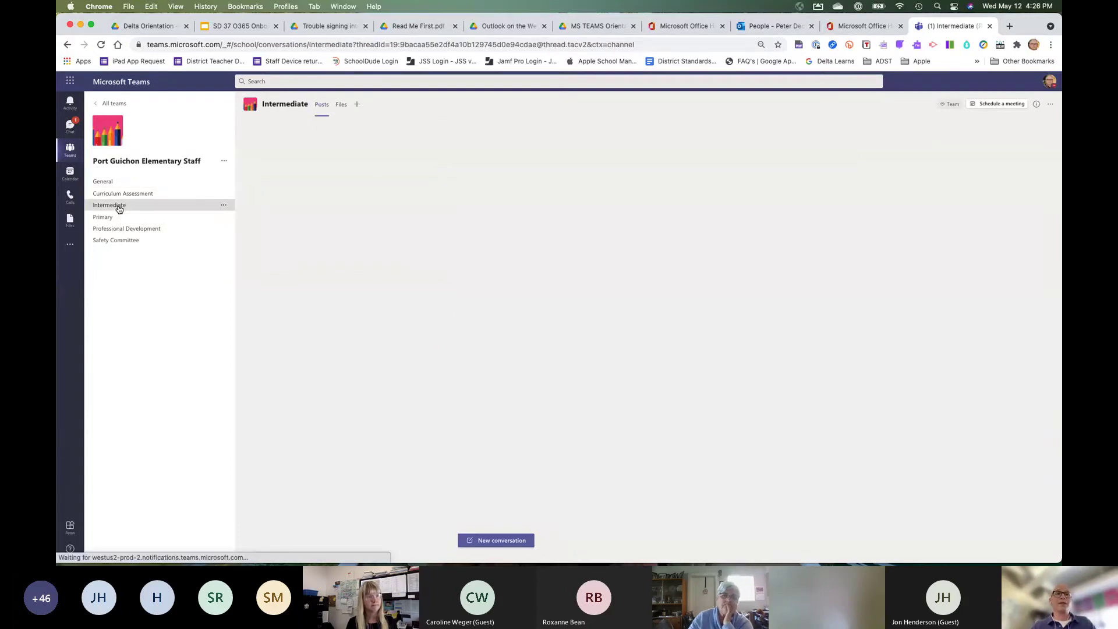
pyautogui.click(222, 207)
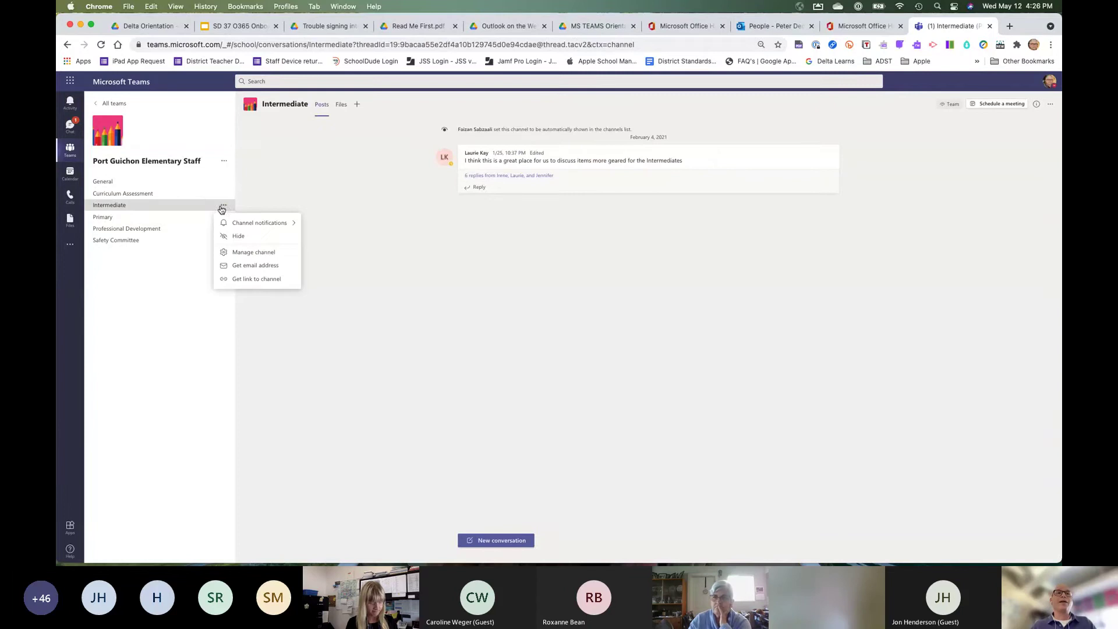
pyautogui.moveTo(227, 223)
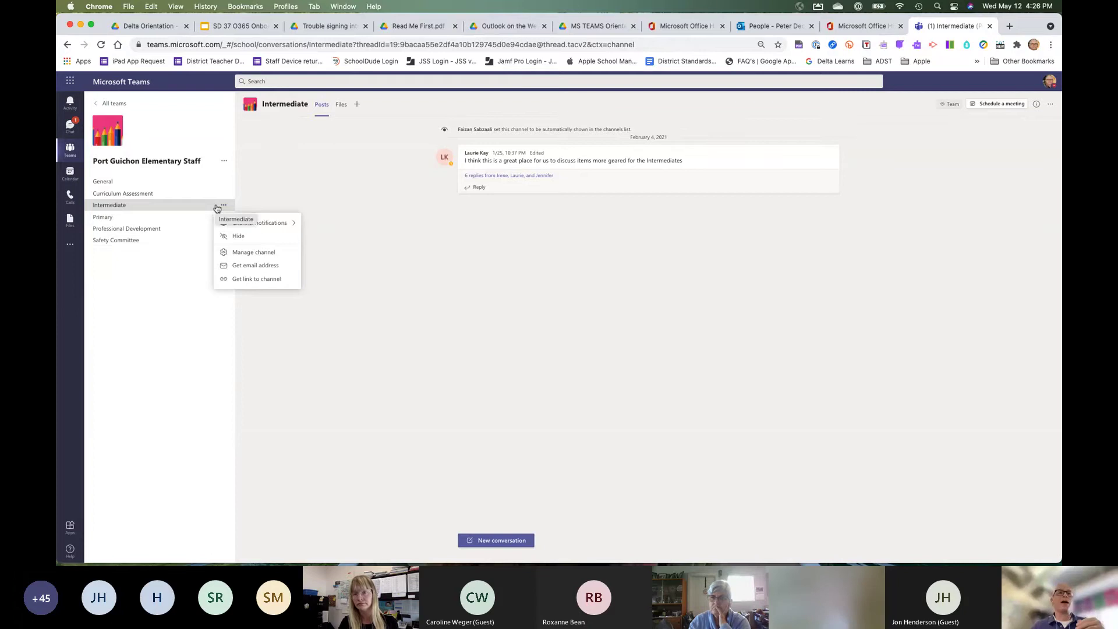
pyautogui.moveTo(286, 225)
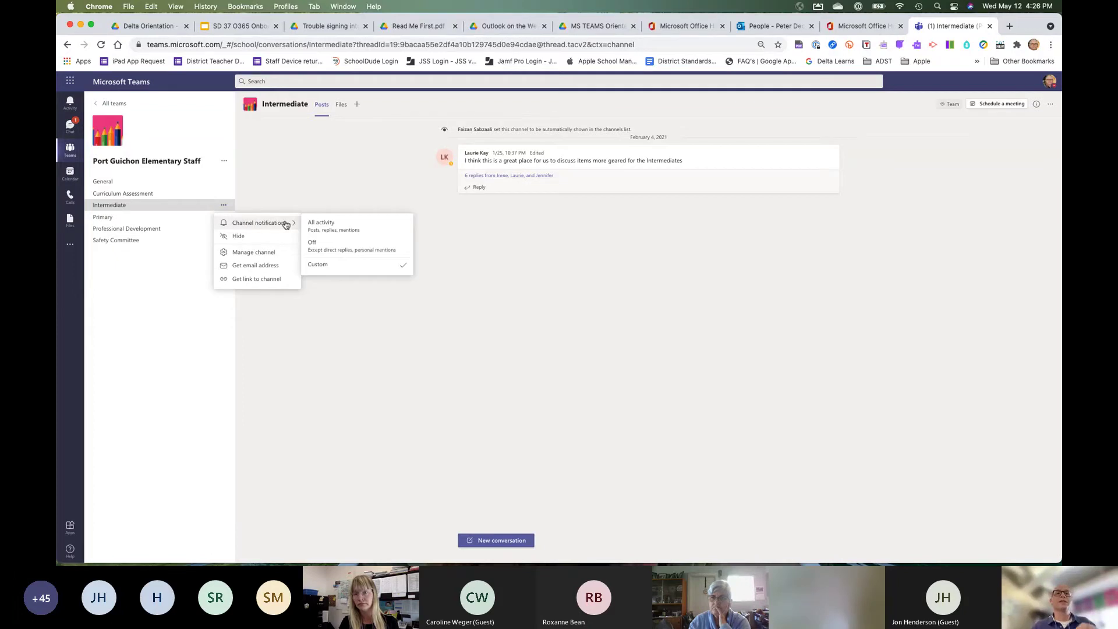
pyautogui.click(114, 208)
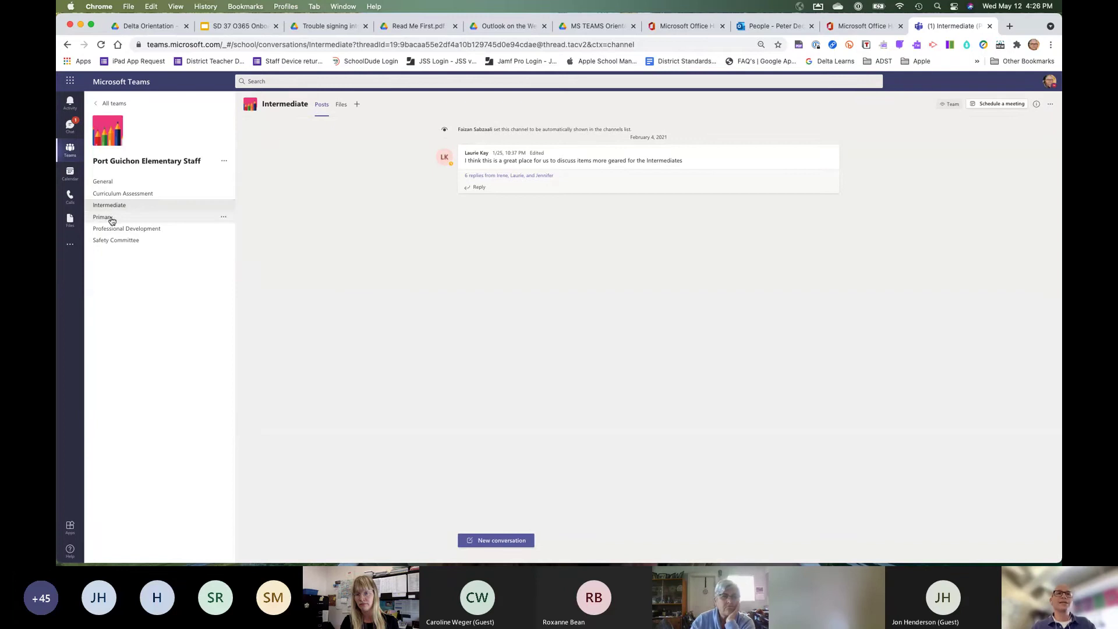
pyautogui.click(118, 185)
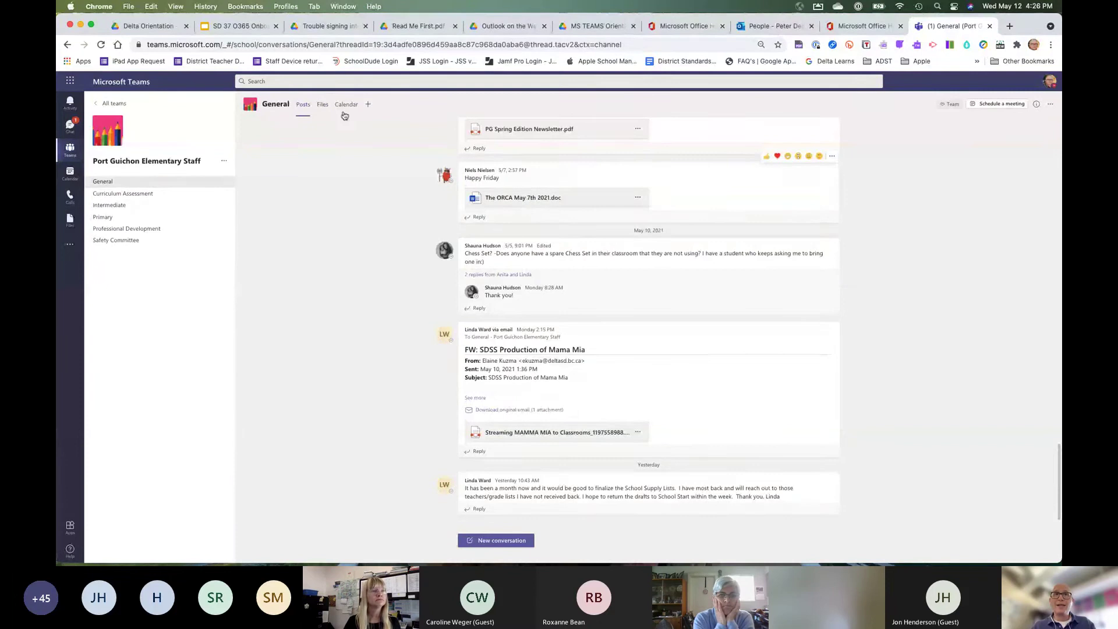
pyautogui.click(323, 105)
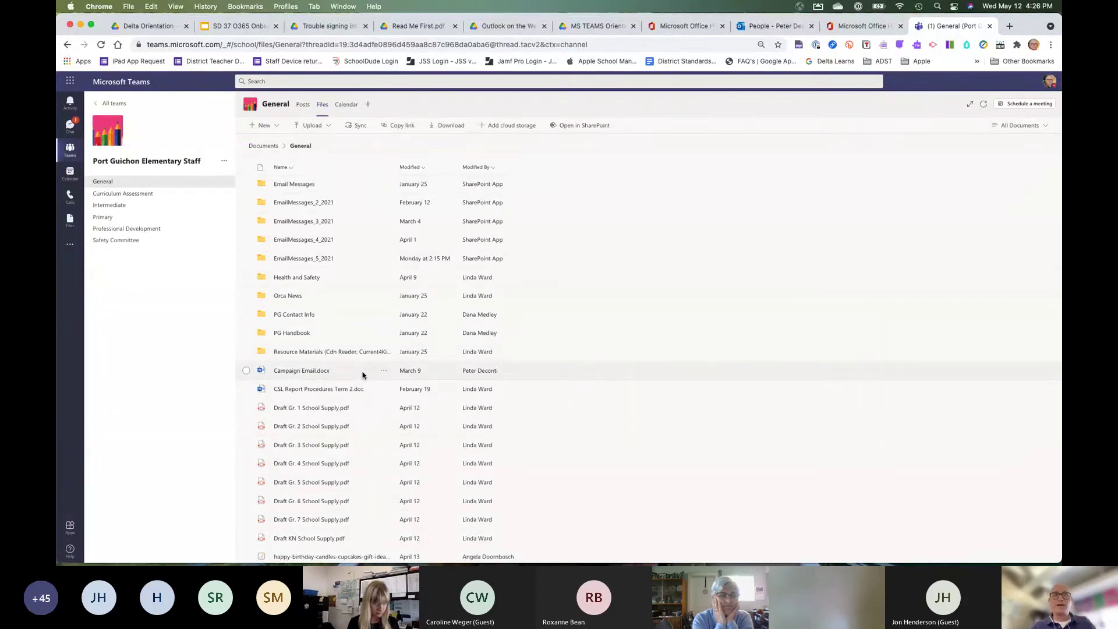
pyautogui.click(115, 205)
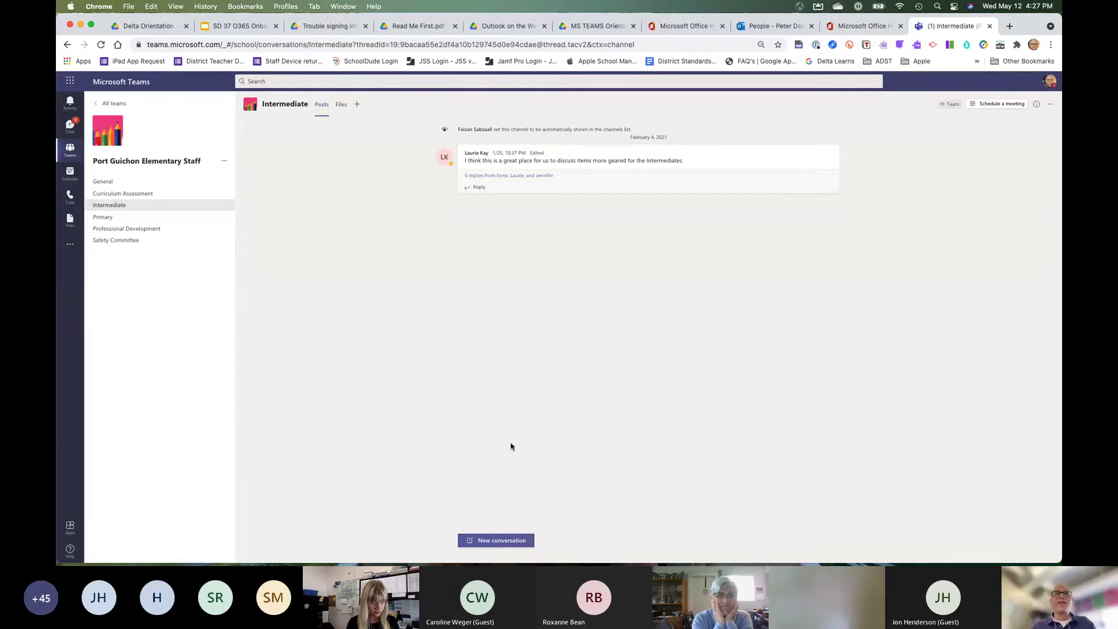
# Confirm the Intermediate channel's Files tab is empty, then show the General channel's files, including Health and Safety and Draft School Supply PDFs.
pyautogui.click(343, 109)
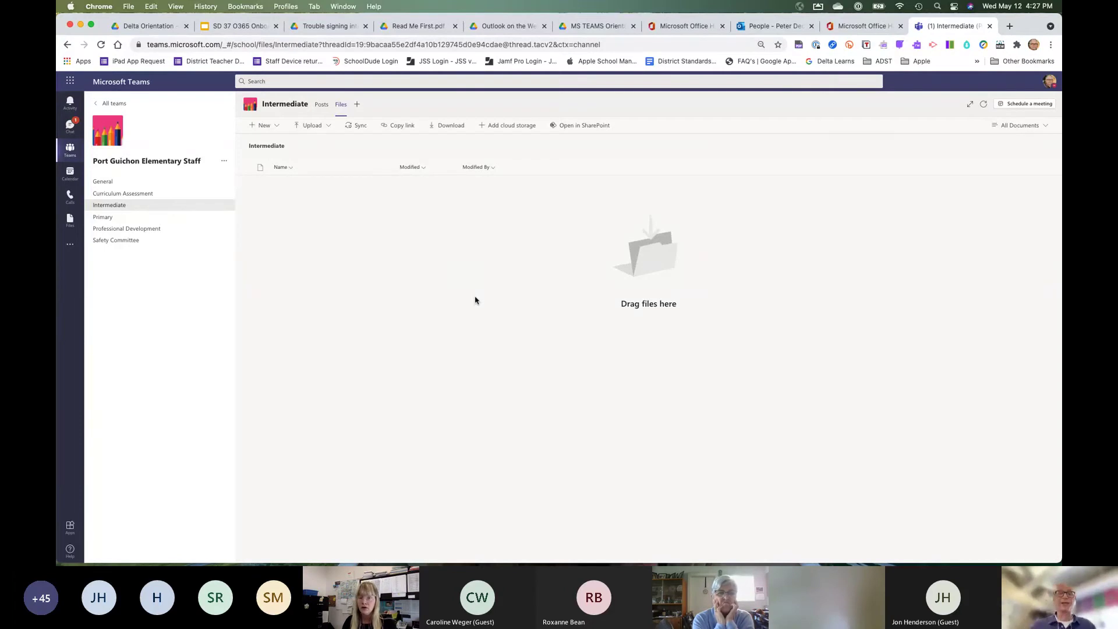
pyautogui.click(103, 182)
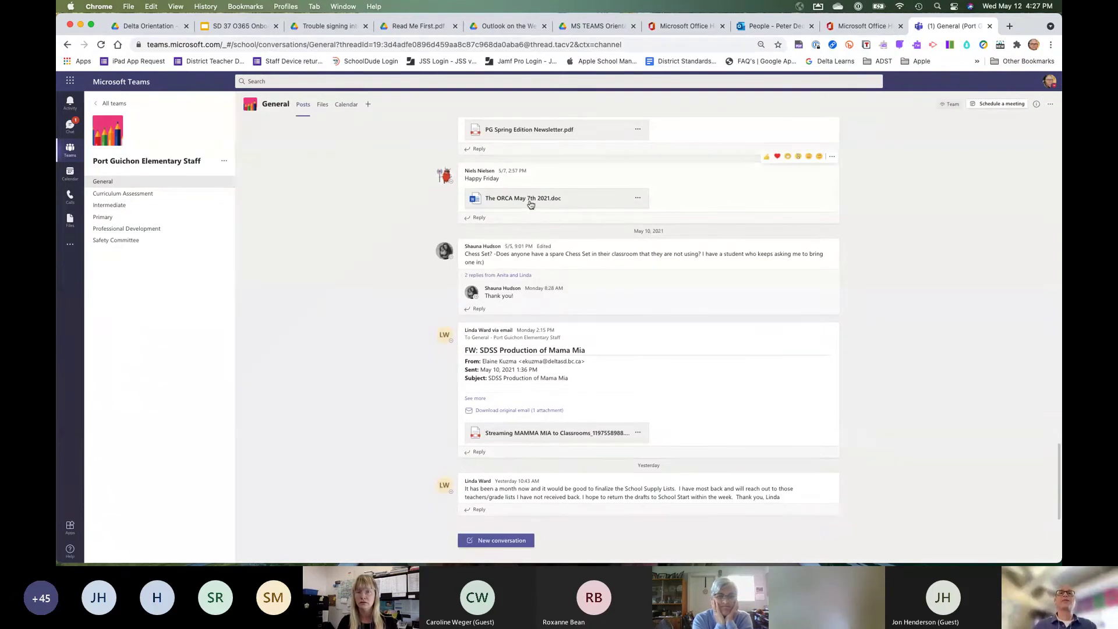
pyautogui.click(324, 111)
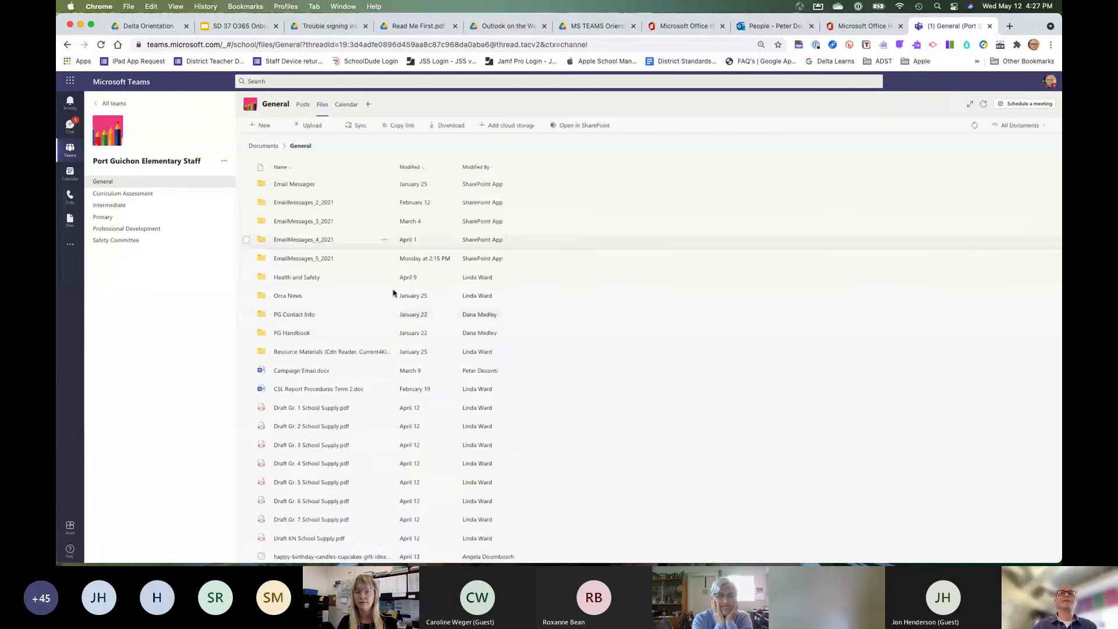
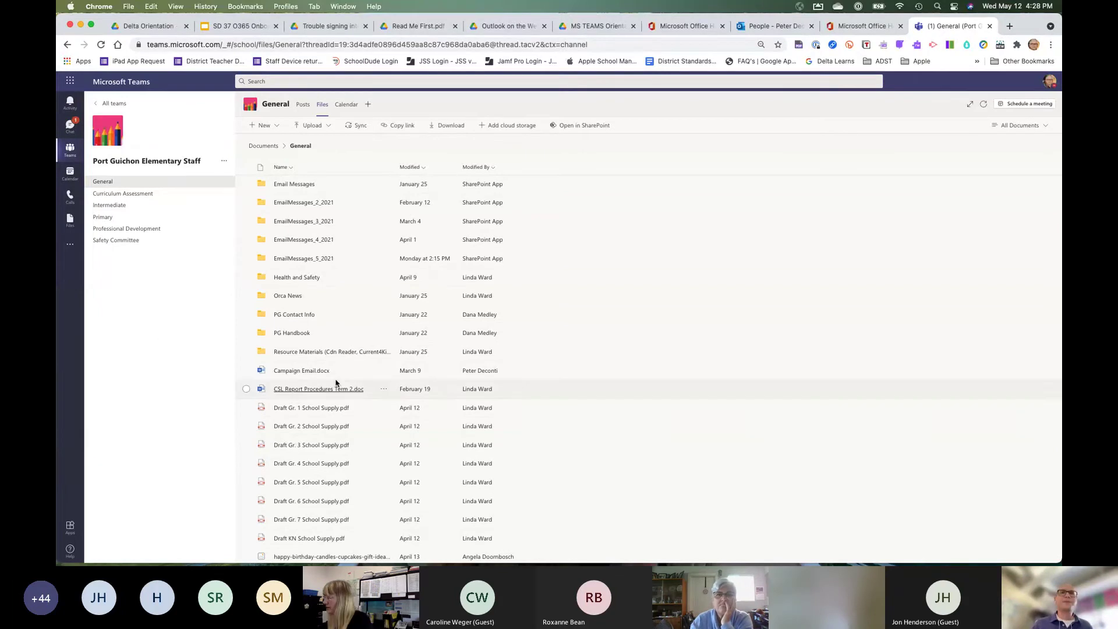
# Open the Outlook and Teams Help team from the list of all teams.
pyautogui.click(72, 151)
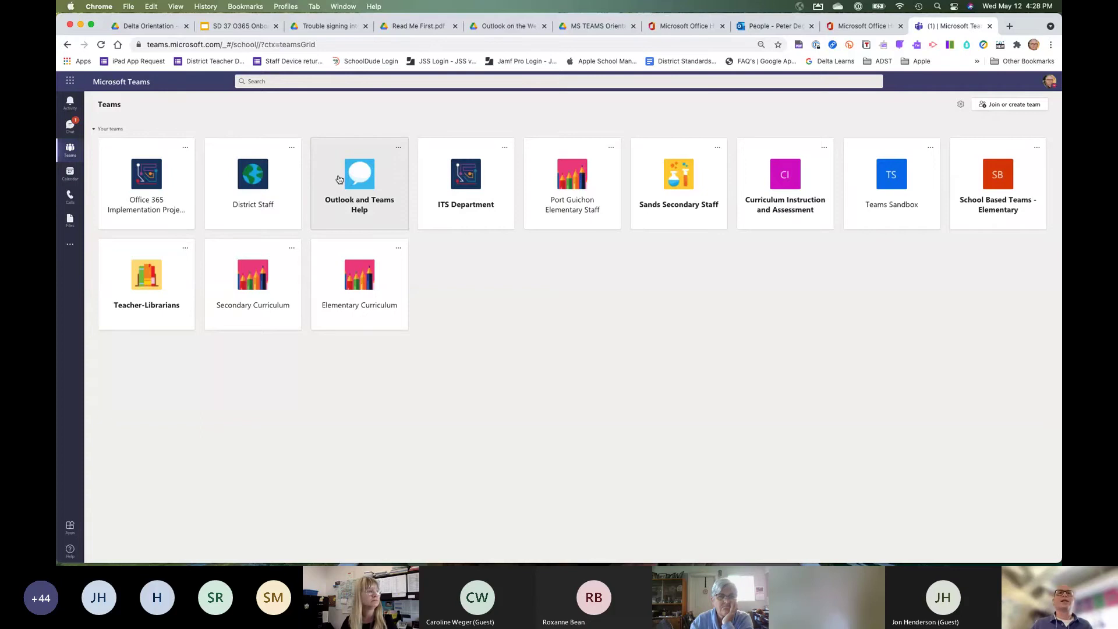
pyautogui.click(371, 192)
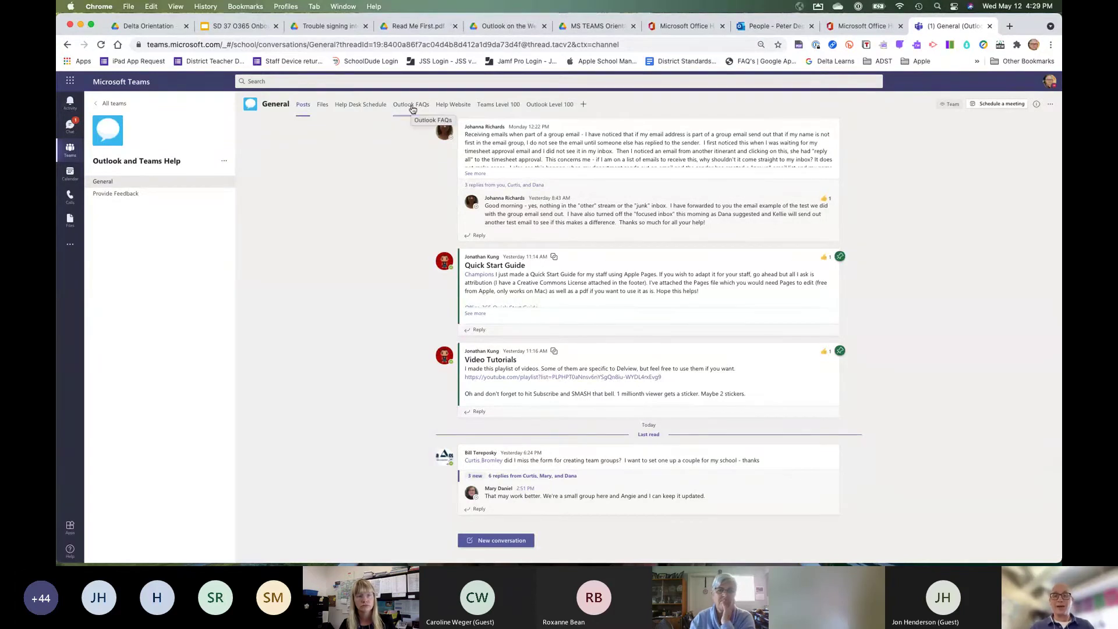
# Show the Outlook FAQs list and drag the Question column wider to read full questions.
pyautogui.click(413, 110)
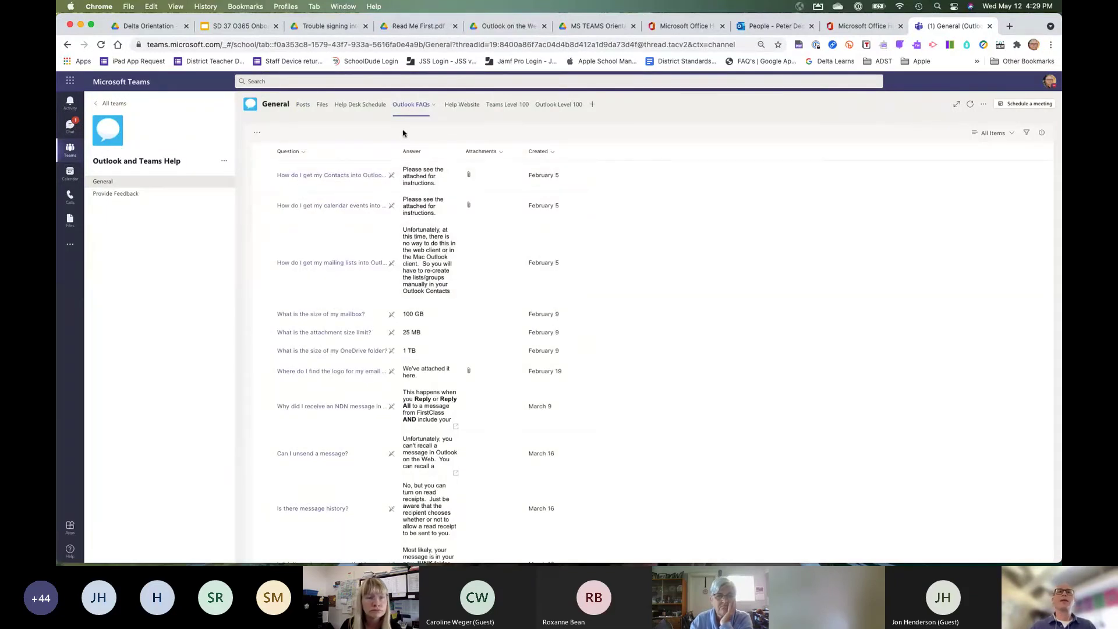
pyautogui.moveTo(400, 156); pyautogui.dragTo(497, 156)
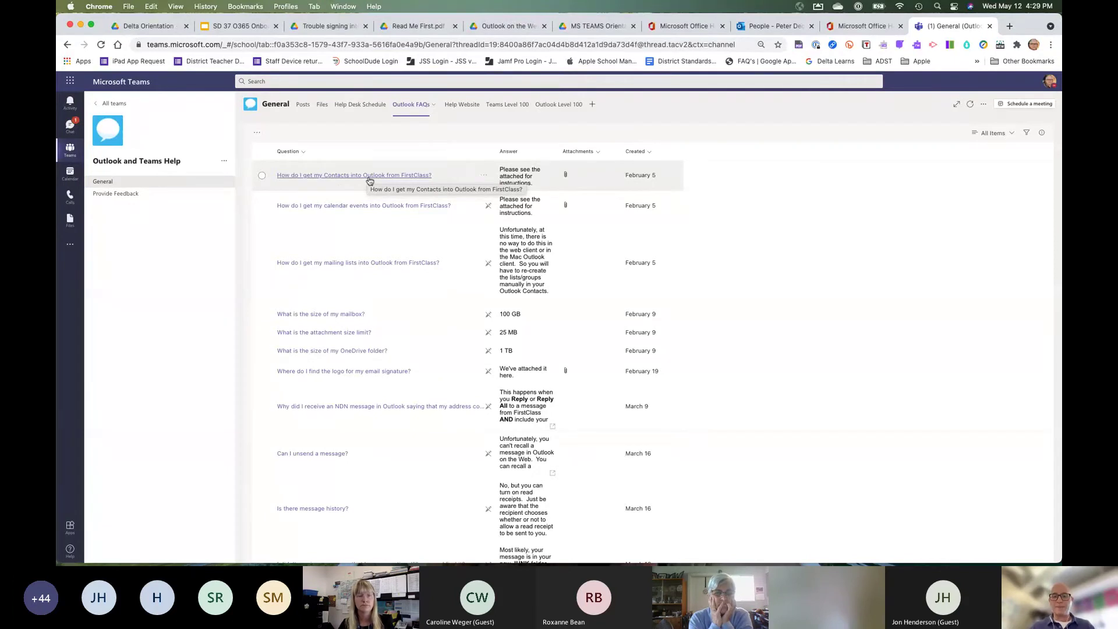
pyautogui.scroll(-5, 369, 181)
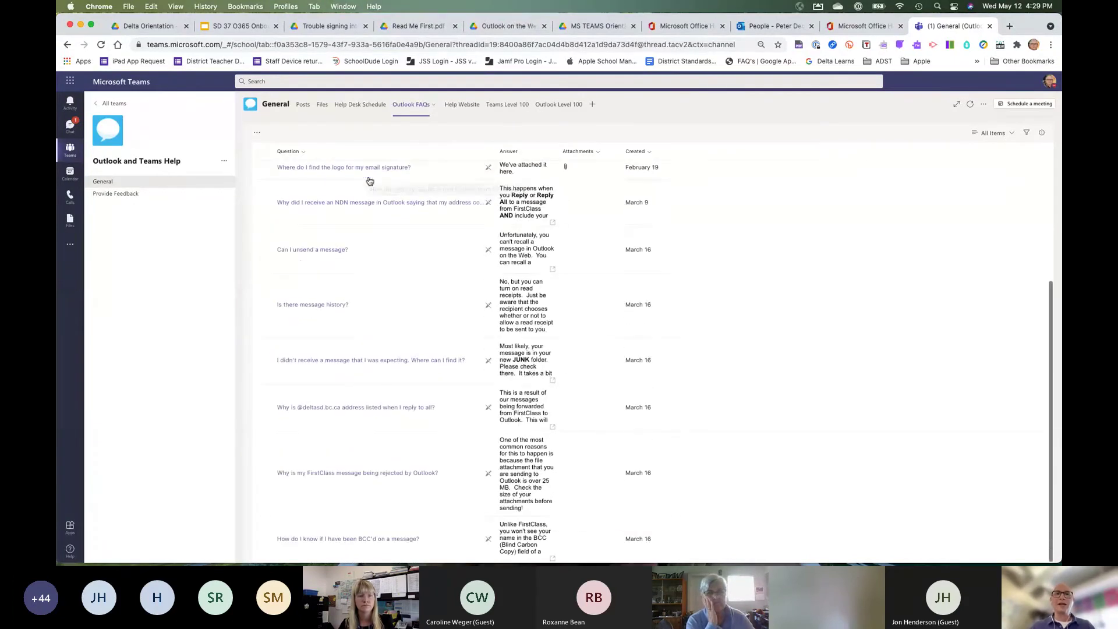
pyautogui.scroll(5, 369, 182)
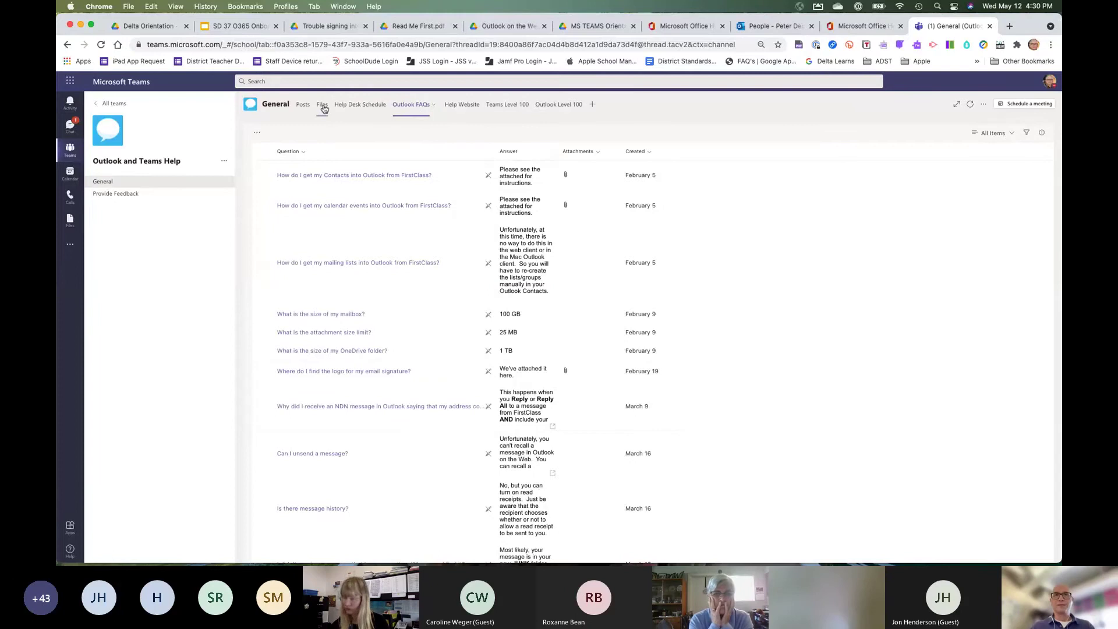
# Open Adding a Signature to Outlook.pdf from the Files tab's Adding a Signature folder.
pyautogui.click(323, 109)
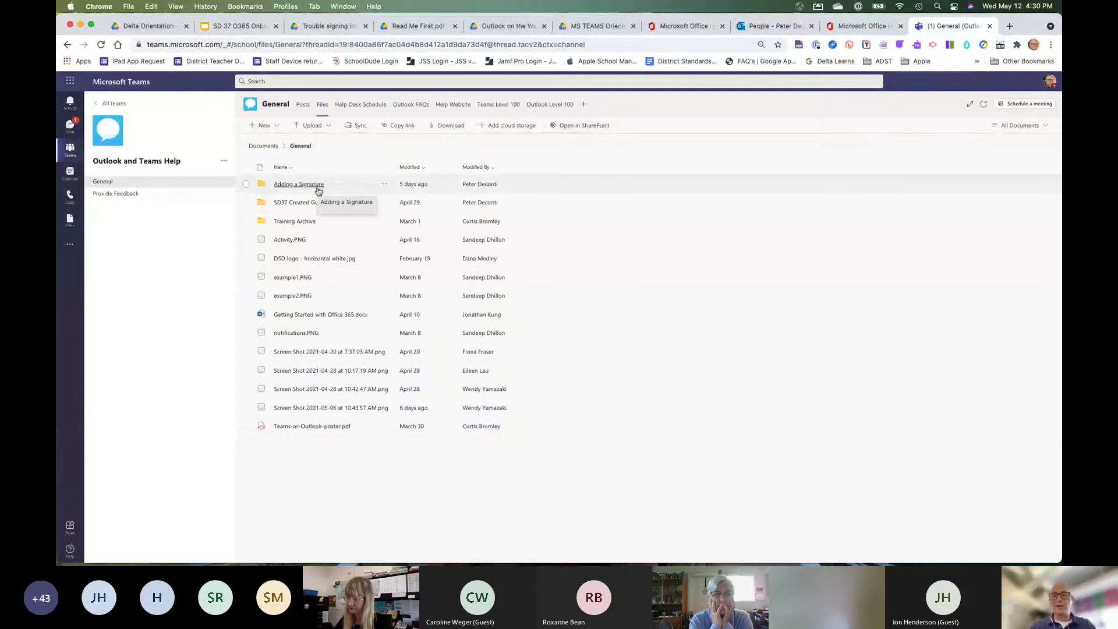
pyautogui.click(298, 185)
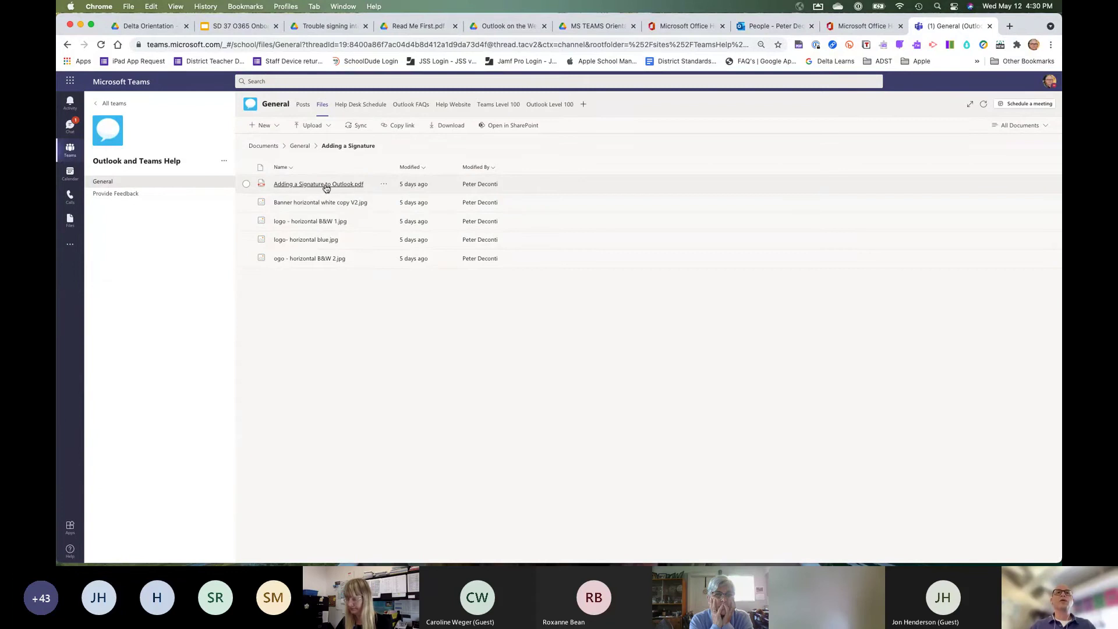
pyautogui.click(326, 186)
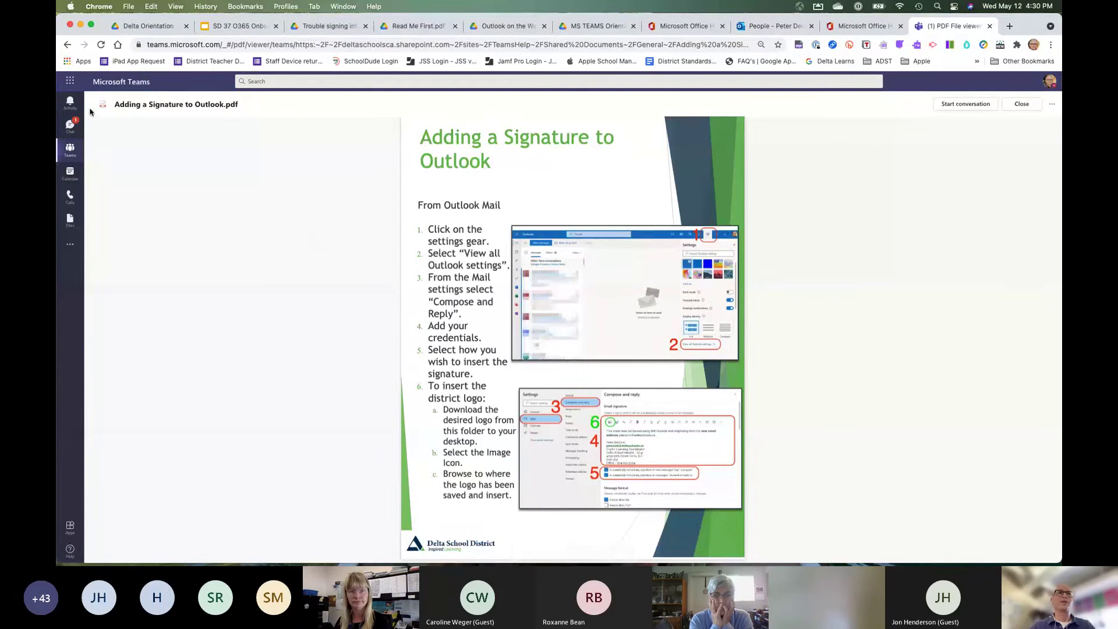
# Return to the General channel's Files and open the SD37 Created Guides folder.
pyautogui.click(69, 150)
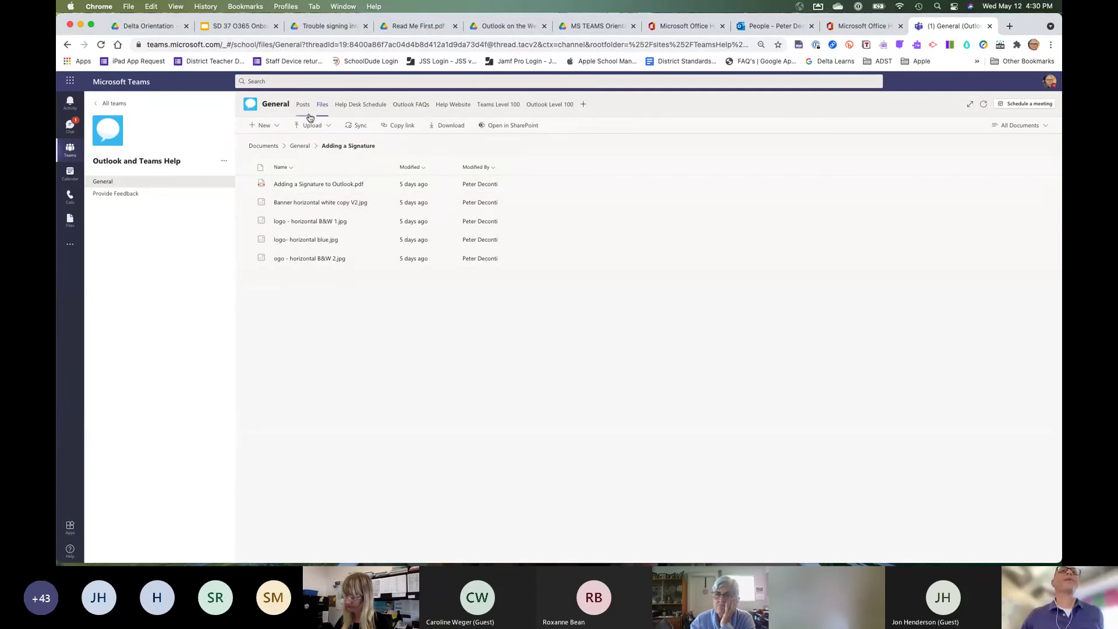
pyautogui.click(110, 182)
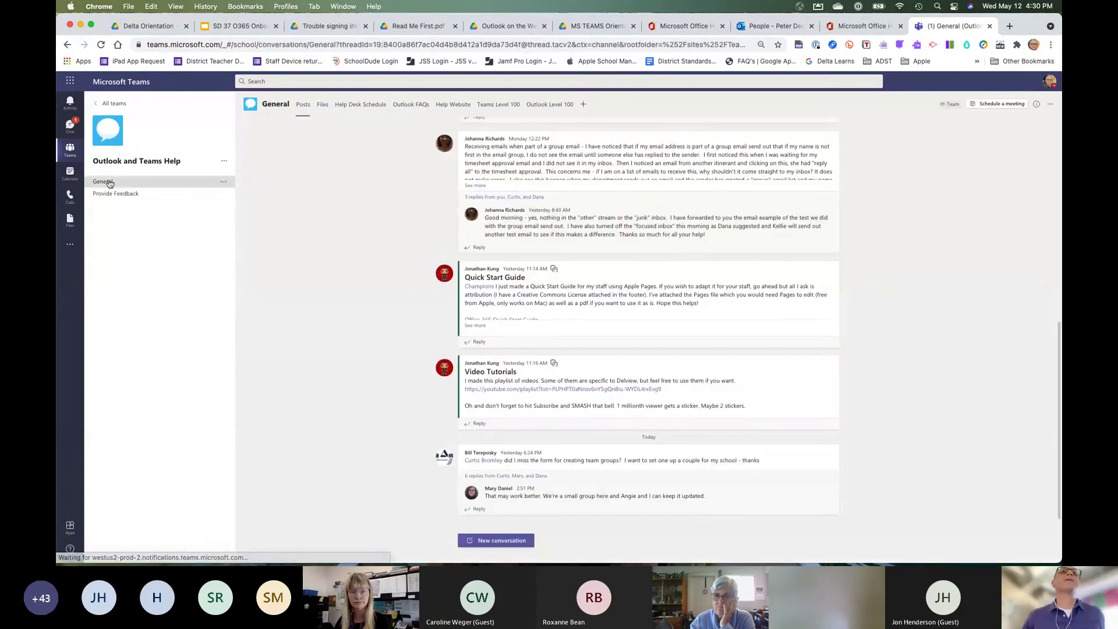
pyautogui.click(323, 106)
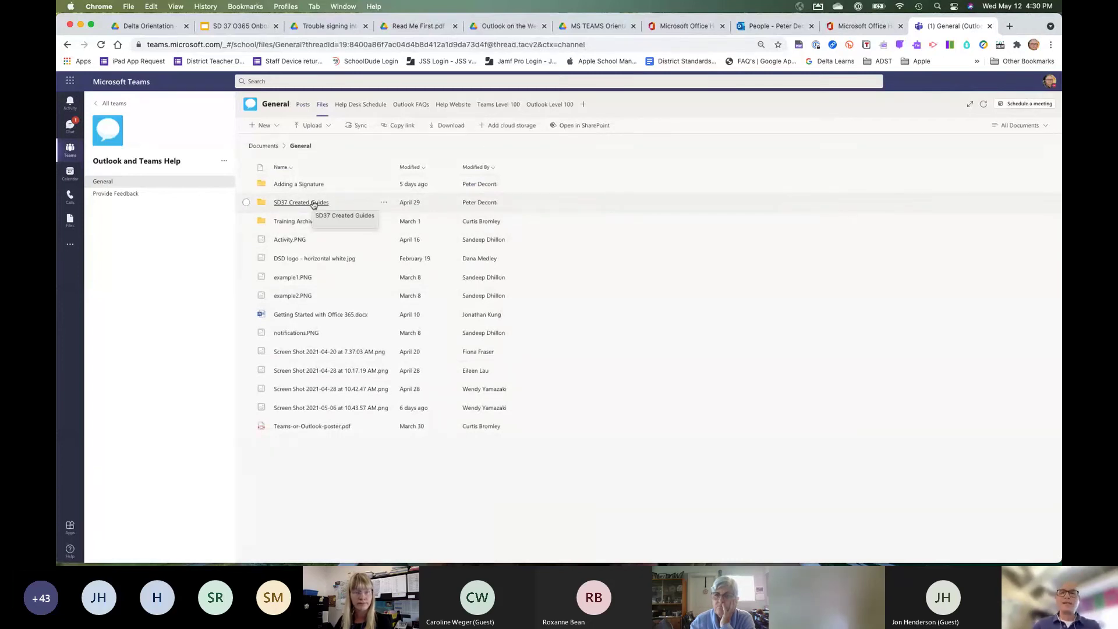
pyautogui.click(313, 204)
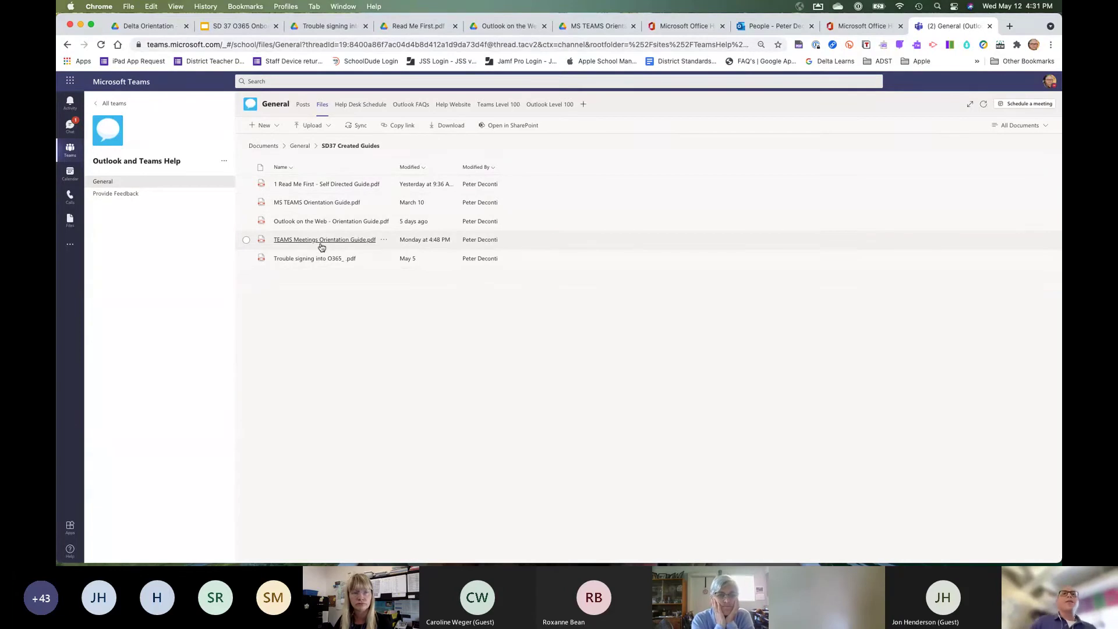
pyautogui.click(351, 222)
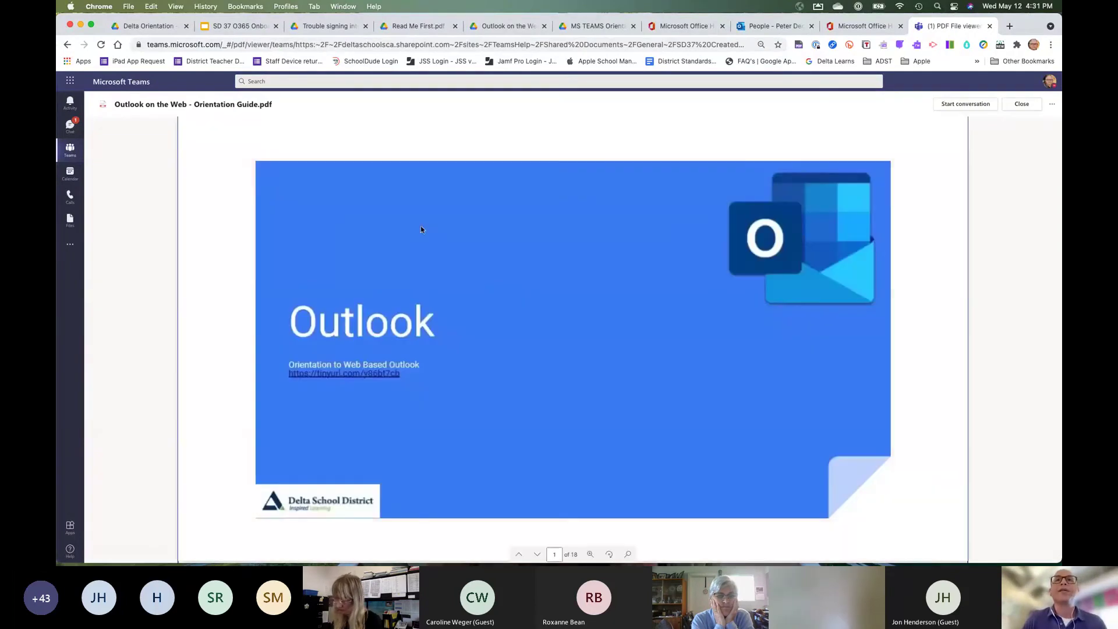
pyautogui.scroll(-8, 505, 266)
pyautogui.scroll(-8, 505, 266)
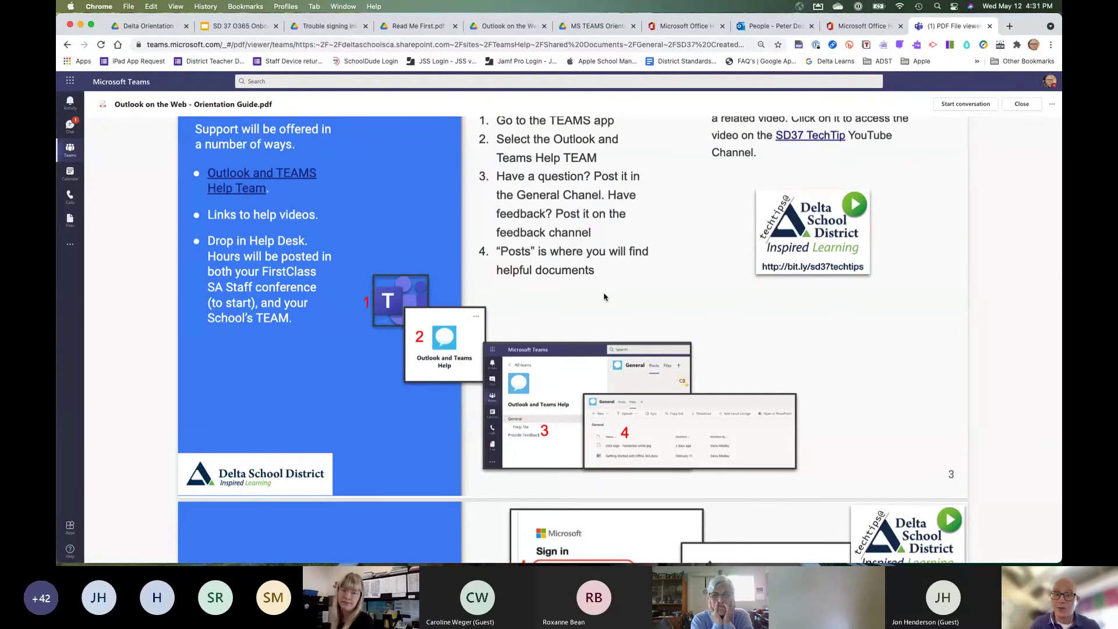
pyautogui.scroll(-10, 604, 297)
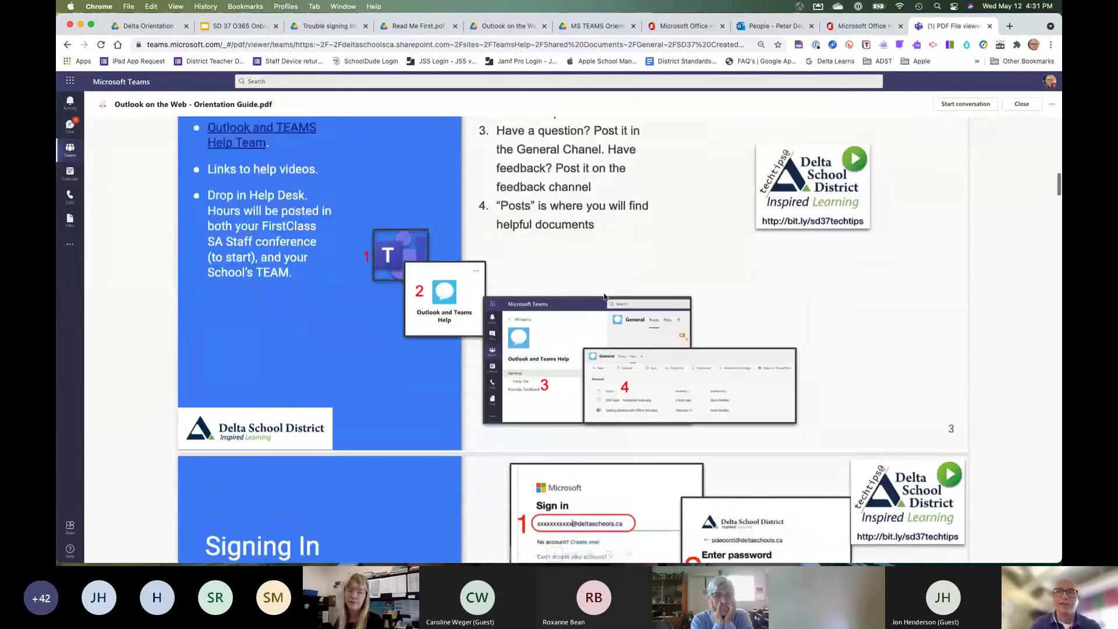
pyautogui.scroll(-4, 667, 307)
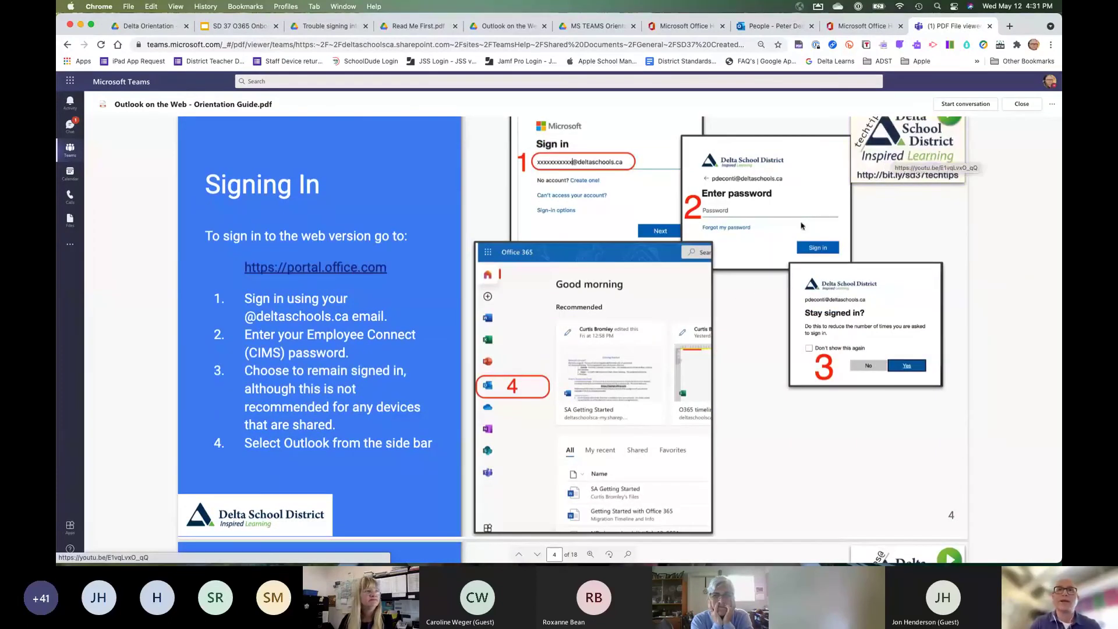
pyautogui.scroll(-14, 735, 300)
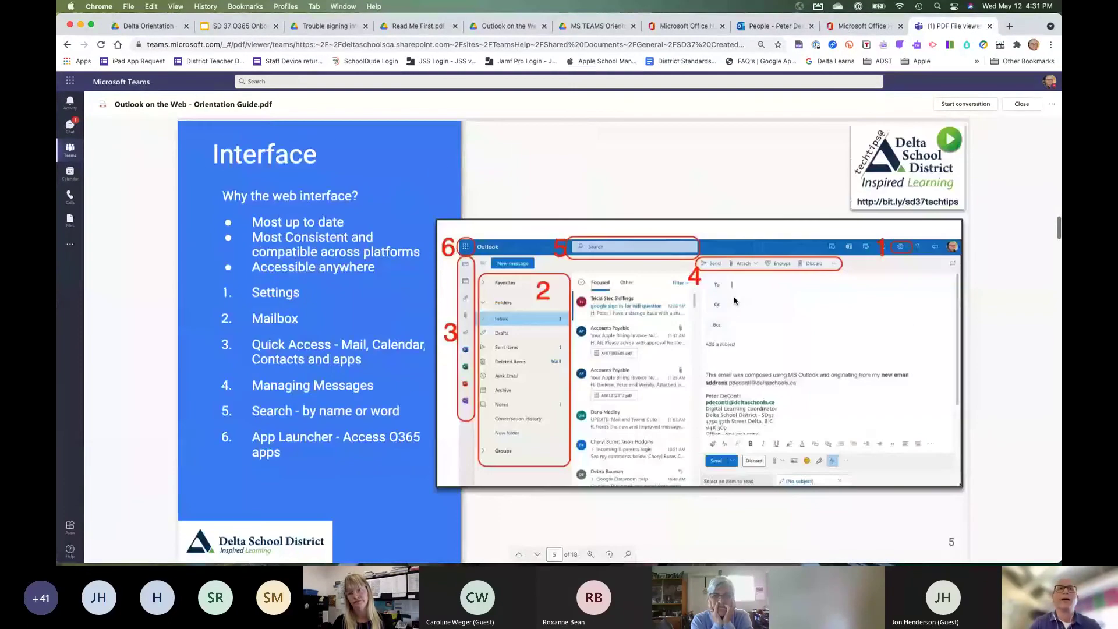
pyautogui.scroll(-20, 735, 301)
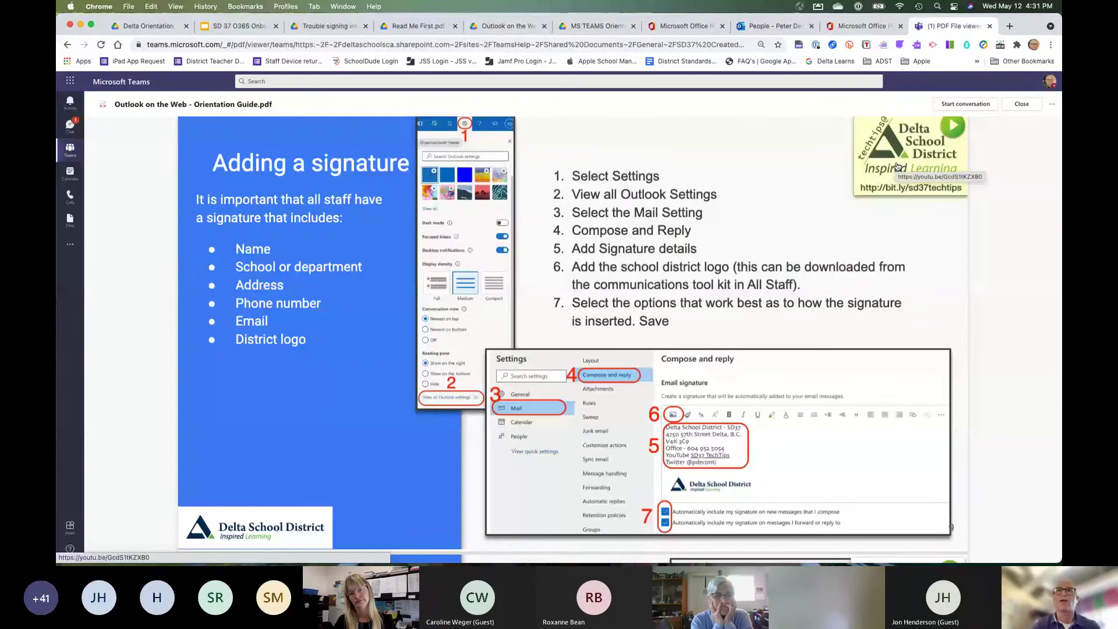
pyautogui.scroll(5, 897, 166)
pyautogui.scroll(-7, 897, 166)
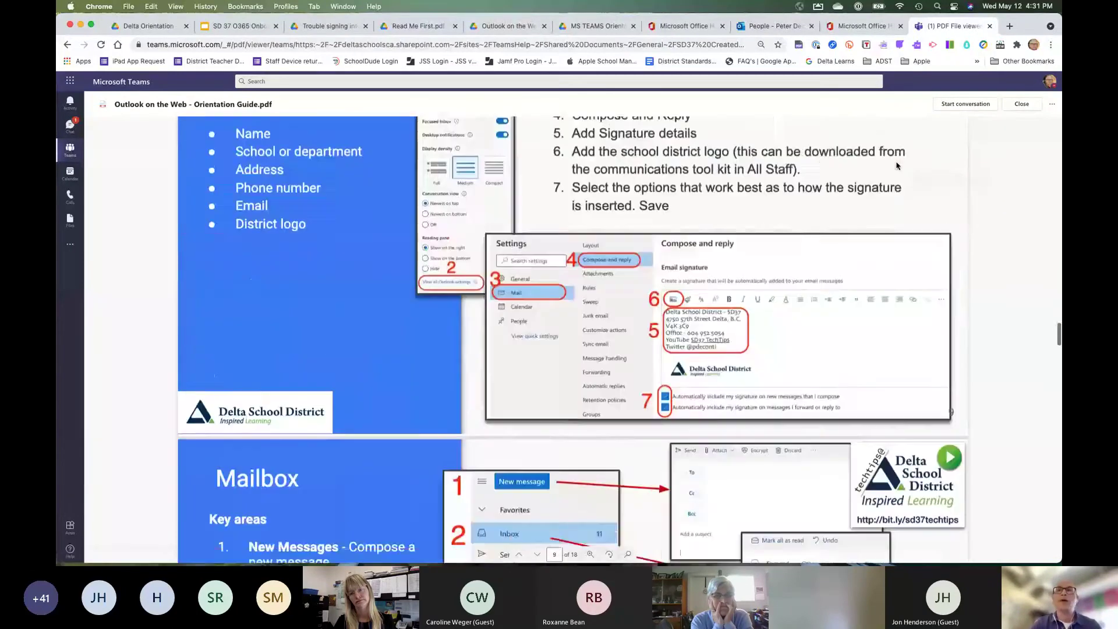
pyautogui.scroll(15, 897, 165)
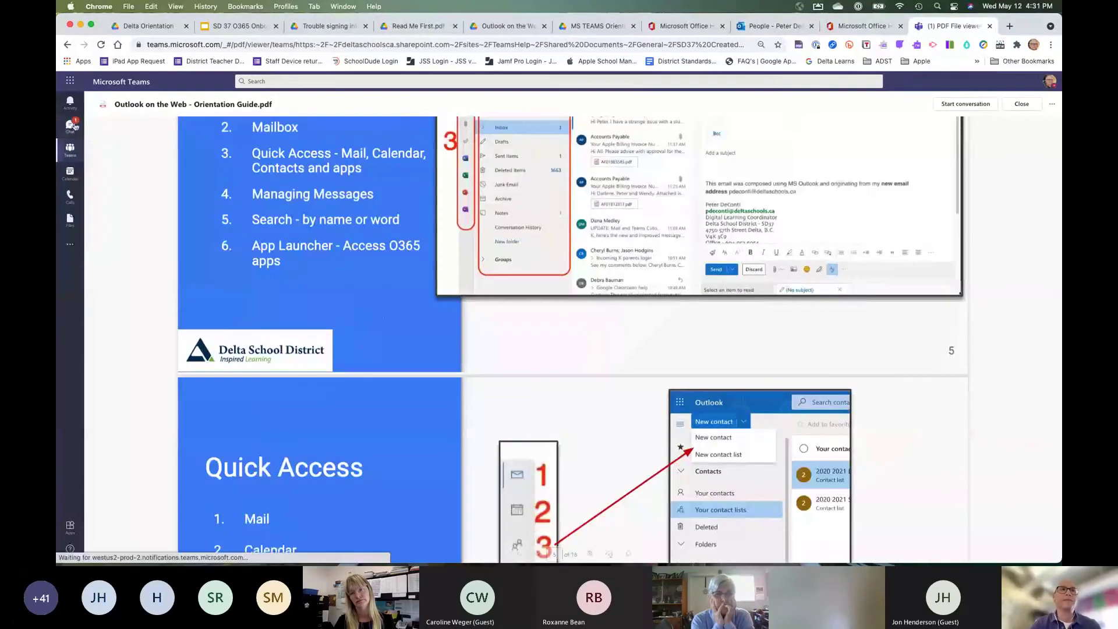
pyautogui.click(70, 151)
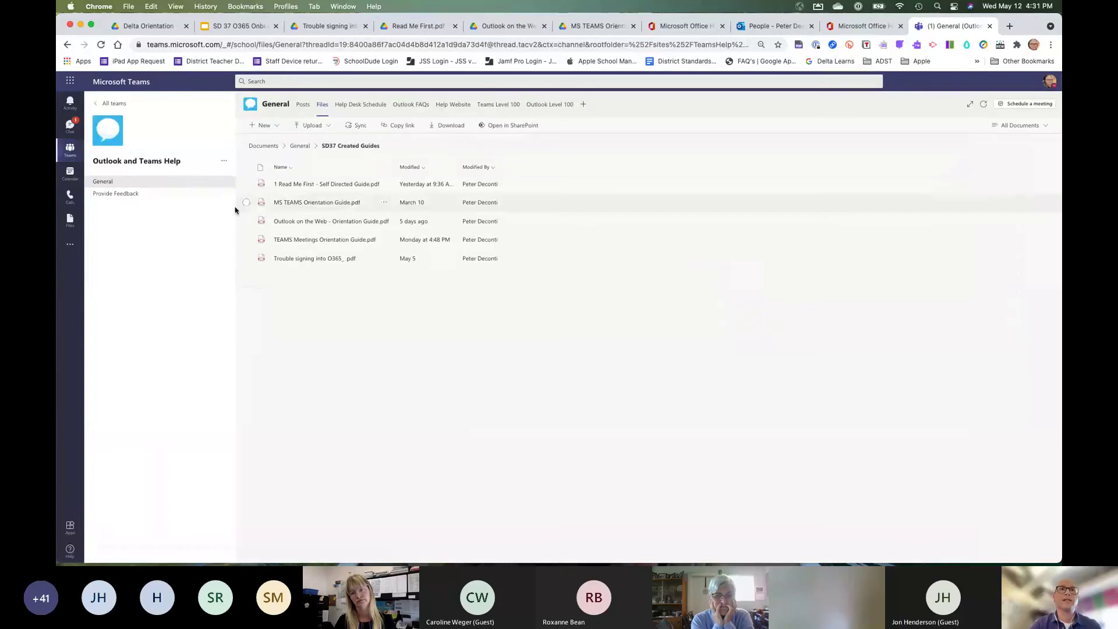
# Browse the General channel's Files and Help Desk Schedule, then open the Provide Feedback channel.
pyautogui.click(100, 185)
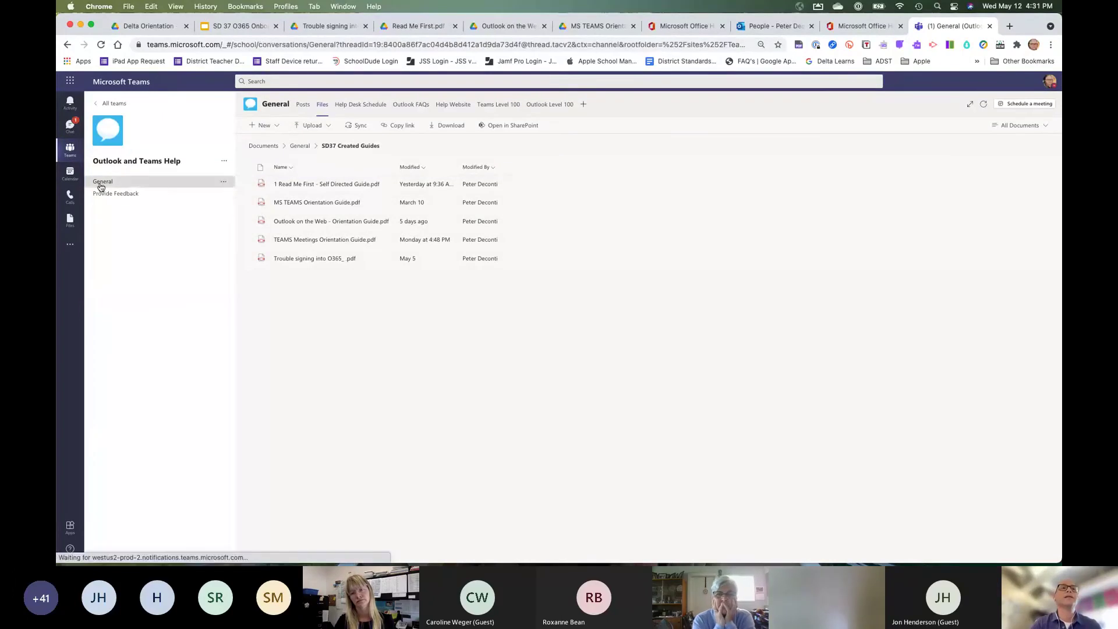
pyautogui.click(323, 106)
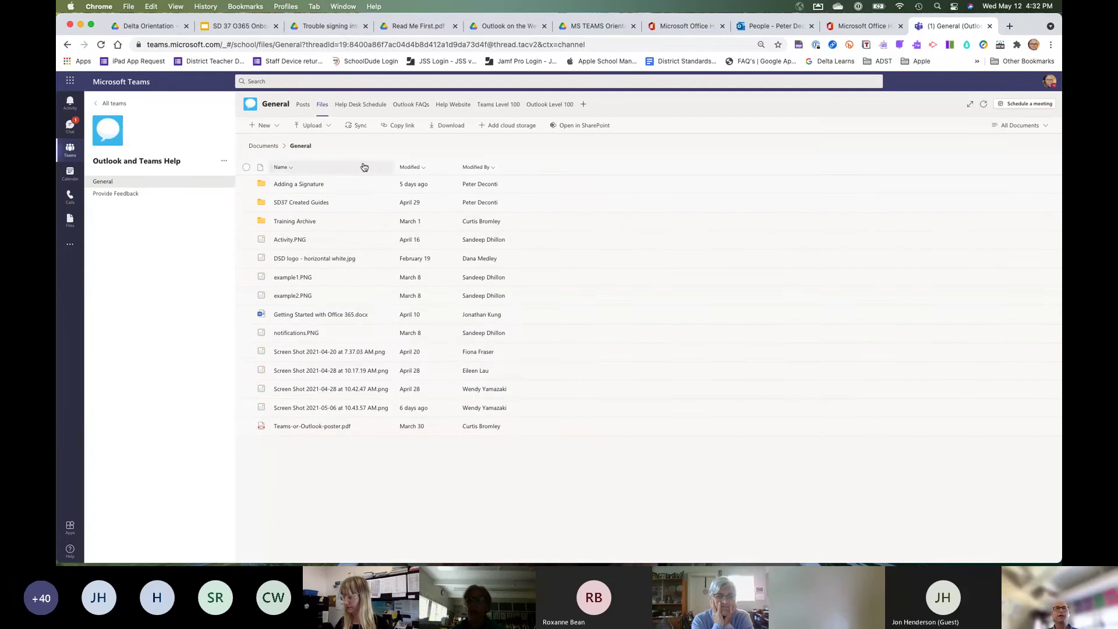
pyautogui.click(361, 108)
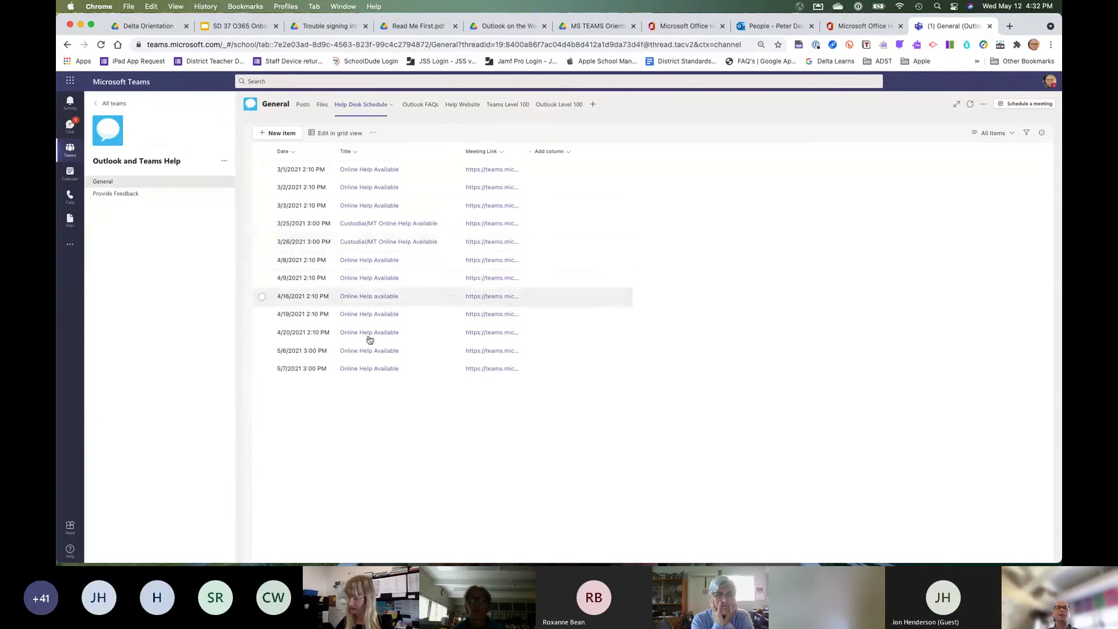
pyautogui.click(111, 196)
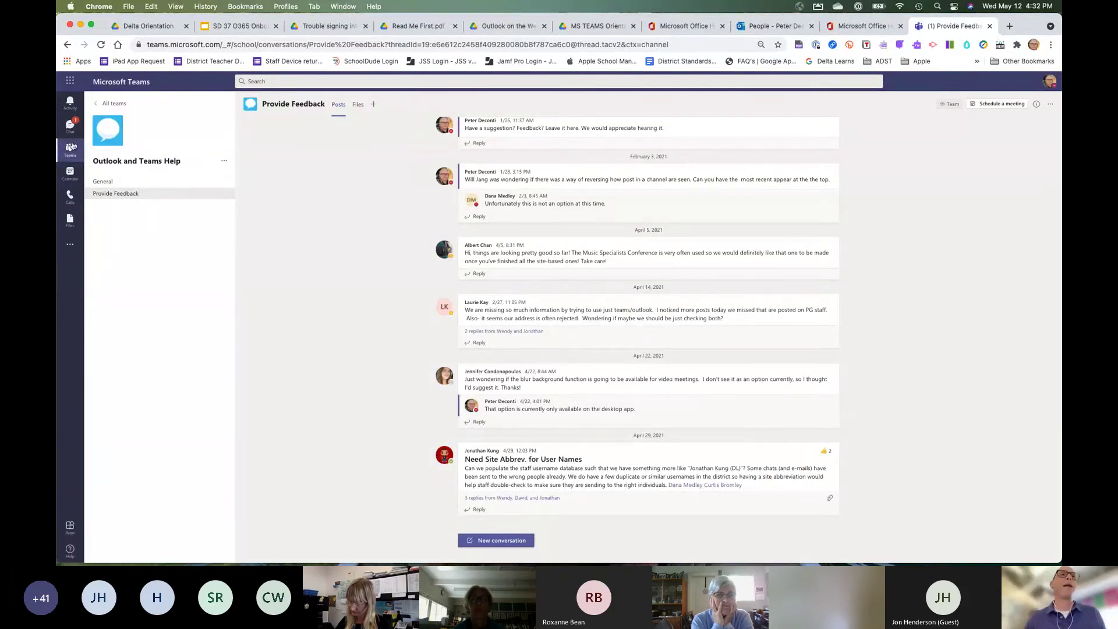
# Show the Calendar's May 10–14, 2021 work week, scrolling up to the morning meetings.
pyautogui.click(70, 174)
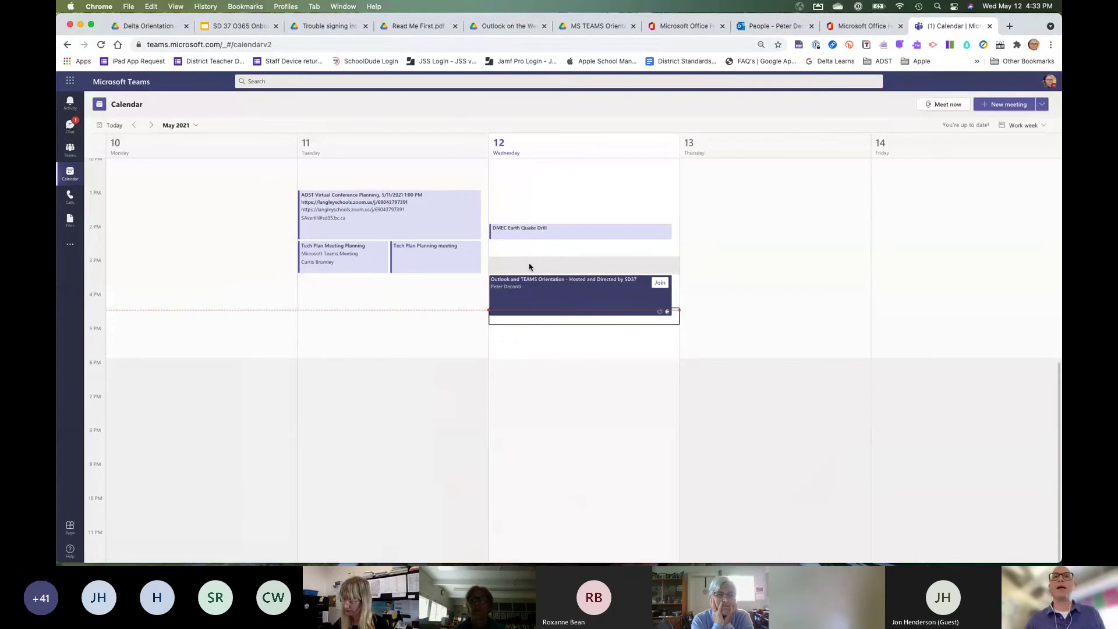
pyautogui.scroll(5, 727, 291)
pyautogui.scroll(1, 728, 292)
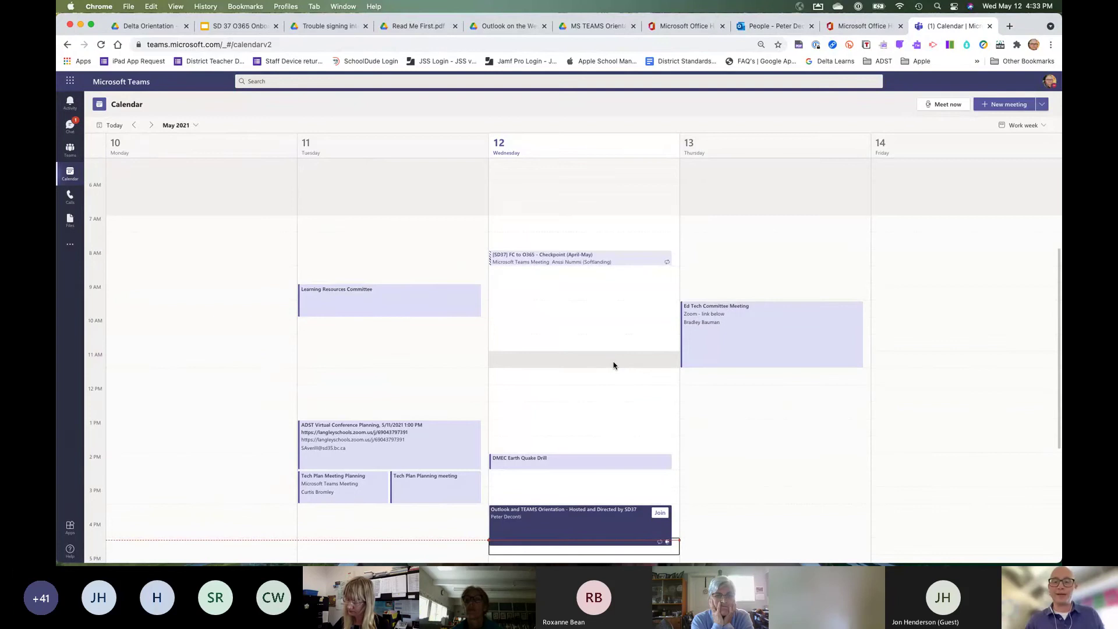
pyautogui.scroll(-1, 613, 365)
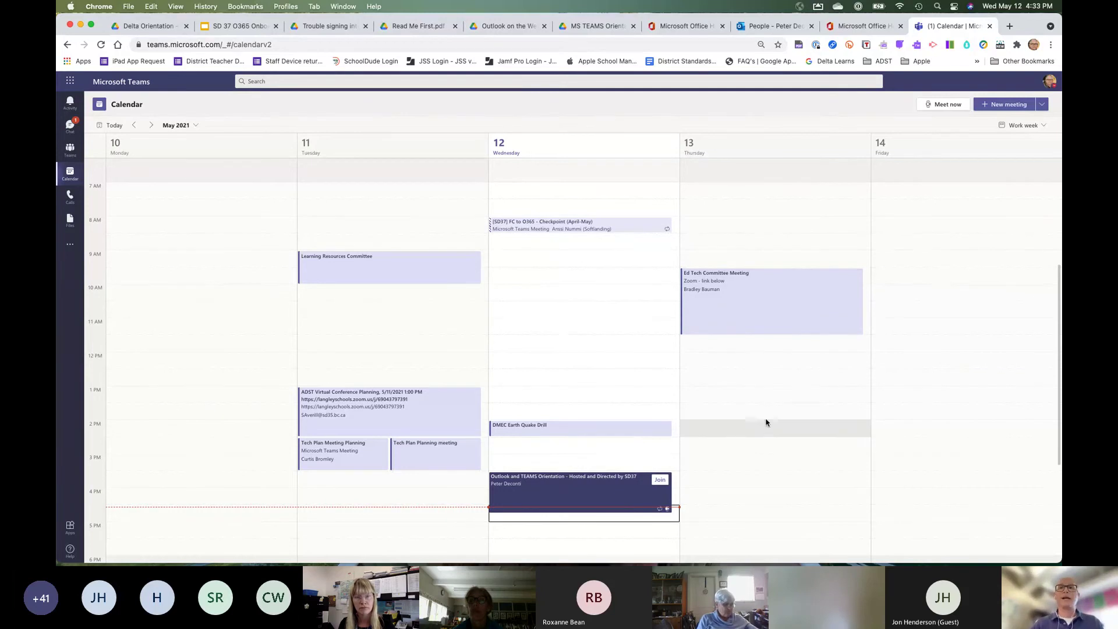
# Start a new Thursday meeting and enter the title Tech Planning TEST.
pyautogui.click(720, 368)
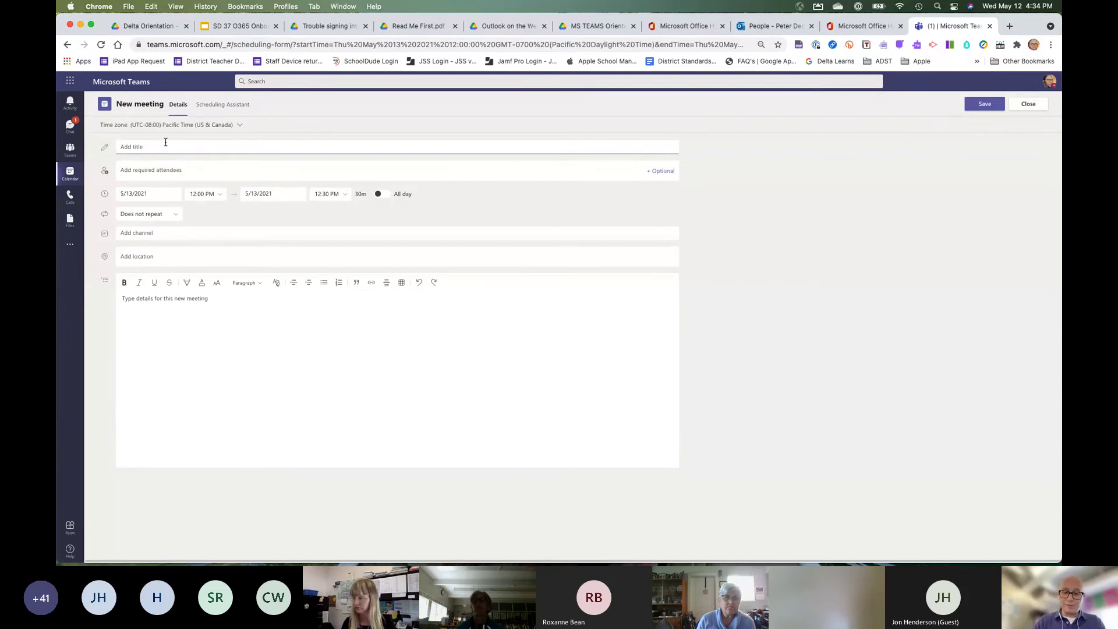
pyautogui.click(465, 3)
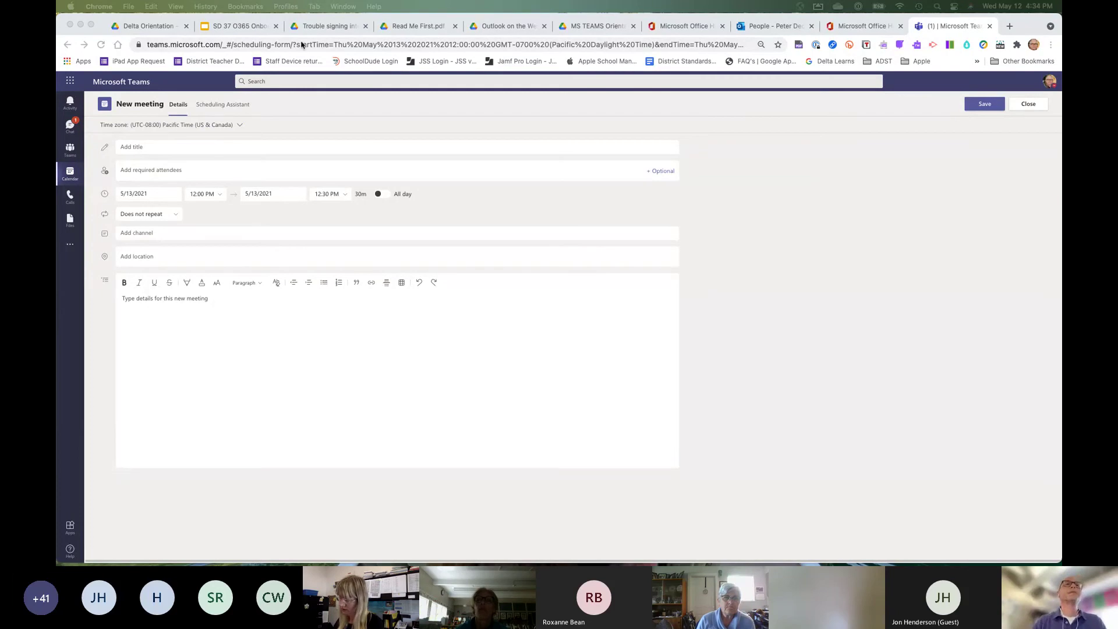
pyautogui.click(165, 150)
pyautogui.write('Tech Planning TEST')
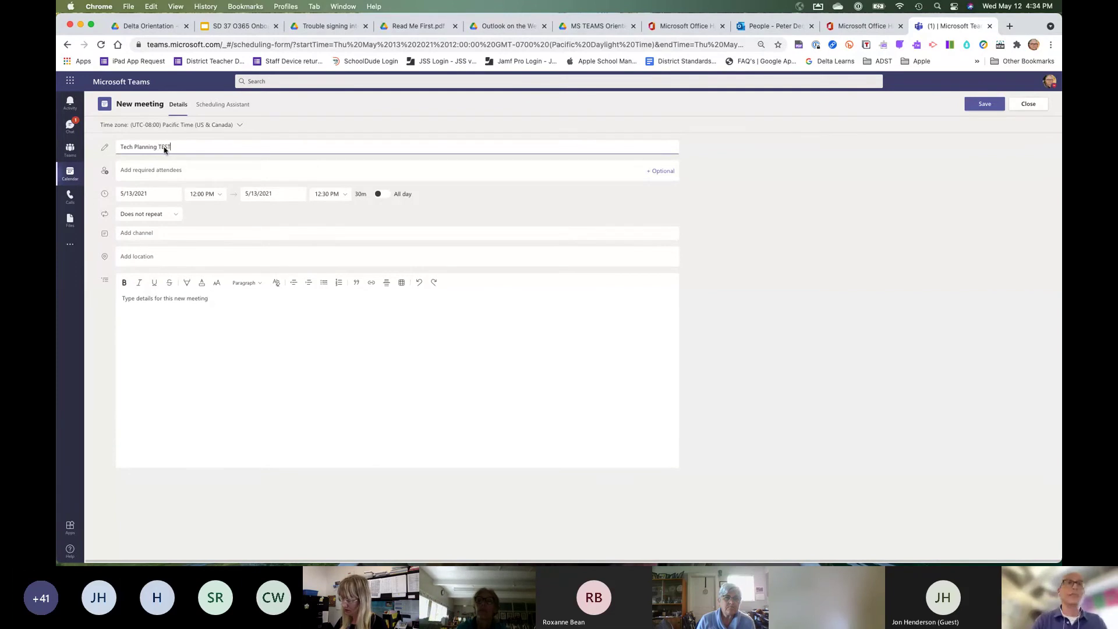
pyautogui.click(233, 350)
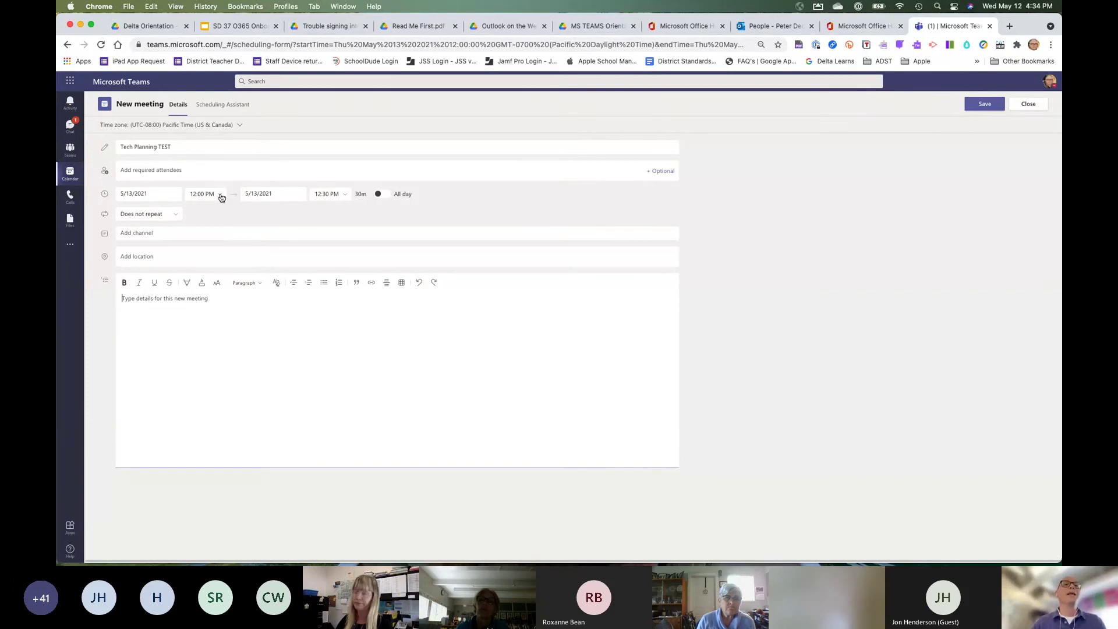
# Add the suggested colleague as required attendee and set the start time to 11:30 AM.
pyautogui.click(194, 175)
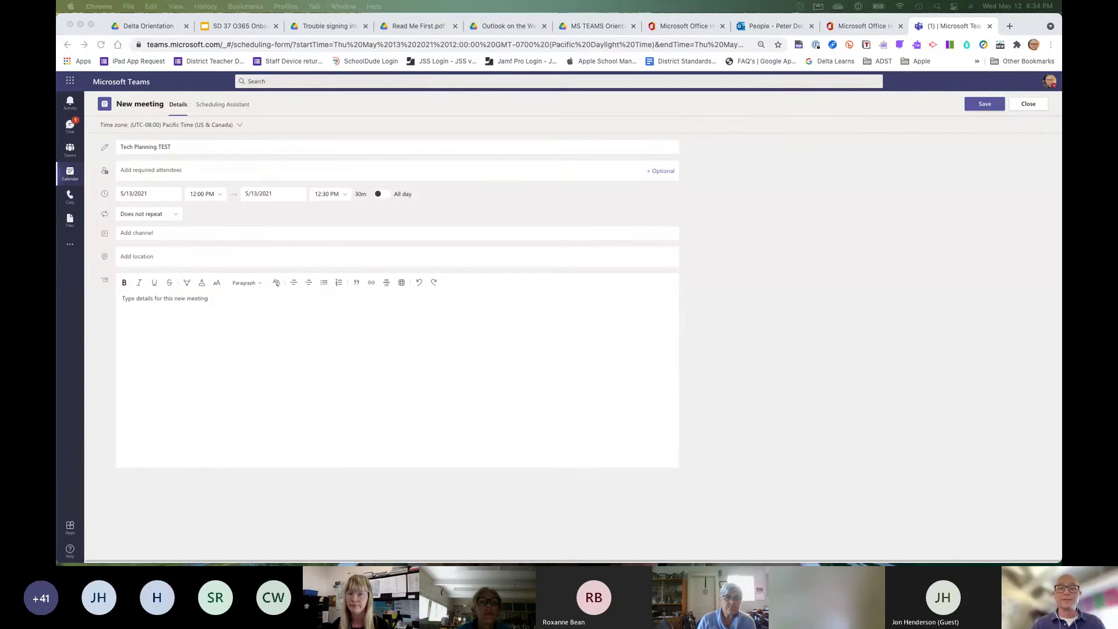
pyautogui.click(111, 252)
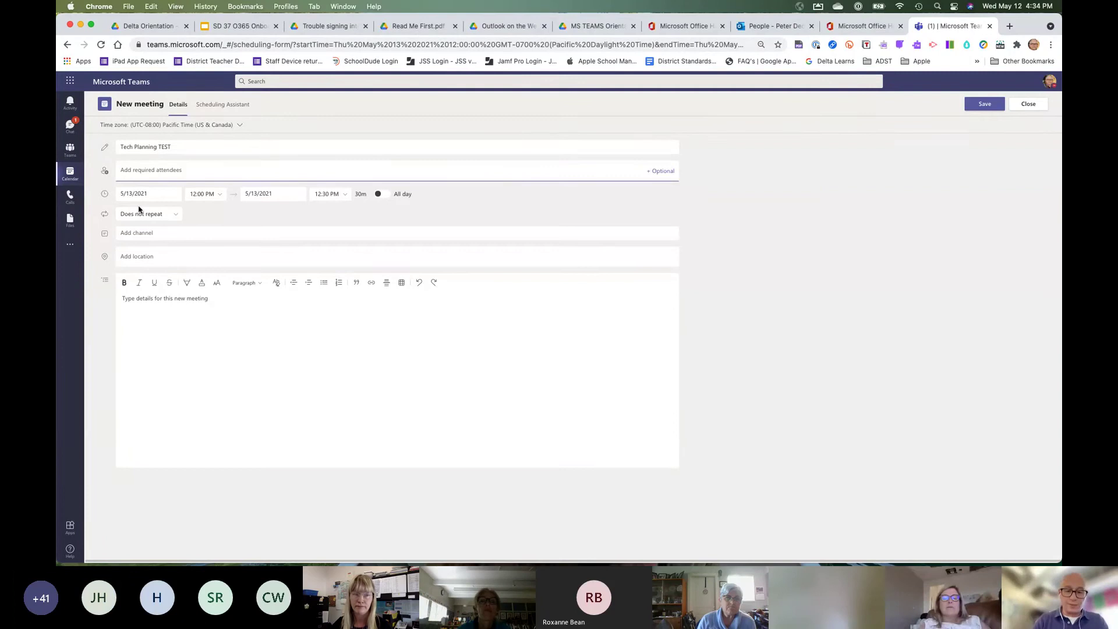
pyautogui.write('jame')
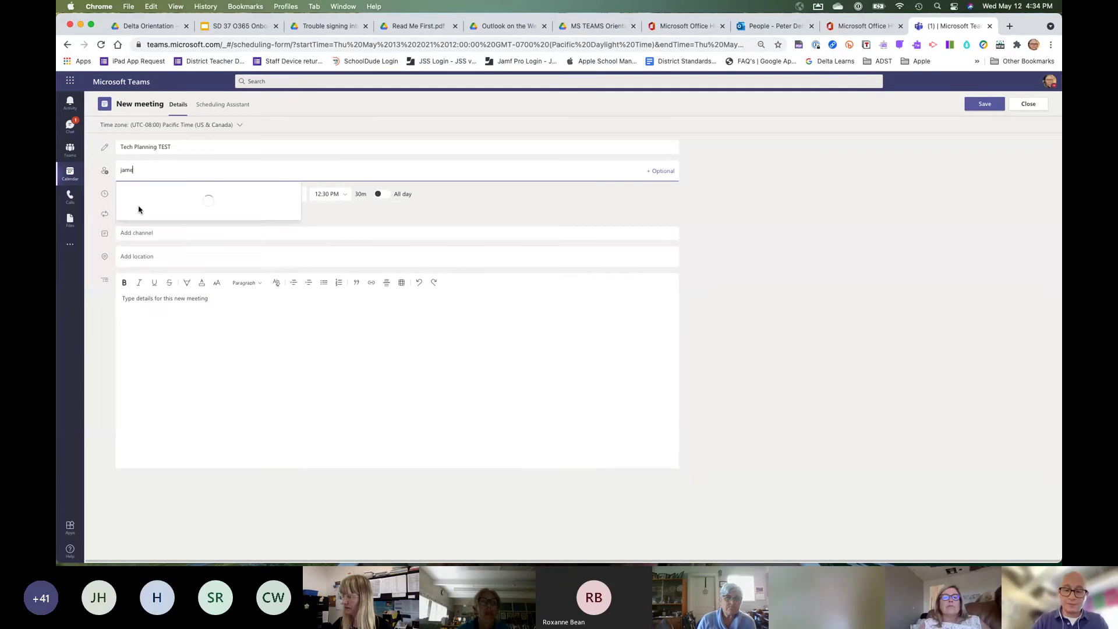
pyautogui.write('el')
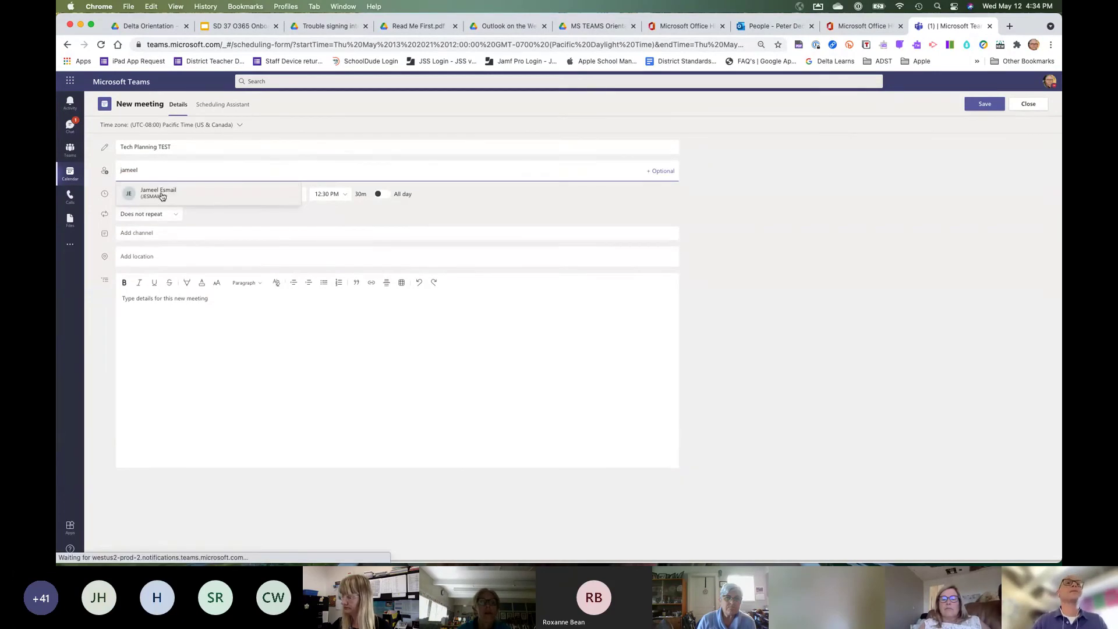
pyautogui.click(162, 196)
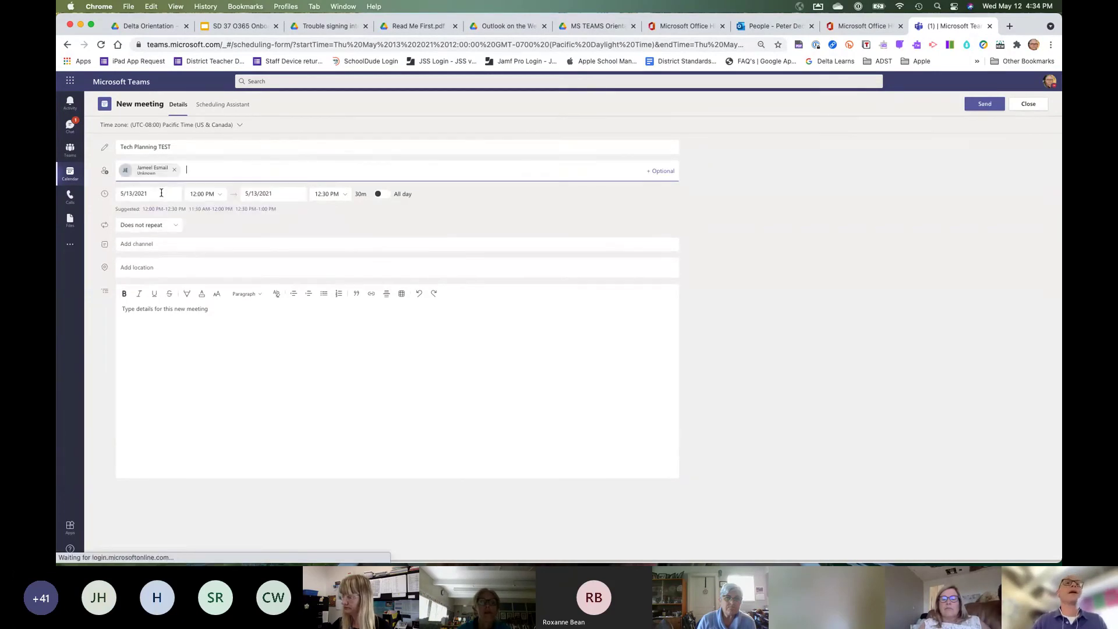
pyautogui.click(218, 196)
pyautogui.scroll(3, 218, 244)
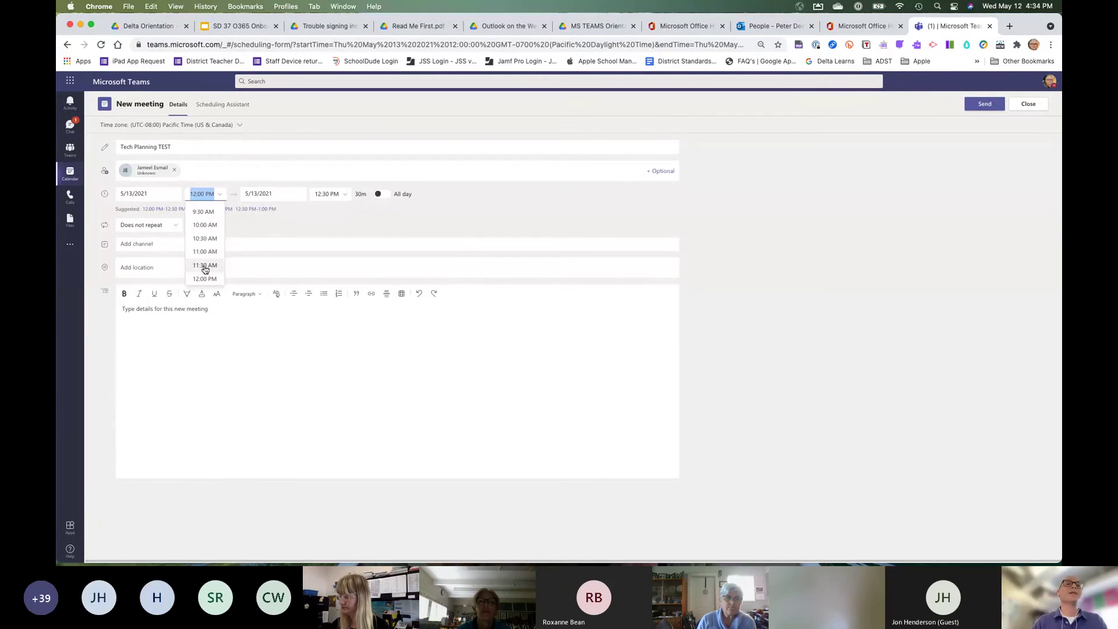
pyautogui.click(205, 267)
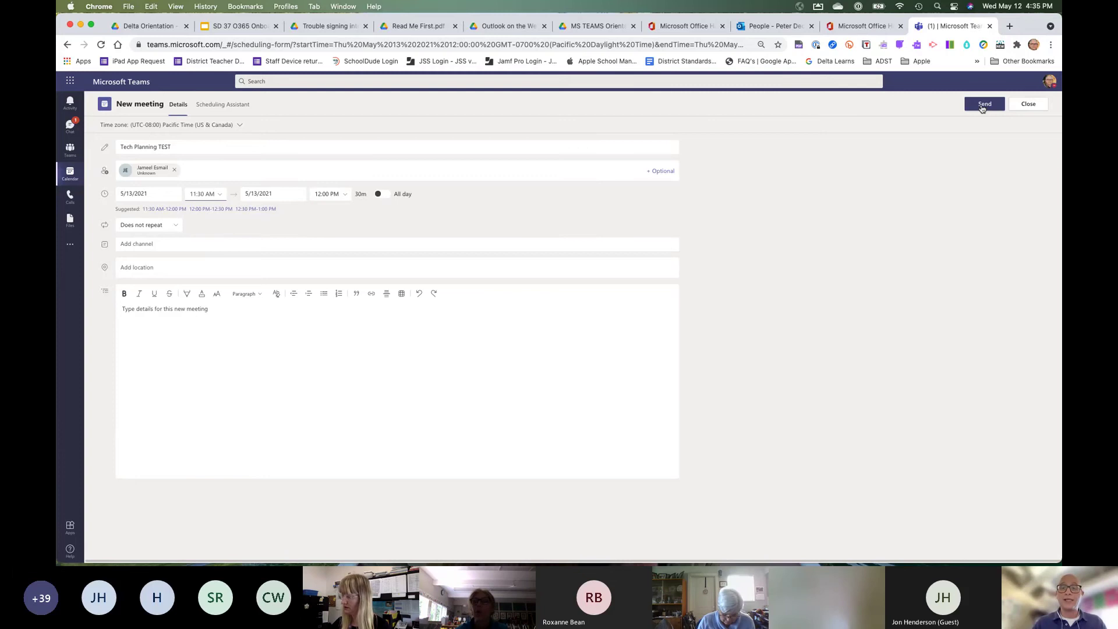
# Send the test meeting, then start a Thursday 2:30 PM meeting titled Tech Planning.
pyautogui.click(983, 104)
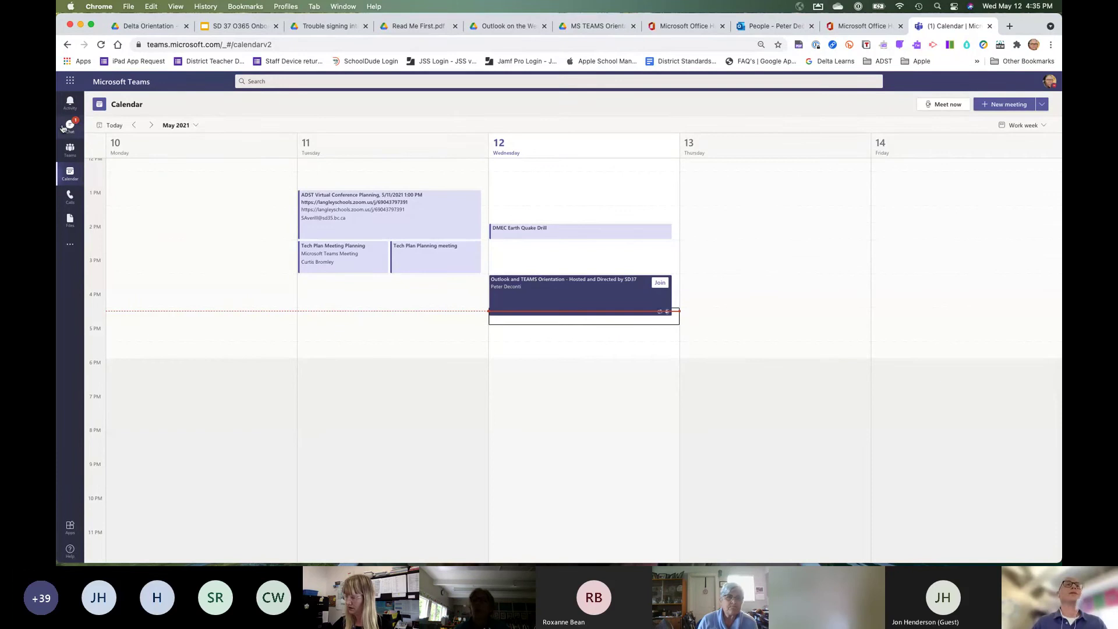
pyautogui.click(773, 252)
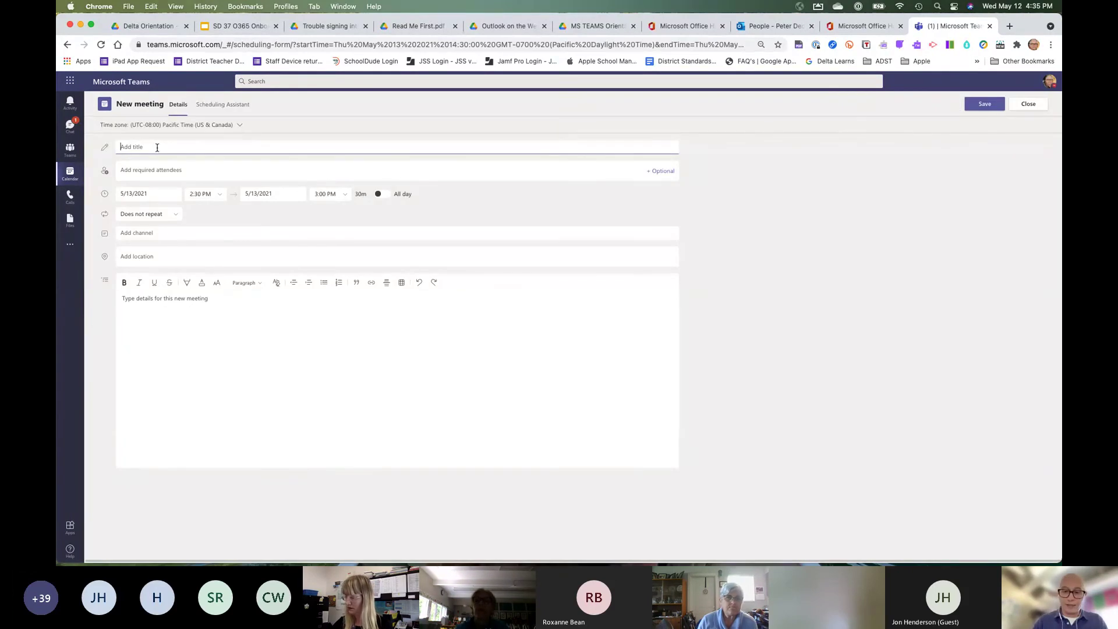
pyautogui.write('Tea')
pyautogui.write('h Pla')
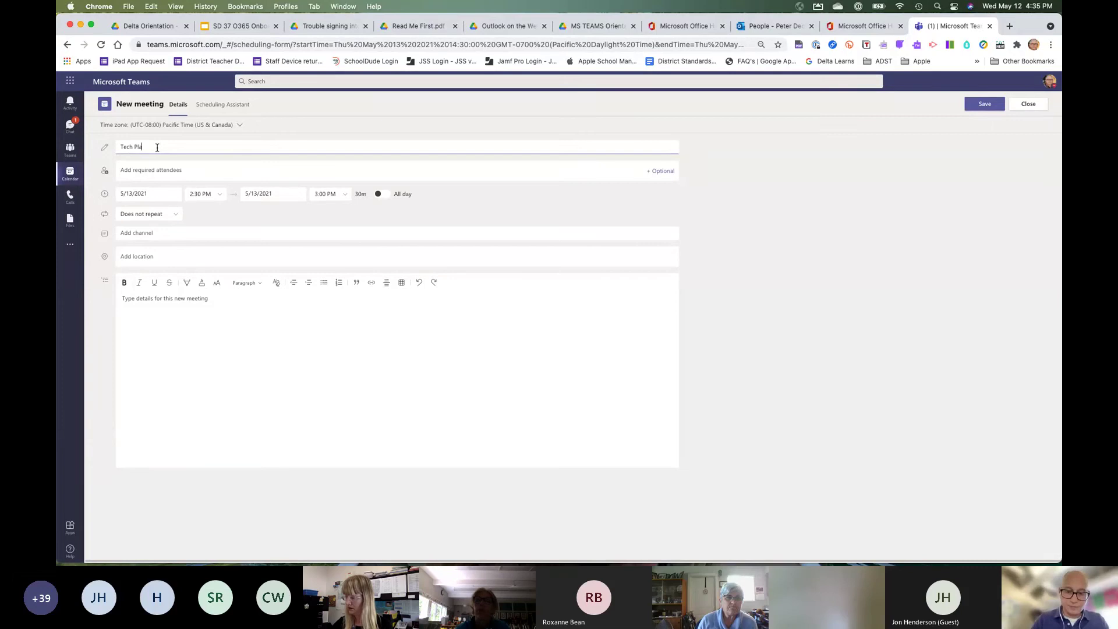
pyautogui.write('nning')
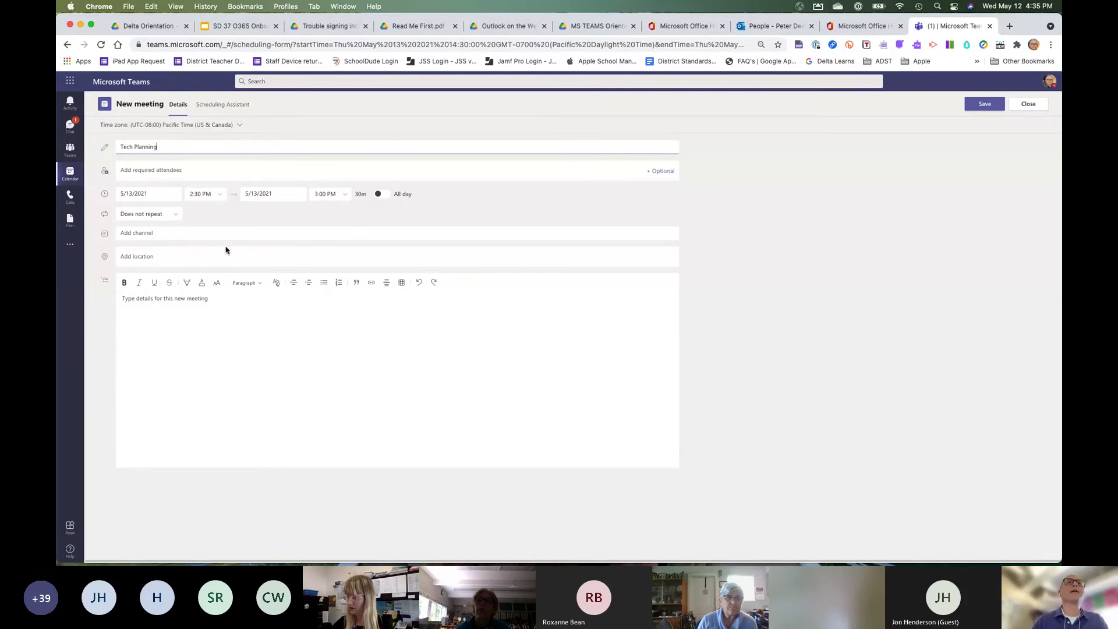
# Add the colleague as required attendee, keep May 13 as the date, and send the invite.
pyautogui.click(231, 174)
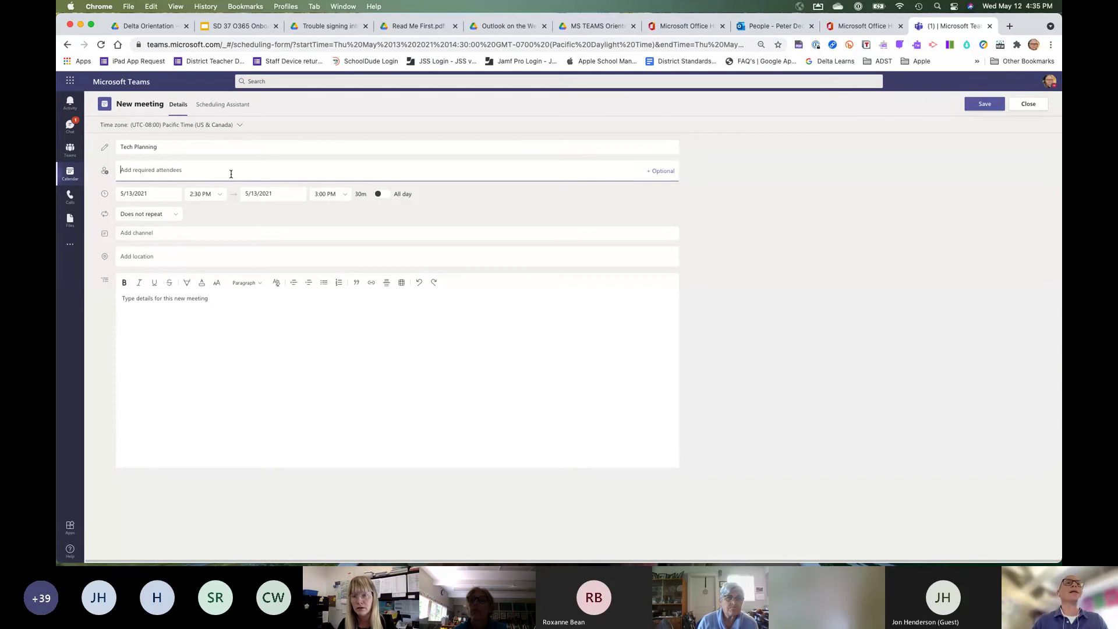
pyautogui.write('jameel')
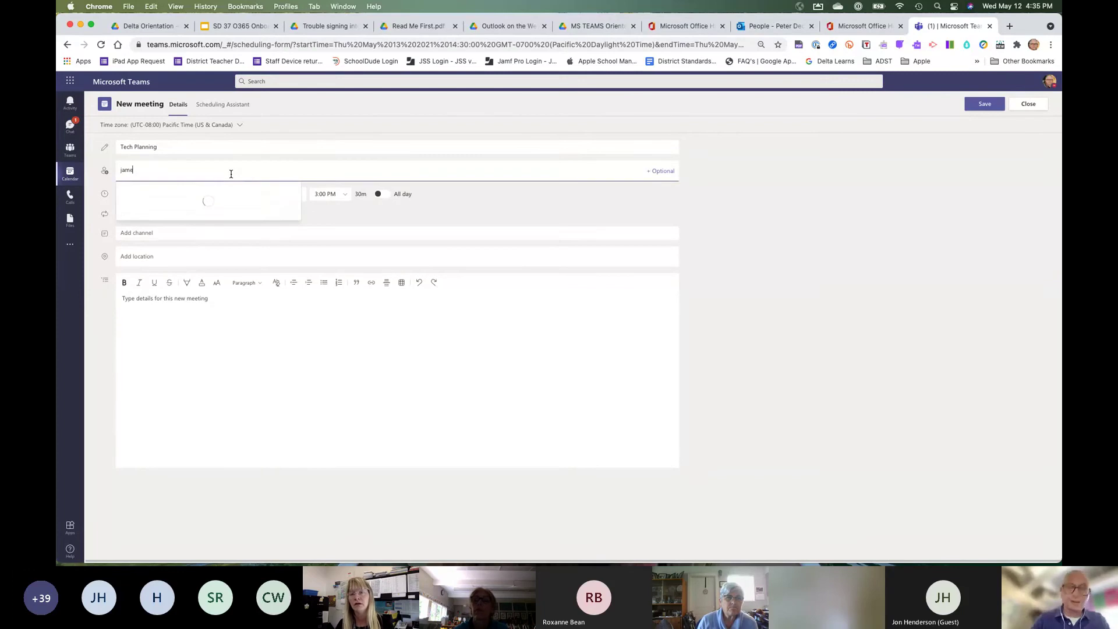
pyautogui.click(210, 191)
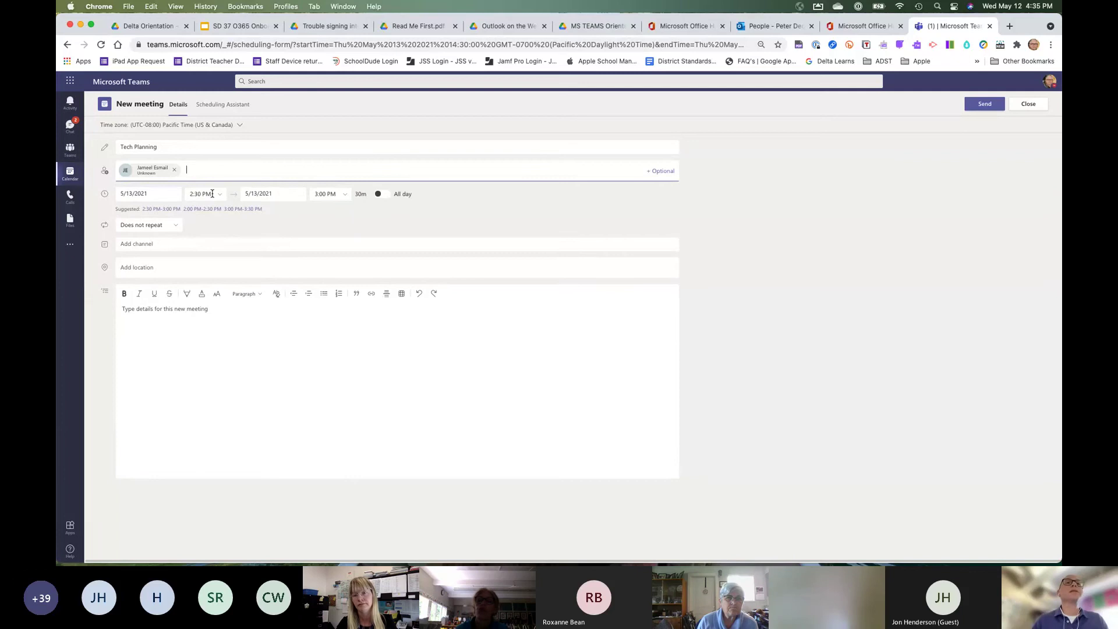
pyautogui.click(157, 195)
pyautogui.click(182, 272)
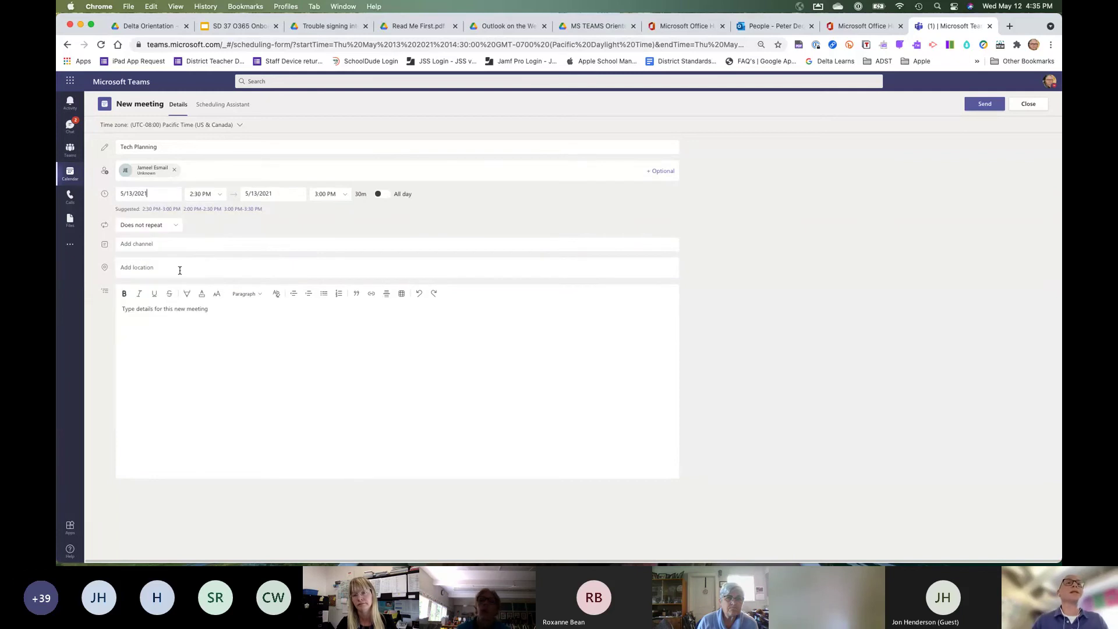
pyautogui.click(984, 104)
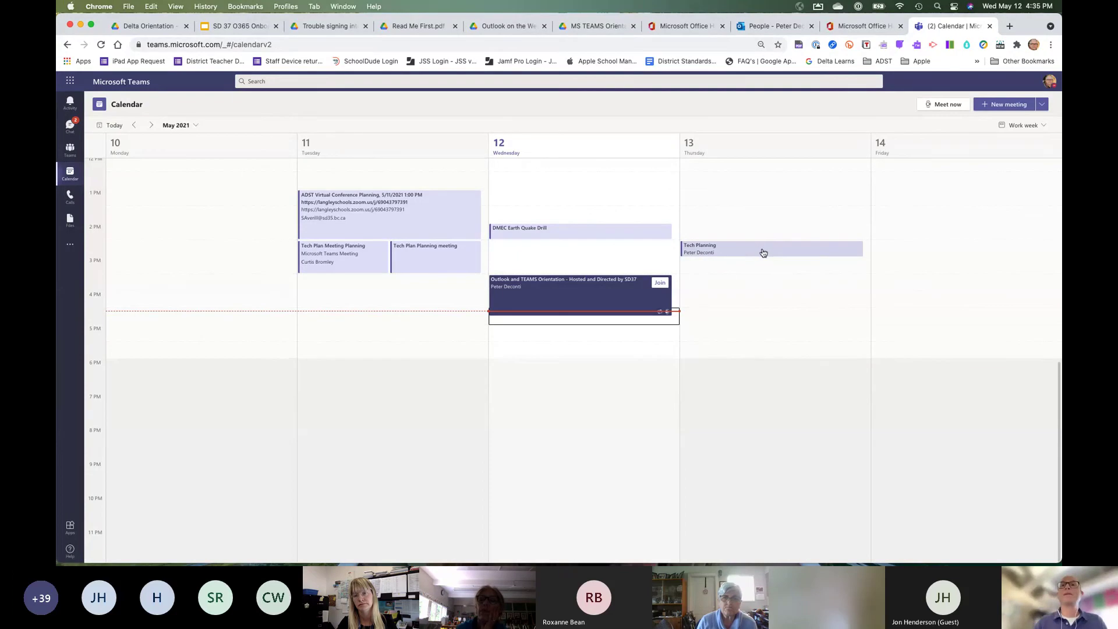
# Edit the Tech Planning event, check its Files and Chat tabs, then open Meeting options.
pyautogui.click(730, 254)
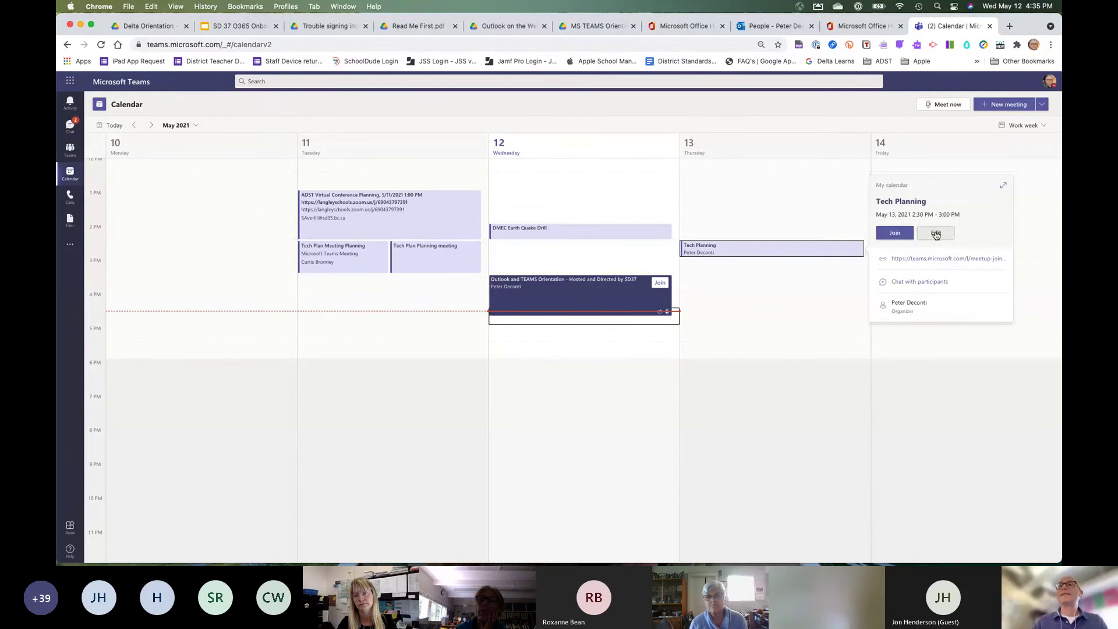
pyautogui.click(936, 233)
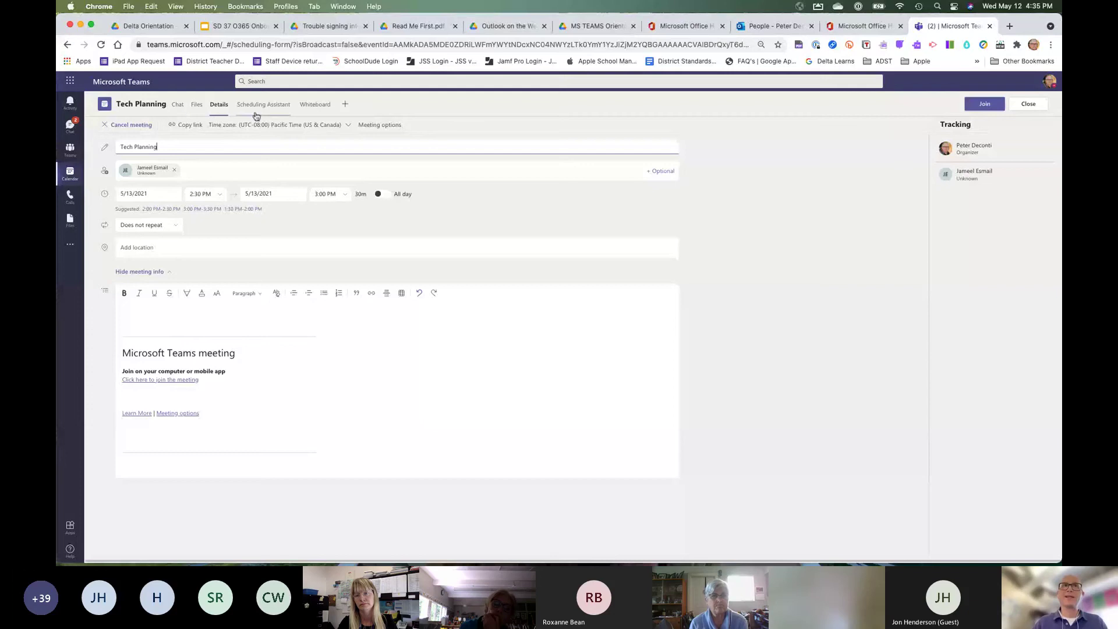
pyautogui.click(197, 105)
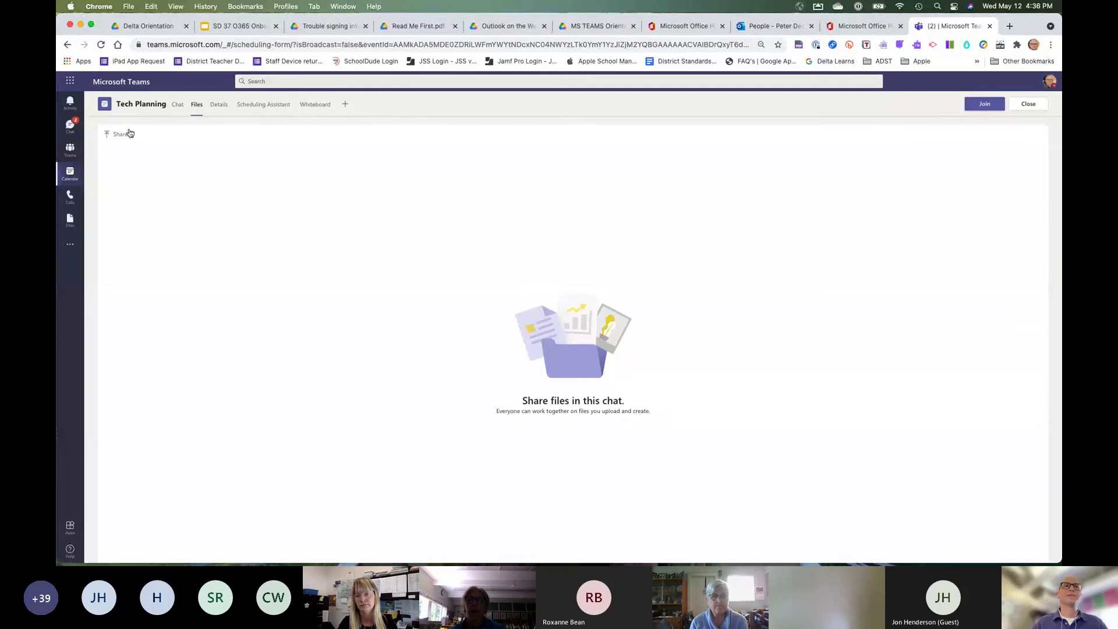
pyautogui.click(178, 108)
pyautogui.click(221, 106)
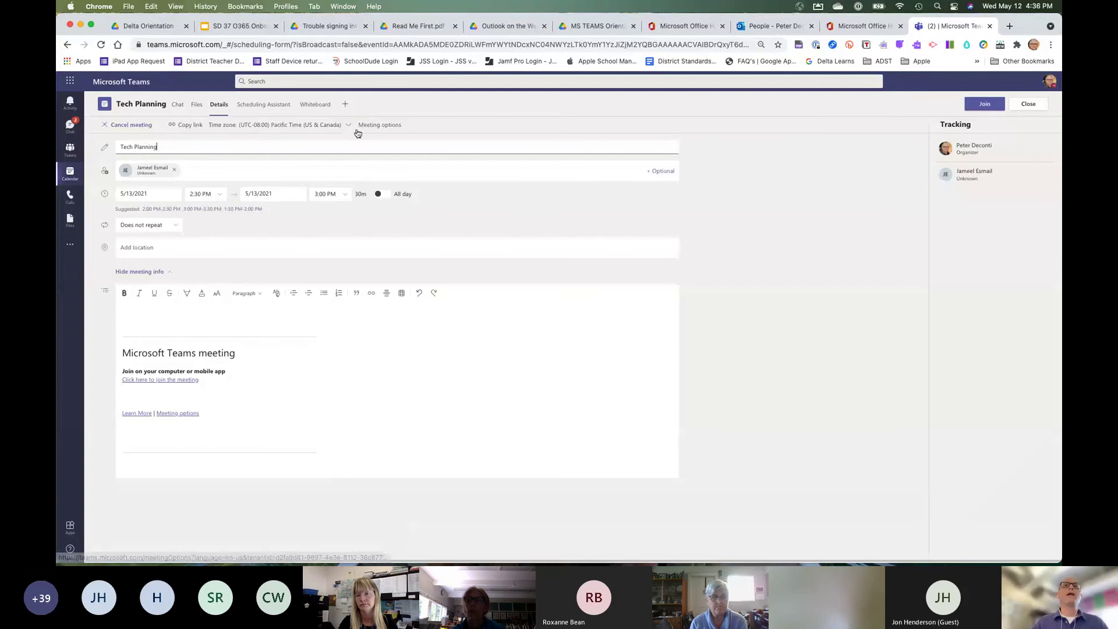
pyautogui.click(377, 126)
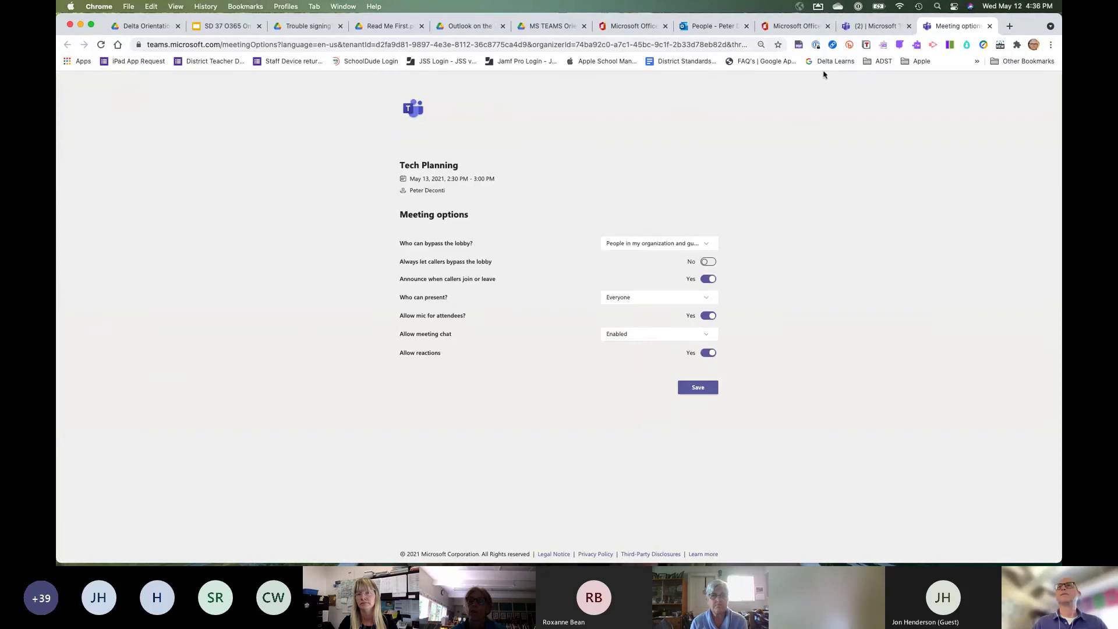
# Review who can bypass the lobby on the Meeting options page, leaving it unchanged.
pyautogui.click(872, 26)
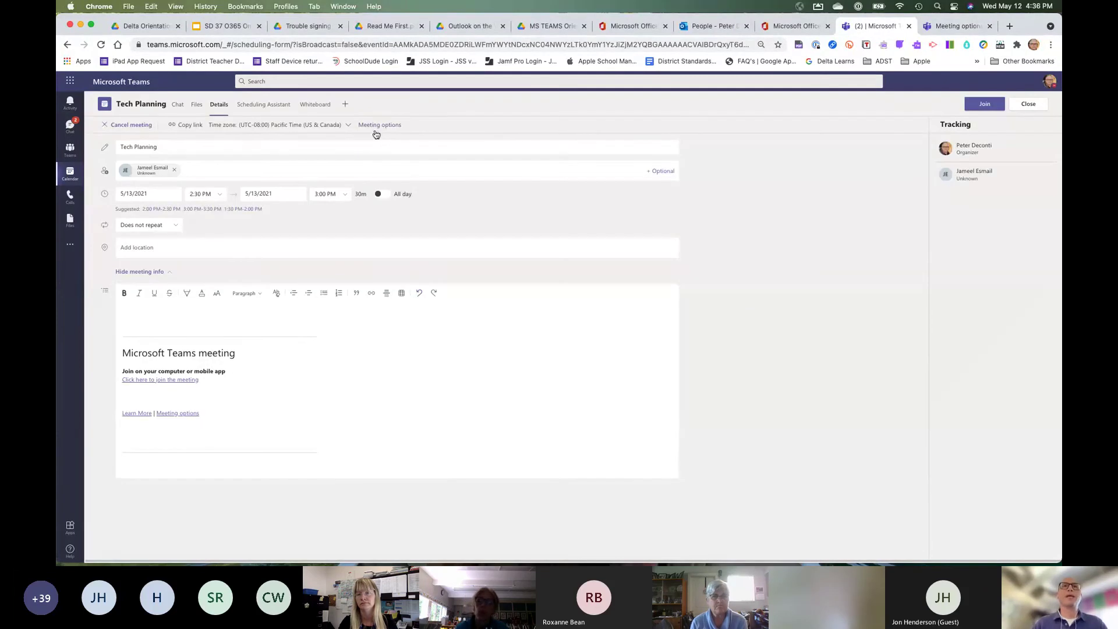
pyautogui.click(964, 28)
pyautogui.click(706, 245)
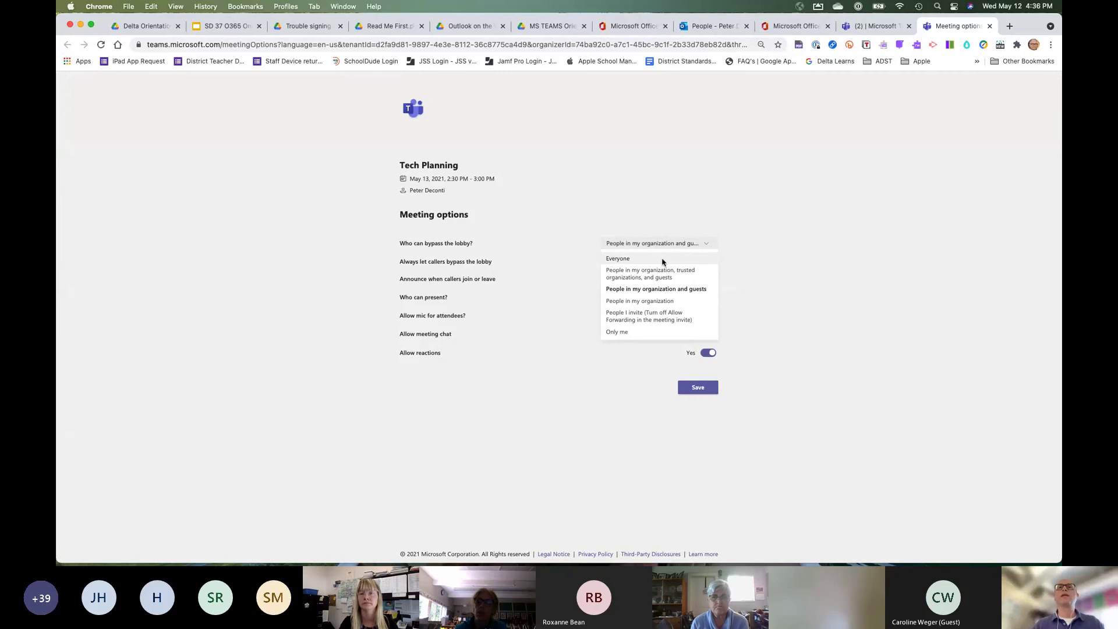
pyautogui.click(739, 223)
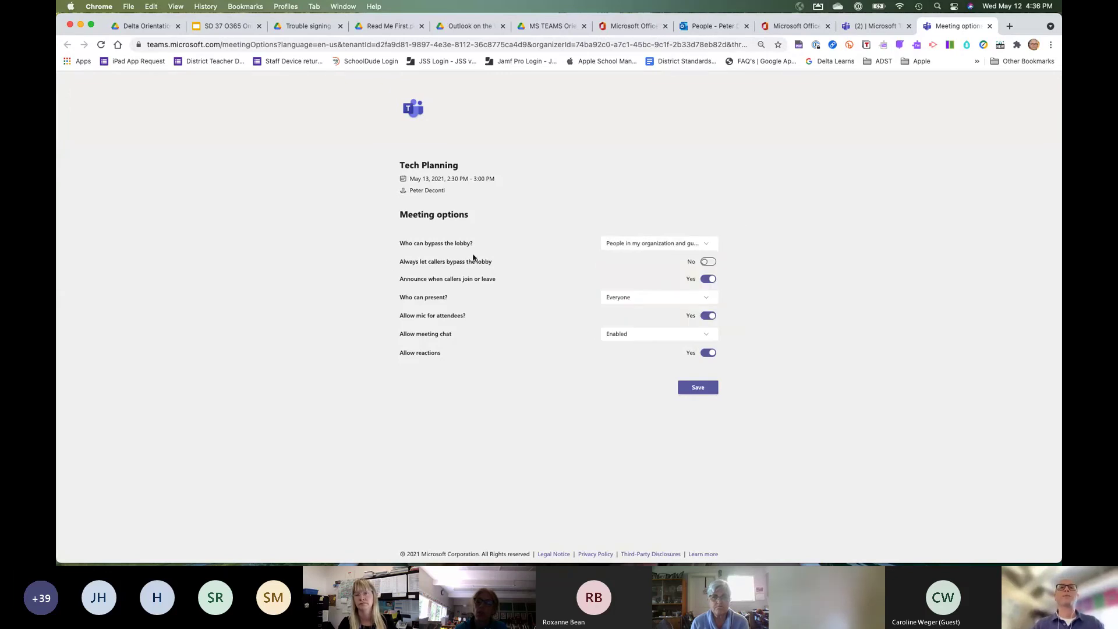
pyautogui.click(708, 243)
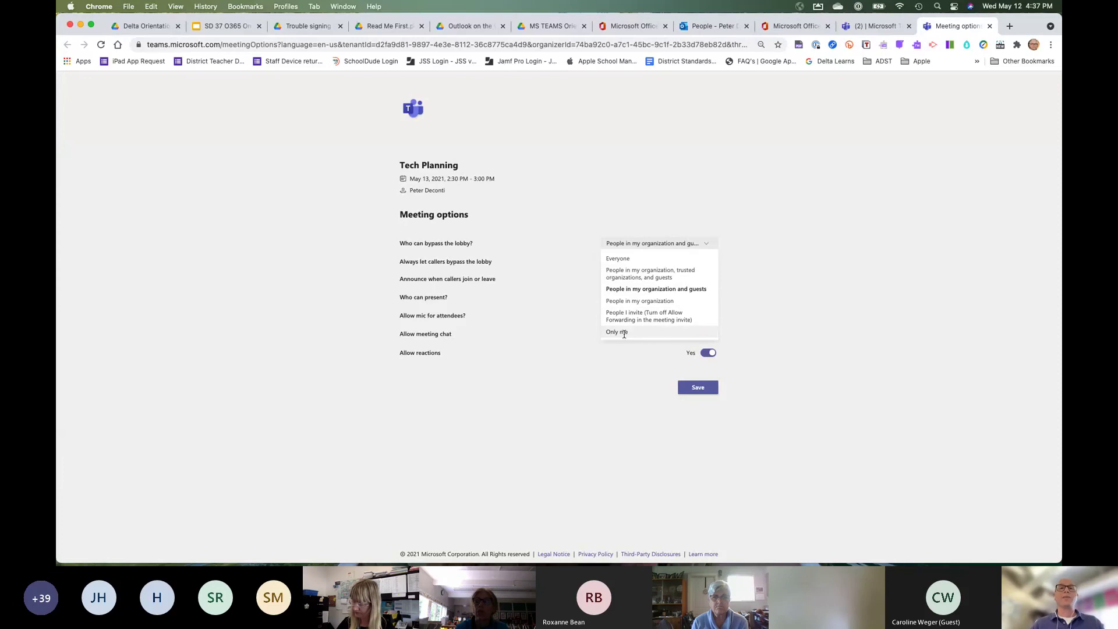
pyautogui.click(609, 180)
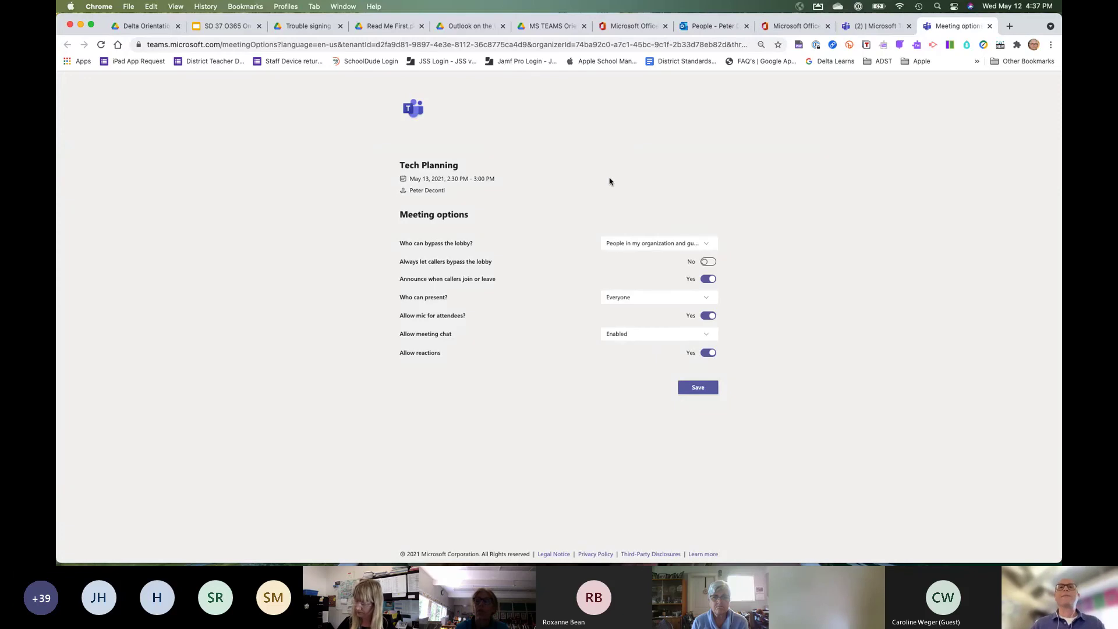
# Keep Everyone as presenters, turn off attendee microphones, and save the meeting options.
pyautogui.click(706, 299)
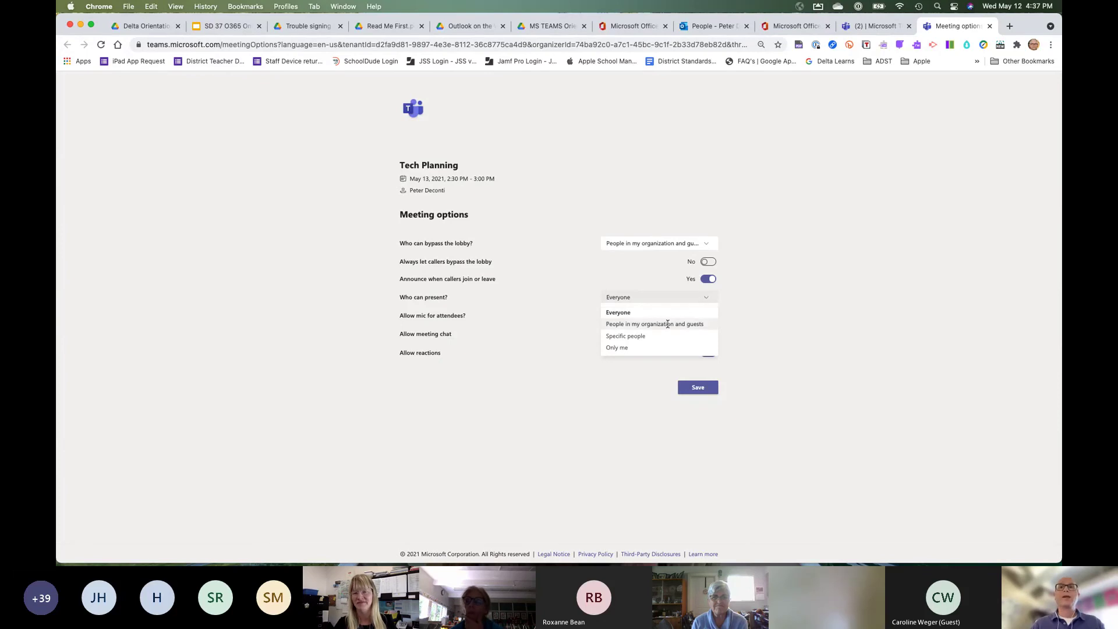
pyautogui.click(625, 315)
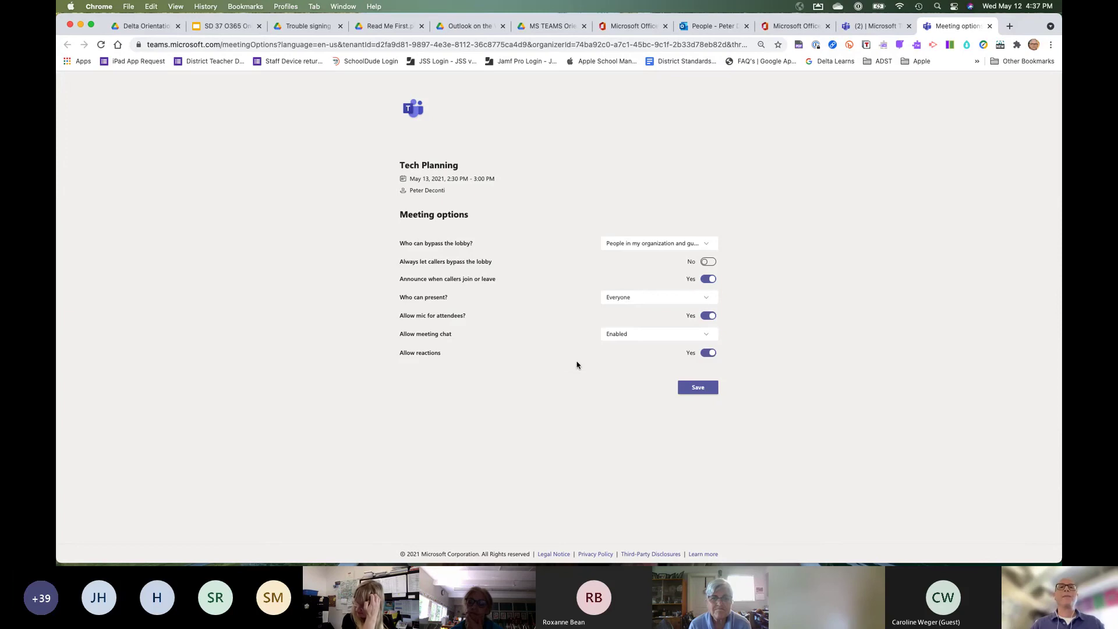
pyautogui.click(704, 320)
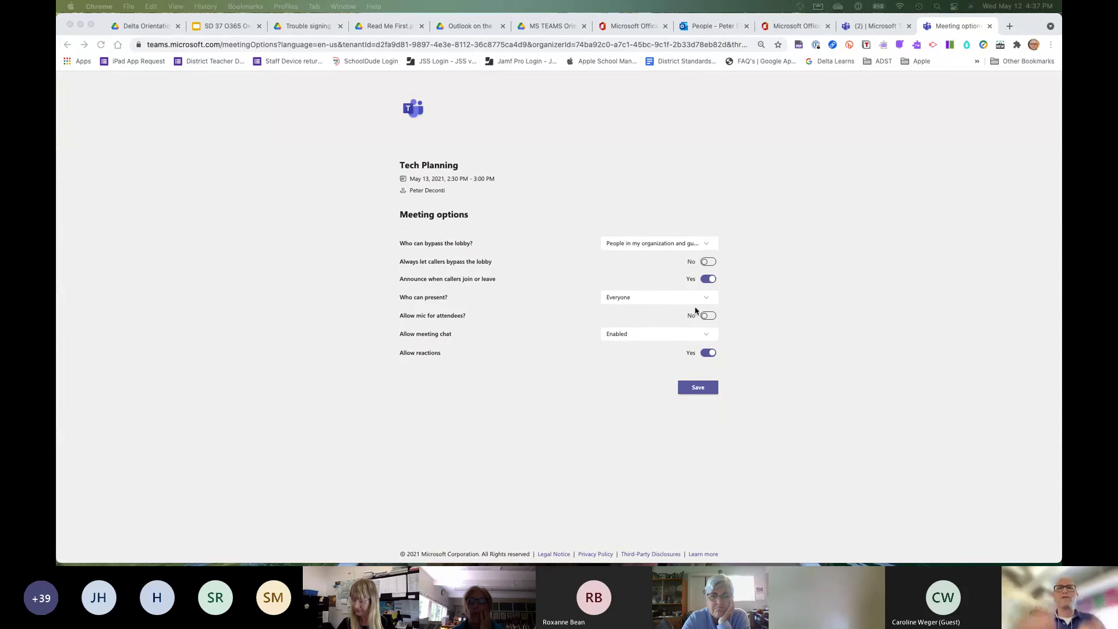
pyautogui.click(696, 391)
pyautogui.click(696, 391)
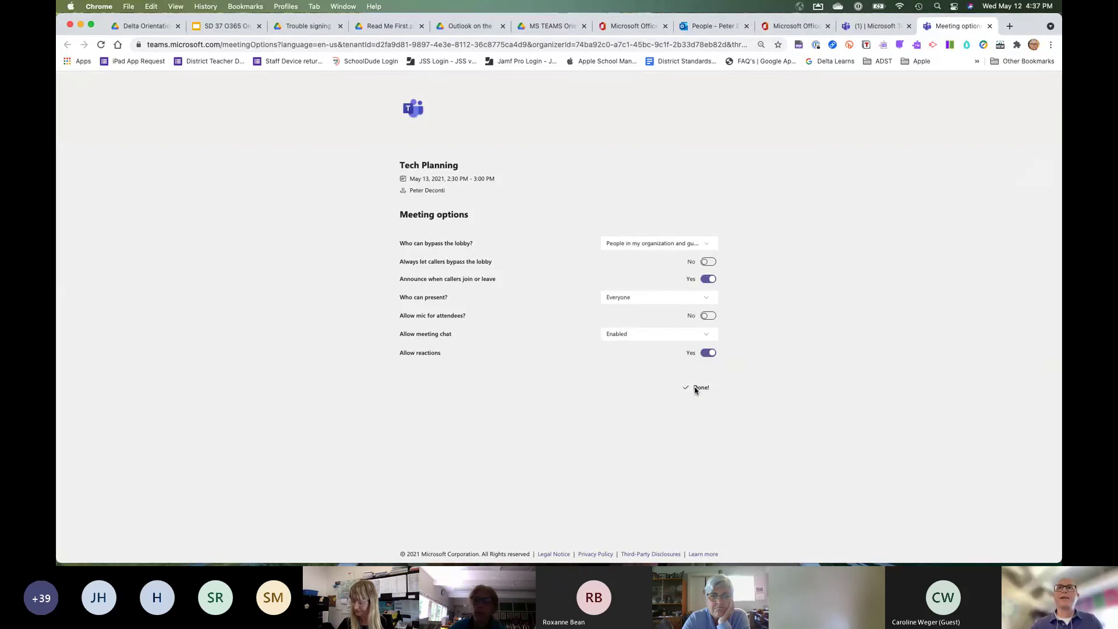
pyautogui.click(874, 25)
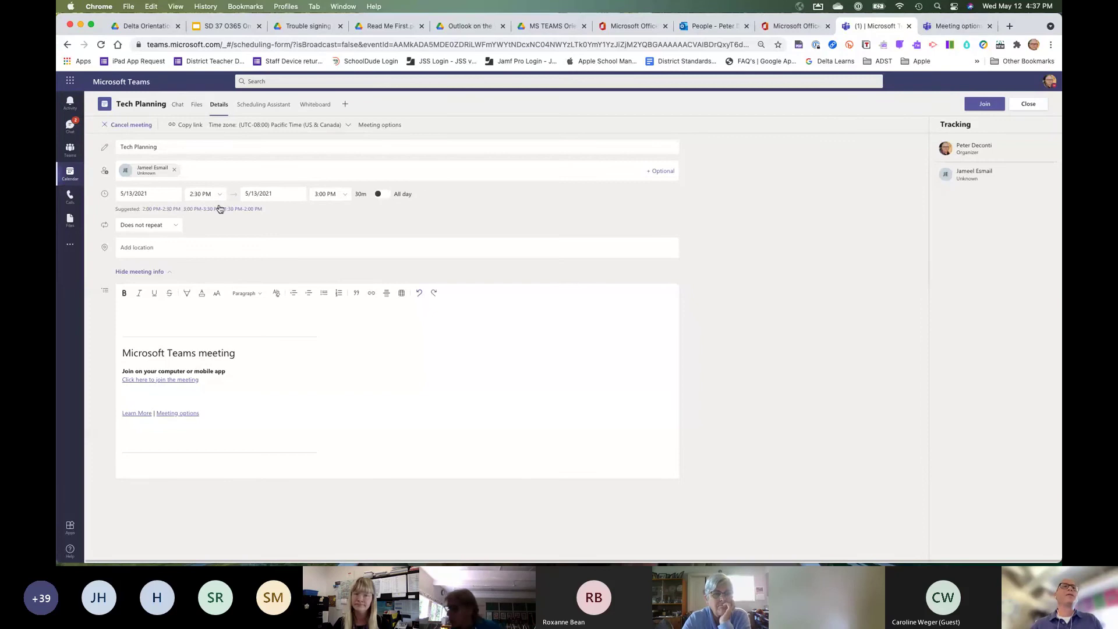
# Copy the Tech Planning join link and paste it at the top of the meeting description.
pyautogui.click(187, 128)
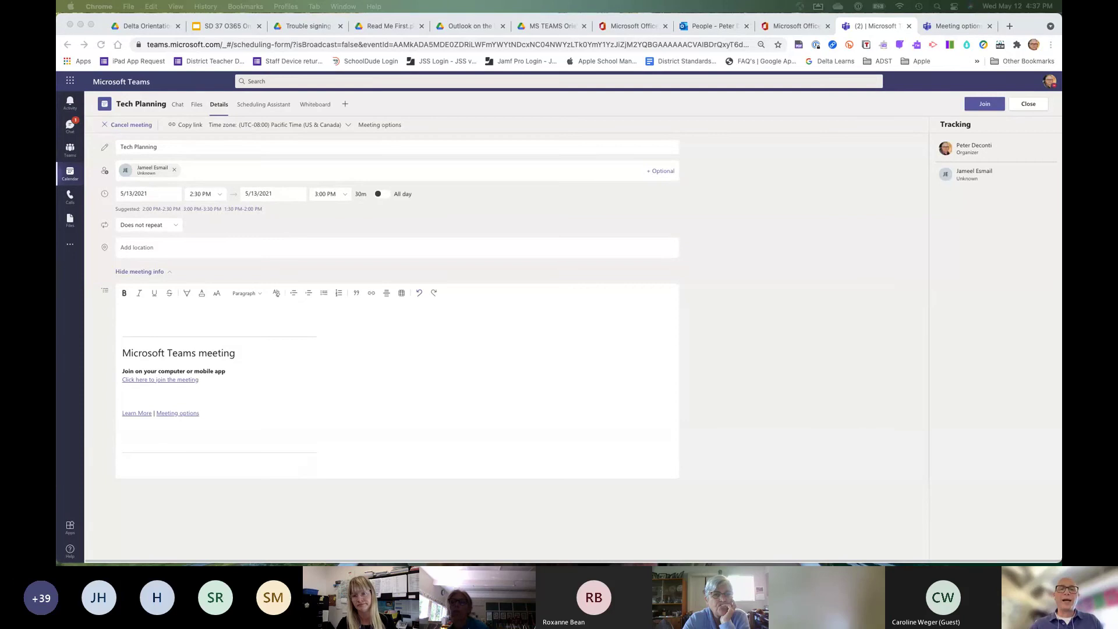
pyautogui.click(184, 127)
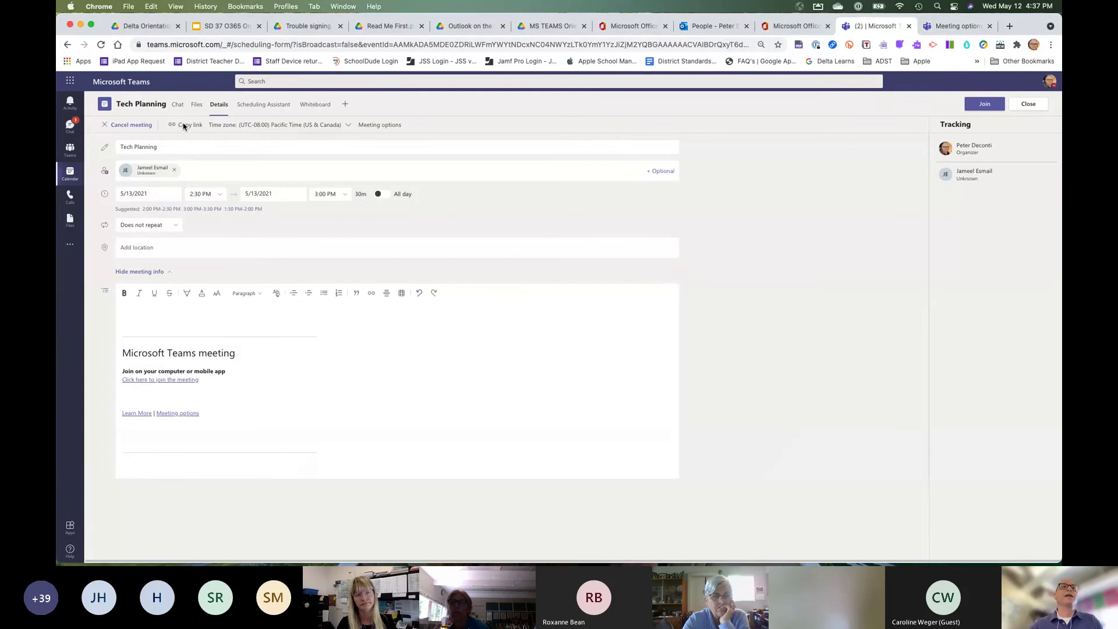
pyautogui.click(135, 318)
pyautogui.press('super+v')
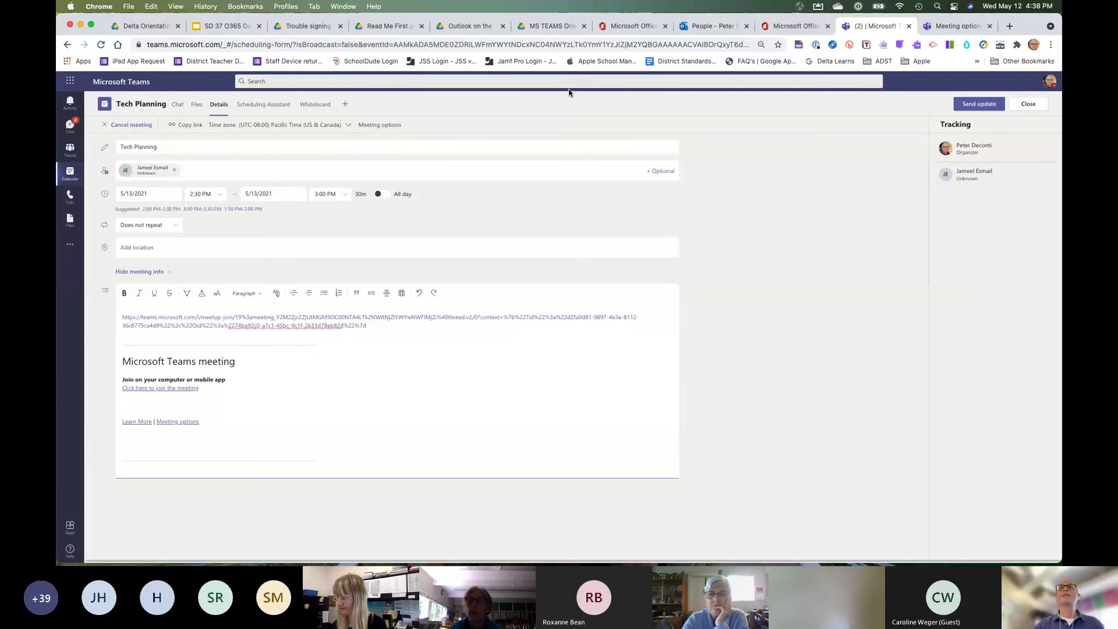
pyautogui.click(712, 25)
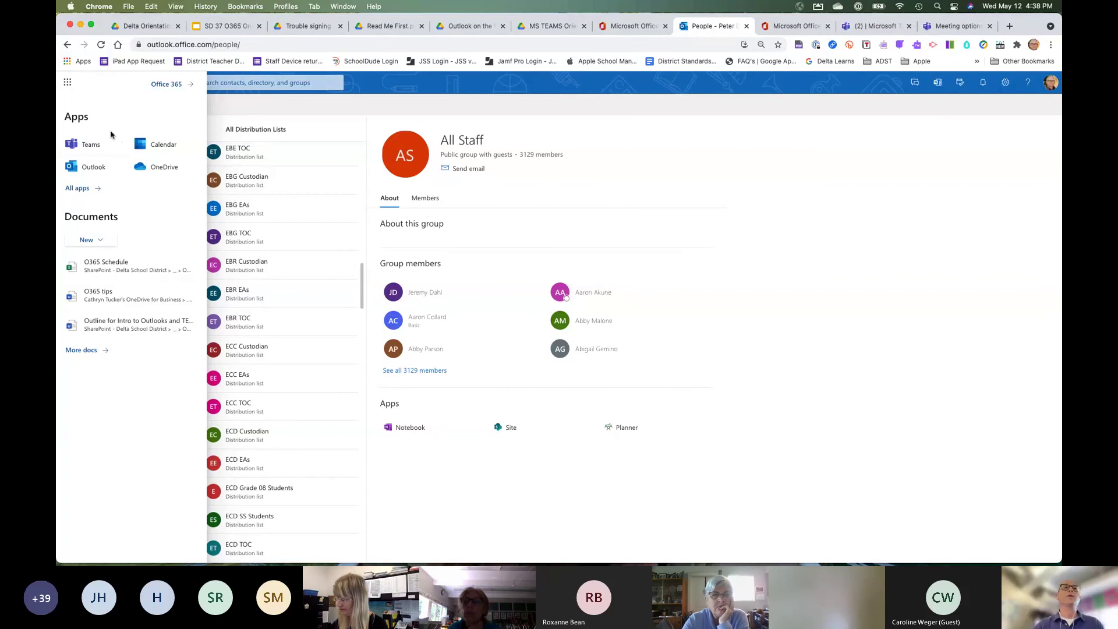
# Open the Outlook calendar in May 2021 month view, check the Tech Planning event, and select May 21.
pyautogui.click(88, 167)
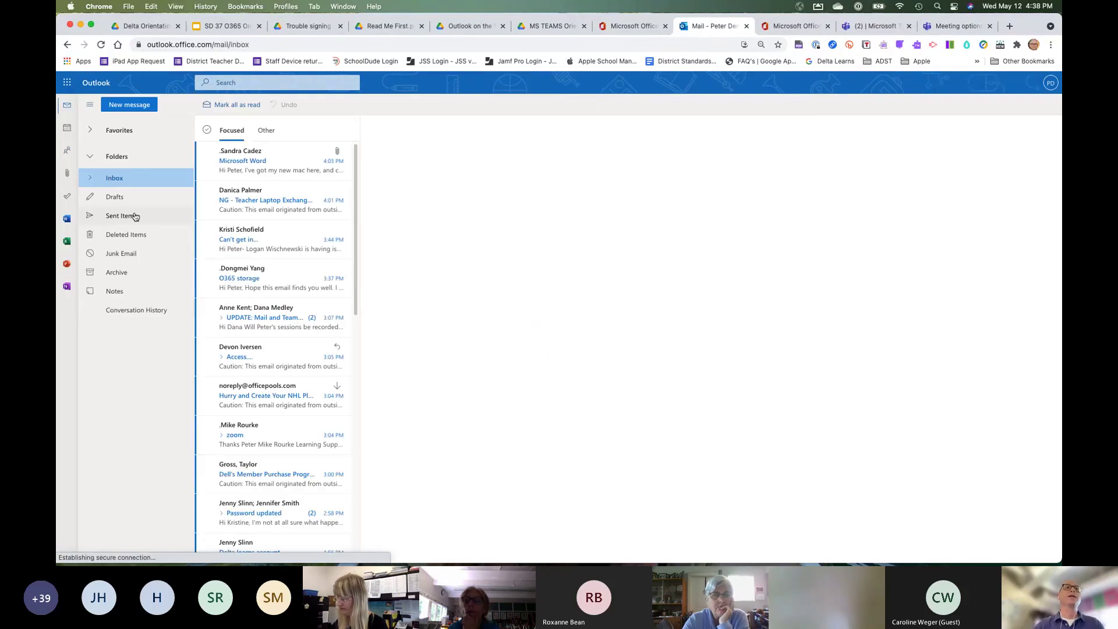
pyautogui.click(67, 128)
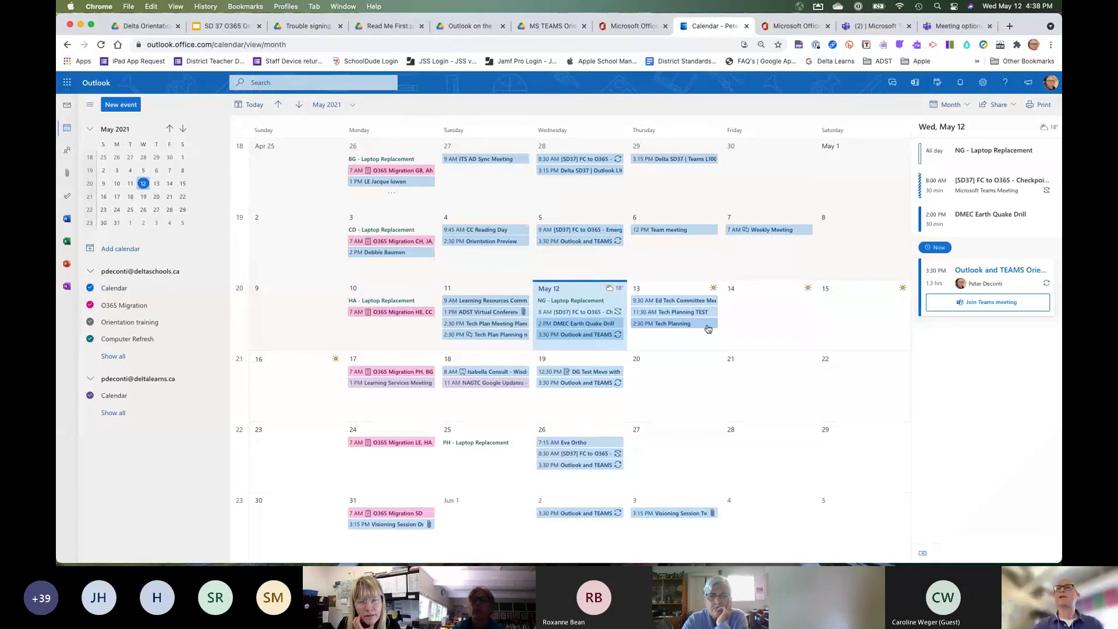
pyautogui.click(677, 328)
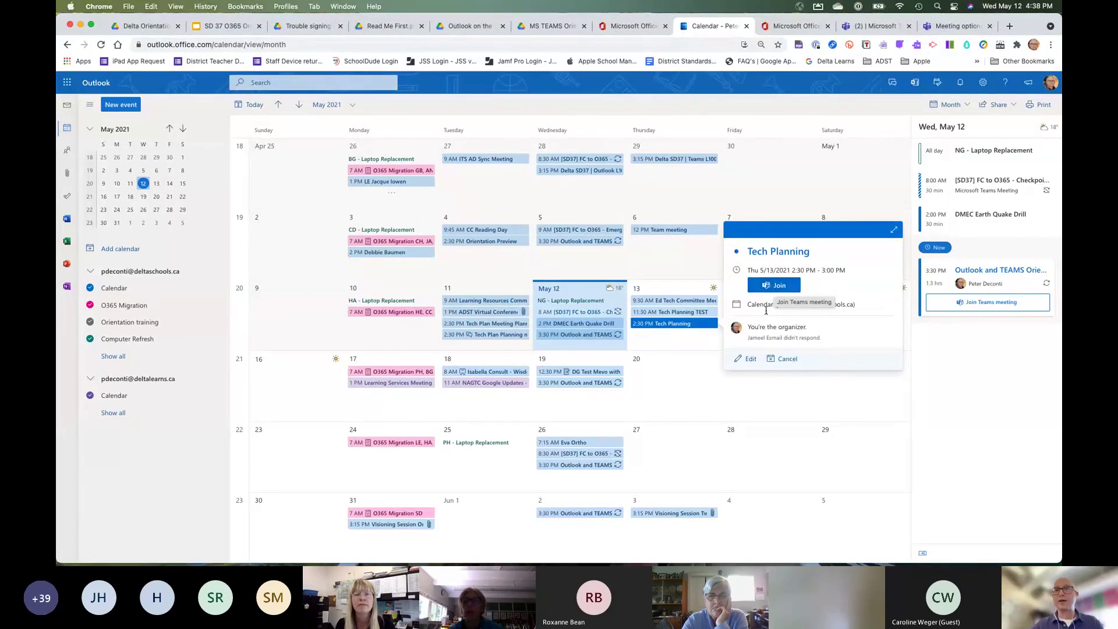
pyautogui.click(776, 404)
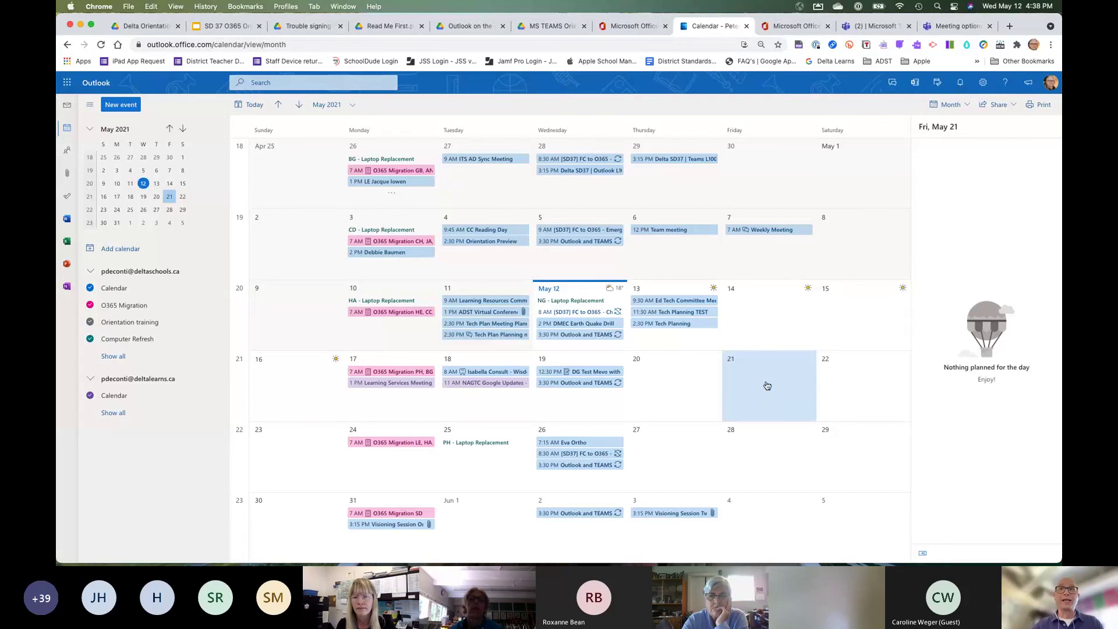
# Create a new Teams meeting on Friday, May 21 titled 'TEST 2'.
pyautogui.doubleClick(766, 385)
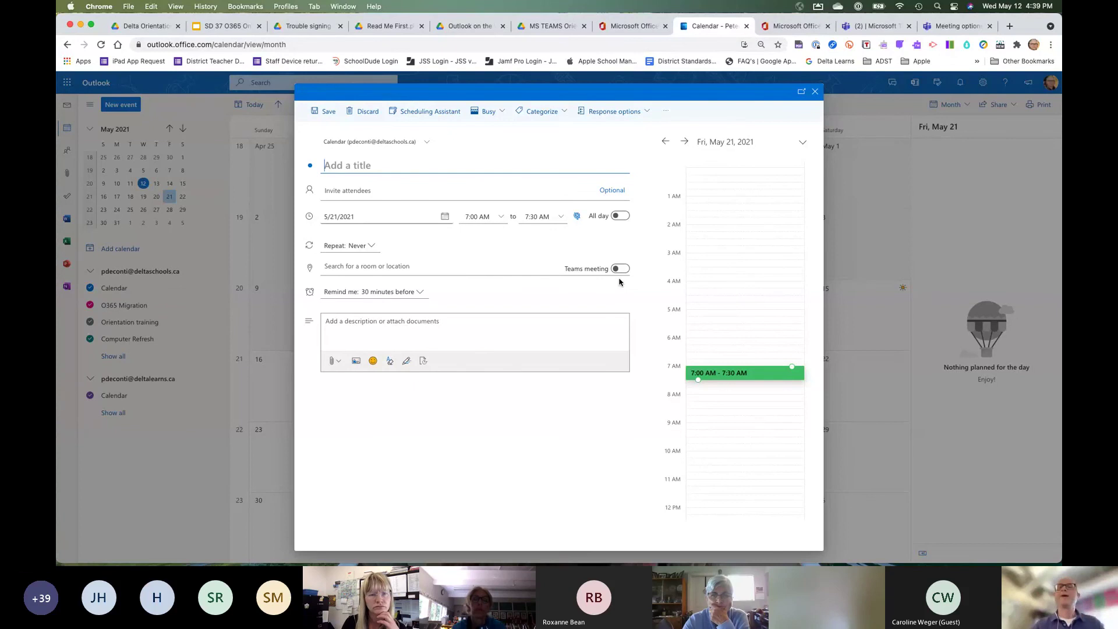
pyautogui.click(621, 269)
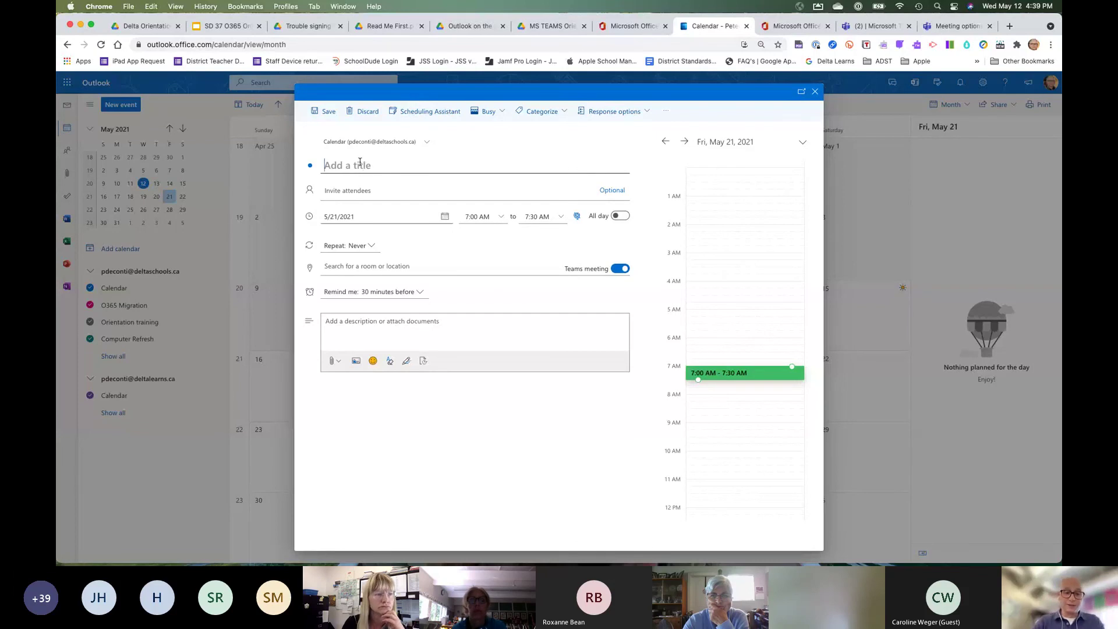
pyautogui.write('TEST 2')
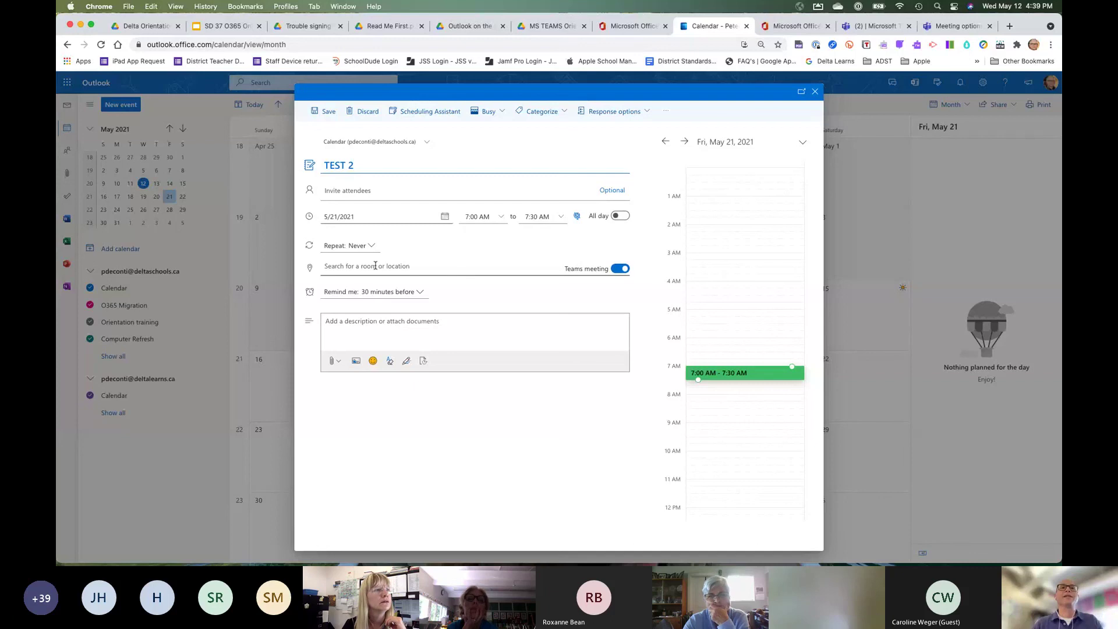
# Invite one colleague as an attendee and send the TEST 2 invitation.
pyautogui.click(379, 192)
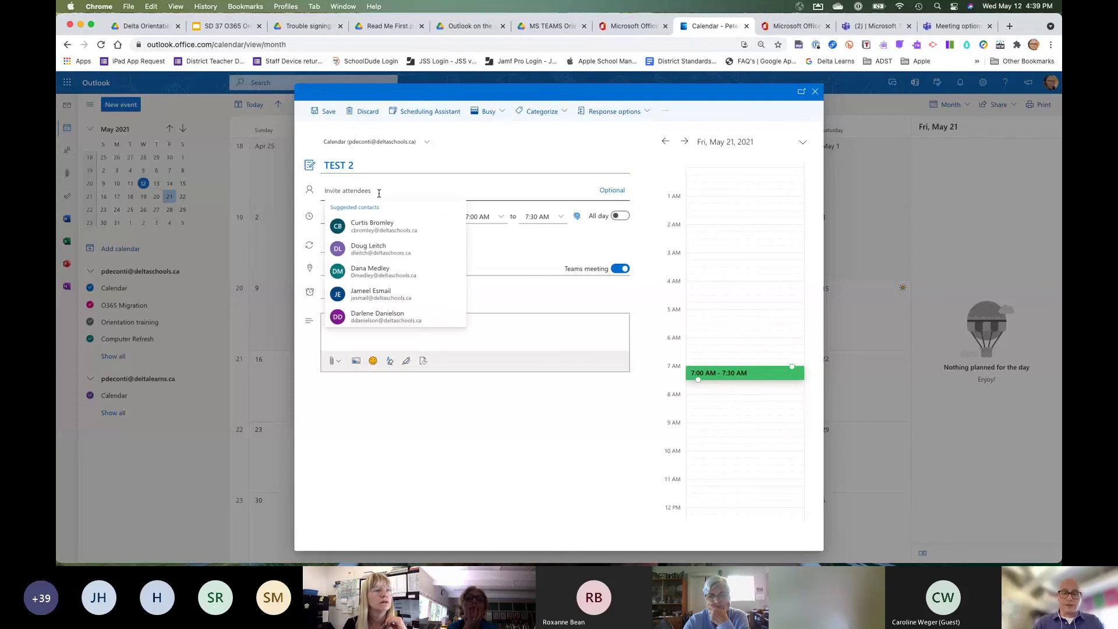
pyautogui.write('jam')
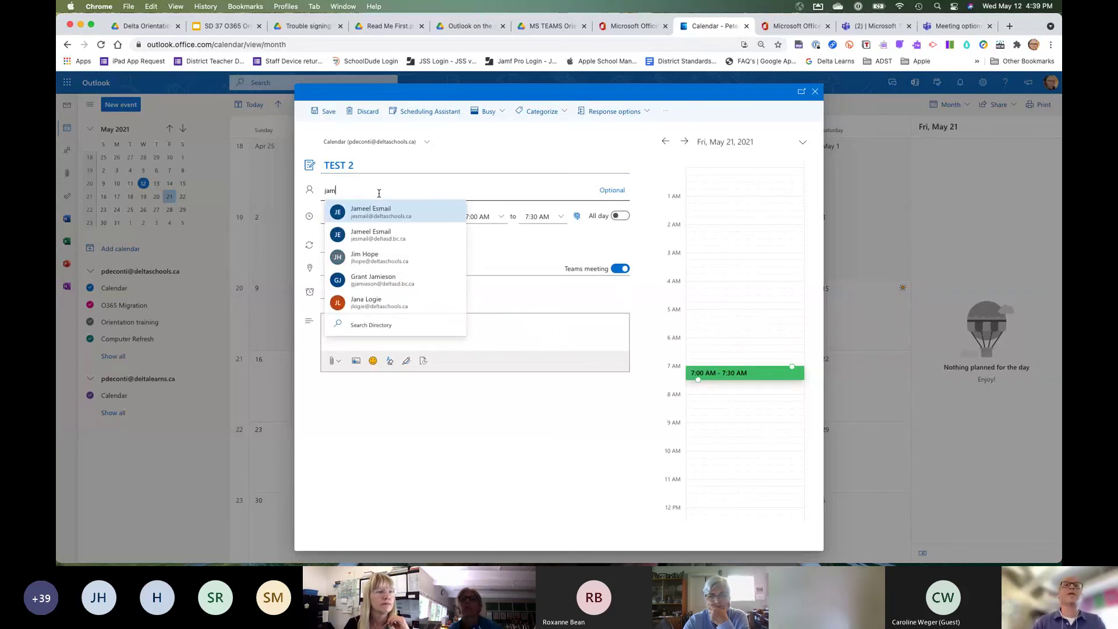
pyautogui.click(386, 213)
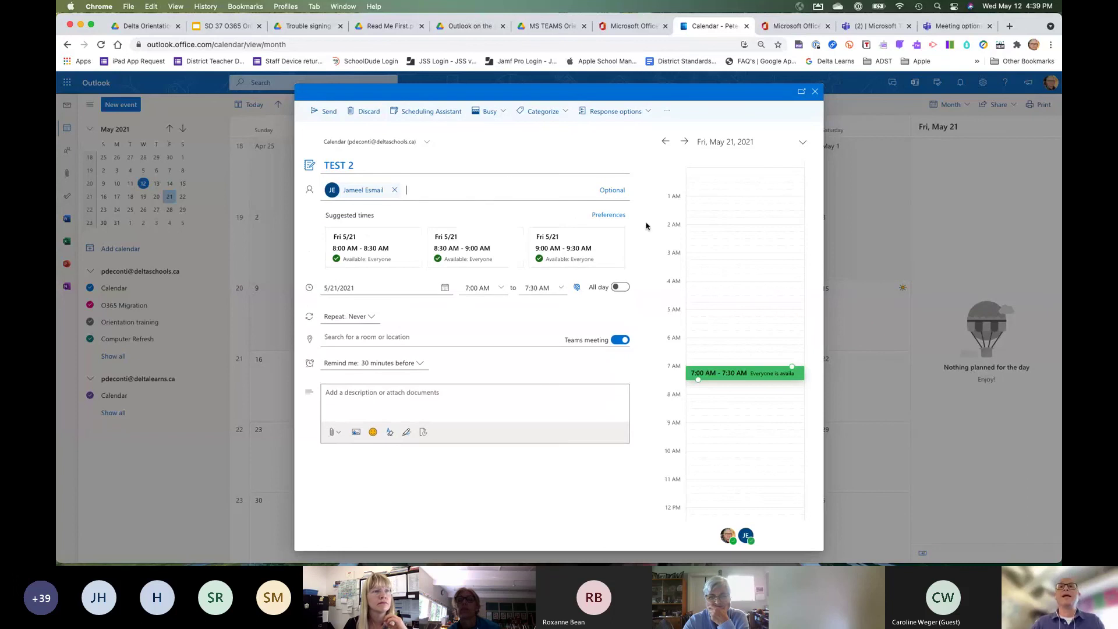
pyautogui.click(330, 112)
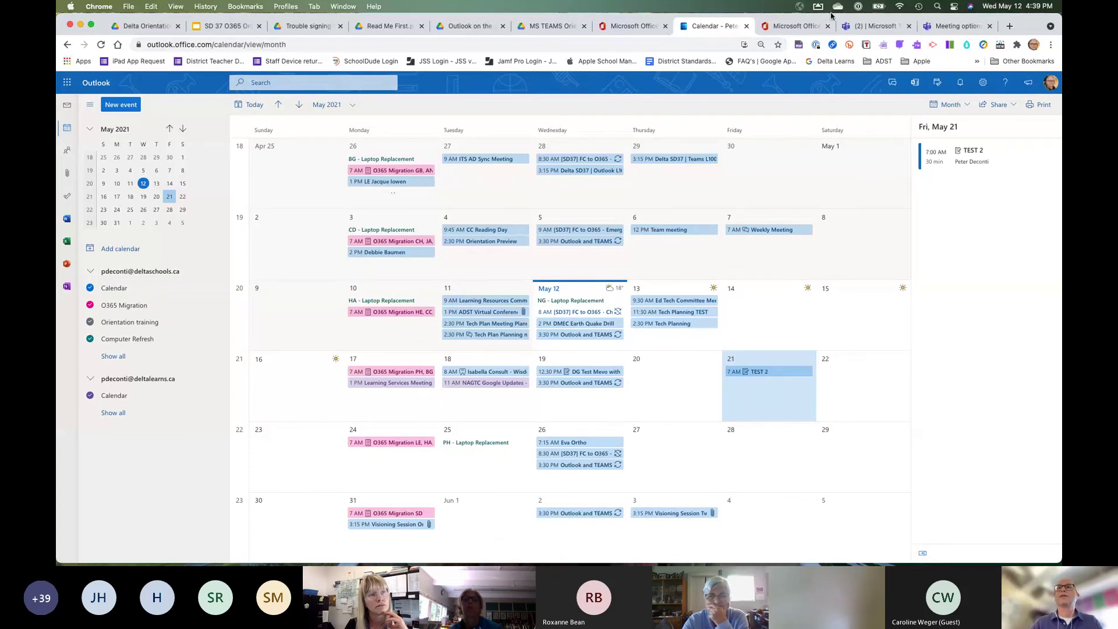
pyautogui.click(946, 29)
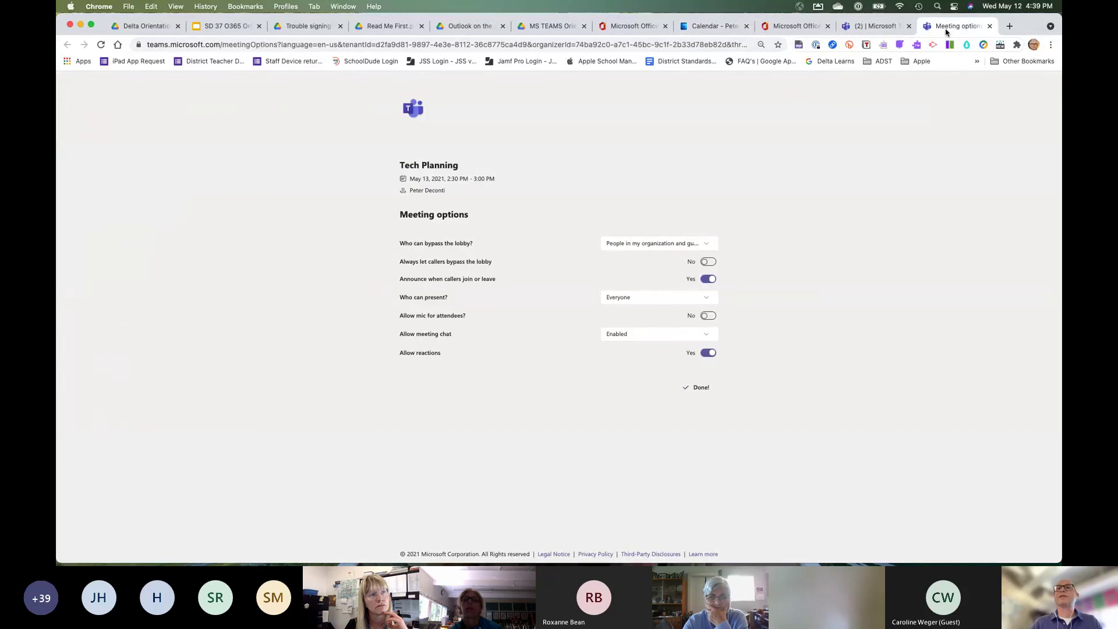
# Leave the Tech Planning meeting form for the calendar, discarding the unsaved edits.
pyautogui.click(871, 27)
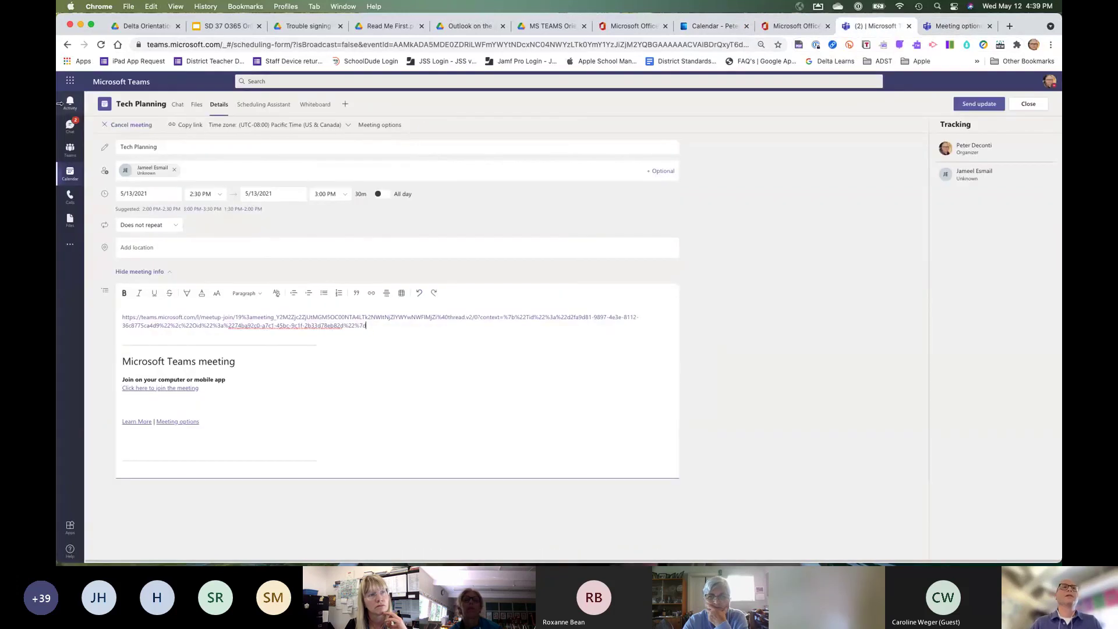
pyautogui.click(70, 172)
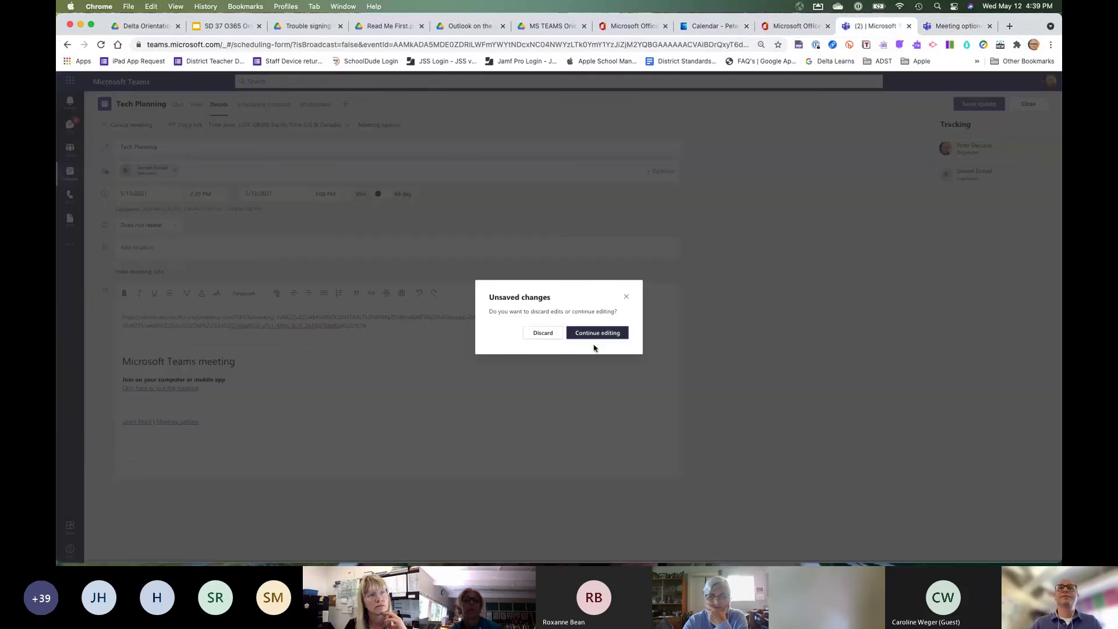
pyautogui.click(542, 333)
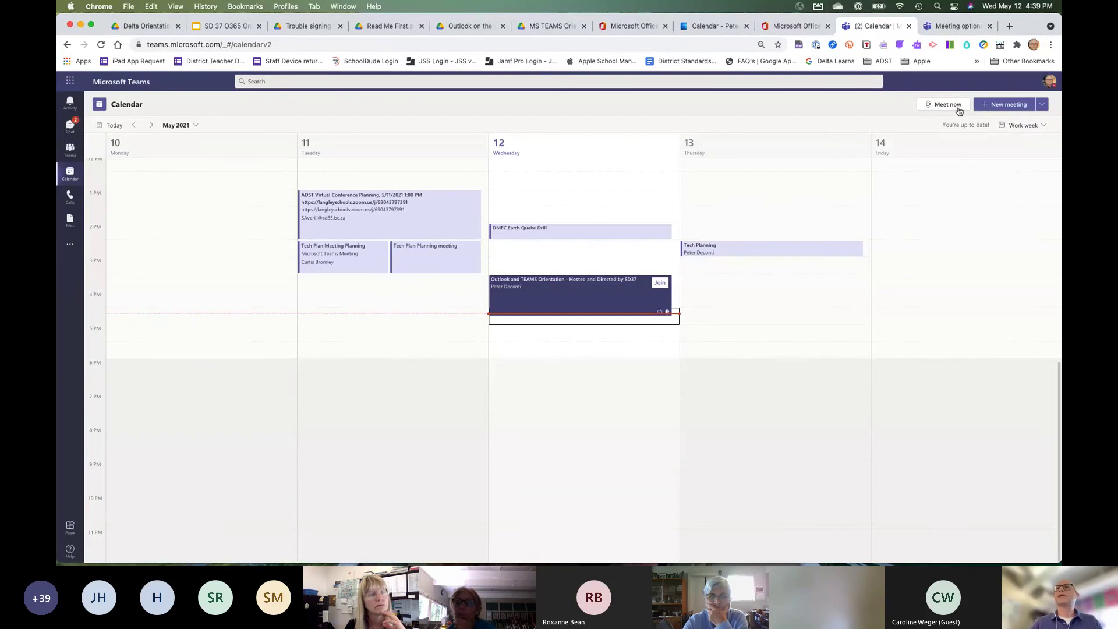
# Navigate the Teams calendar to the May 17–21 week showing TEST 2 at 7:00 AM Friday.
pyautogui.click(1043, 126)
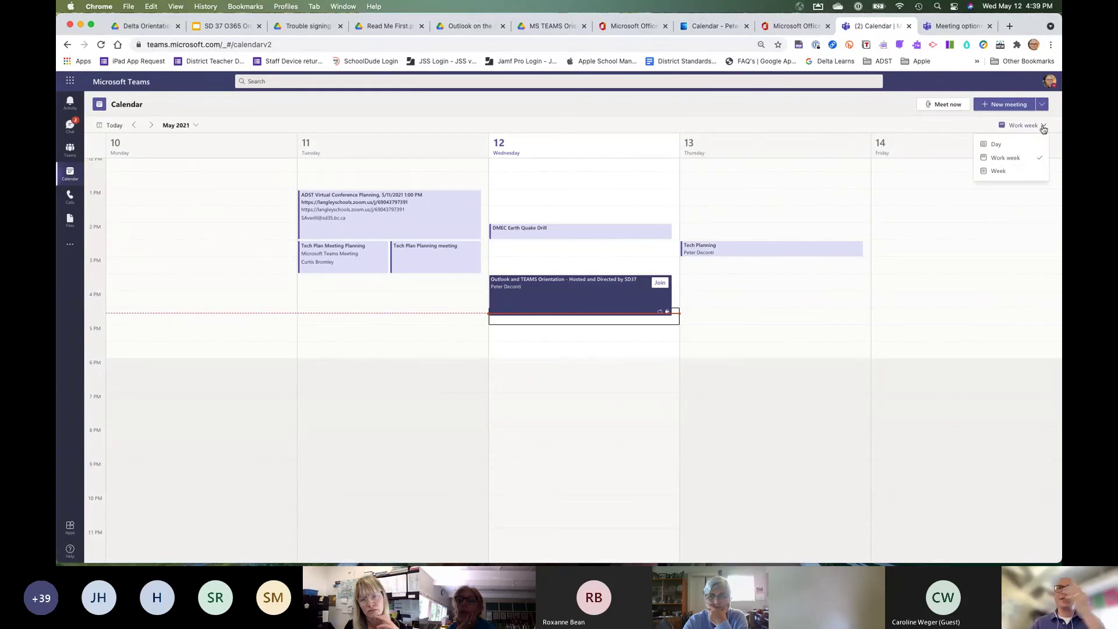
pyautogui.click(894, 266)
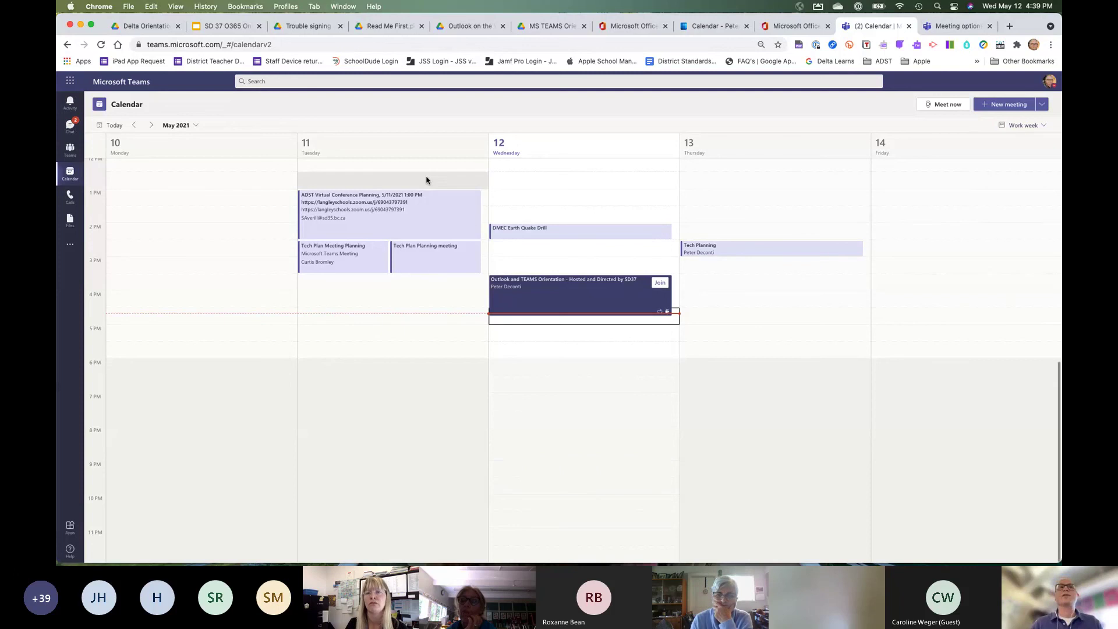
pyautogui.click(152, 126)
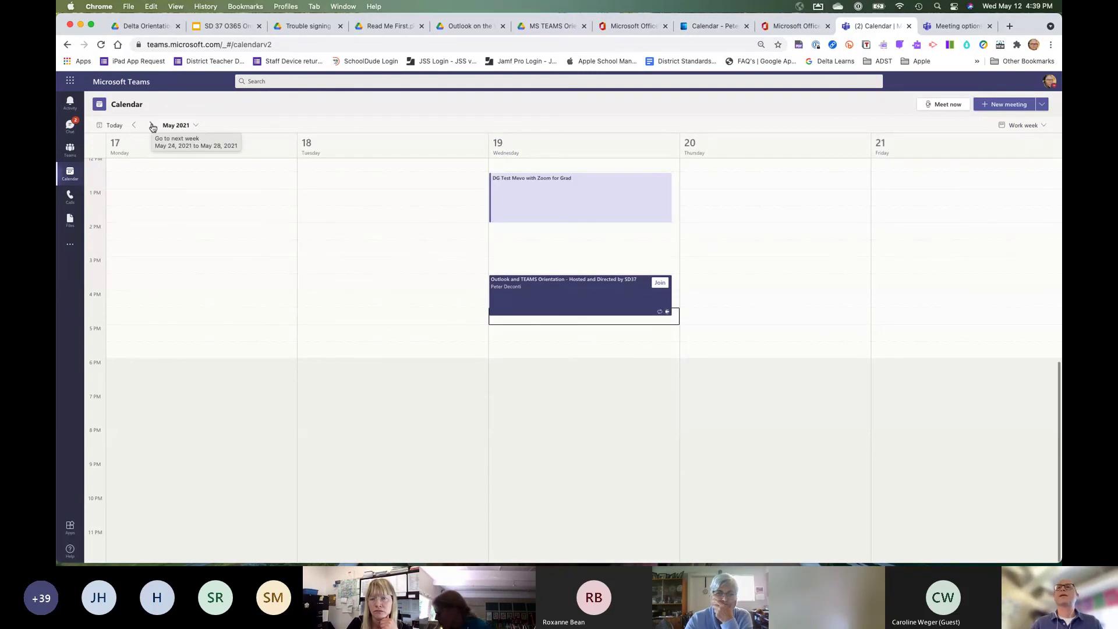
pyautogui.click(152, 126)
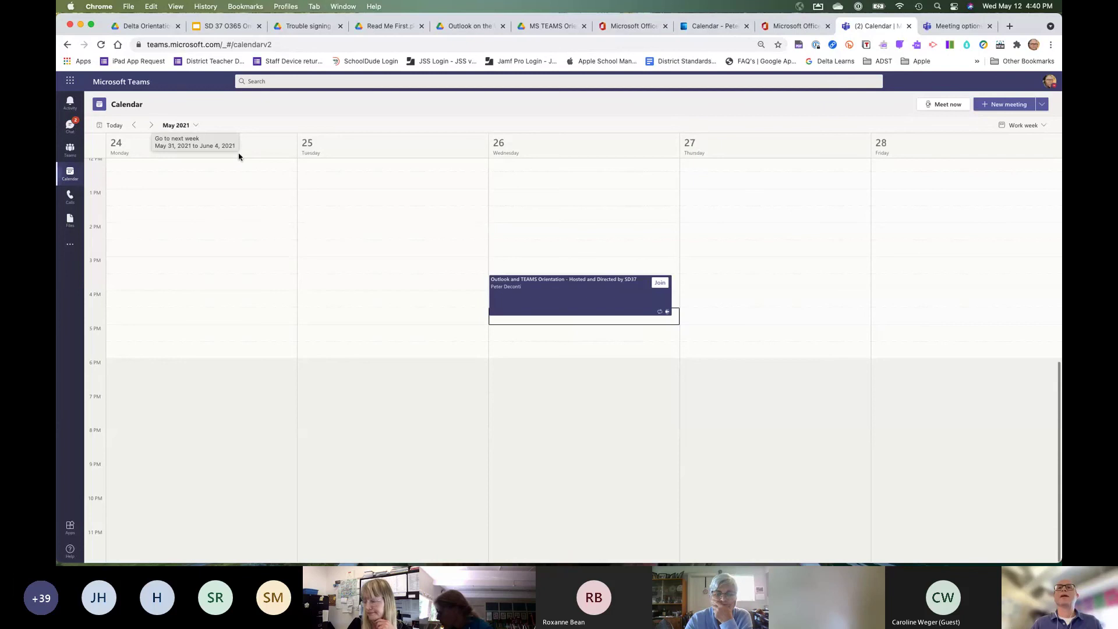
pyautogui.click(133, 125)
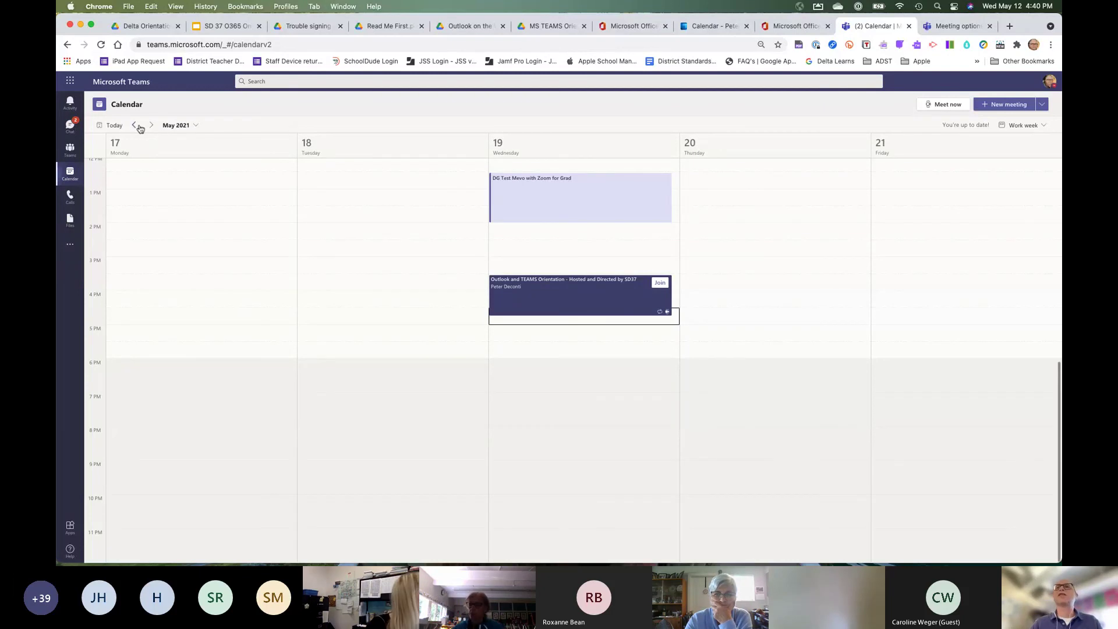
pyautogui.scroll(5, 973, 217)
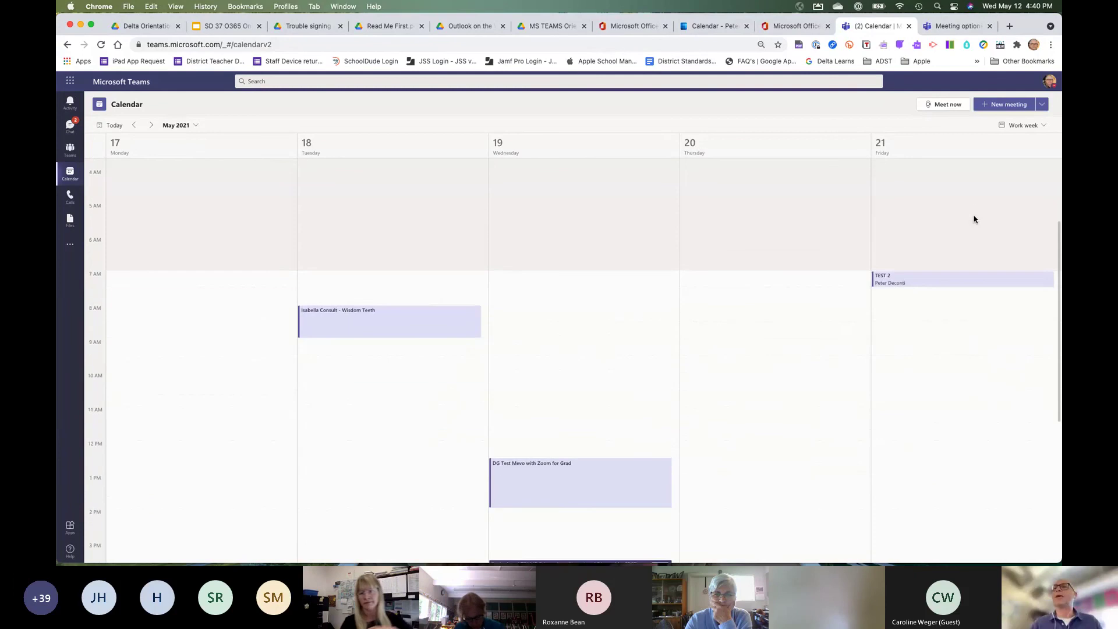
# Switch from the calendar to the Teams grid listing all joined teams, including Outlook and Teams Help.
pyautogui.scroll(-1, 944, 245)
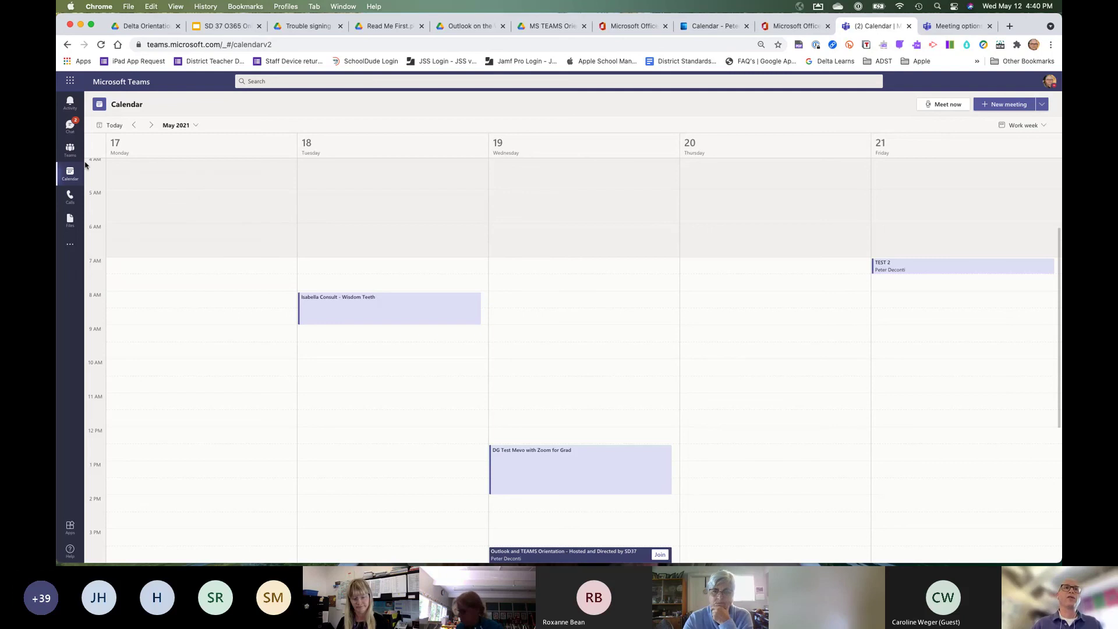
pyautogui.click(70, 150)
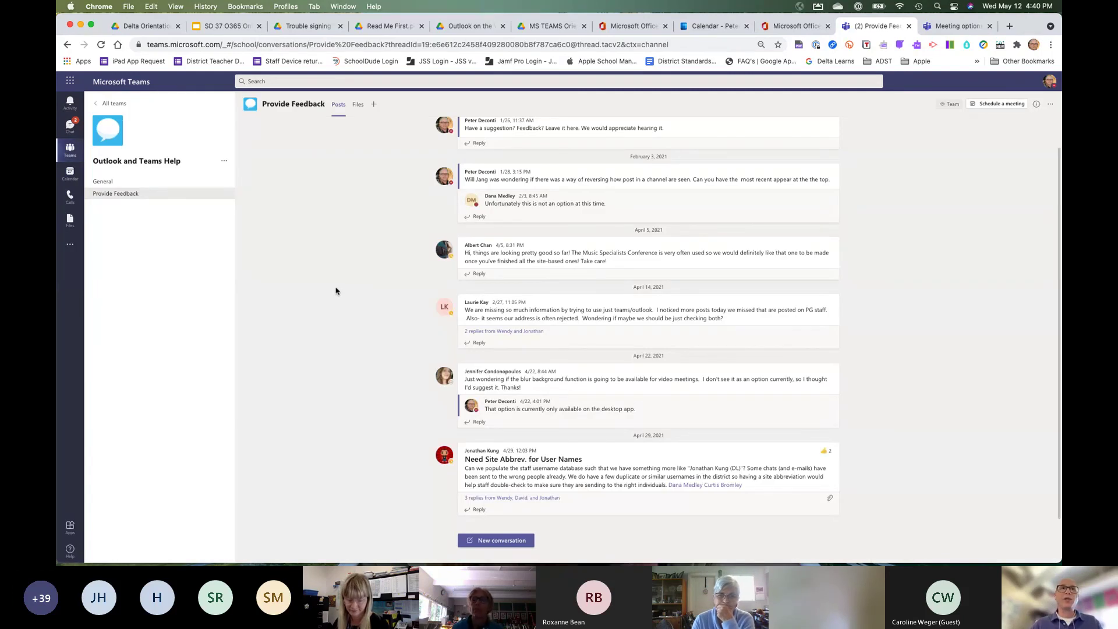
pyautogui.click(68, 156)
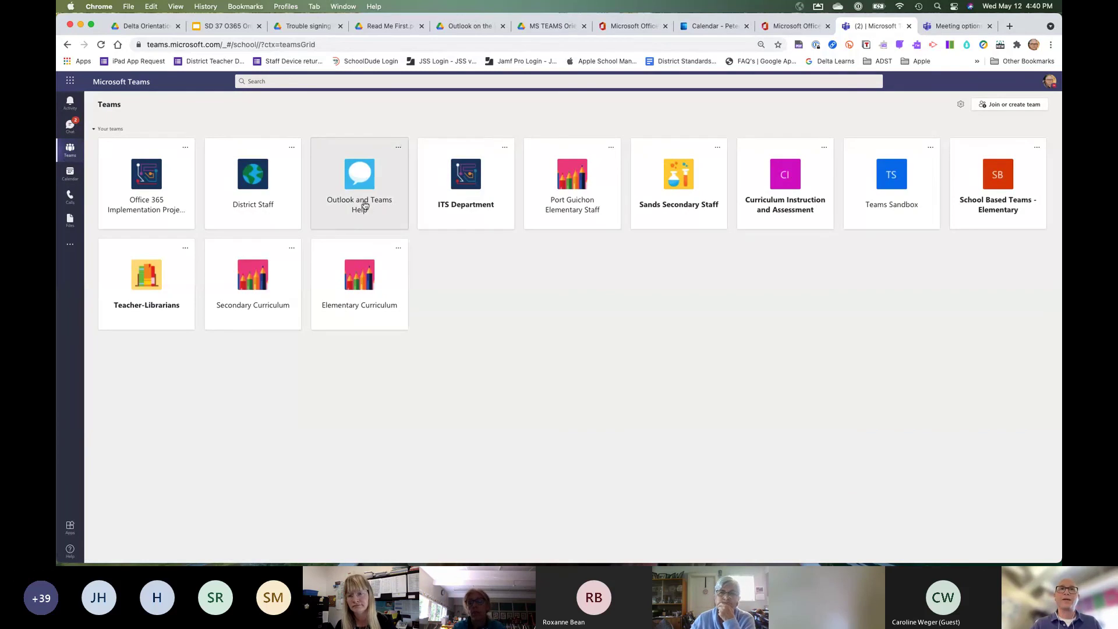